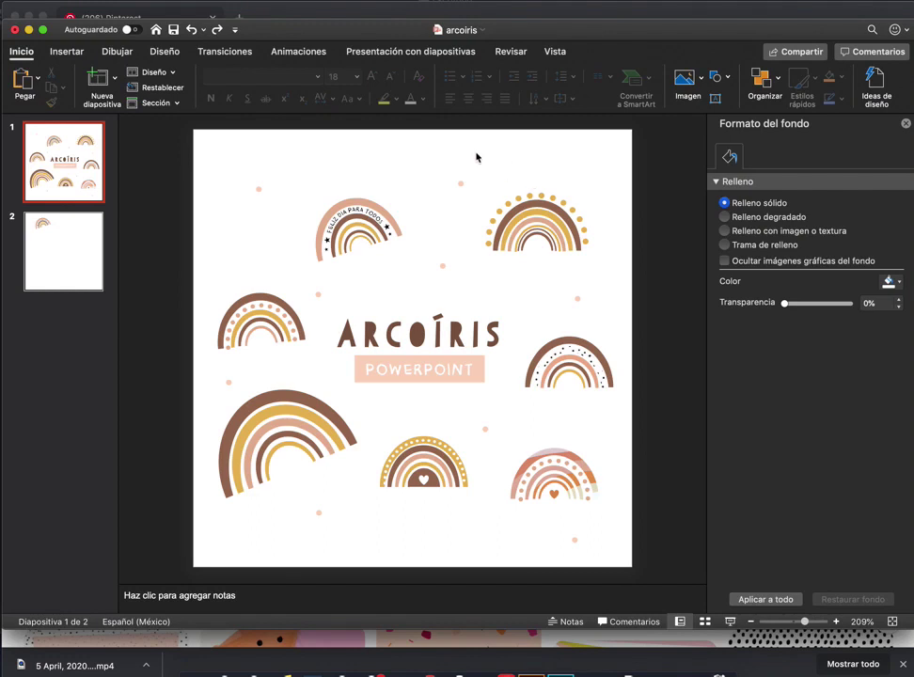
On slide 2, place an Arco de bloque shape from the Formas gallery beside the rainbow graphic
click(84, 259)
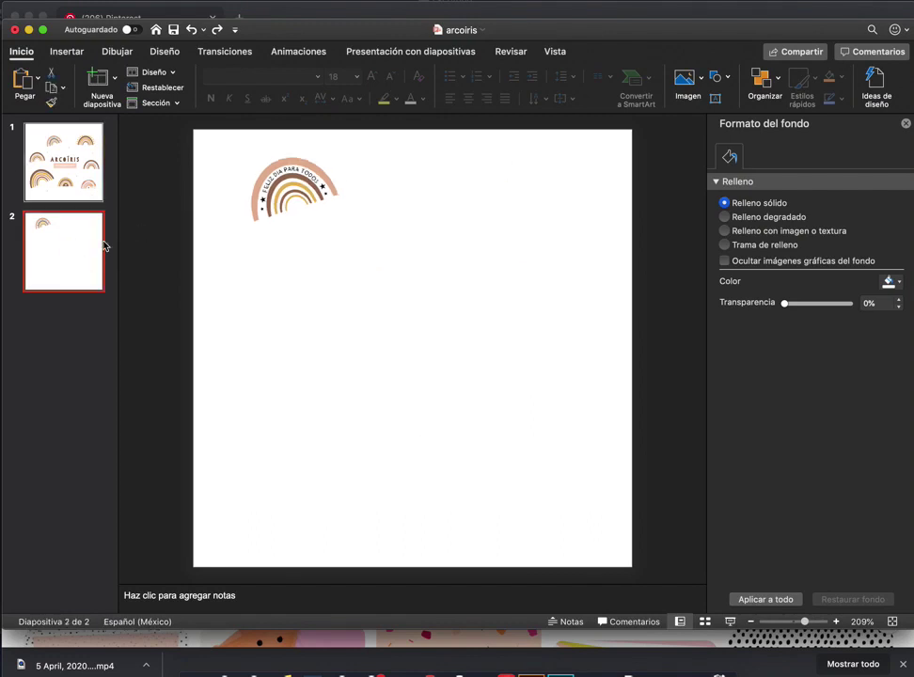
click(273, 188)
click(467, 234)
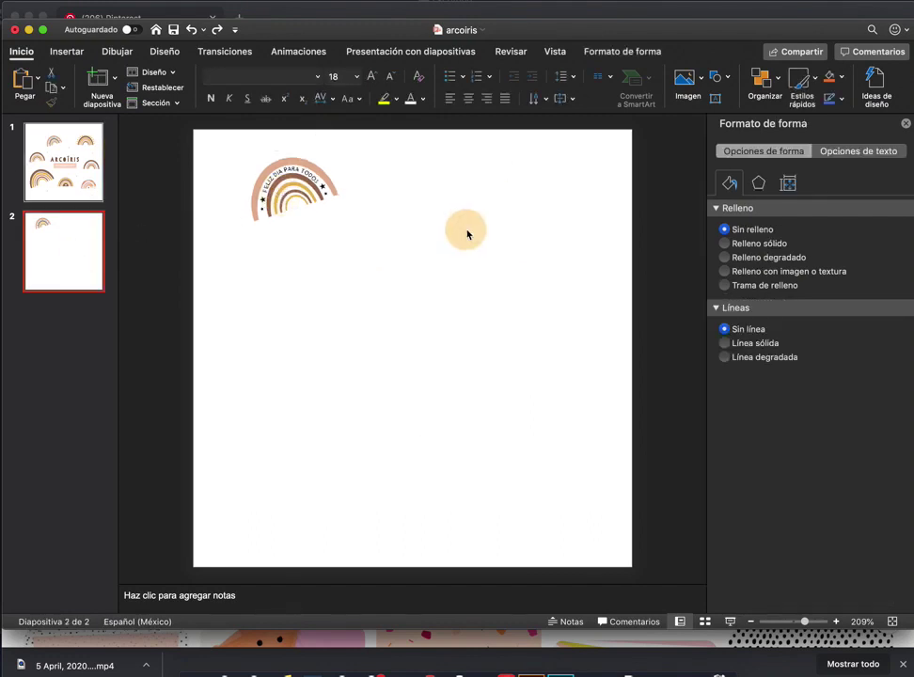
click(69, 53)
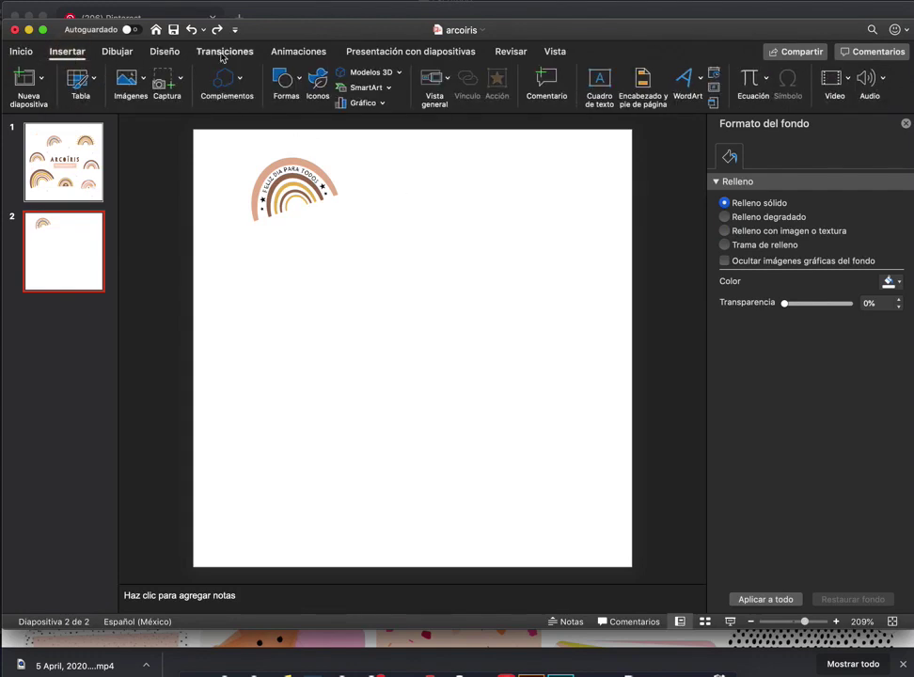
click(297, 84)
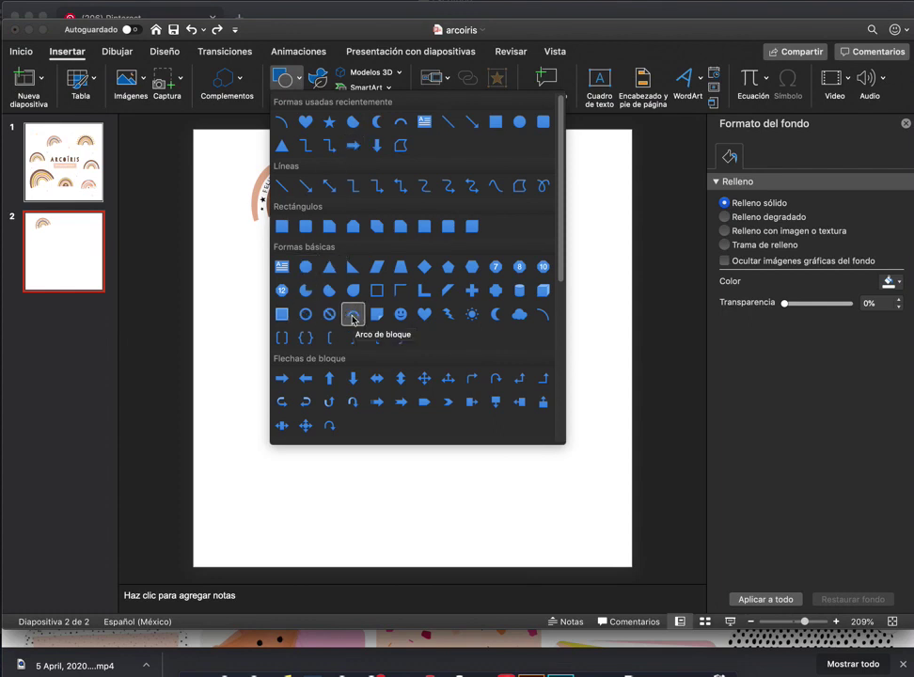
click(352, 317)
click(345, 256)
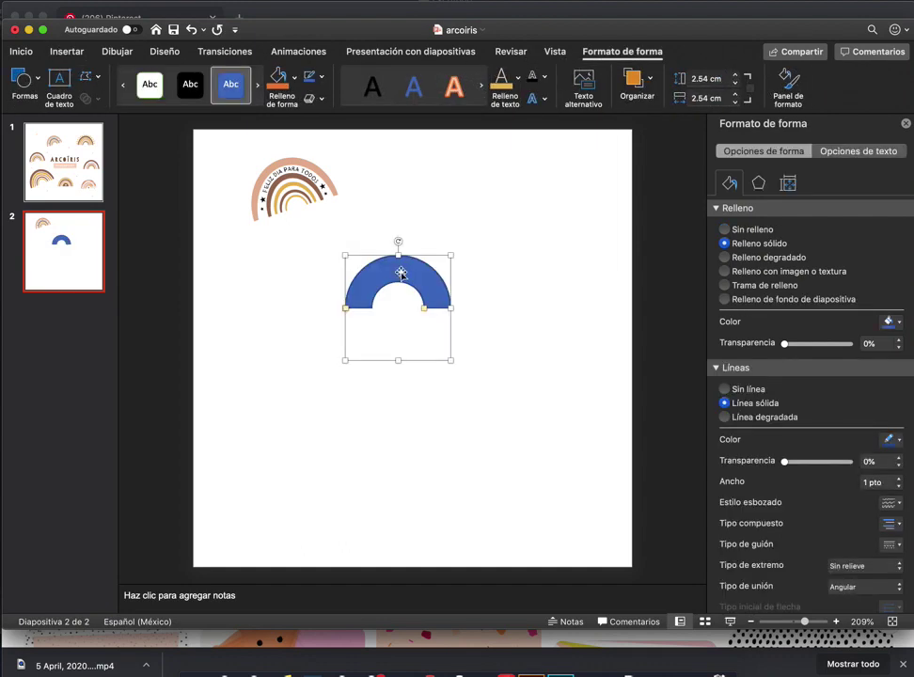
Resize the arc to 8 cm high by 6.8 cm wide, move it up-left, and paste a duplicate
drag(406, 276, 420, 316)
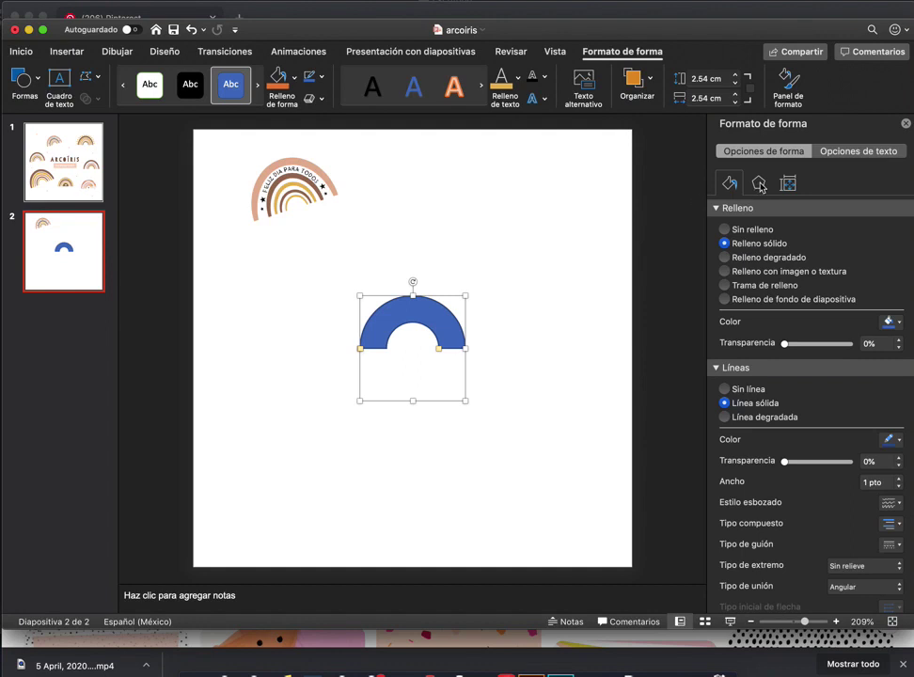
click(906, 124)
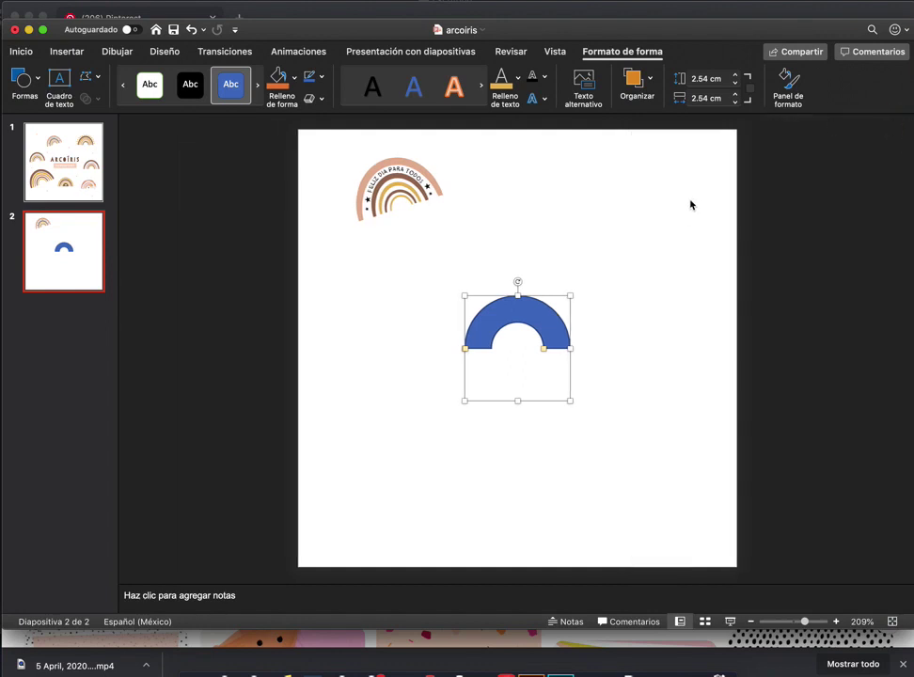
click(792, 94)
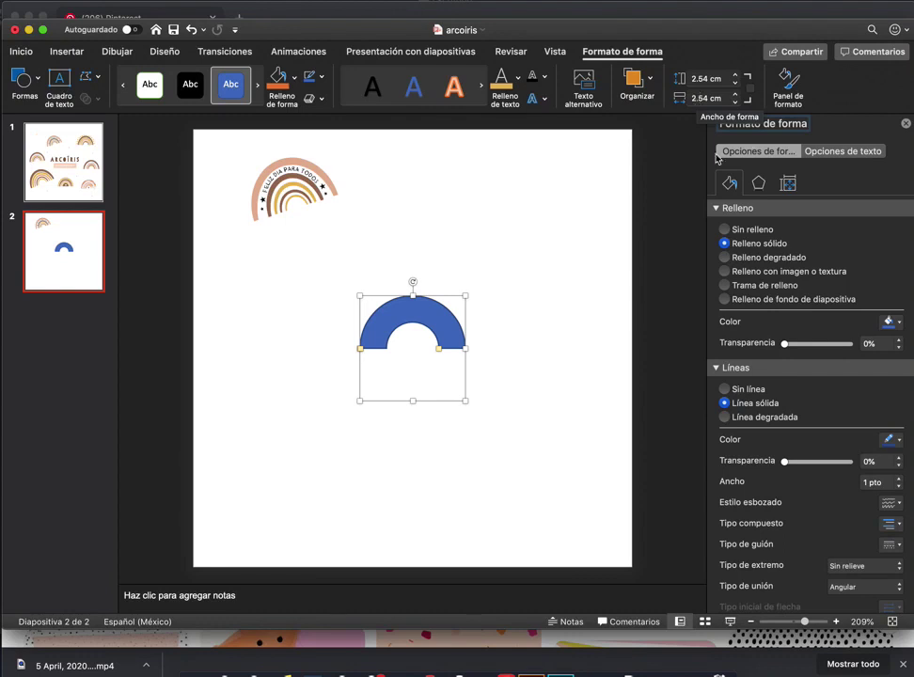
click(789, 185)
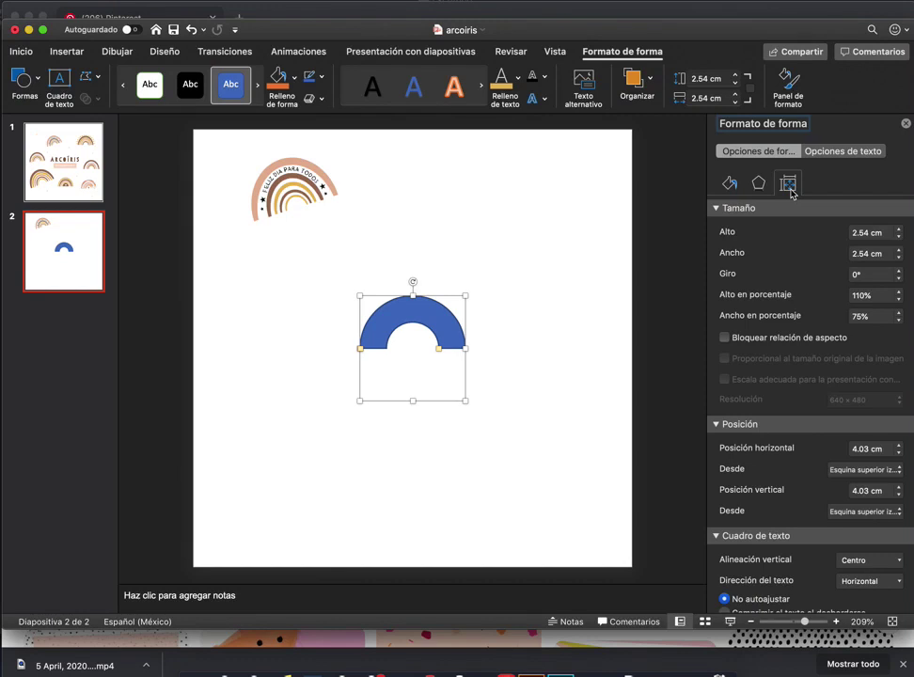
click(867, 234)
text(8)
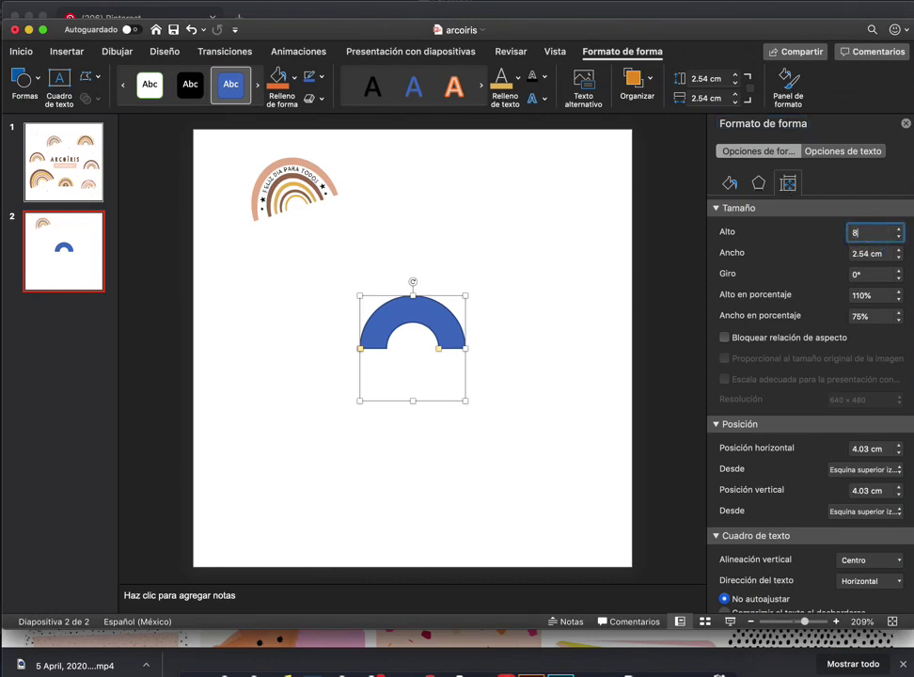
key(Tab)
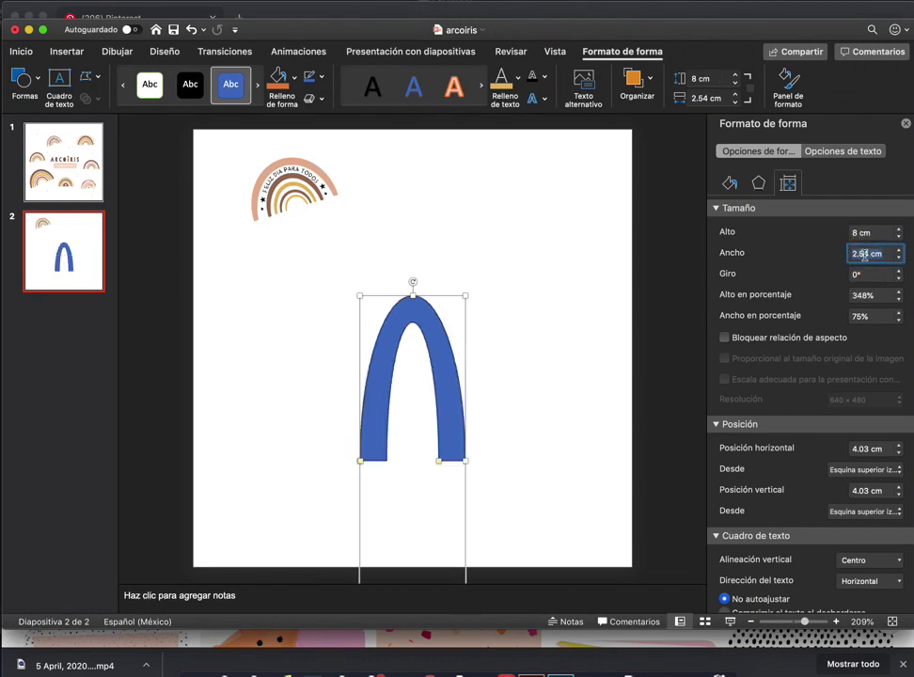
text(6.)
text(8)
key(Return)
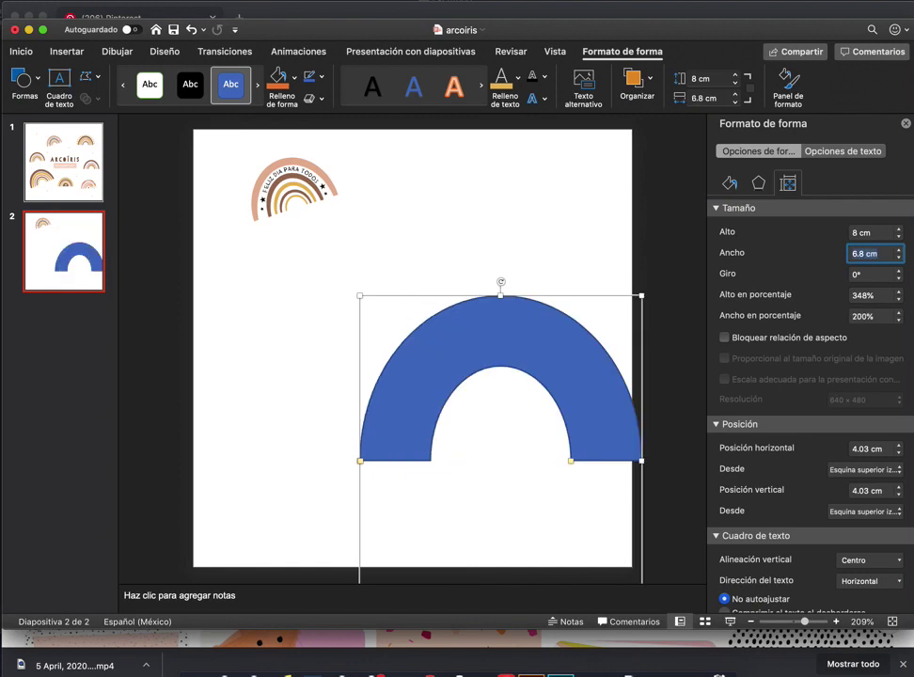
drag(576, 378, 505, 327)
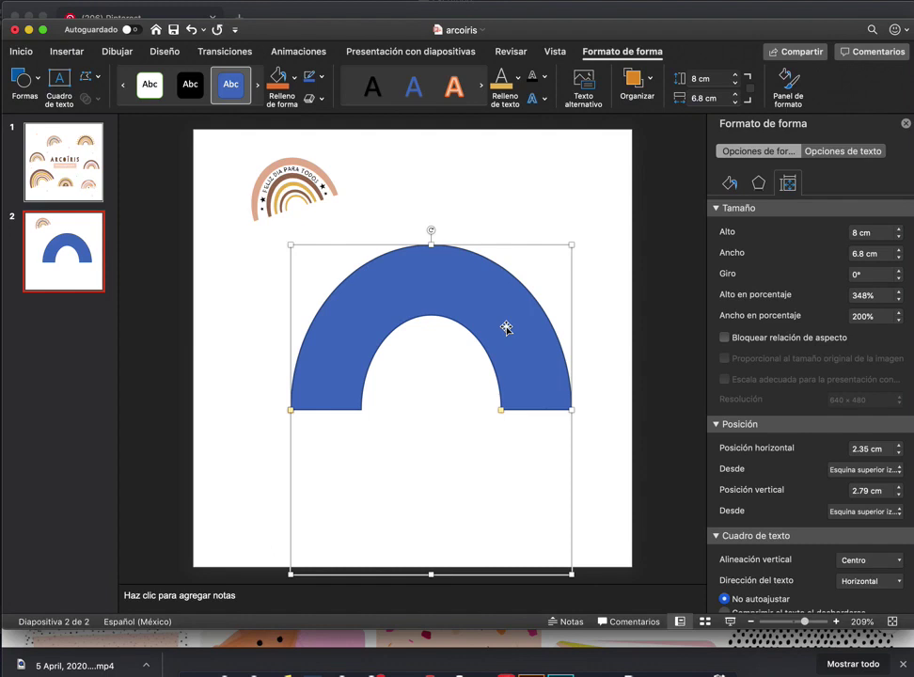
key(super+v)
Resize the copied arc to 6.82 cm high by 5.91 cm wide and nest it inside the larger arc
drag(506, 327, 509, 368)
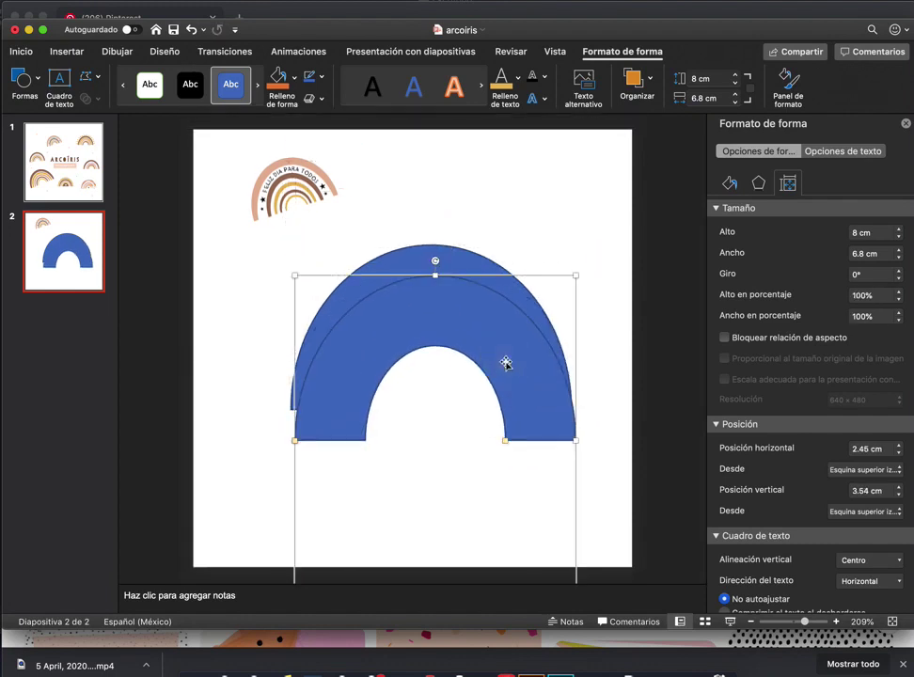
triple_click(856, 235)
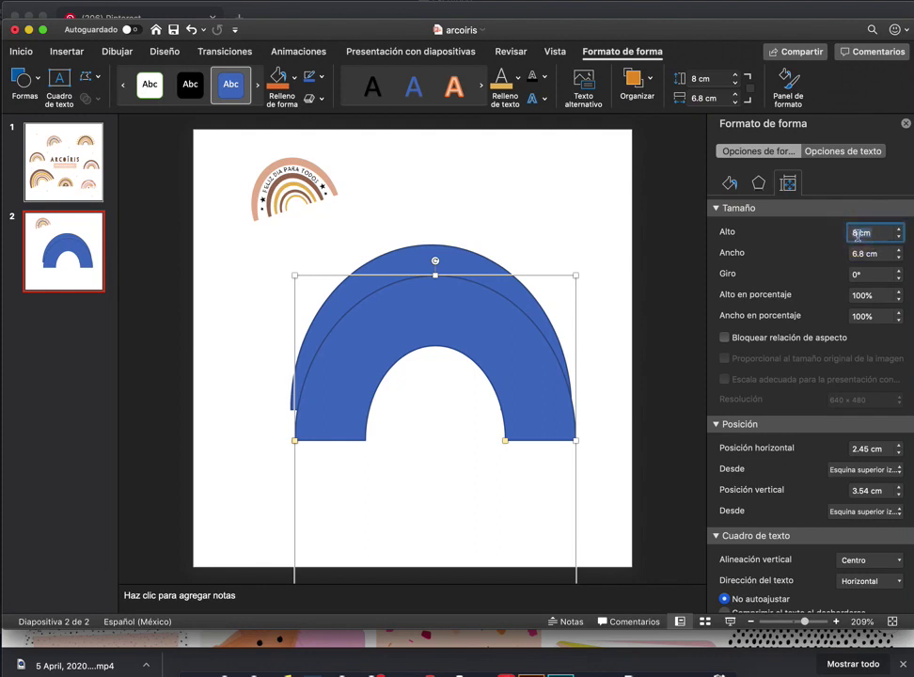
text(6.)
text(82)
key(Tab)
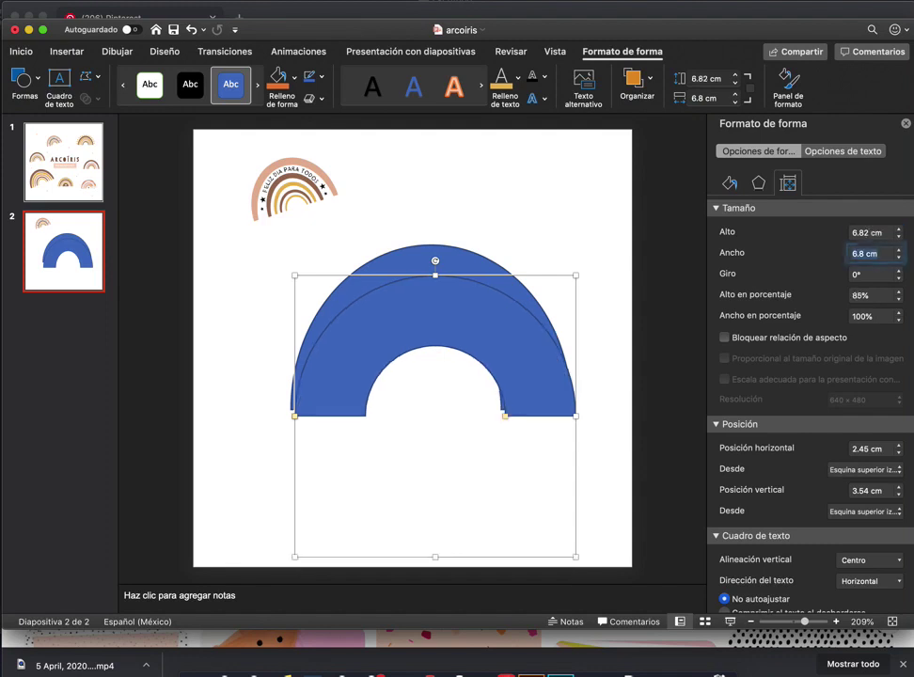
text(5)
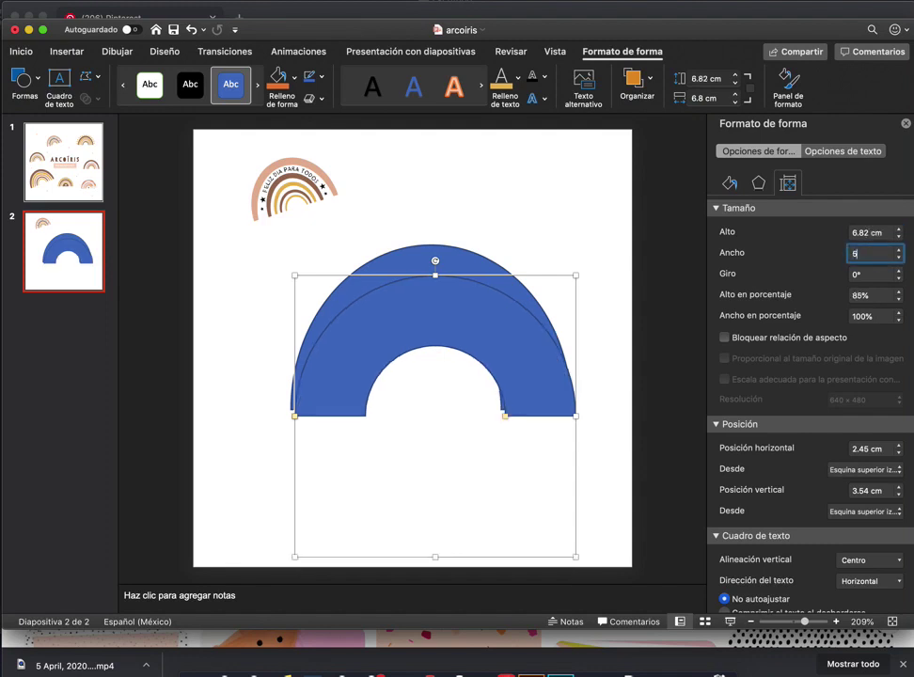
text(.91)
key(Return)
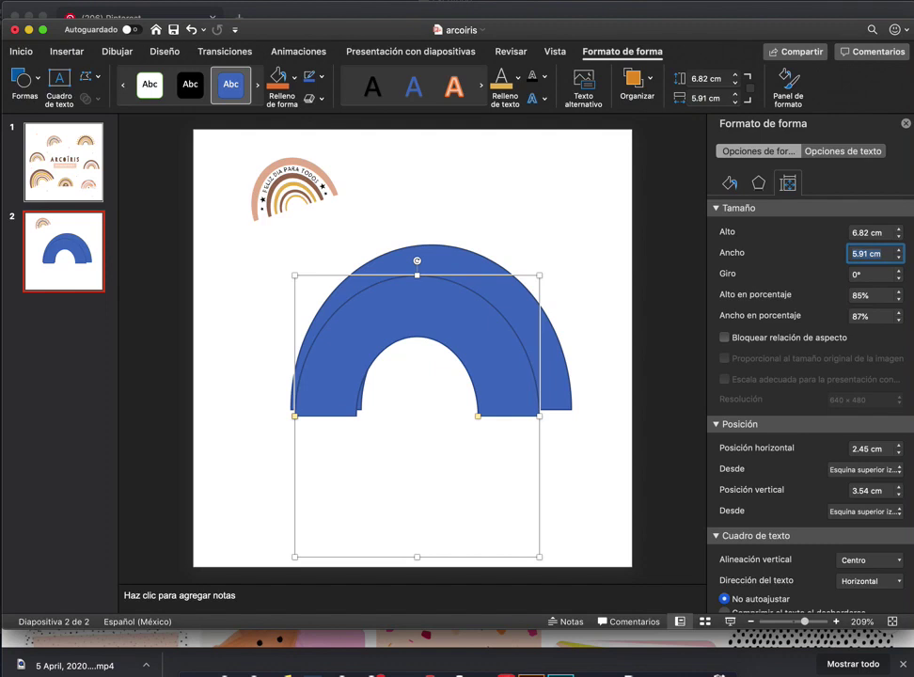
drag(516, 368, 520, 367)
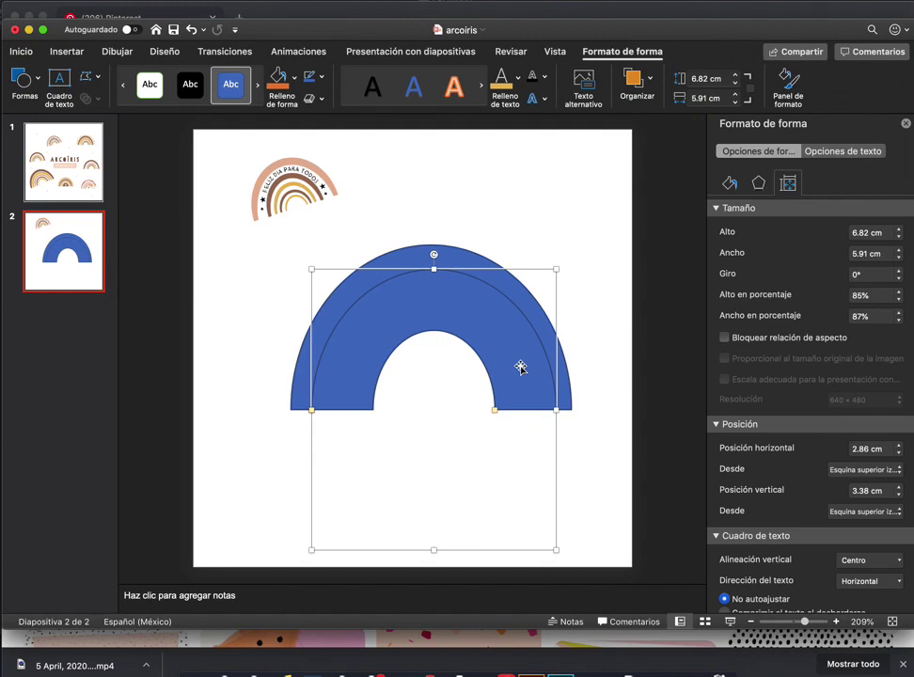
Centre both arcs with Alinear and subtract the inner one, leaving a thin 2.3 × 3.4 cm arch
shift+click(462, 254)
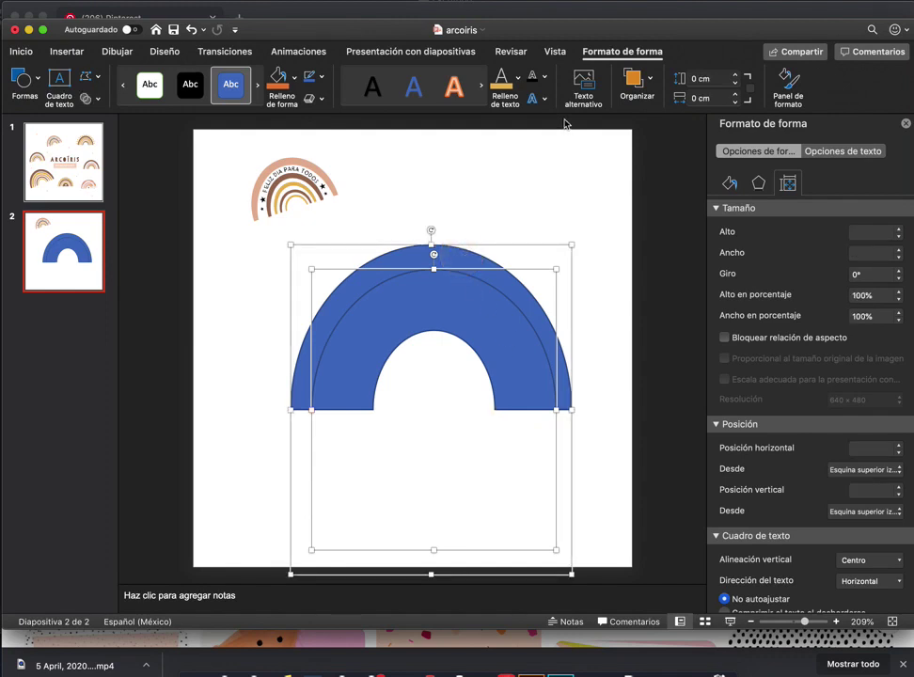
click(651, 82)
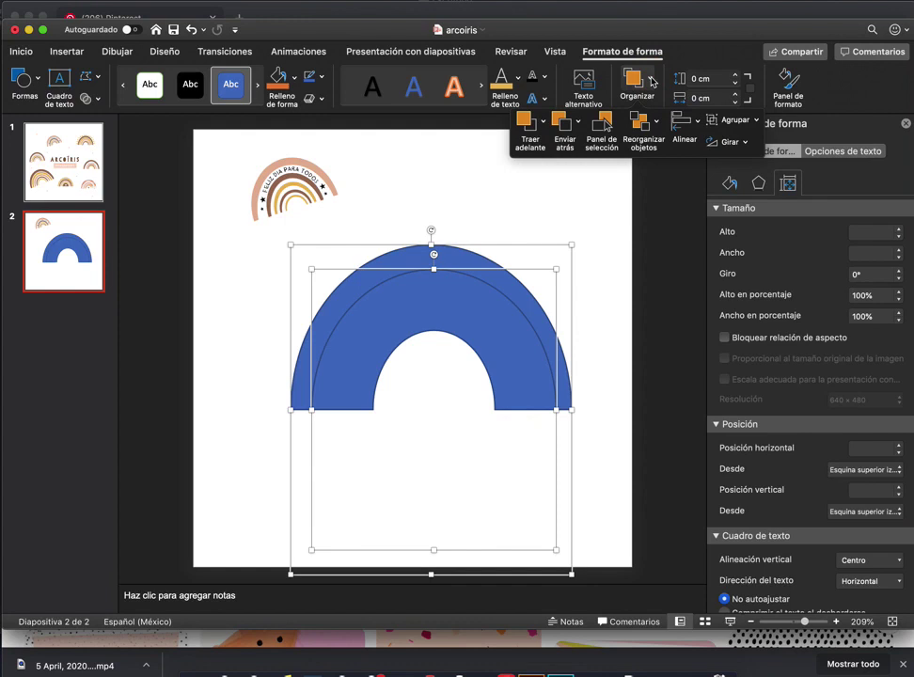
click(693, 129)
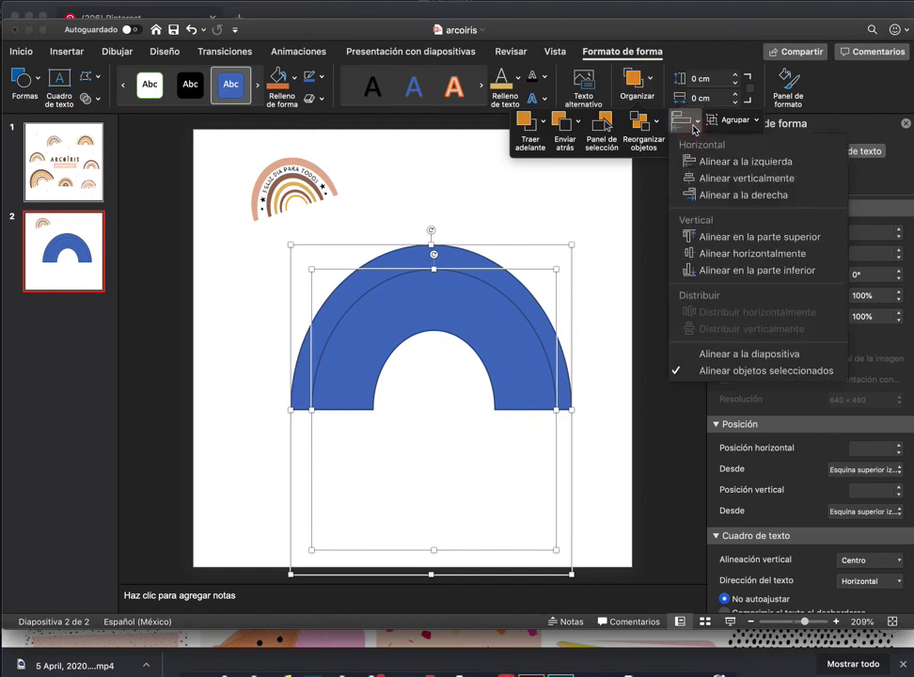
click(703, 178)
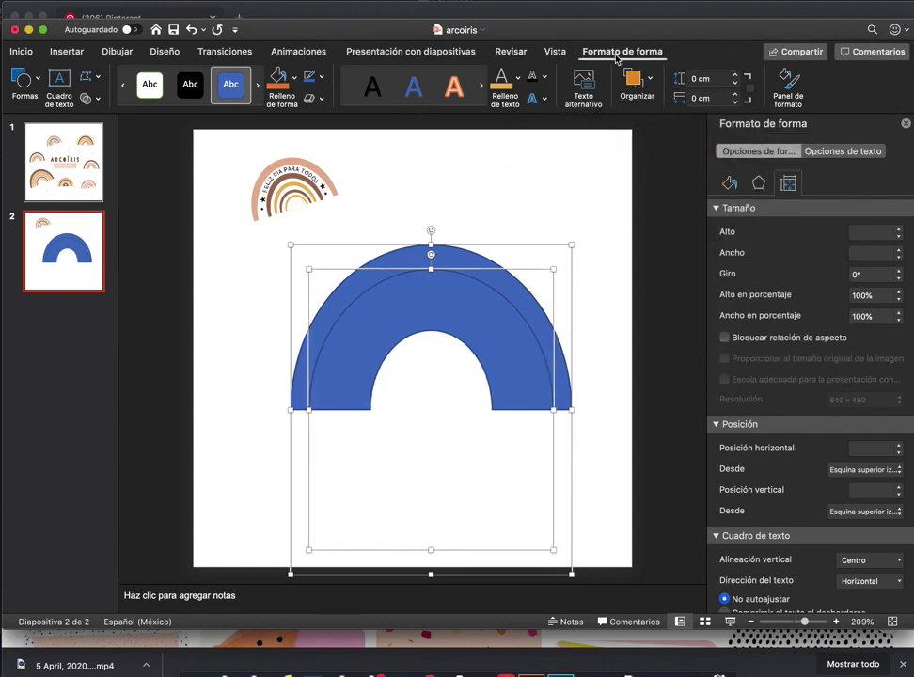
click(98, 99)
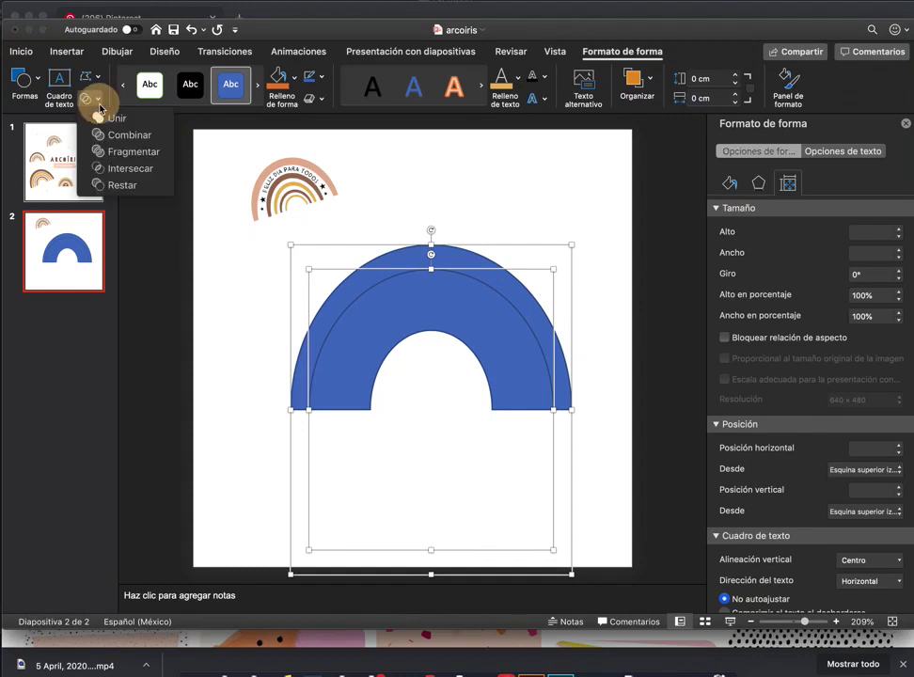
click(126, 187)
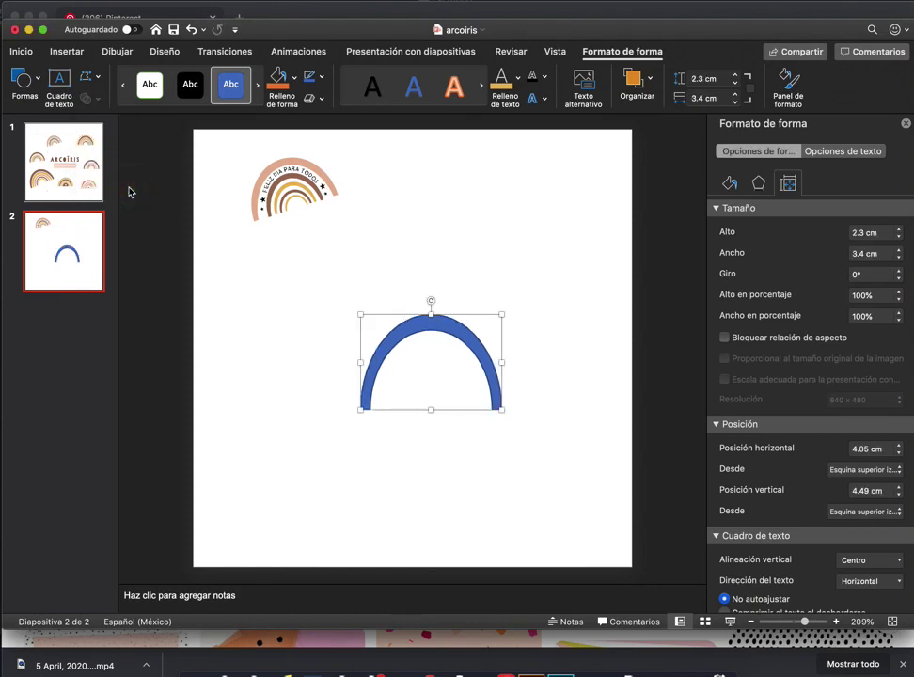
Raise the thin arch on the slide and drag out duplicate arches stacked below it
click(489, 270)
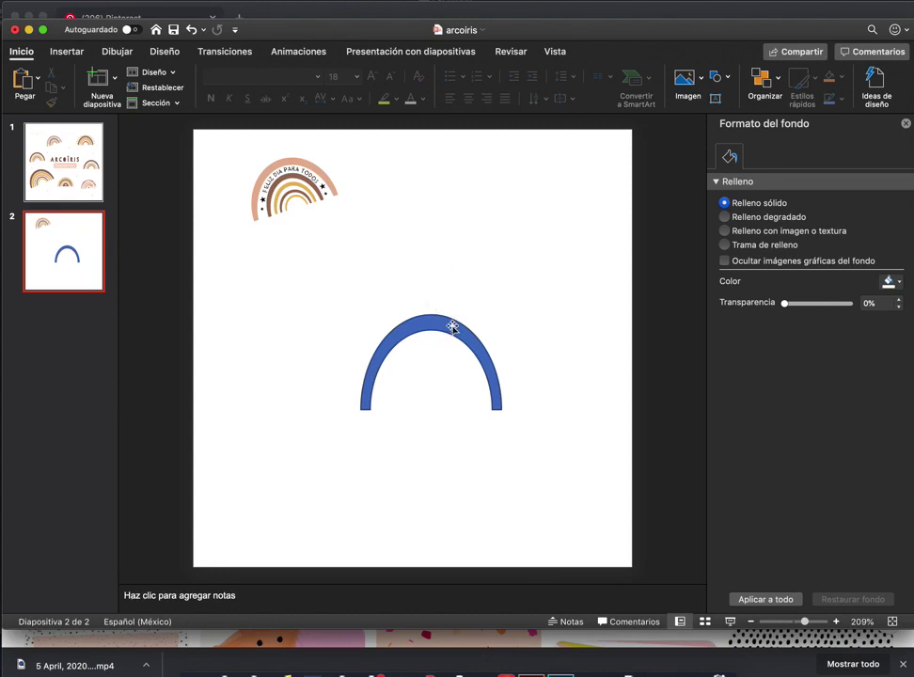
drag(453, 318, 462, 201)
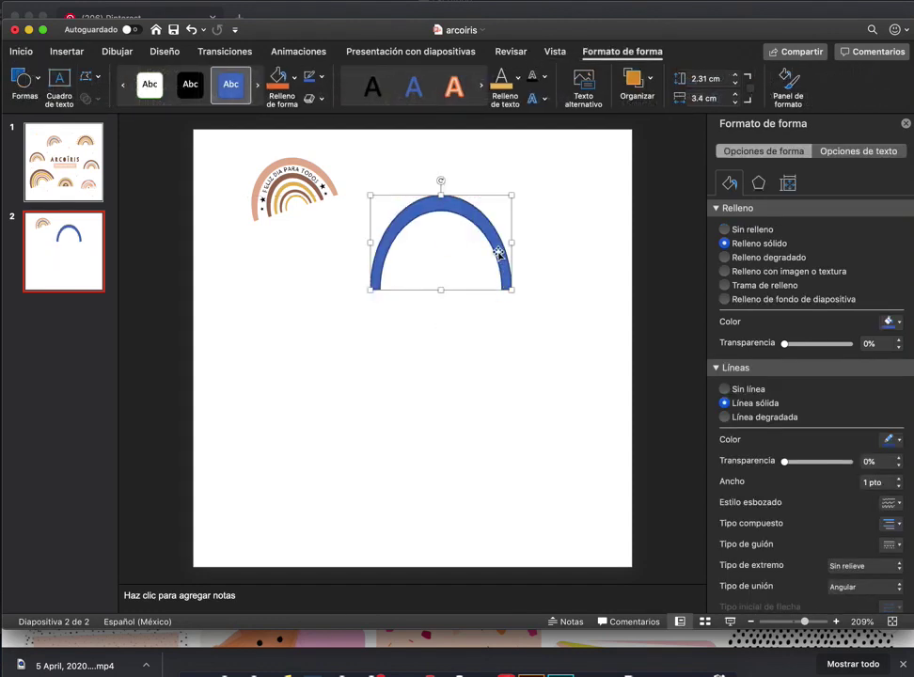
click(508, 342)
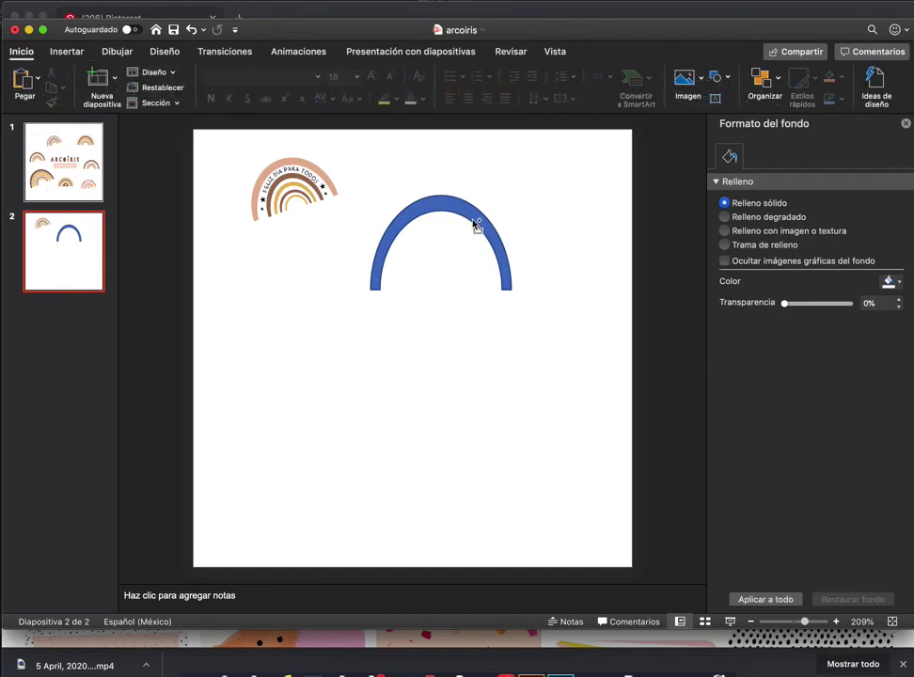
alt+drag(477, 225, 469, 471)
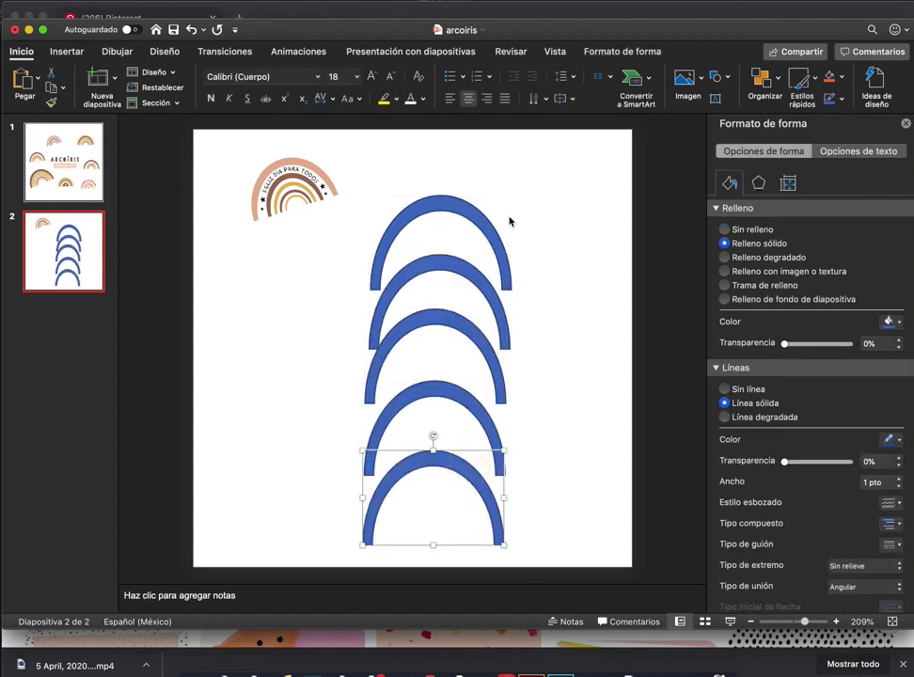
click(493, 263)
click(505, 314)
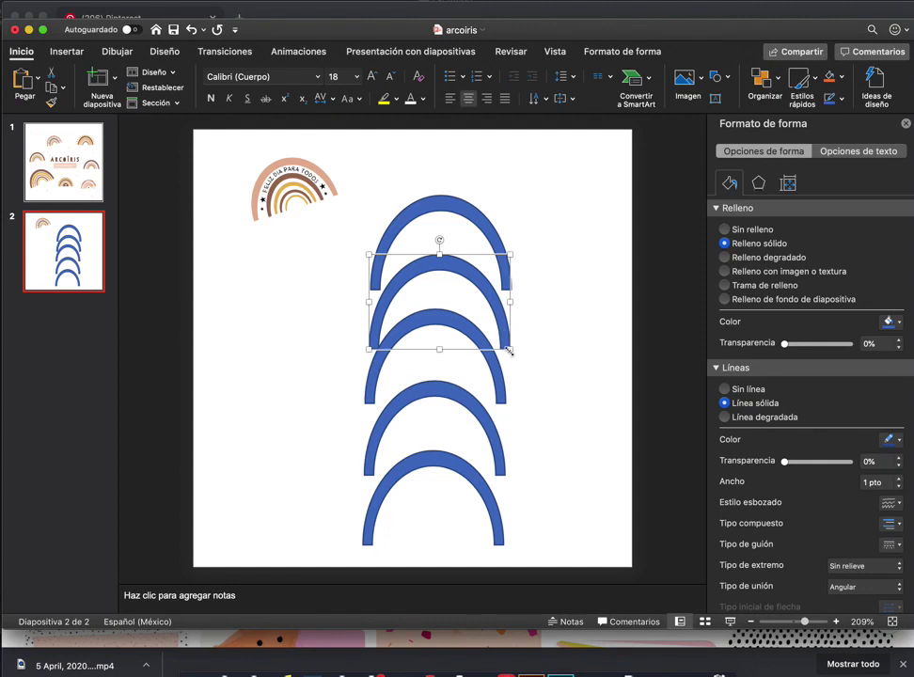
Shrink the next two arches and nest them inside the top rainbow, nudging them into place
mouse_move(509, 350)
mouse_down()
mouse_move(464, 322)
mouse_move(480, 275)
mouse_move(495, 297)
mouse_up()
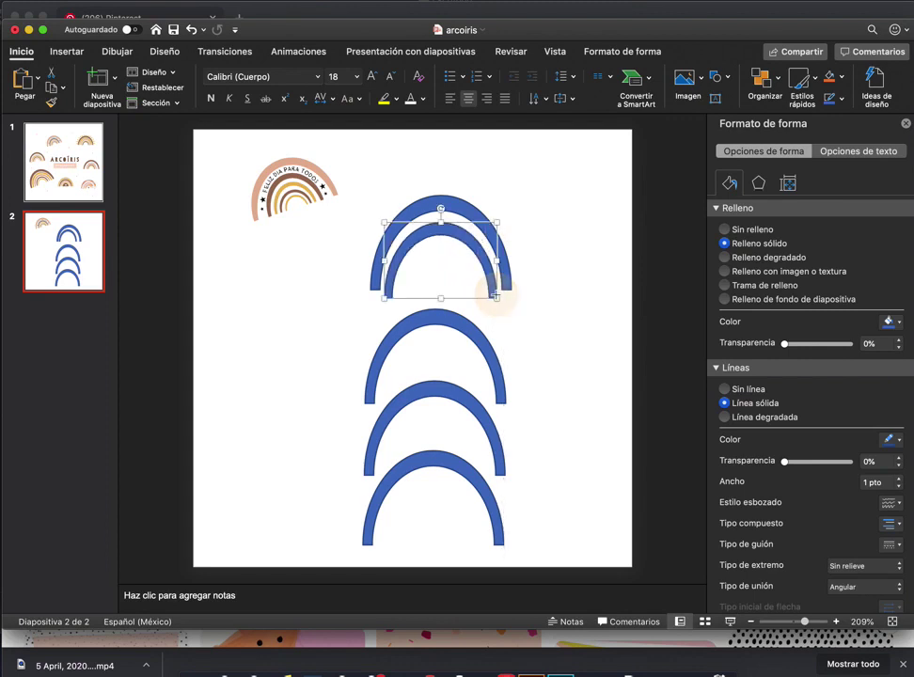
key(Up)
key(Up)
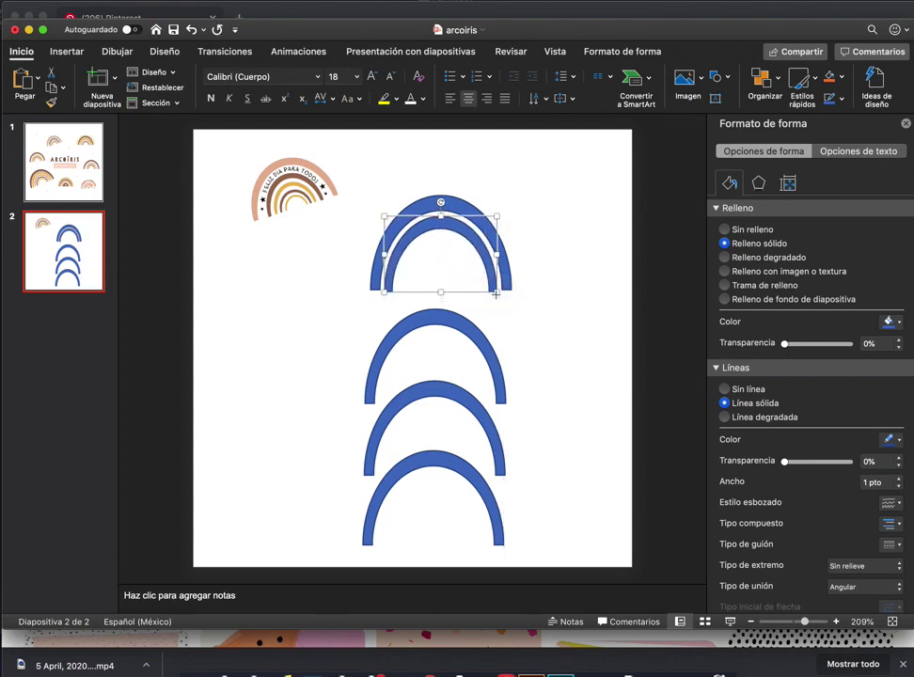
click(499, 370)
mouse_move(506, 403)
mouse_down()
mouse_move(467, 374)
mouse_move(481, 294)
mouse_move(475, 298)
mouse_move(485, 306)
mouse_move(477, 299)
mouse_up()
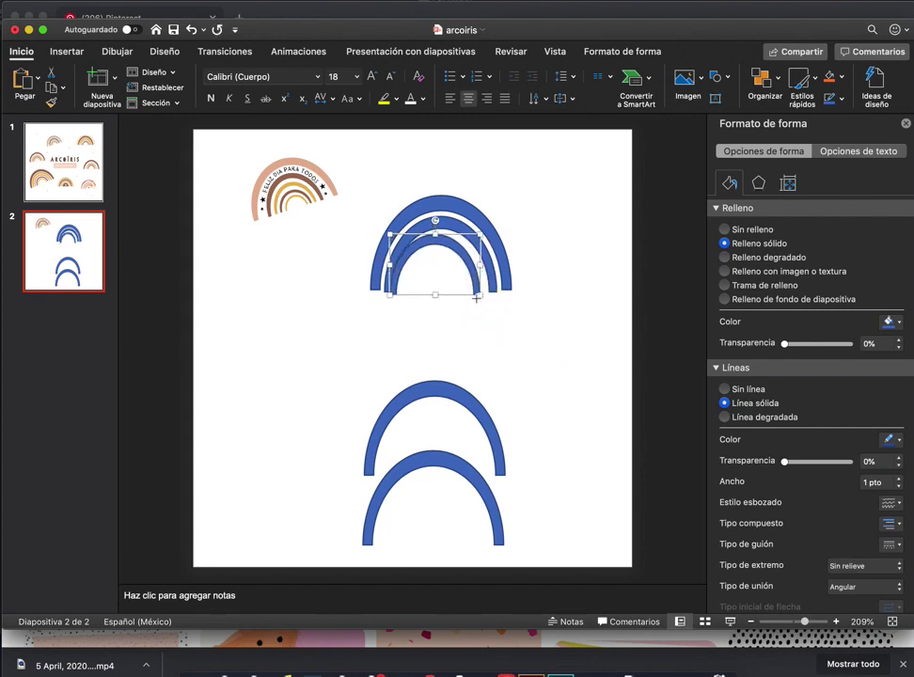
key(Right)
key(Right)
key(Right)
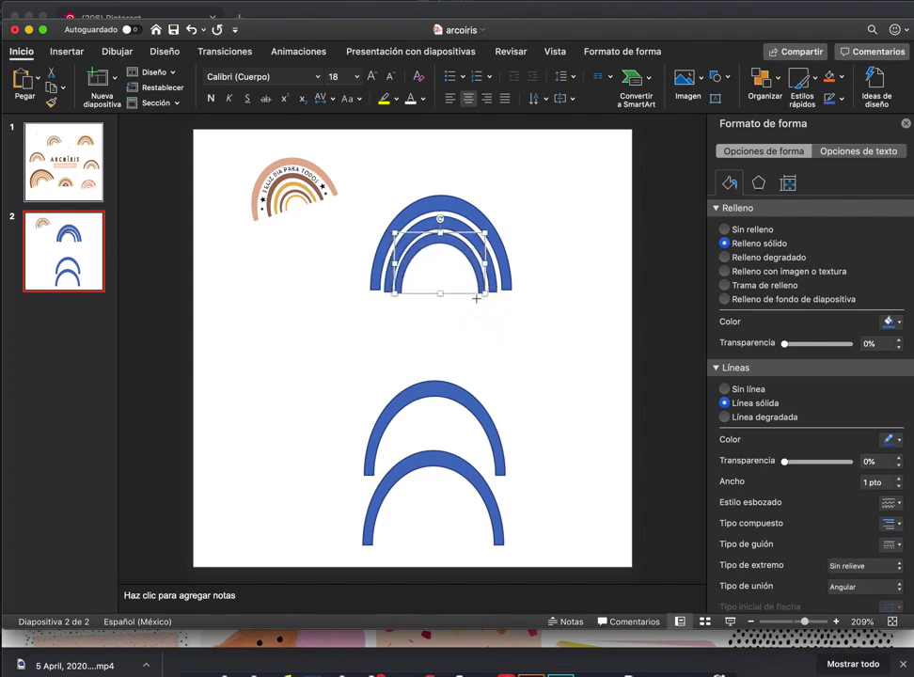
key(Right)
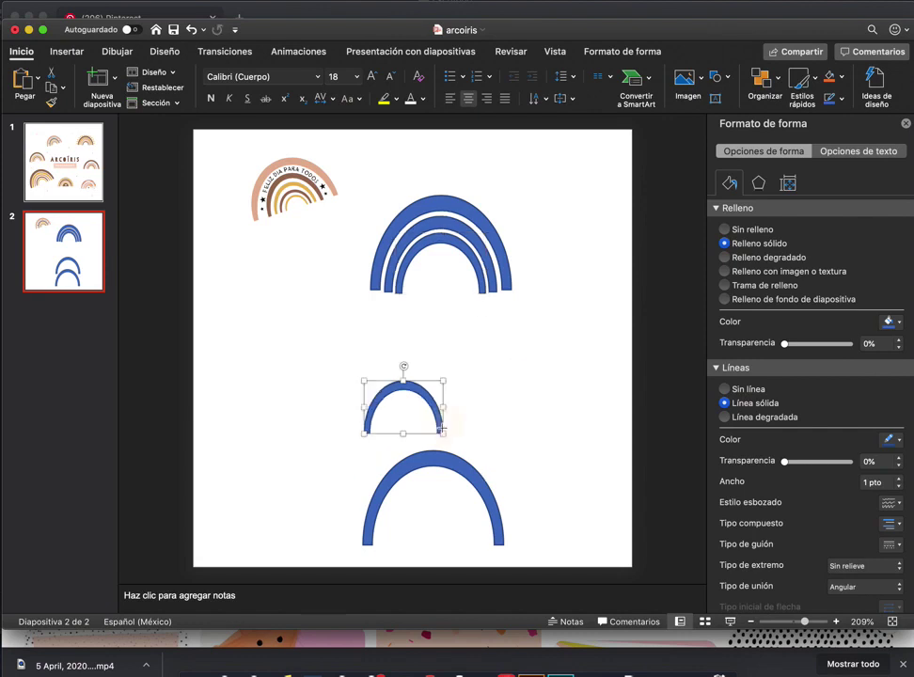
mouse_move(430, 404)
mouse_down()
mouse_move(468, 277)
mouse_move(474, 291)
mouse_move(456, 289)
mouse_up()
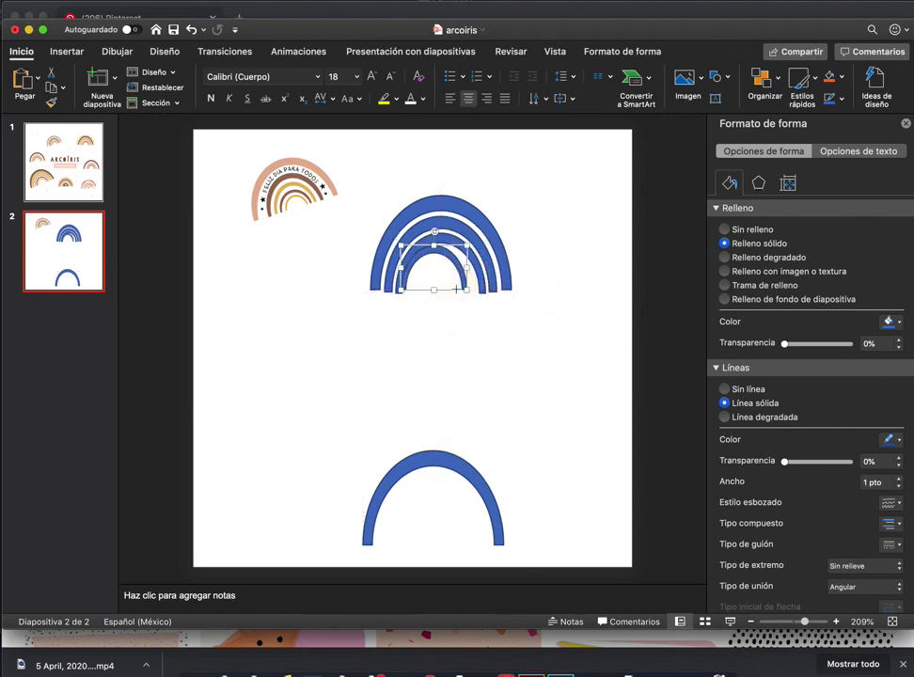
key(Right)
key(Right)
key(Right)
key(Down)
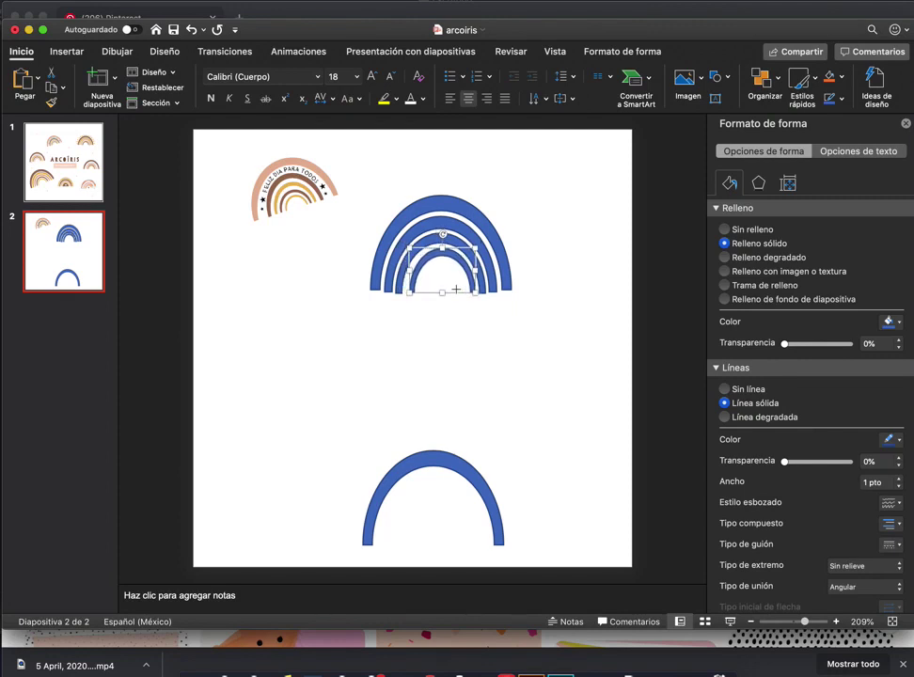
Shrink the last arch into the rainbow, zoom to 400%, and adjust the innermost arc's size and position
click(522, 350)
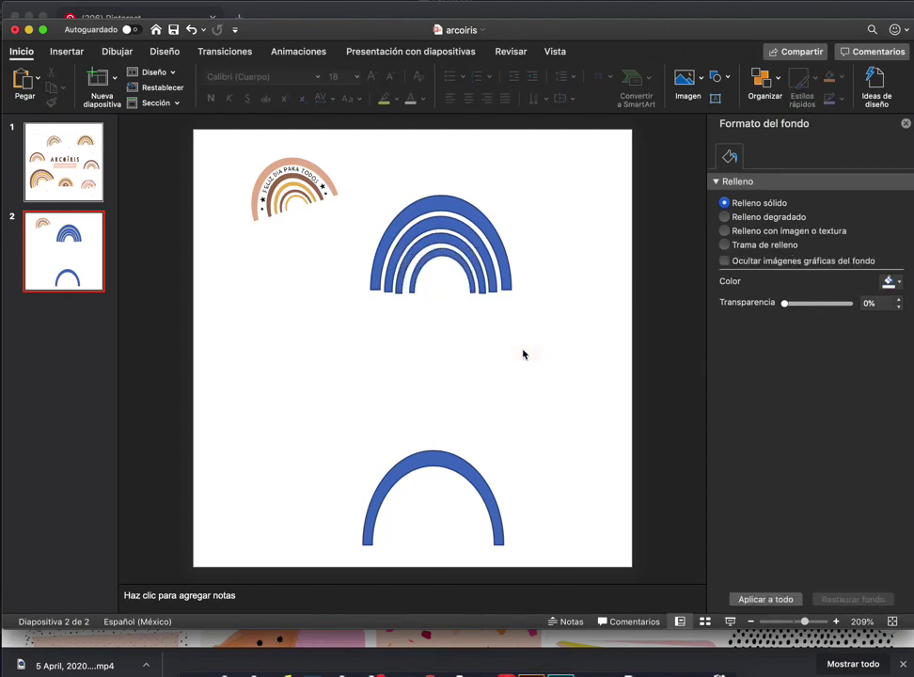
click(461, 462)
mouse_move(503, 544)
mouse_down()
mouse_move(393, 467)
mouse_move(429, 381)
mouse_move(466, 246)
mouse_up()
click(397, 467)
drag(804, 624, 823, 621)
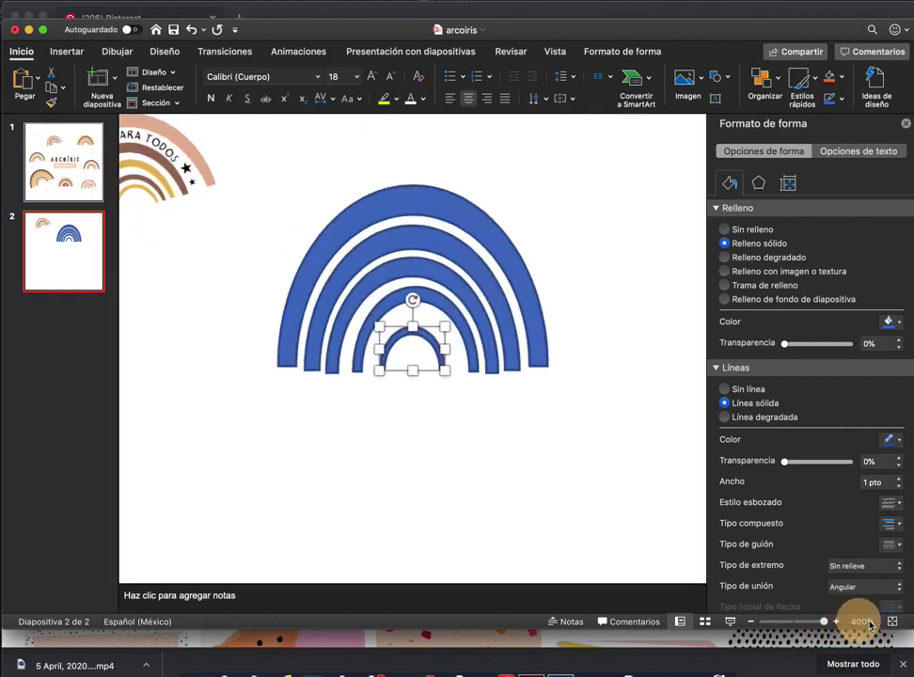
drag(445, 373, 462, 383)
key(Up)
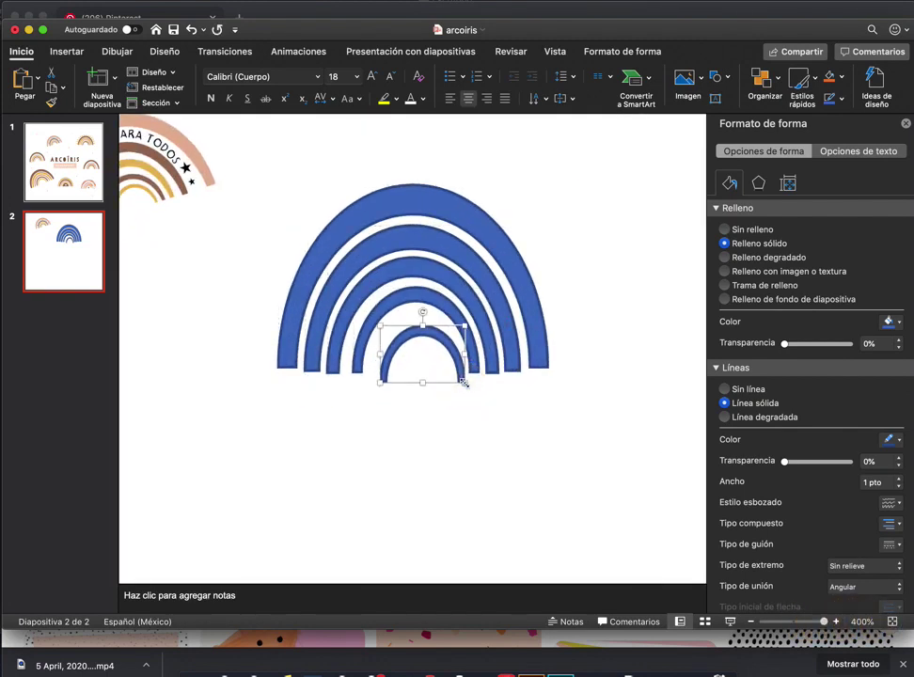
key(Up)
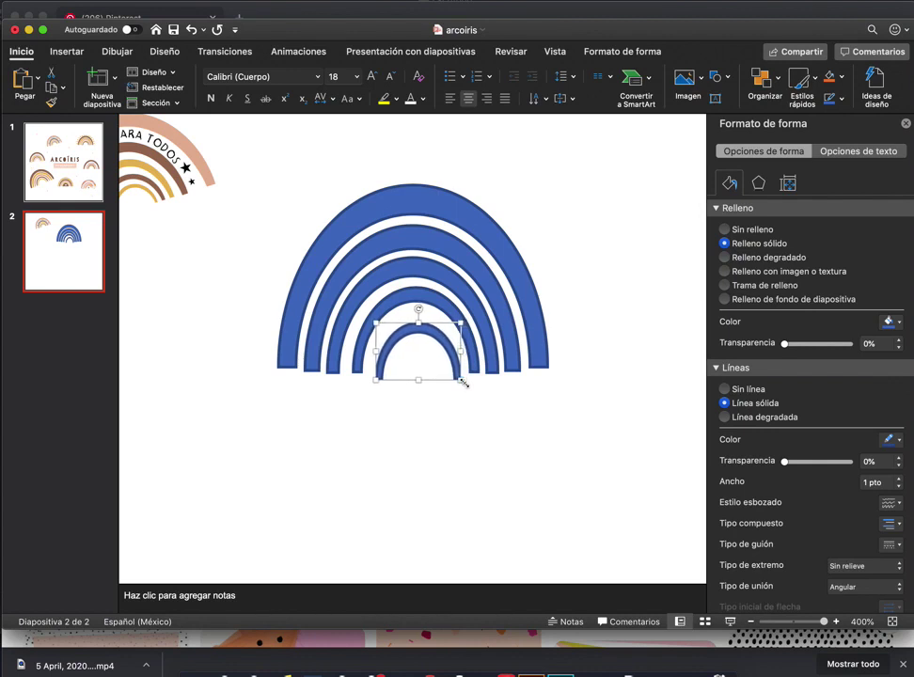
key(Left)
key(Up)
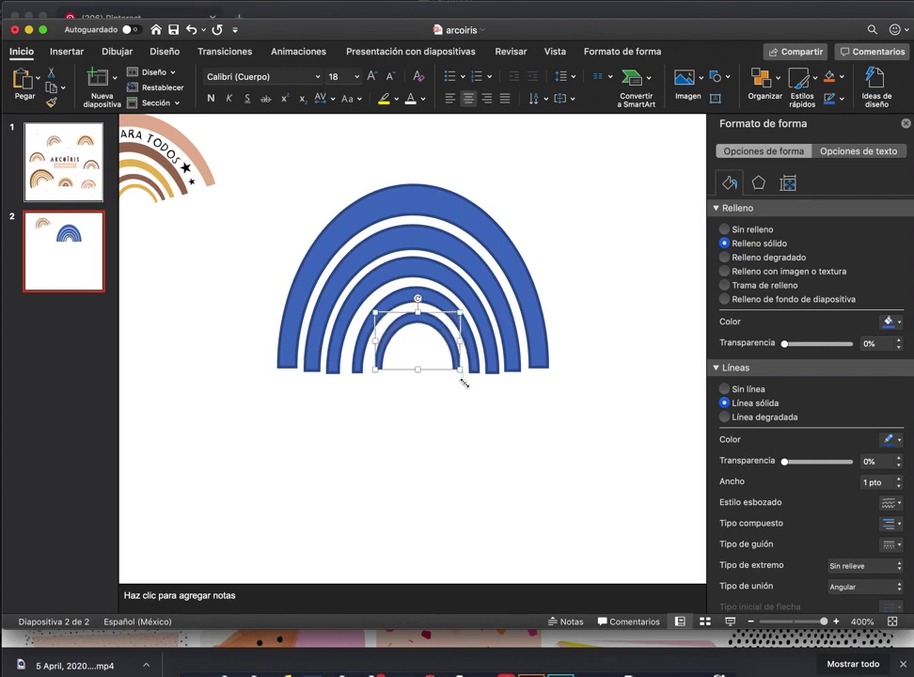
Deselect the arcs and switch on Guías from the View menu
click(337, 347)
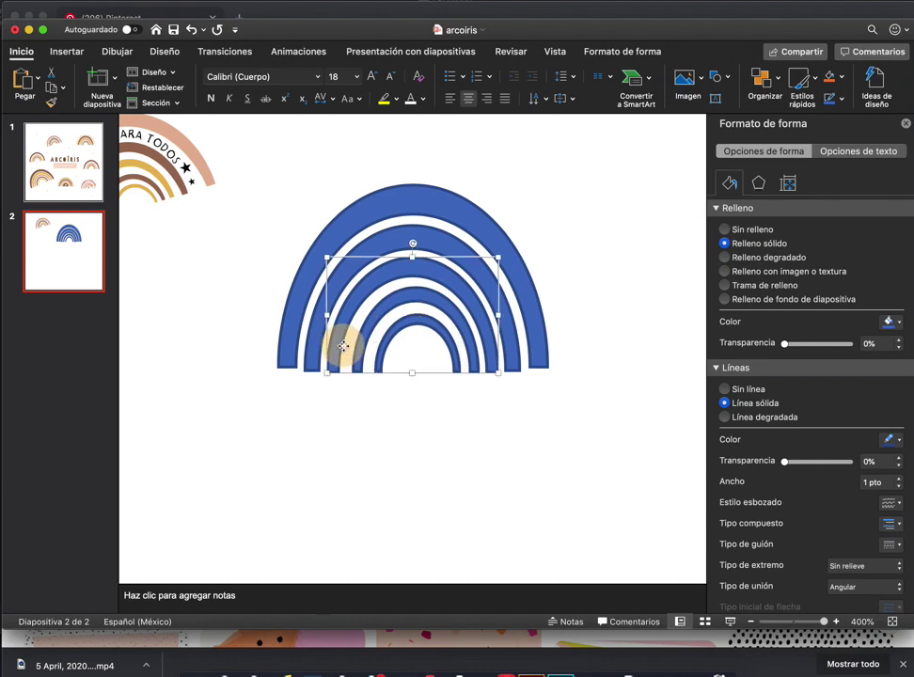
click(220, 344)
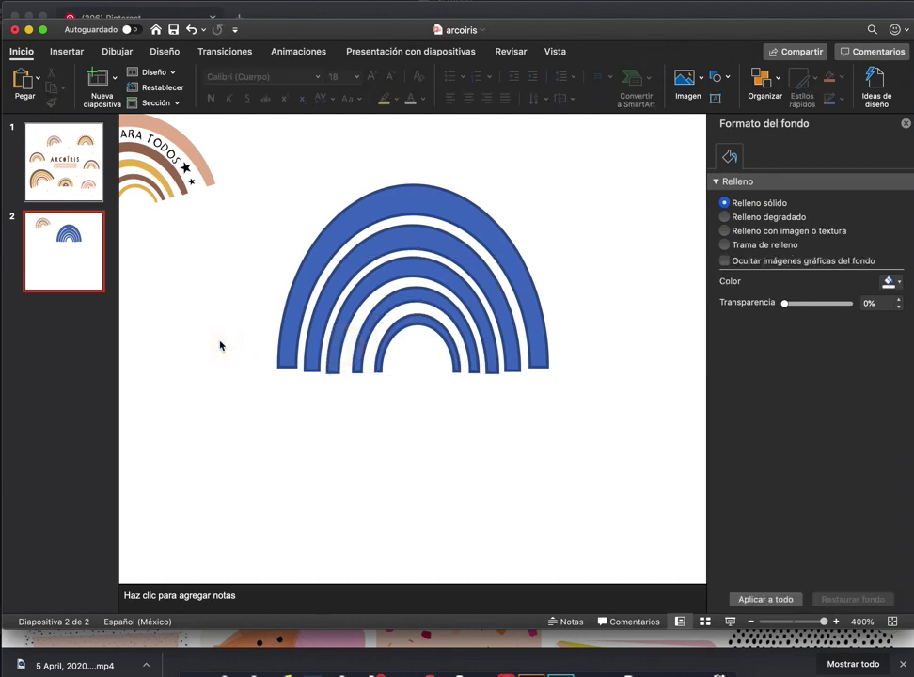
click(220, 345)
click(85, 0)
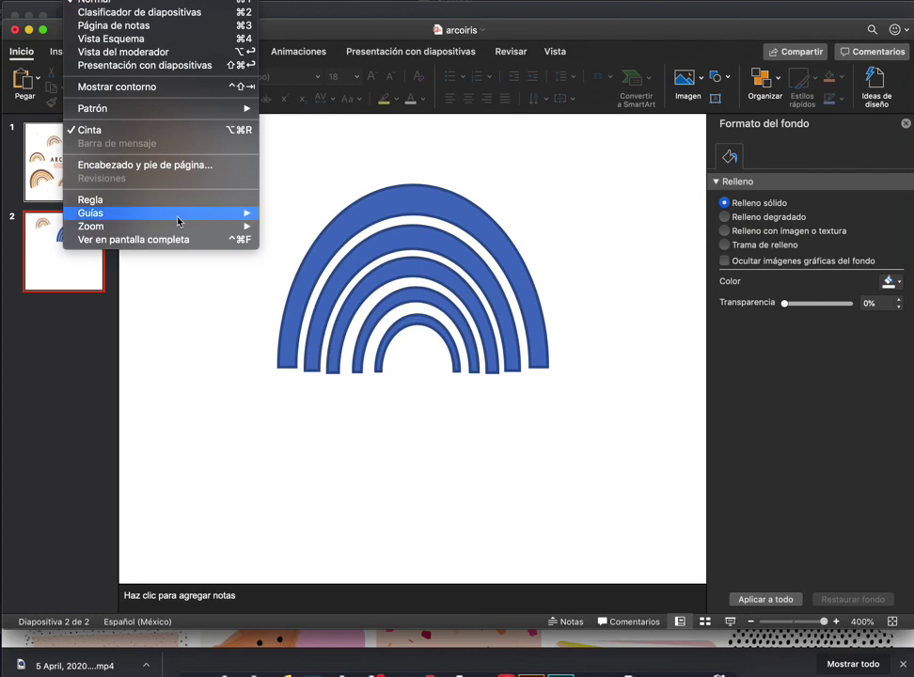
mouse_move(204, 214)
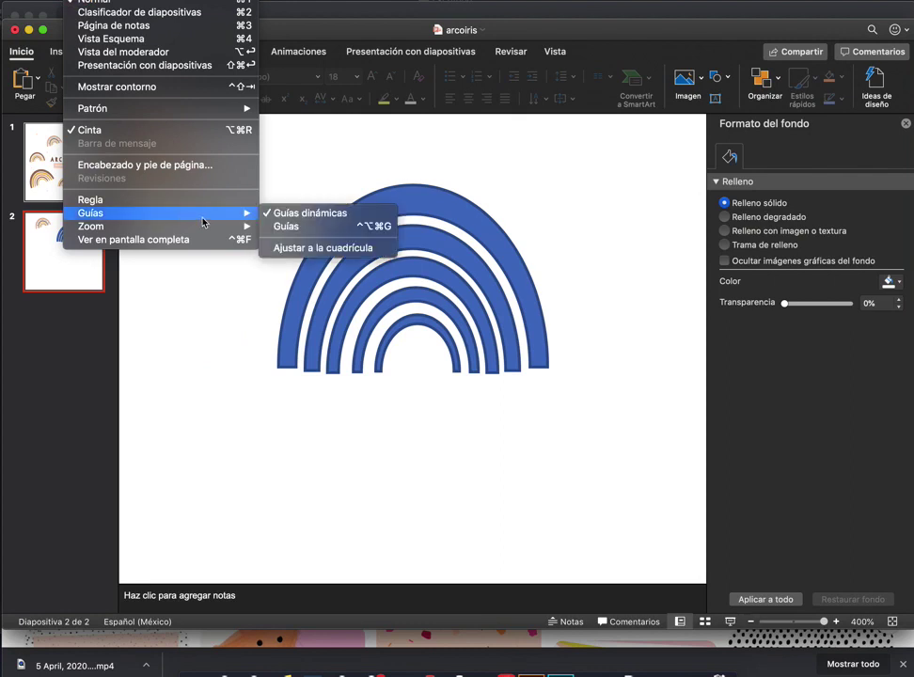
click(285, 227)
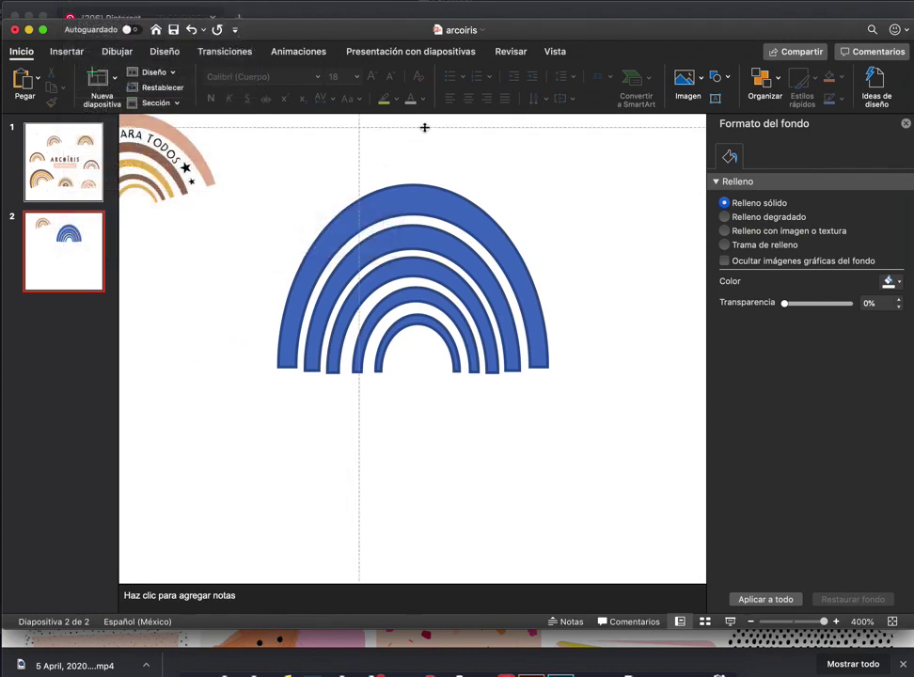
Drag the horizontal guide to the rainbow's base and nudge the third arc up to it
drag(424, 127, 440, 369)
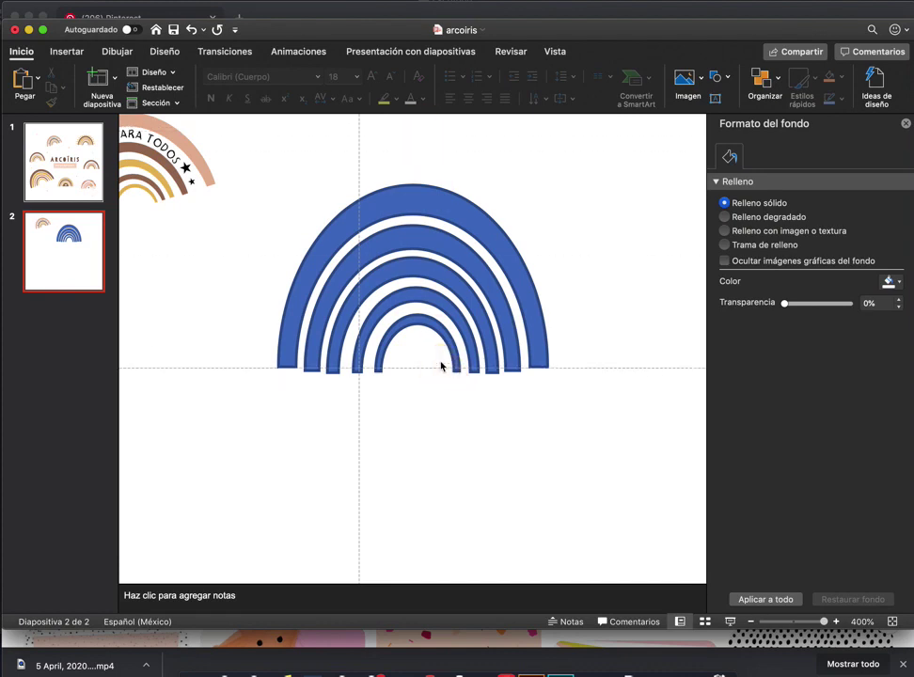
click(498, 299)
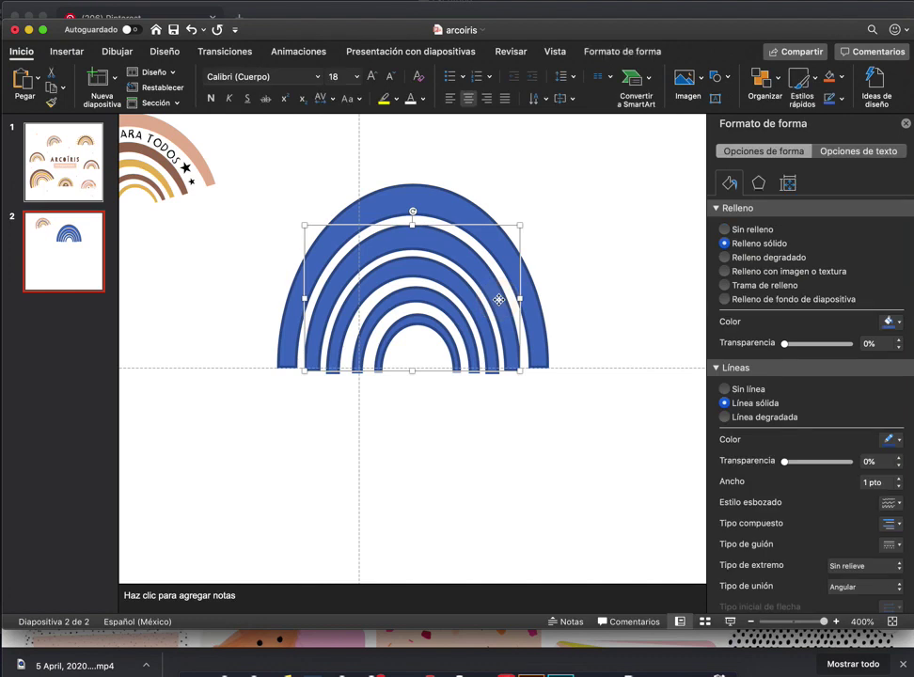
click(421, 269)
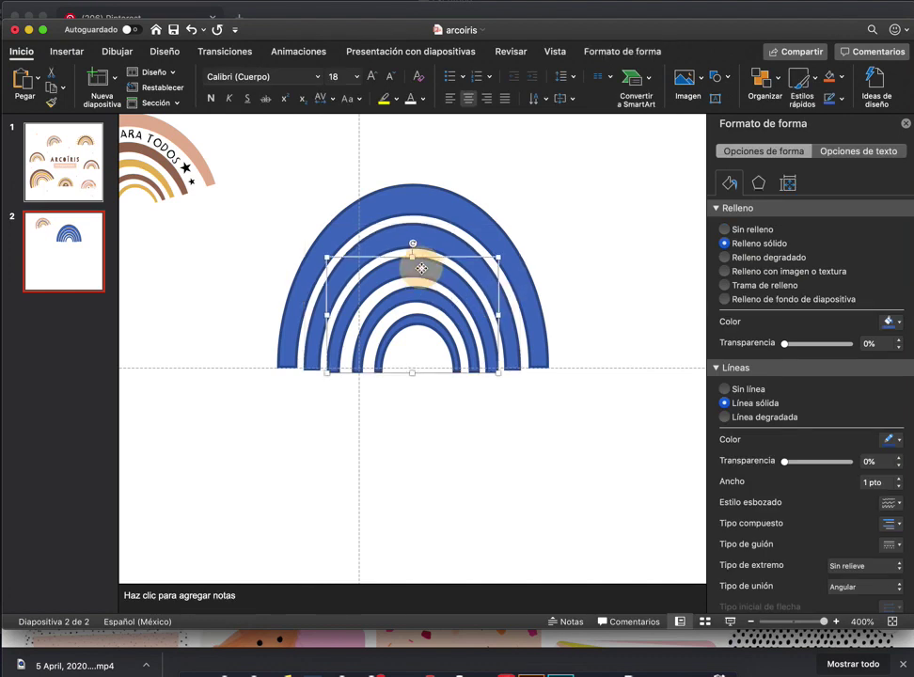
key(Up)
Nudge the fourth and innermost arcs up until their bottoms meet the guide
key(Up)
key(Up)
key(Up)
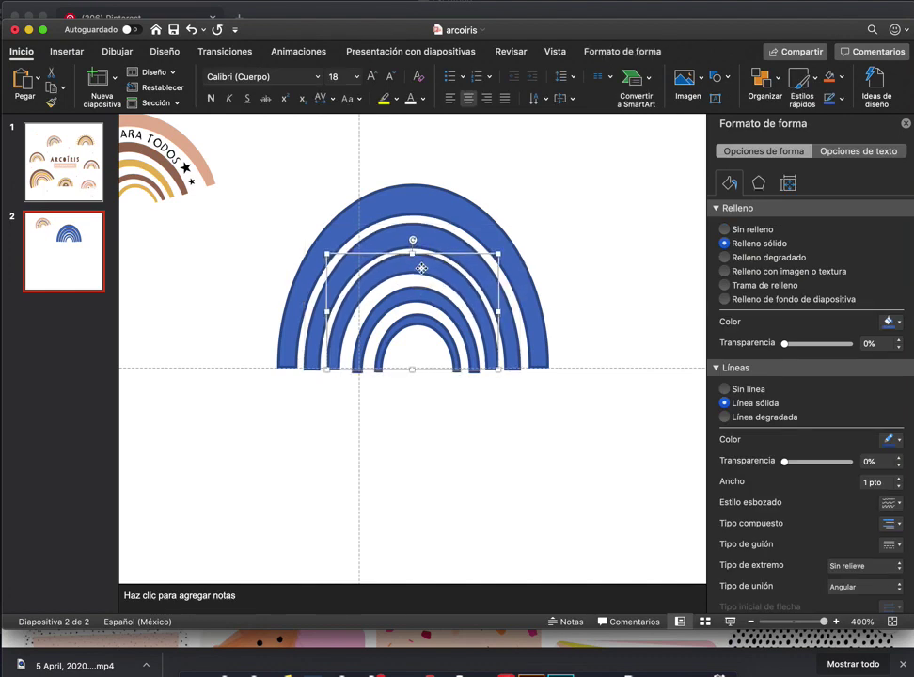
click(411, 299)
key(Up)
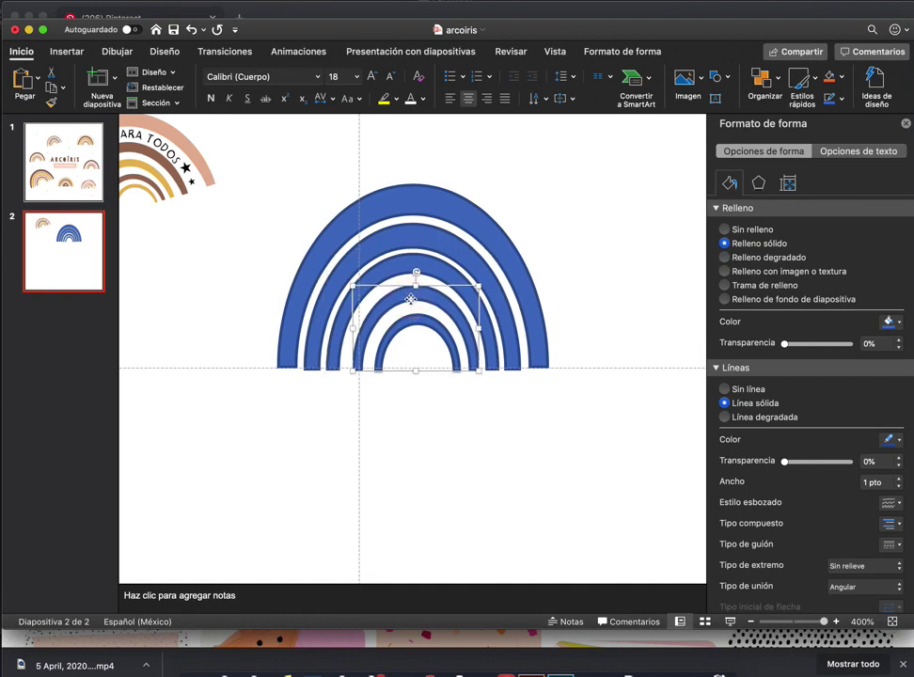
key(Up)
key(Up)
click(407, 324)
key(Up)
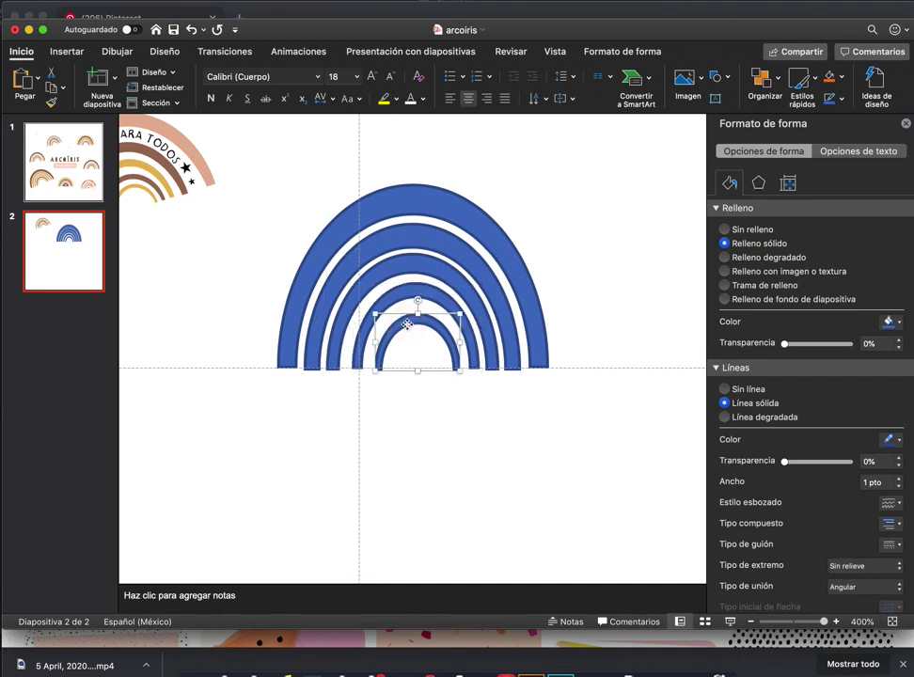
key(Up)
key(Up)
click(538, 454)
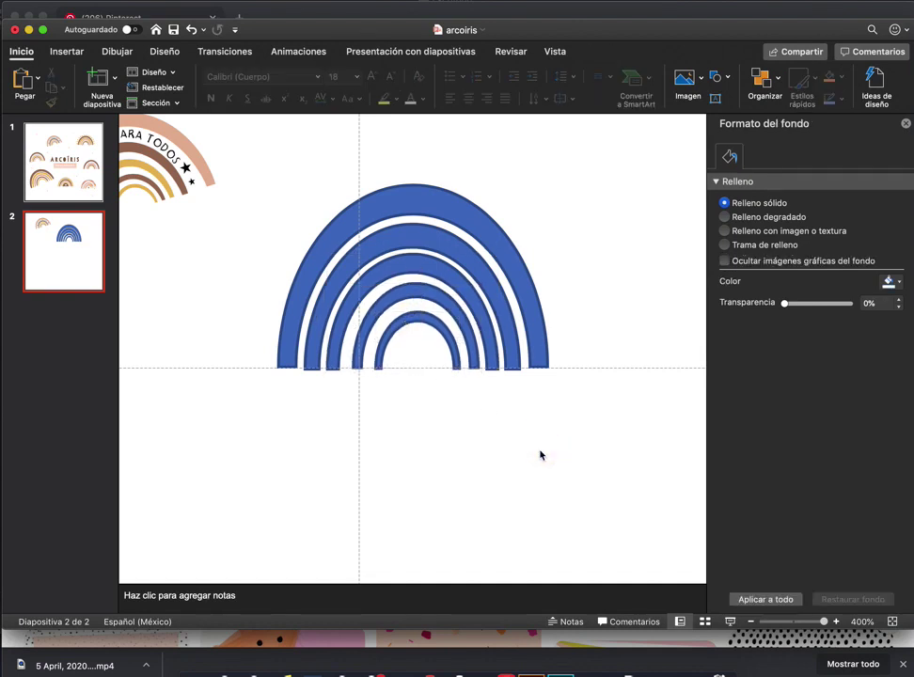
click(521, 279)
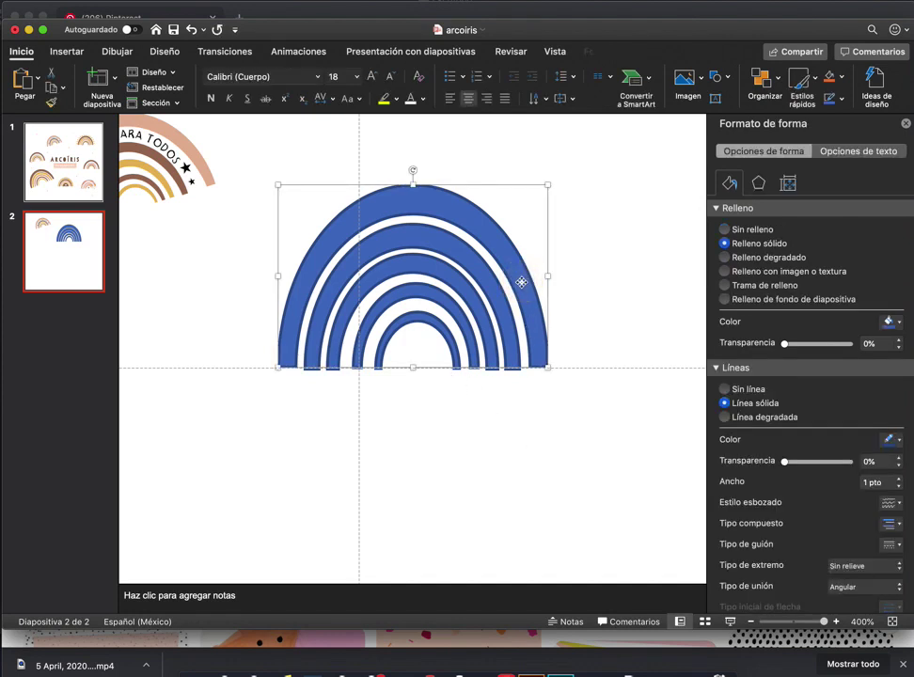
Select all five arcs, centre them on one another via Organizar > Alinear, then deselect
shift+click(490, 296)
shift+click(467, 297)
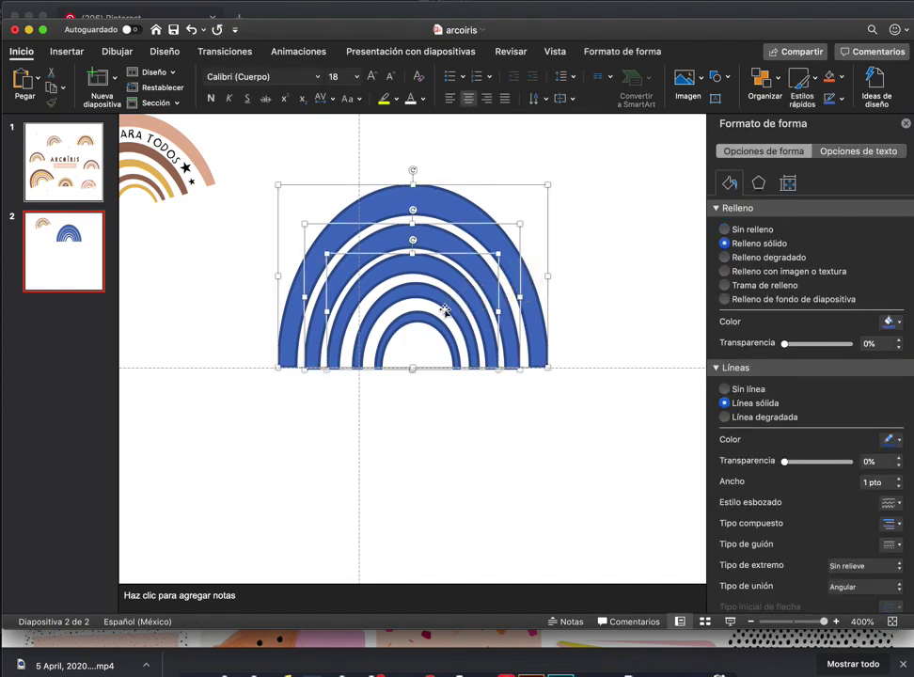
shift+click(450, 307)
shift+click(432, 322)
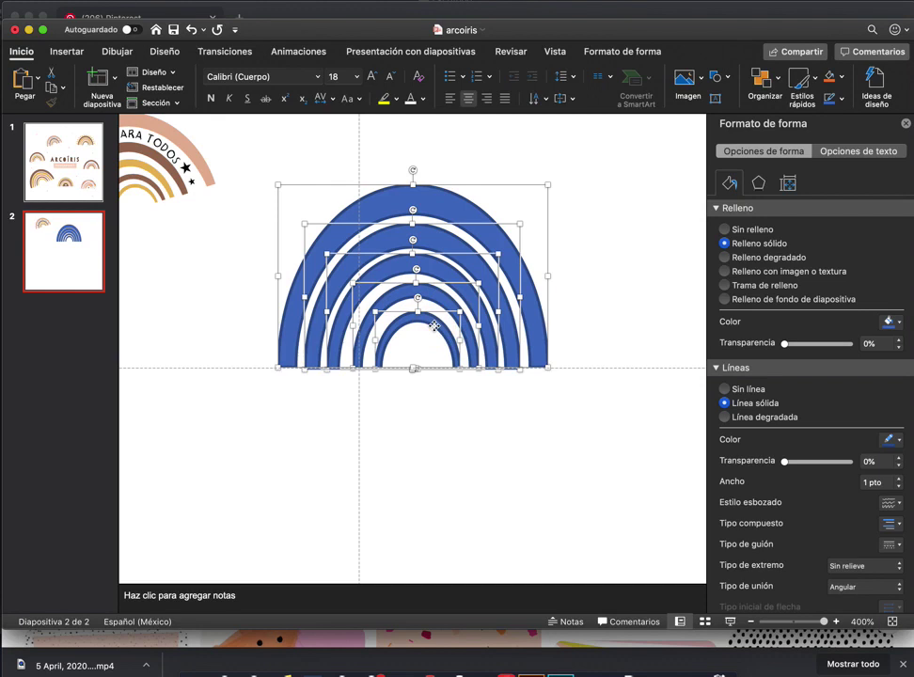
click(779, 82)
mouse_move(767, 325)
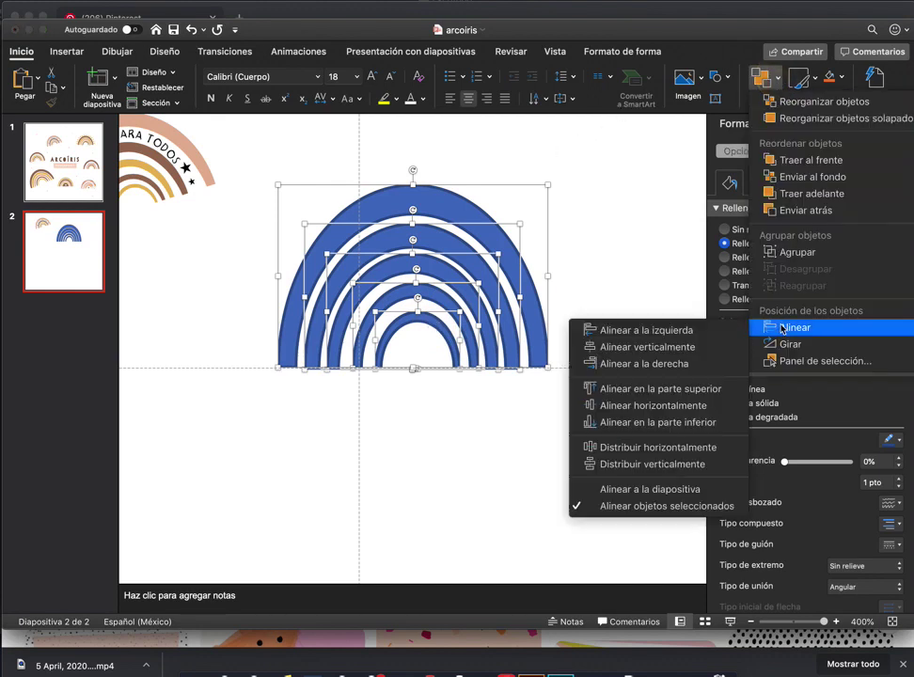
click(674, 355)
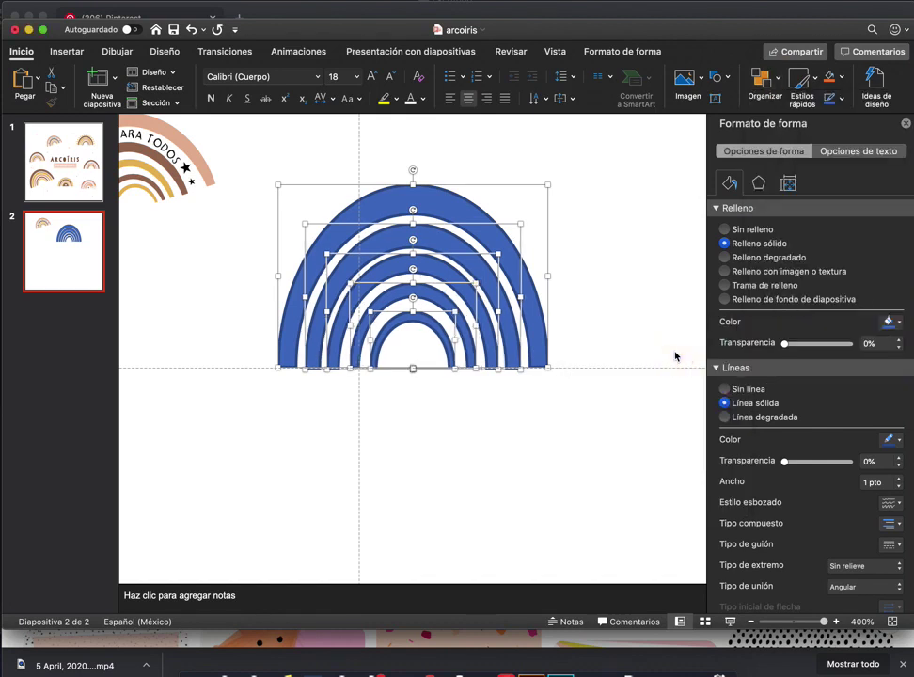
click(640, 376)
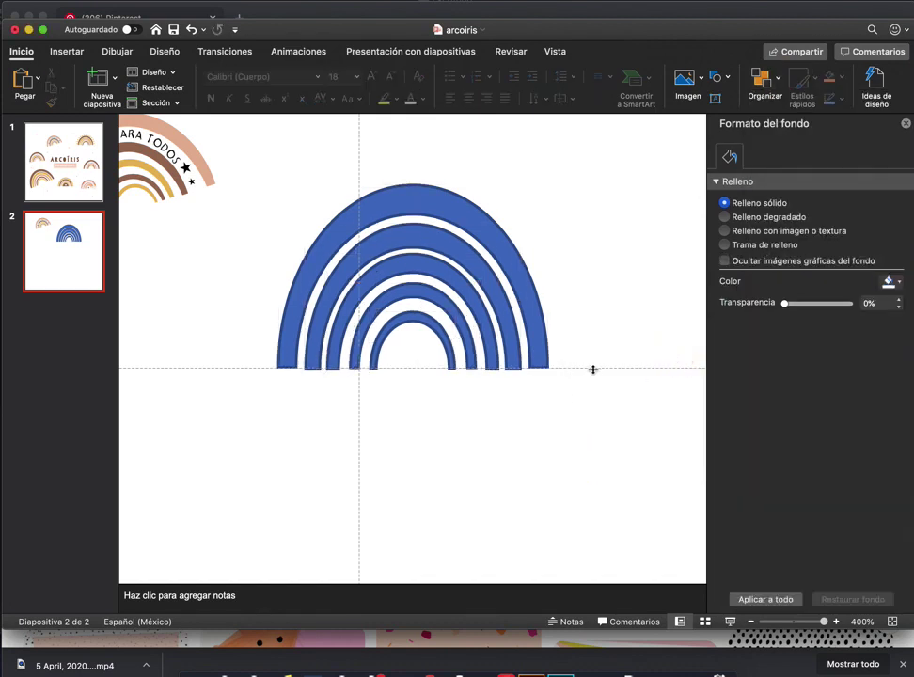
click(595, 374)
Uncheck Guías in the View menu so the slide guides are hidden
click(602, 368)
click(85, 0)
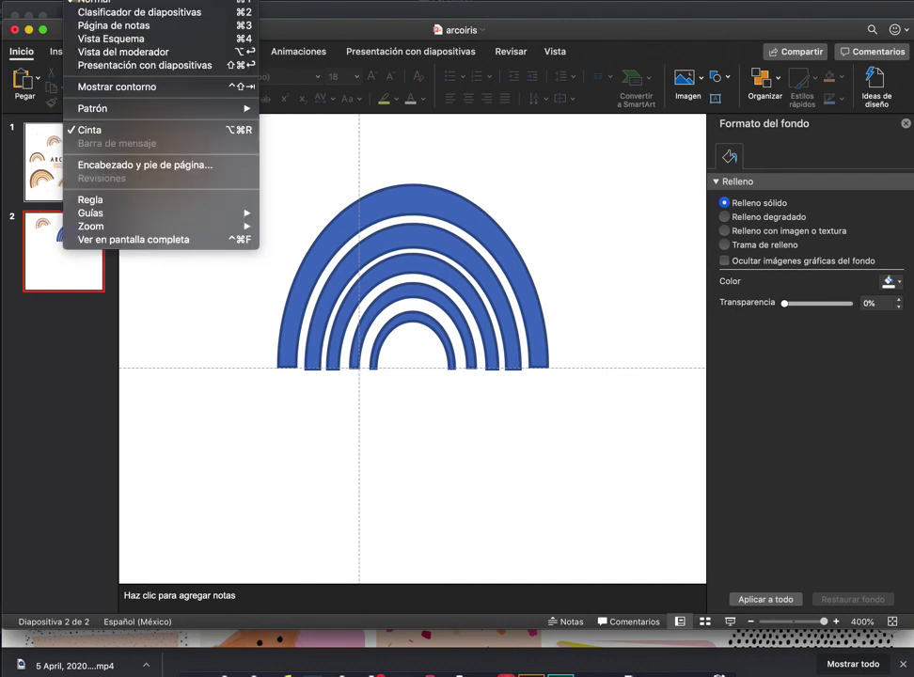
mouse_move(204, 220)
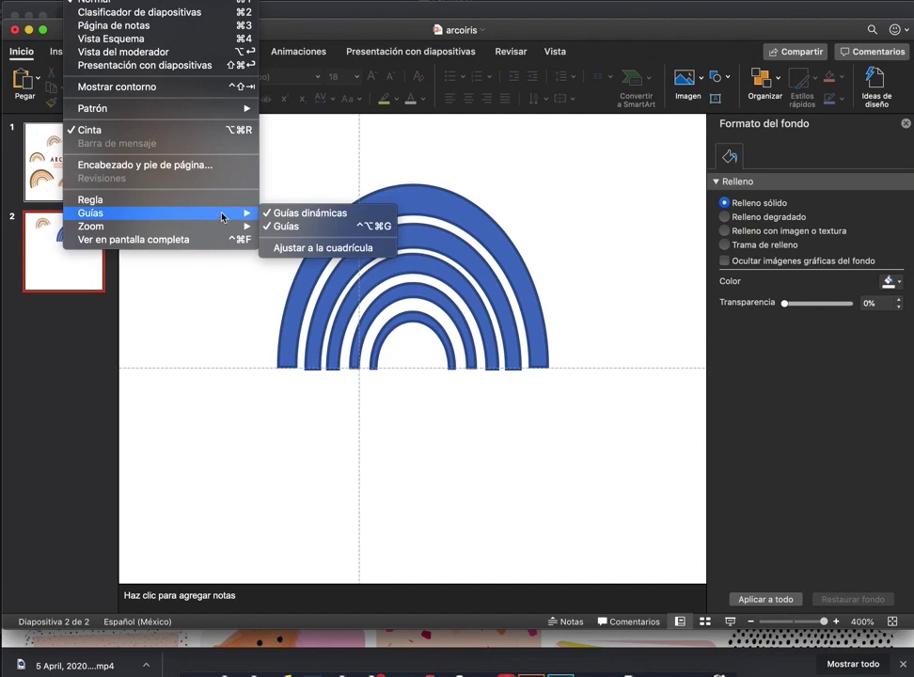
click(278, 227)
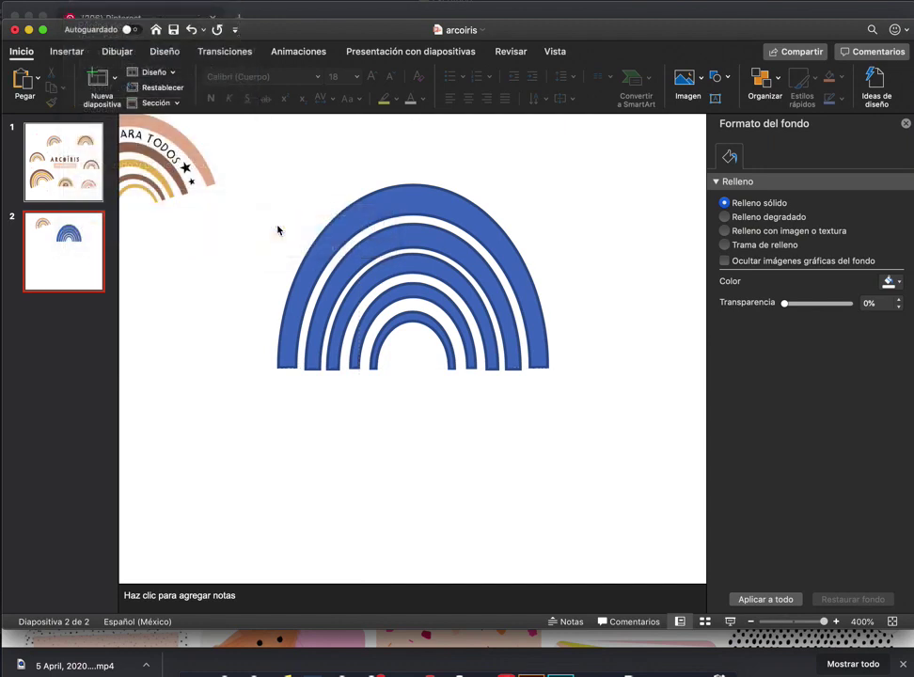
scroll(271, 232, left, 5)
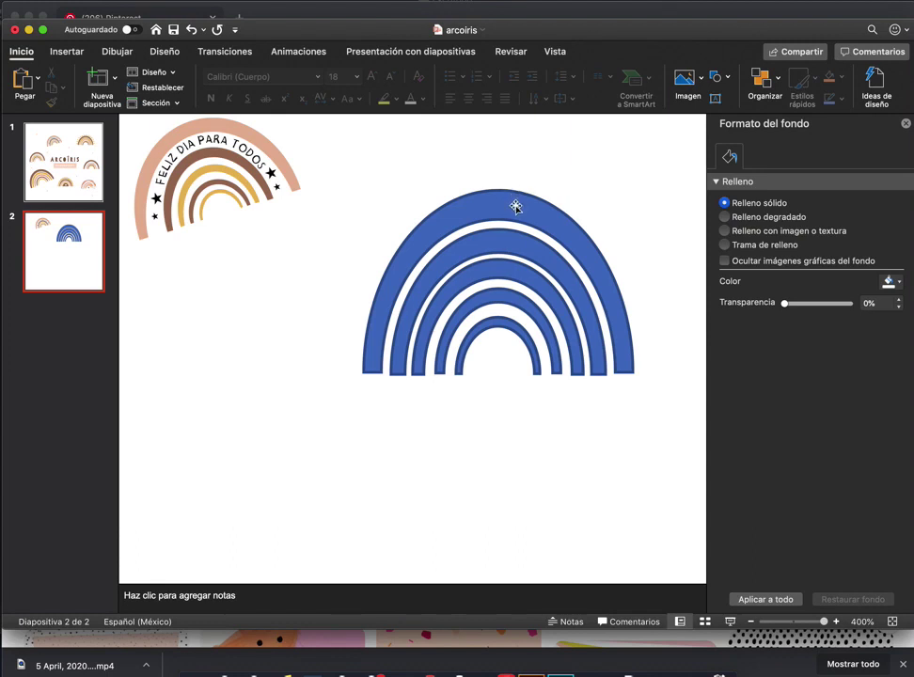
Fill the outermost arc with peach sampled by eyedropper from the reference rainbow's outer band
click(515, 207)
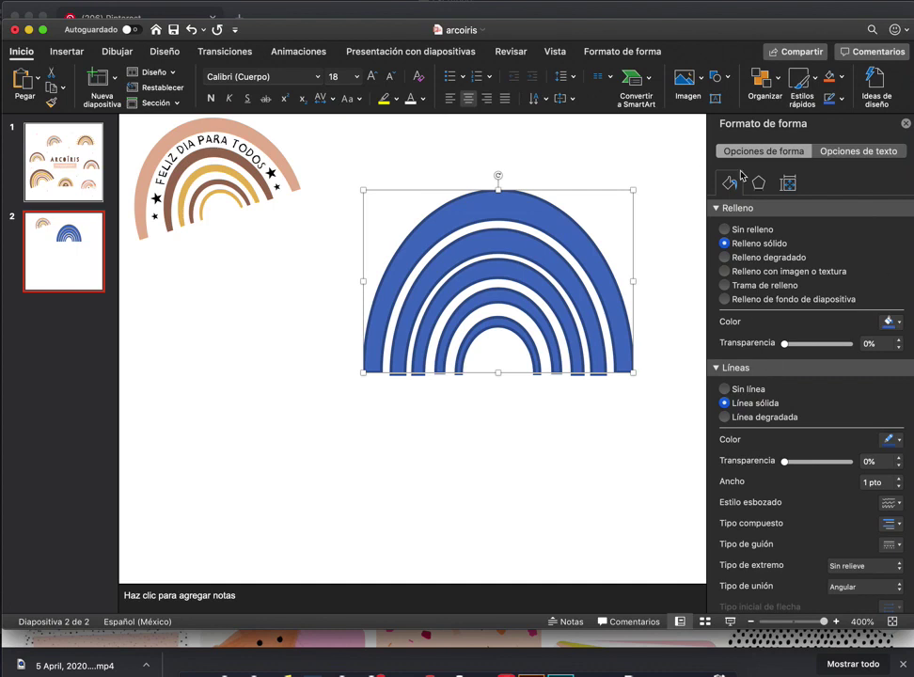
click(895, 323)
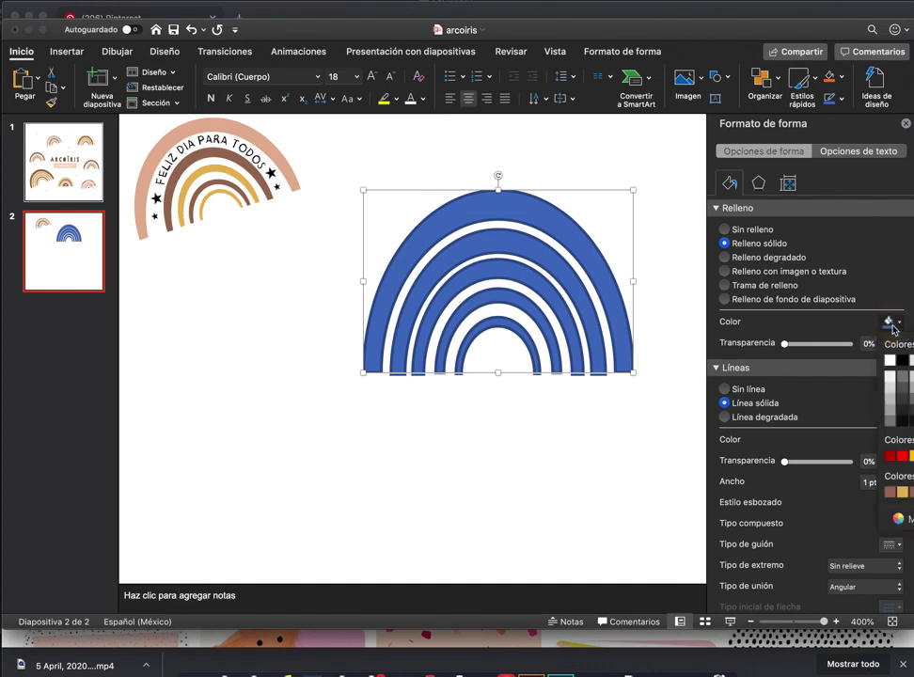
click(906, 519)
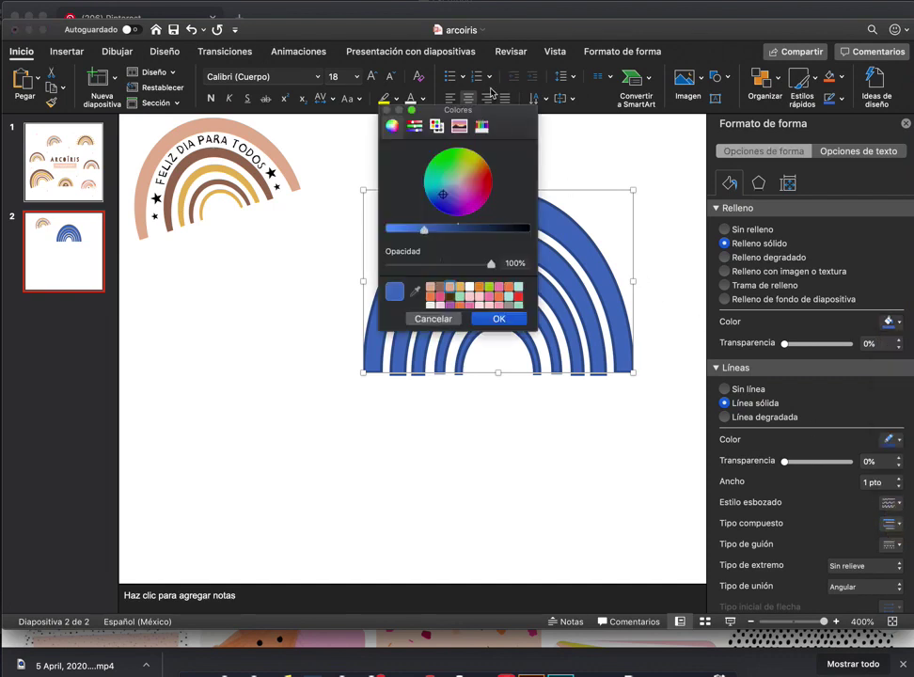
drag(507, 117, 723, 125)
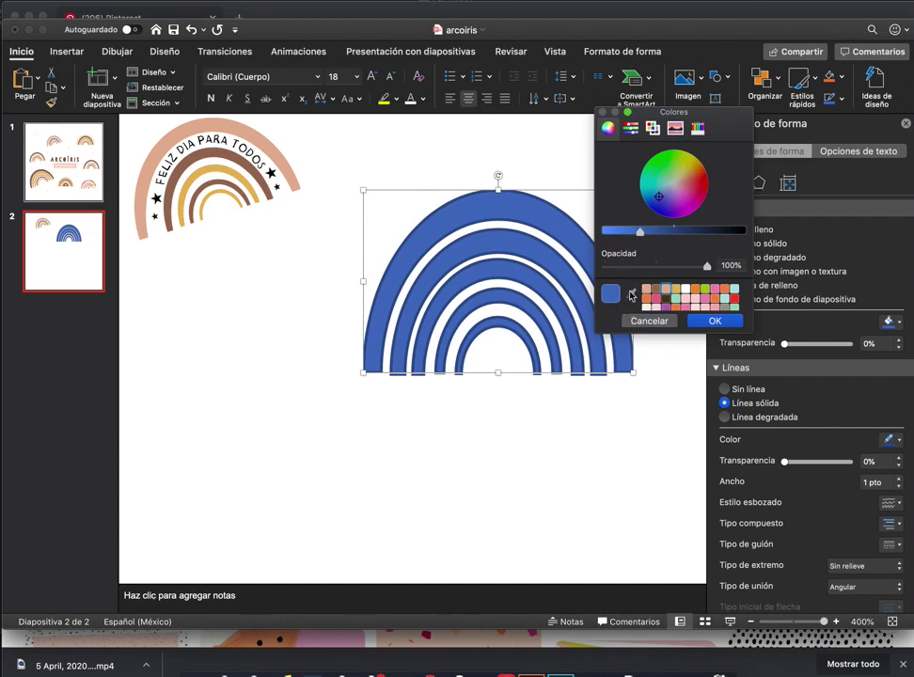
click(631, 297)
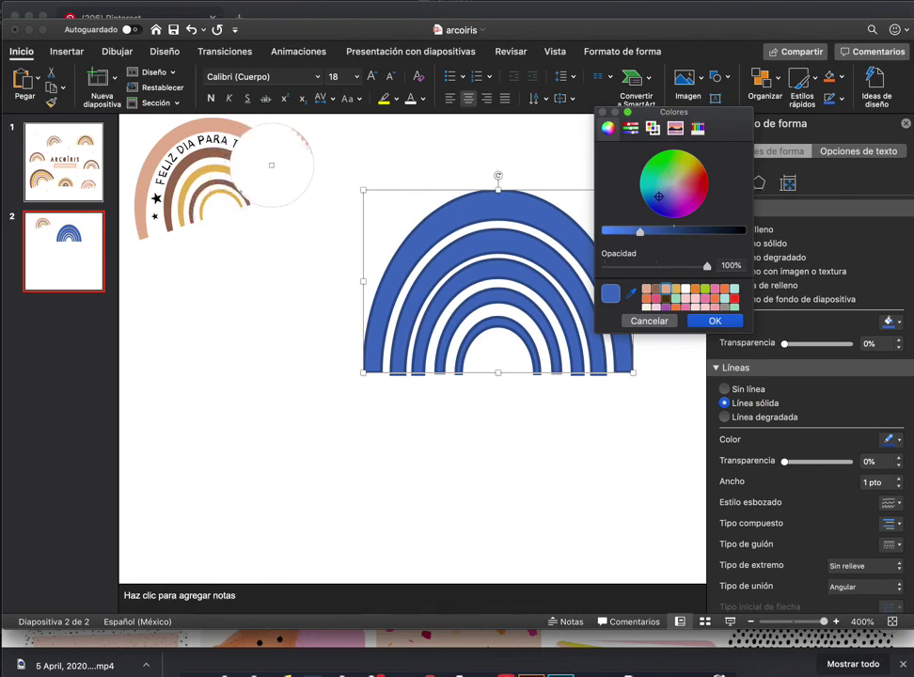
click(276, 162)
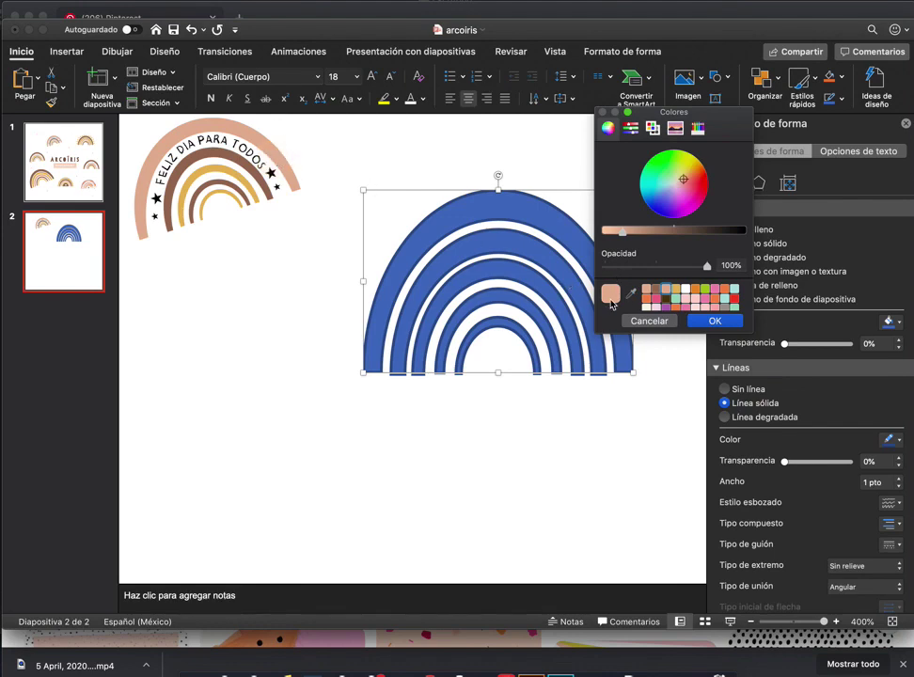
drag(611, 302, 652, 295)
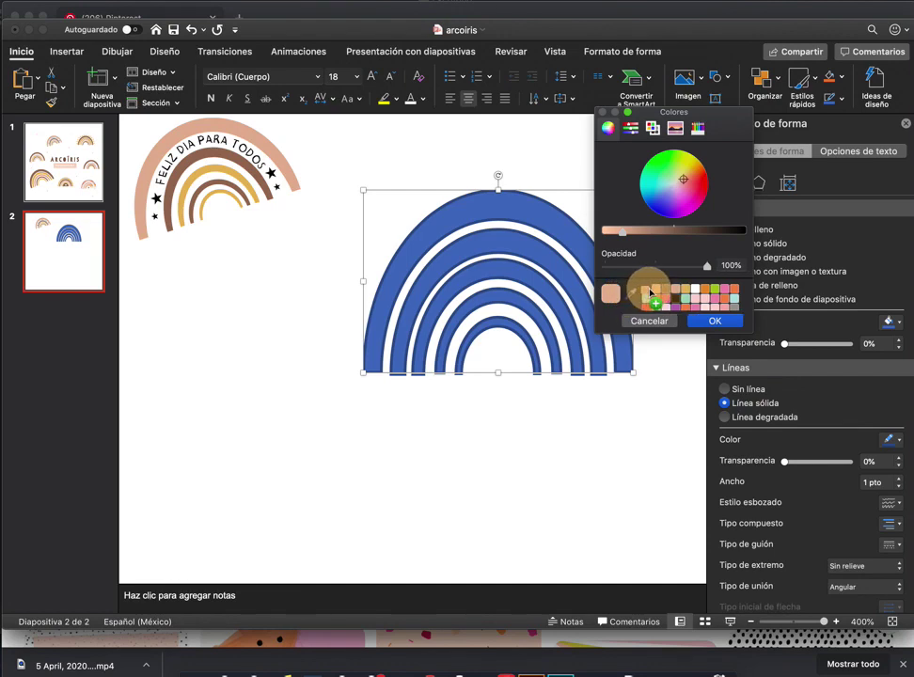
drag(649, 292, 649, 292)
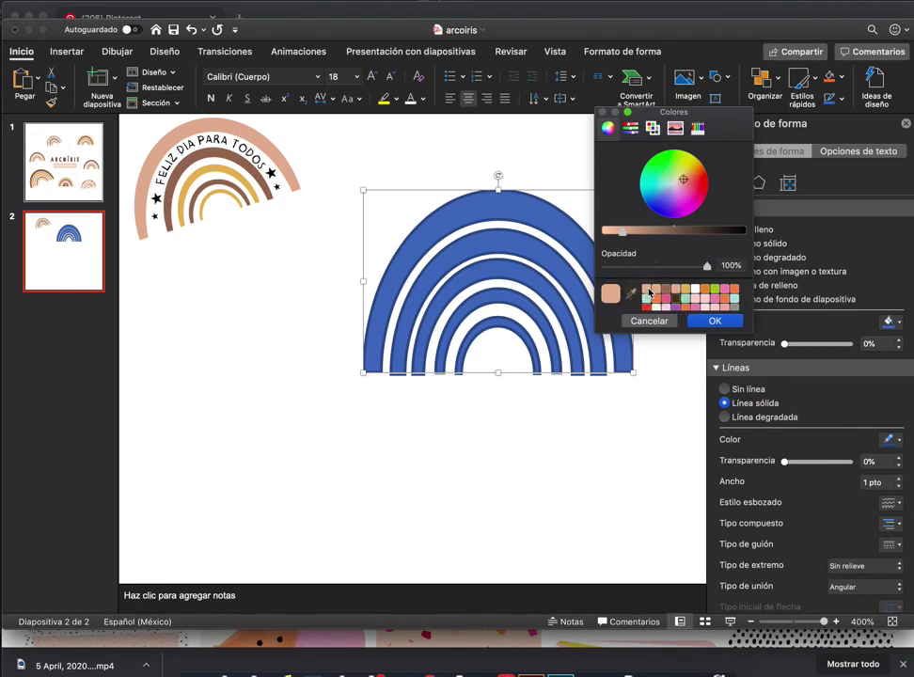
click(715, 321)
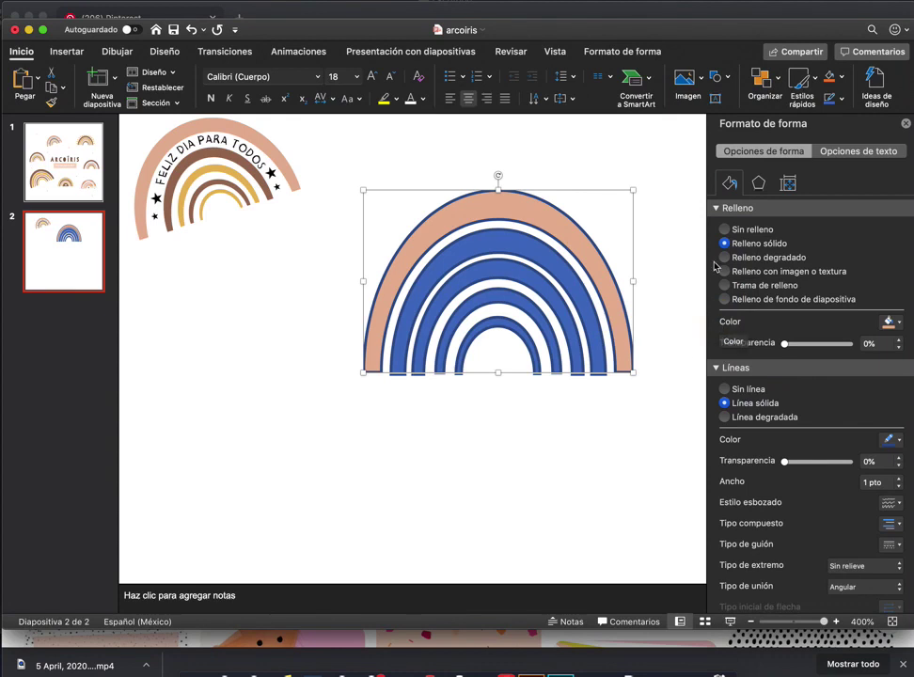
Fill the first inner blue arc with brown sampled from the reference rainbow
click(543, 259)
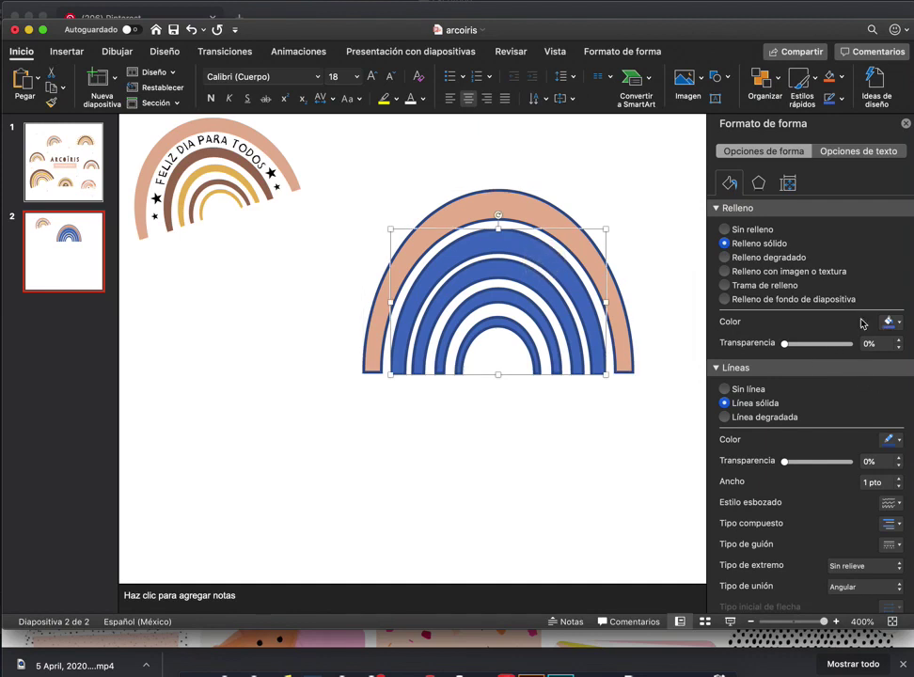
click(532, 282)
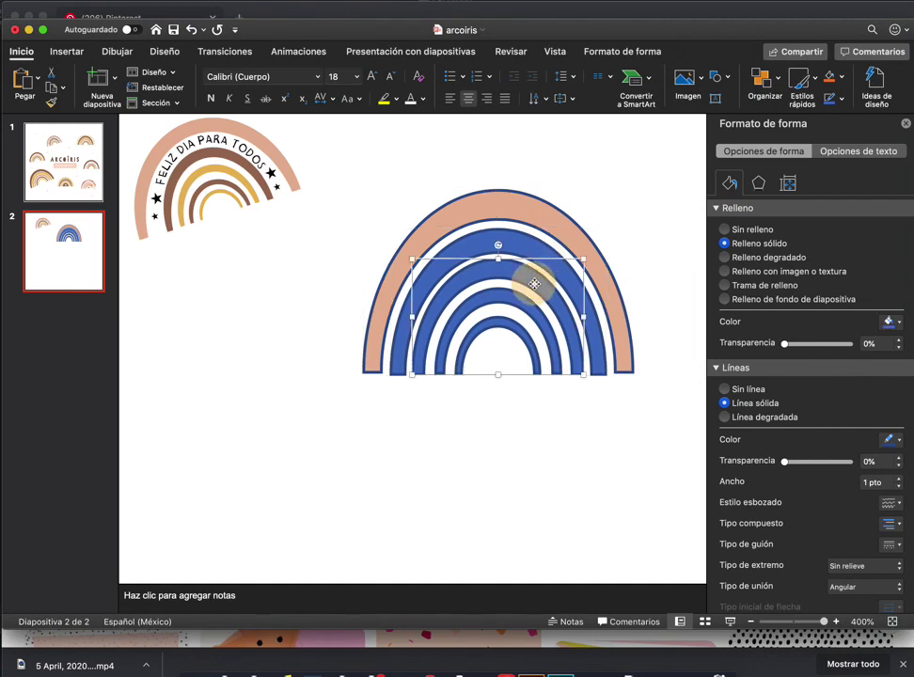
click(892, 321)
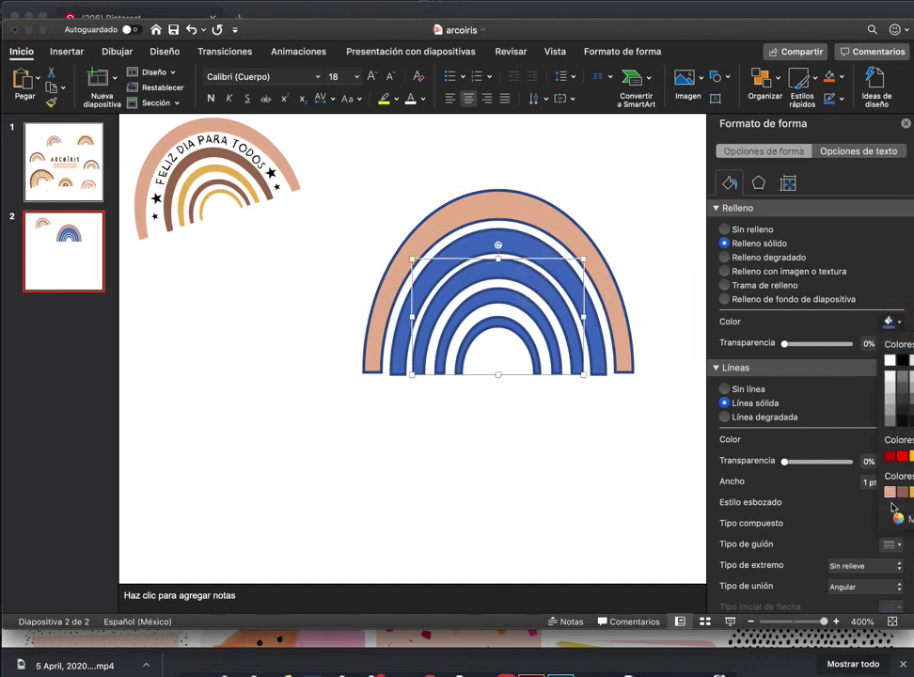
click(902, 524)
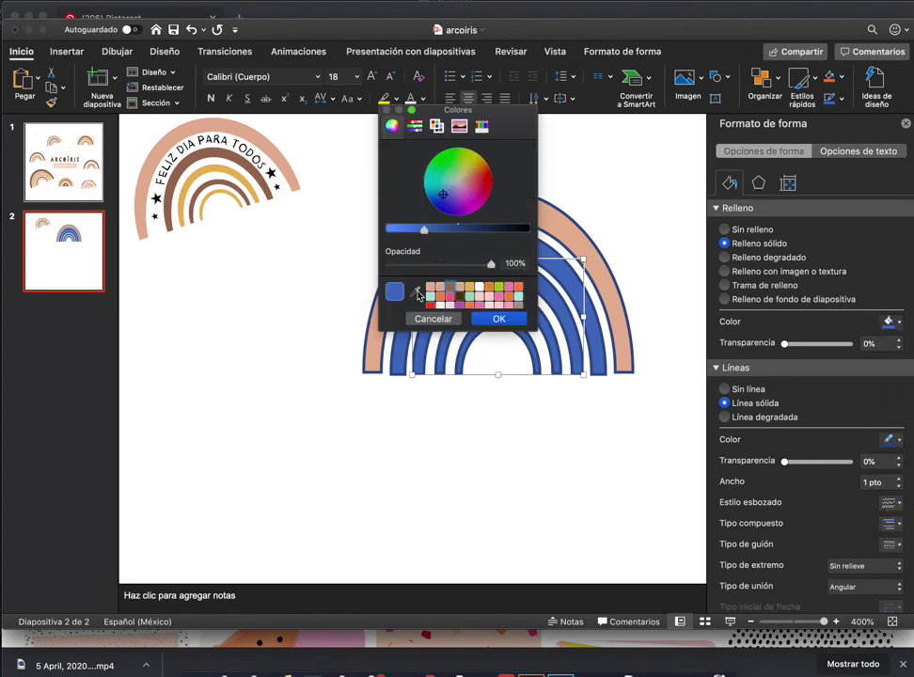
click(417, 295)
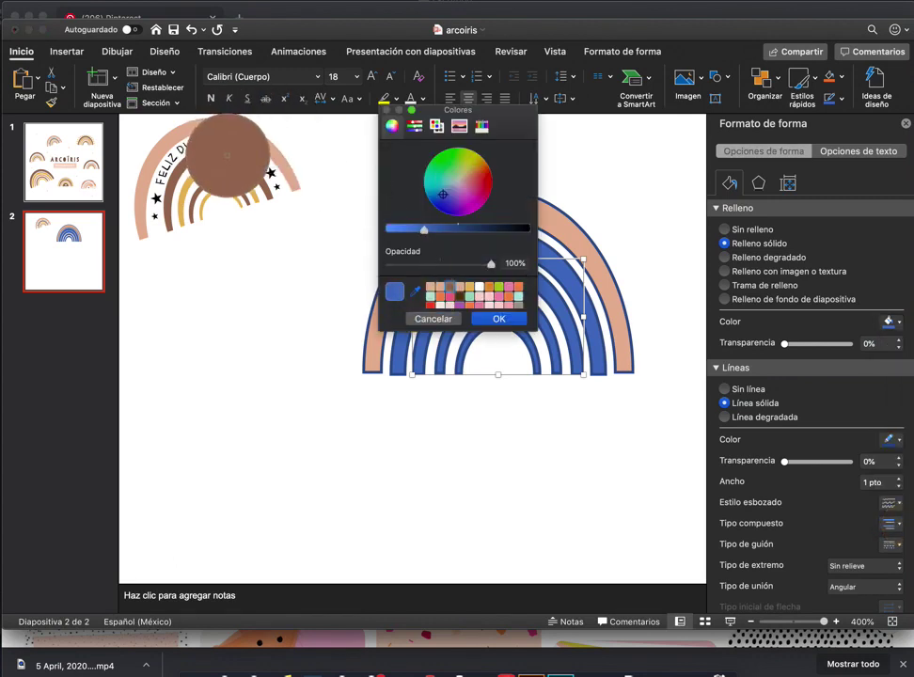
click(226, 155)
click(498, 320)
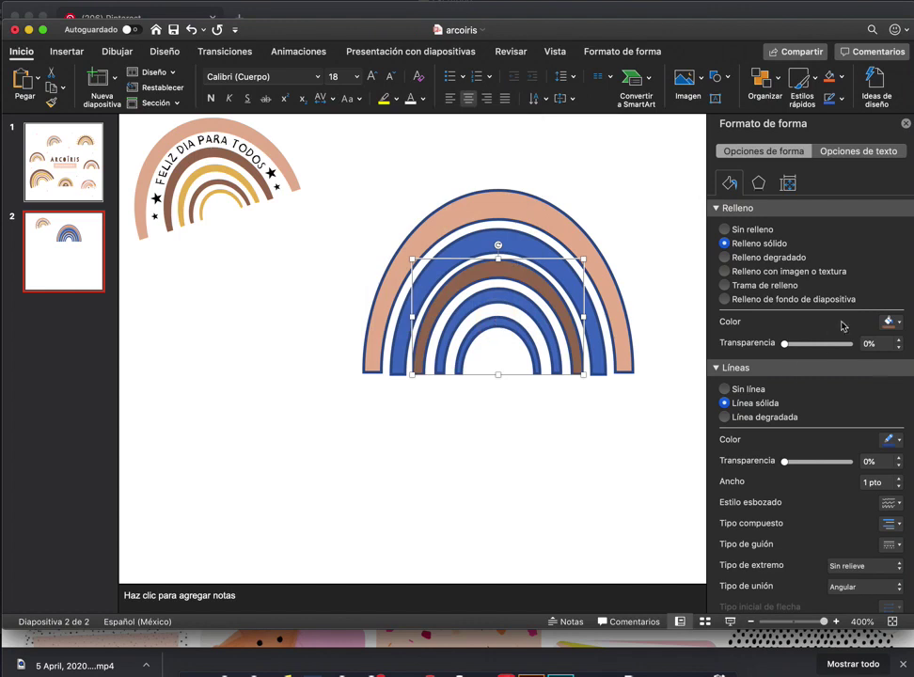
Fill the next arc inward with gold sampled from the reference rainbow
click(554, 349)
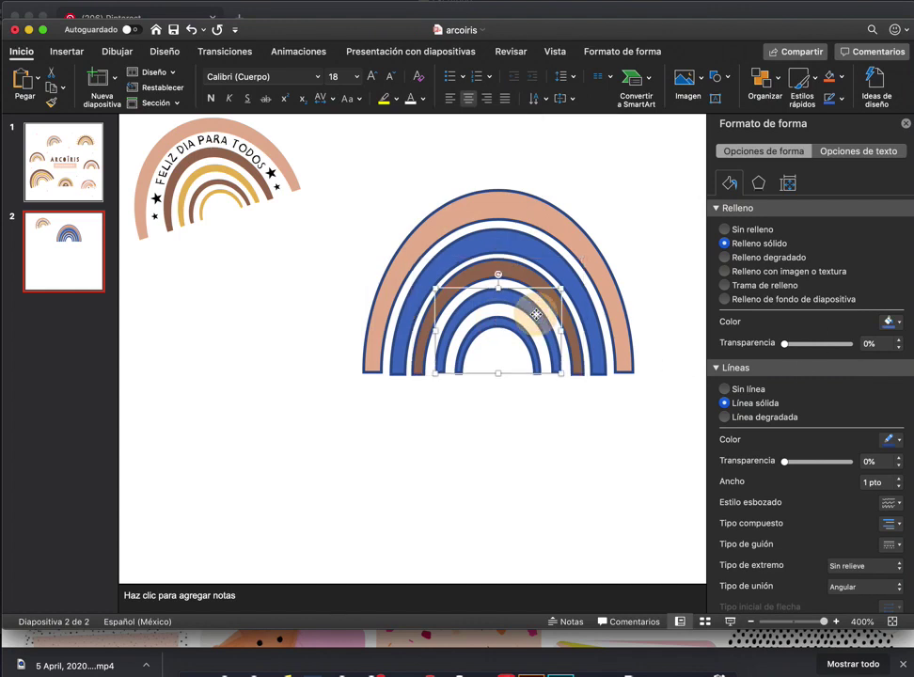
click(897, 323)
click(893, 516)
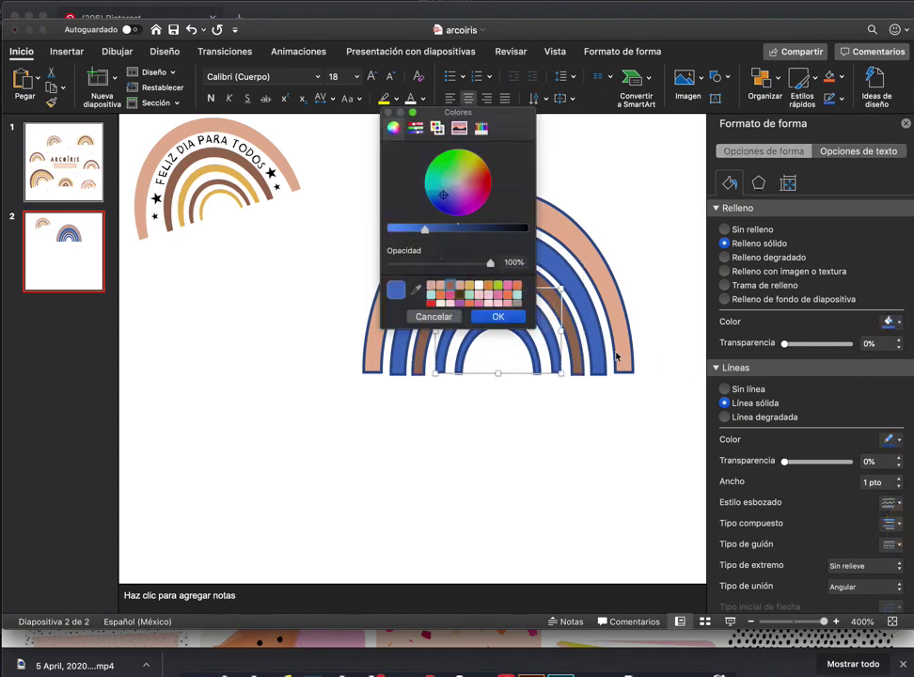
click(415, 291)
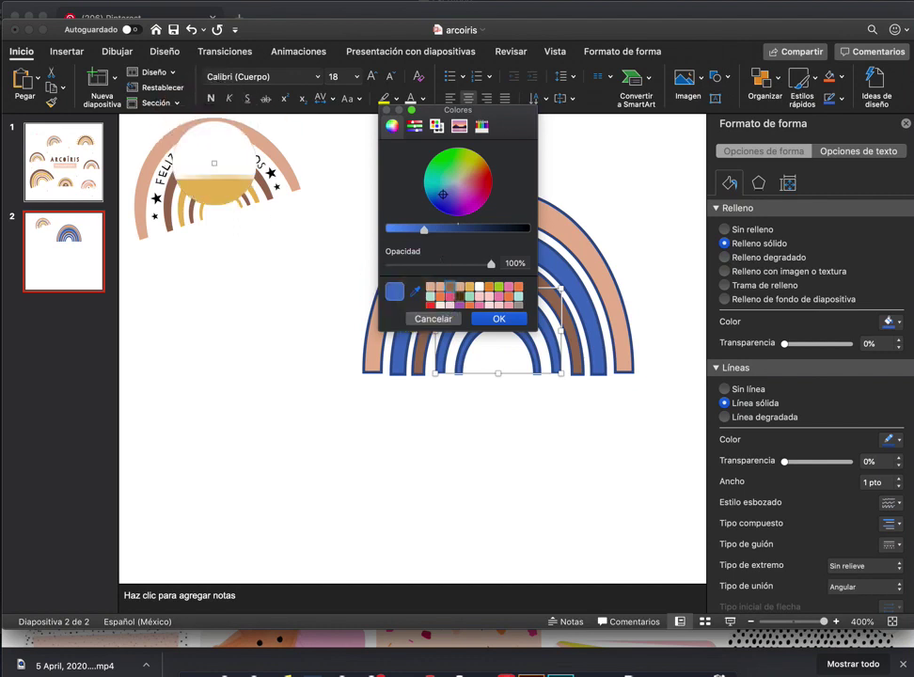
click(223, 170)
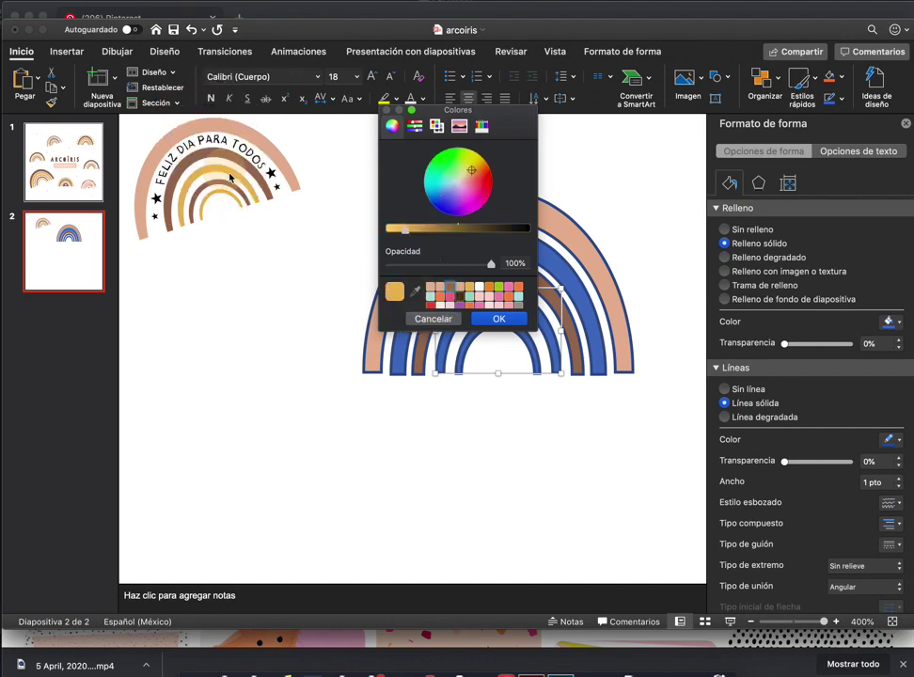
click(498, 318)
Fill the innermost arc with pink sampled from the reference rainbow
click(498, 323)
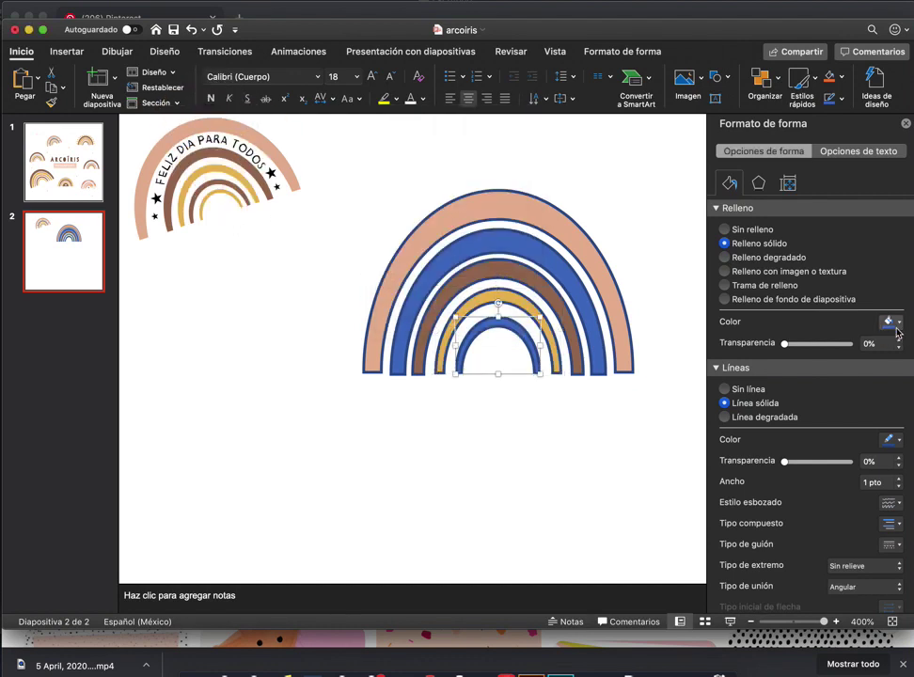
click(898, 322)
click(897, 520)
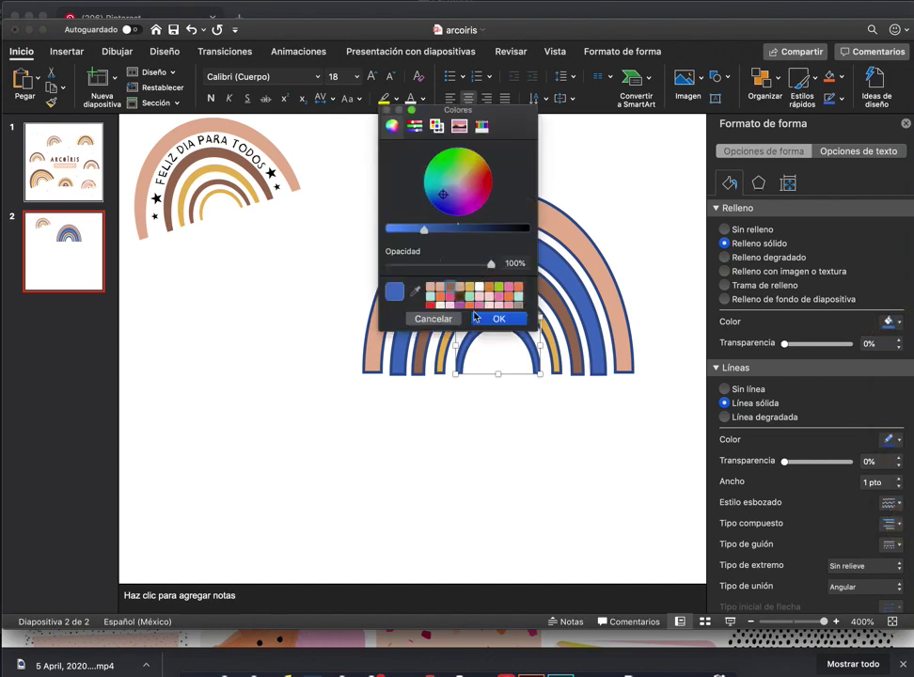
click(414, 291)
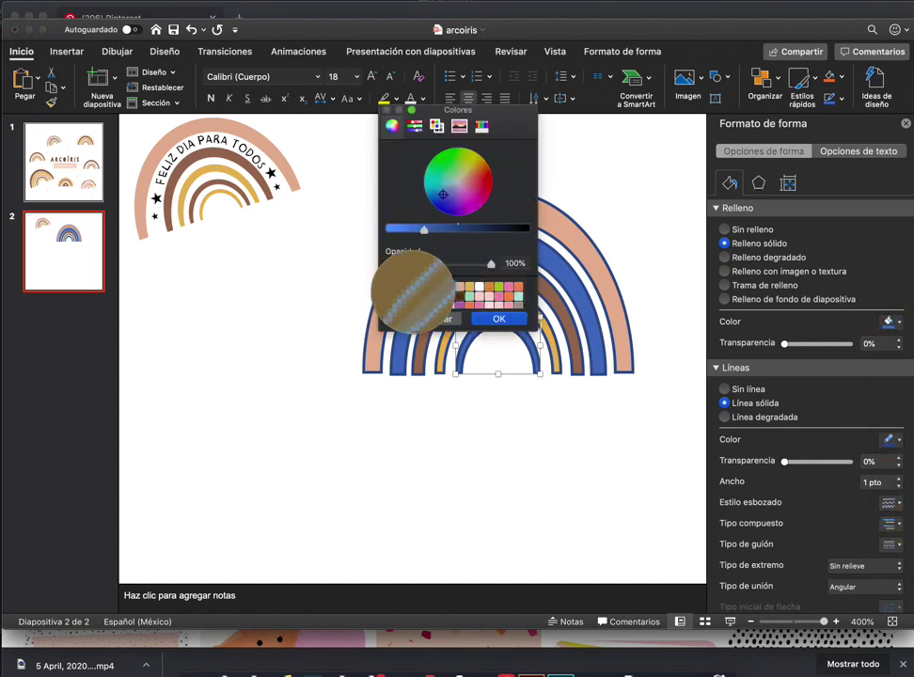
click(249, 130)
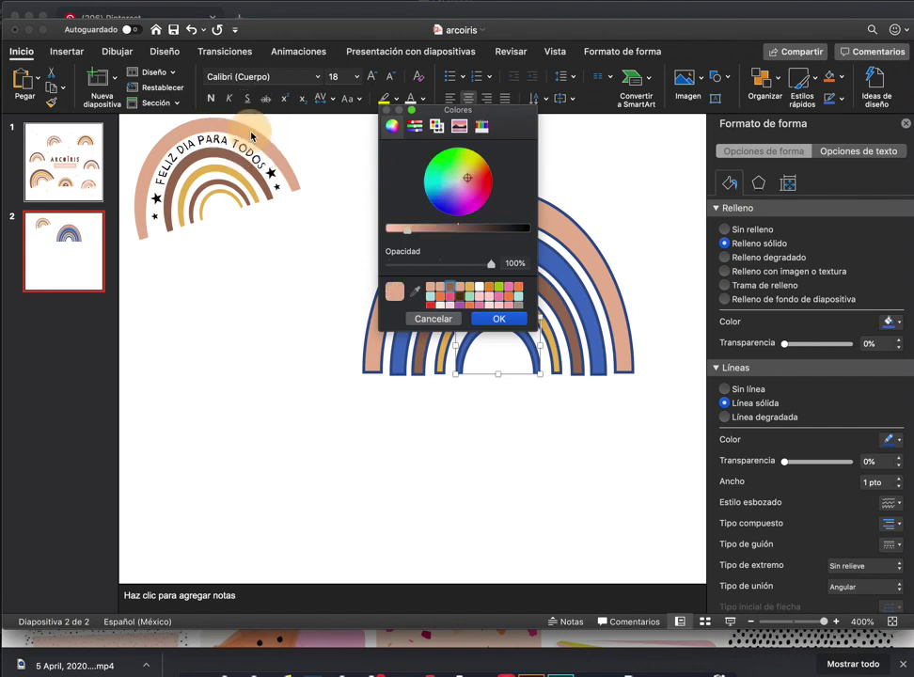
click(498, 319)
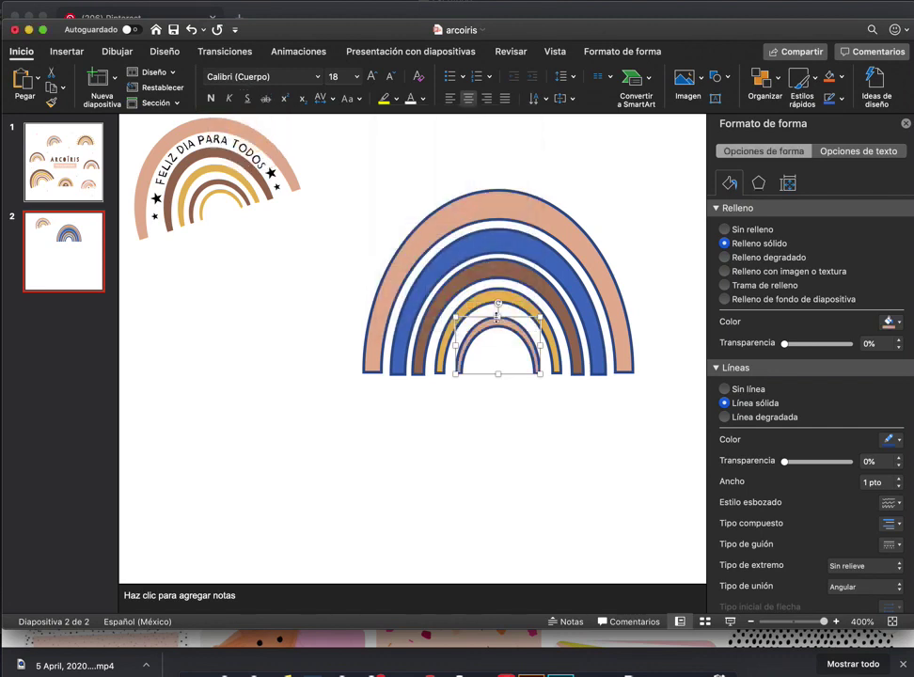
Select all the rainbow arcs together and bring up their line settings
shift+click(526, 299)
shift+click(530, 246)
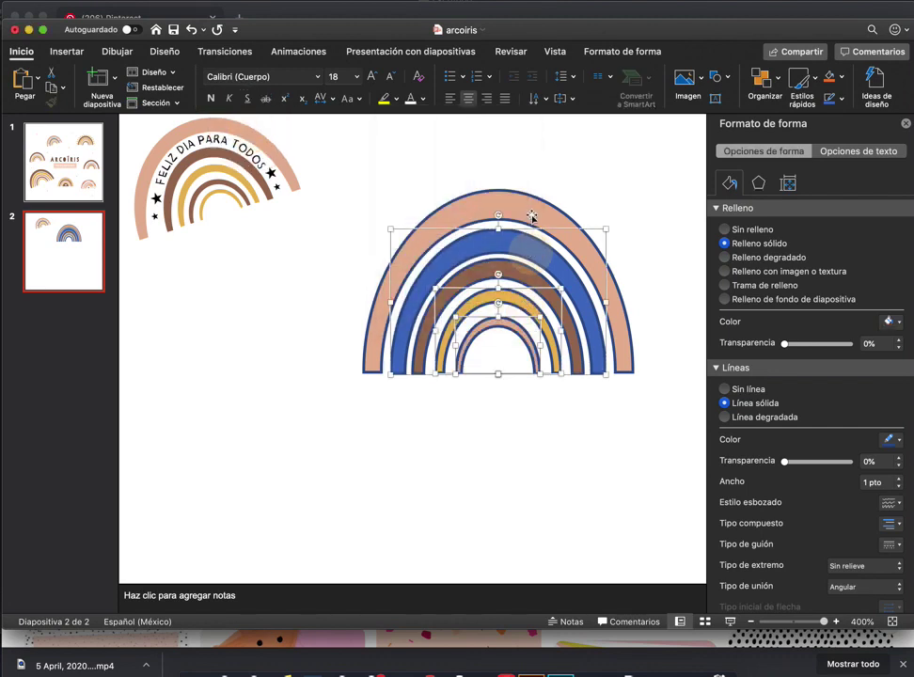
shift+click(532, 217)
shift+click(519, 266)
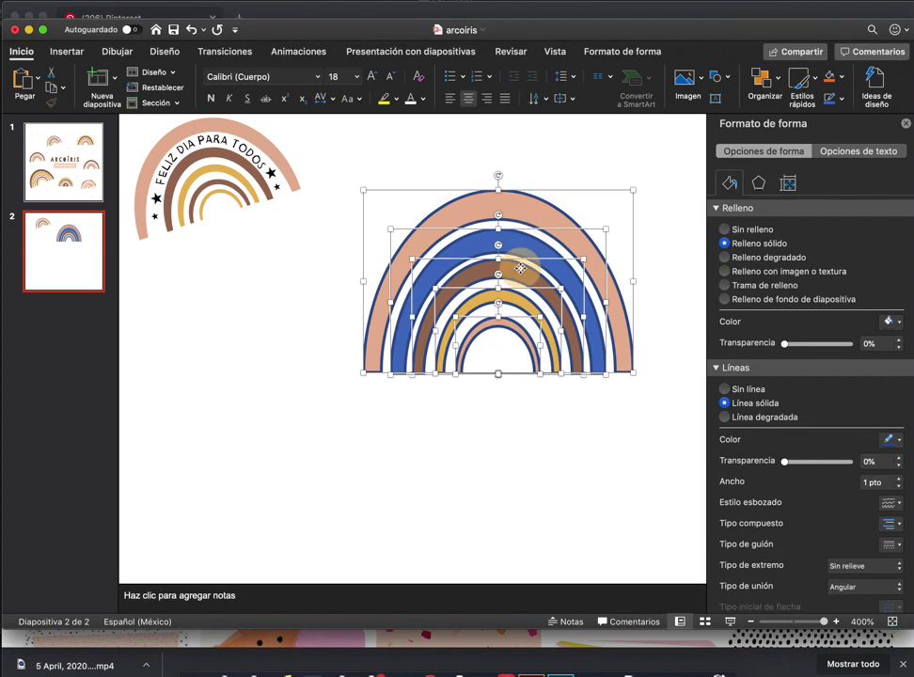
click(717, 209)
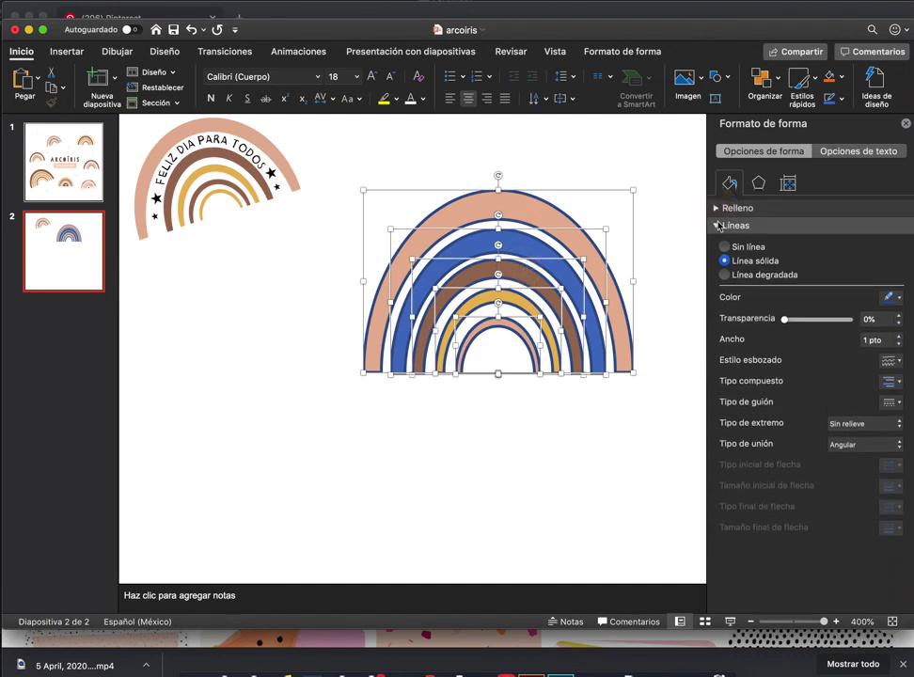
Set all selected arcs to no line, then delete the remaining blue arc
click(723, 246)
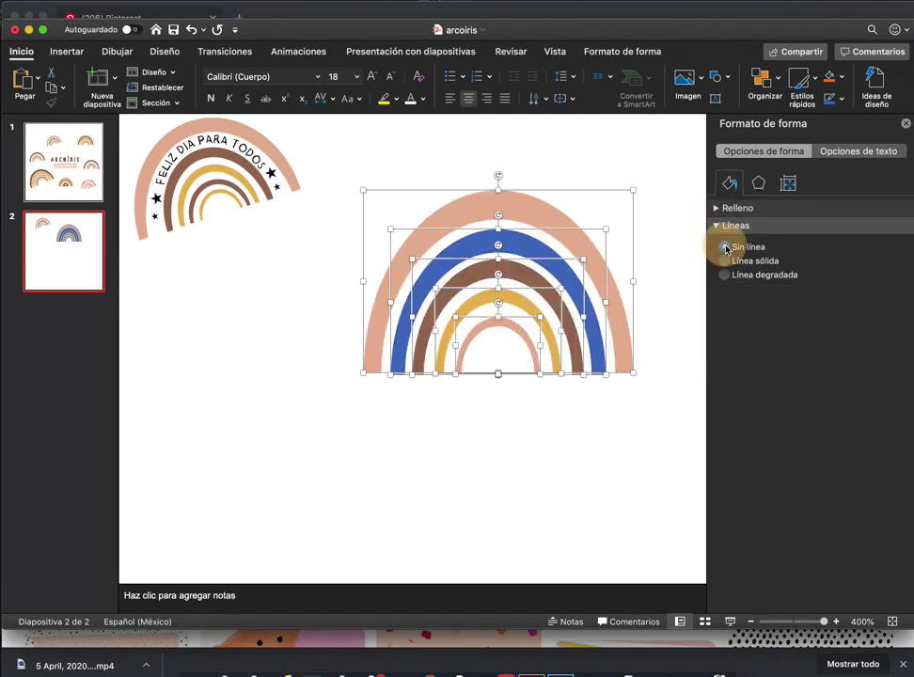
click(647, 207)
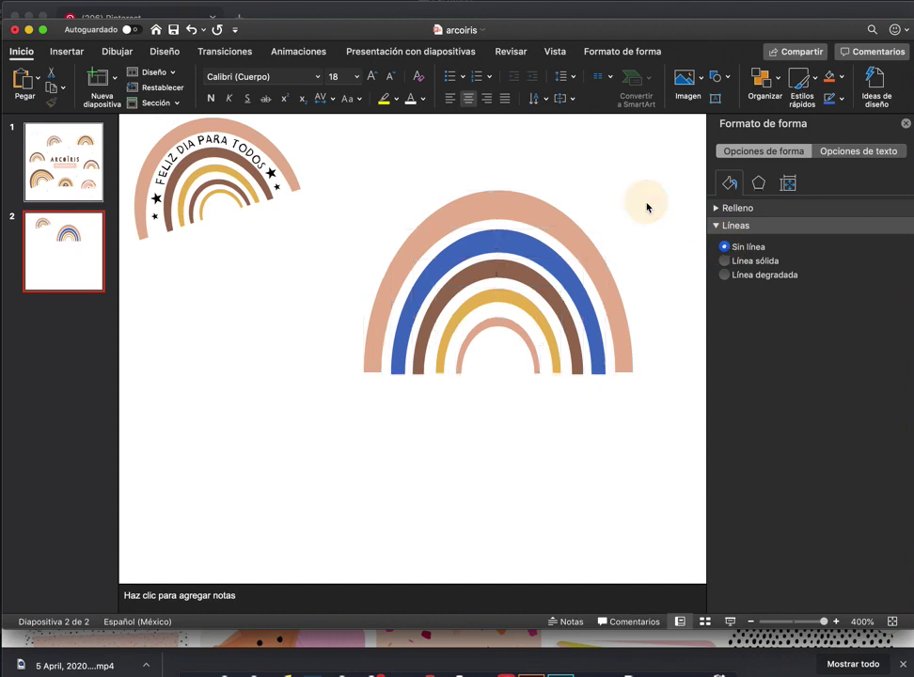
click(526, 246)
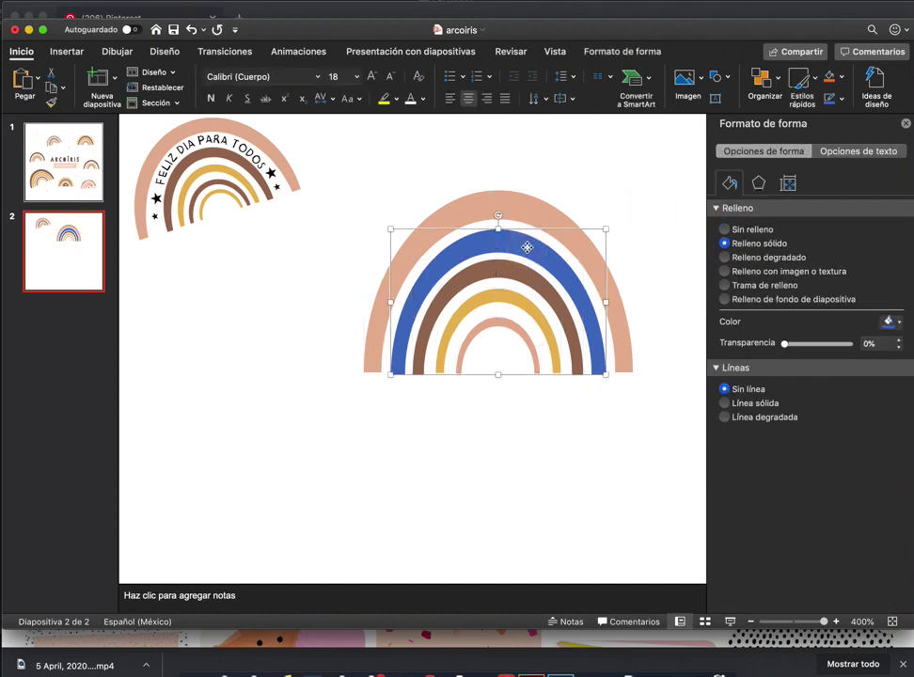
key(Delete)
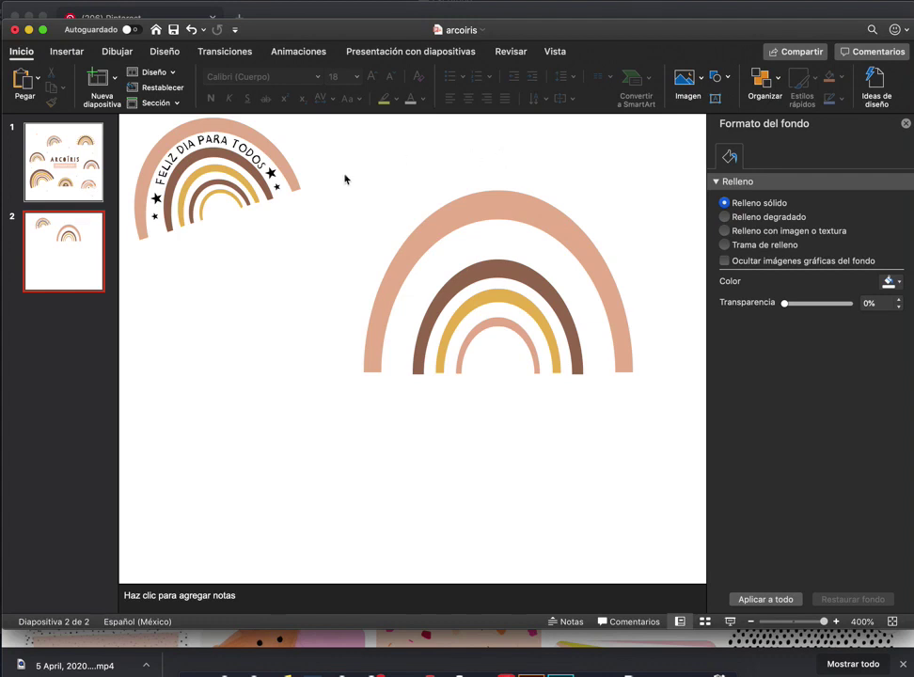
click(363, 189)
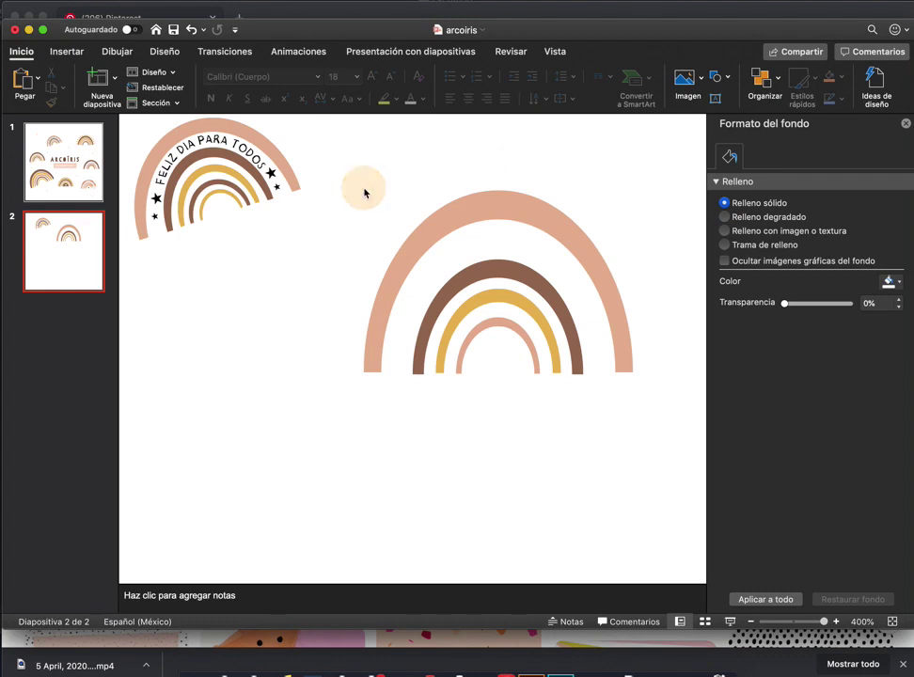
Add a text box reading 'Feliz día para todos' above the large rainbow
click(66, 52)
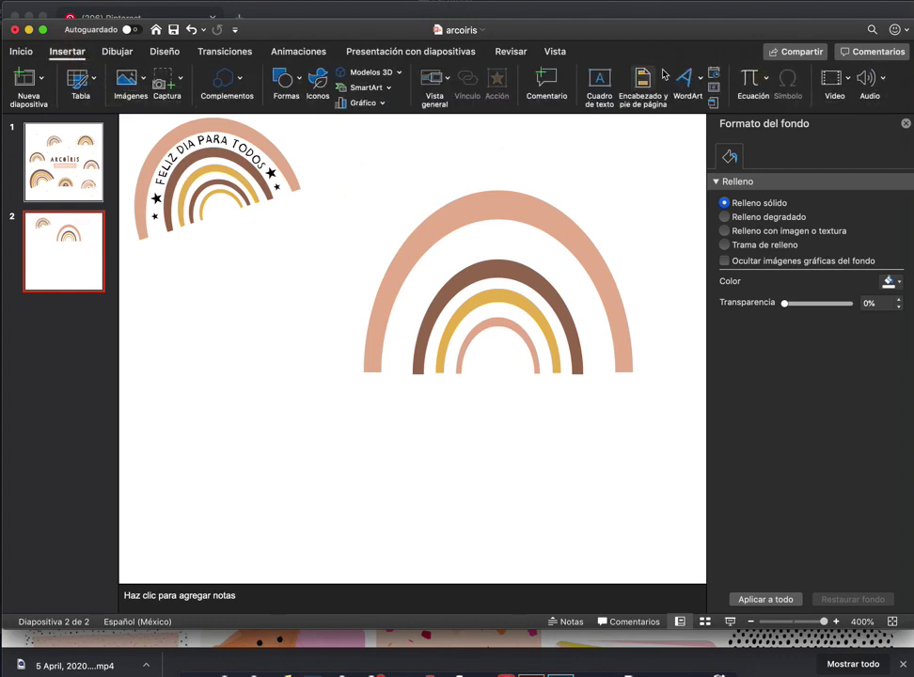
click(602, 80)
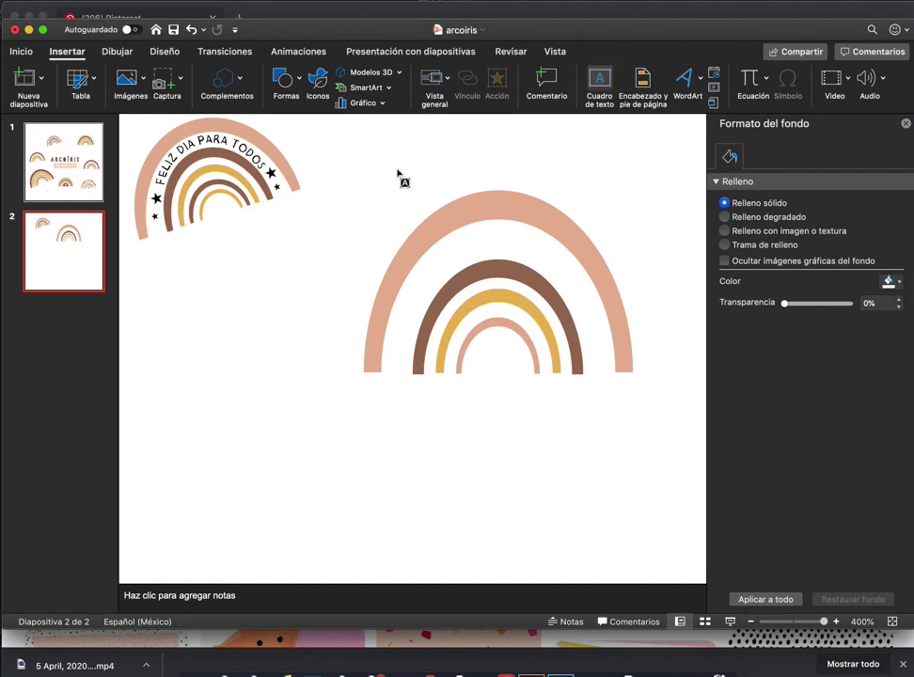
click(417, 154)
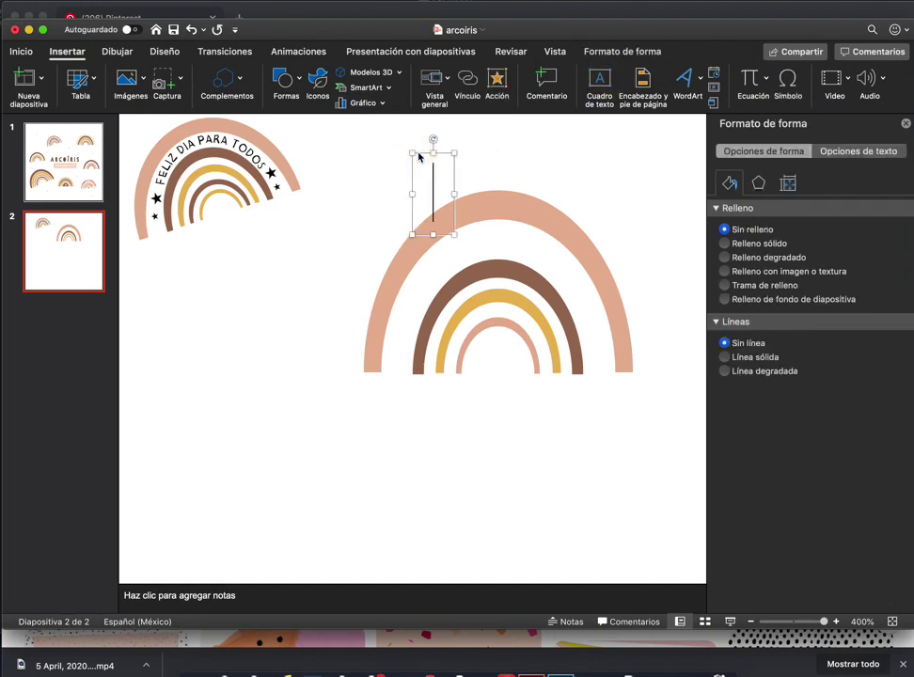
text(Feliz d´)
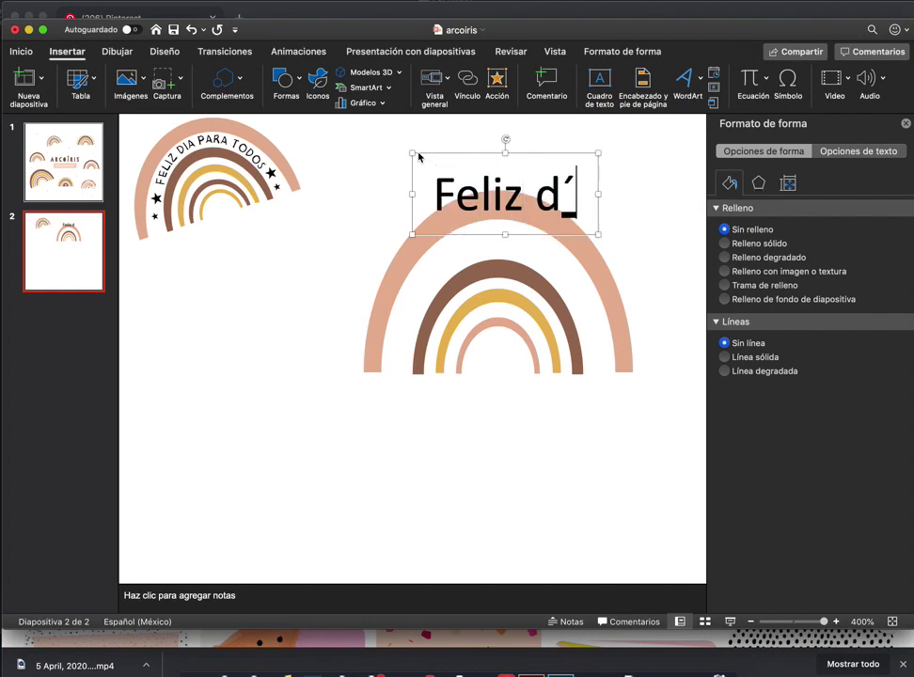
key(BackSpace)
text(ía para todos)
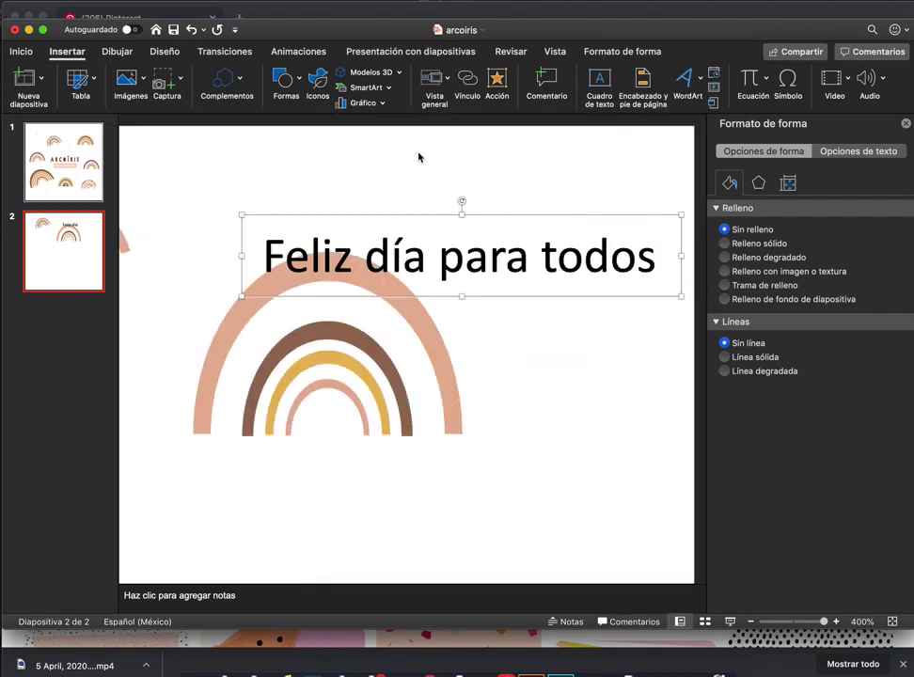
drag(410, 215, 297, 187)
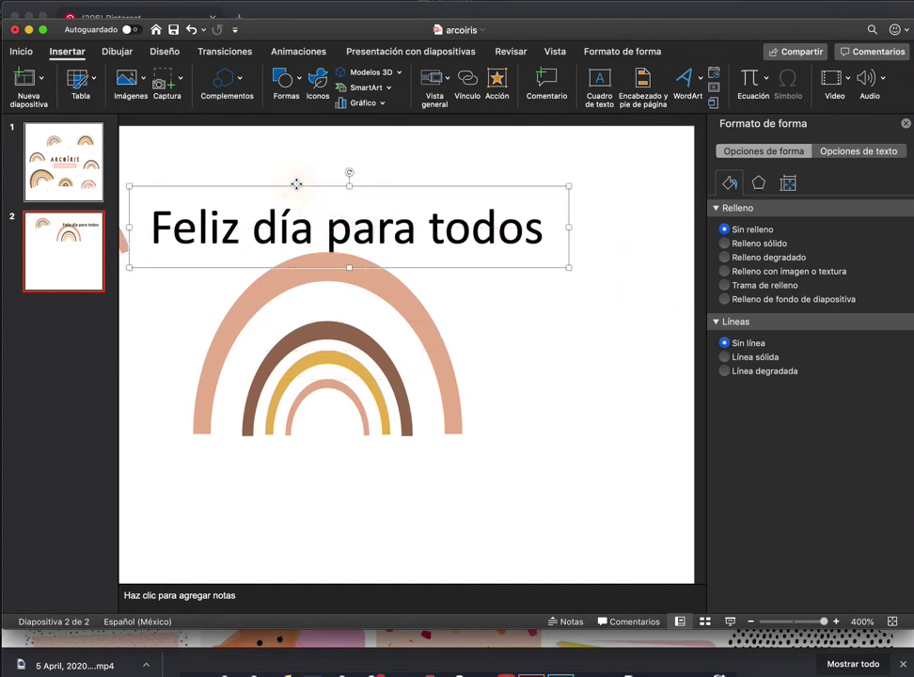
Set the greeting's font size to 10.5
click(18, 51)
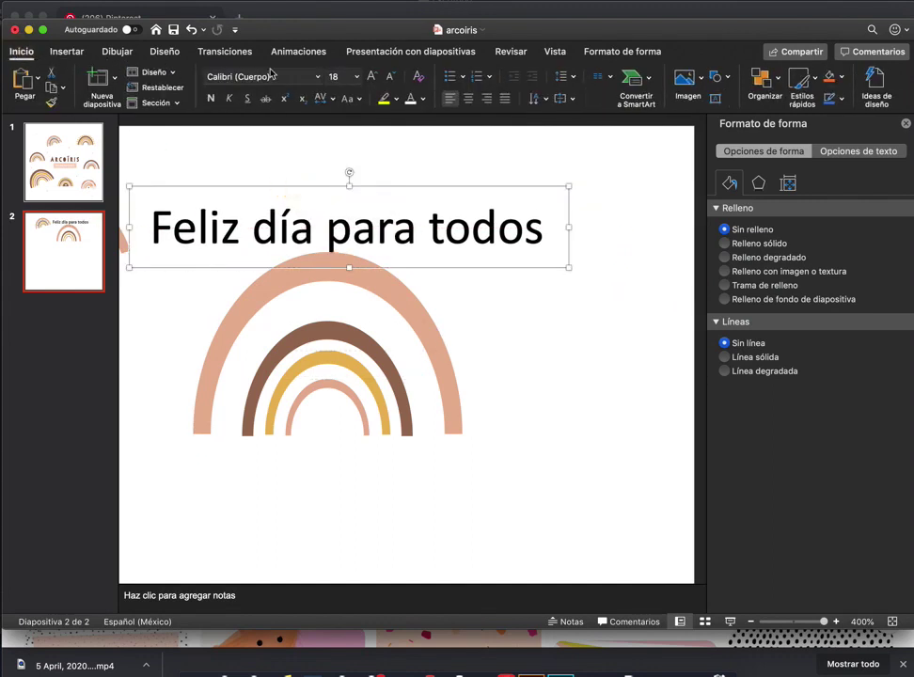
click(357, 77)
click(344, 137)
scroll(452, 306, left, 2)
scroll(452, 306, left, 3)
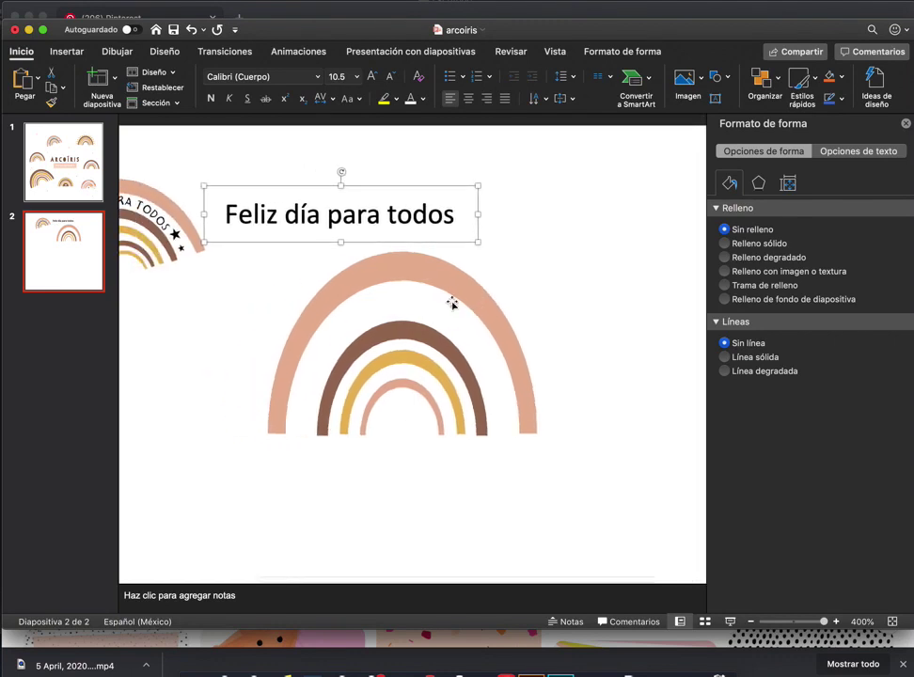
scroll(452, 305, left, 2)
scroll(452, 305, left, 2)
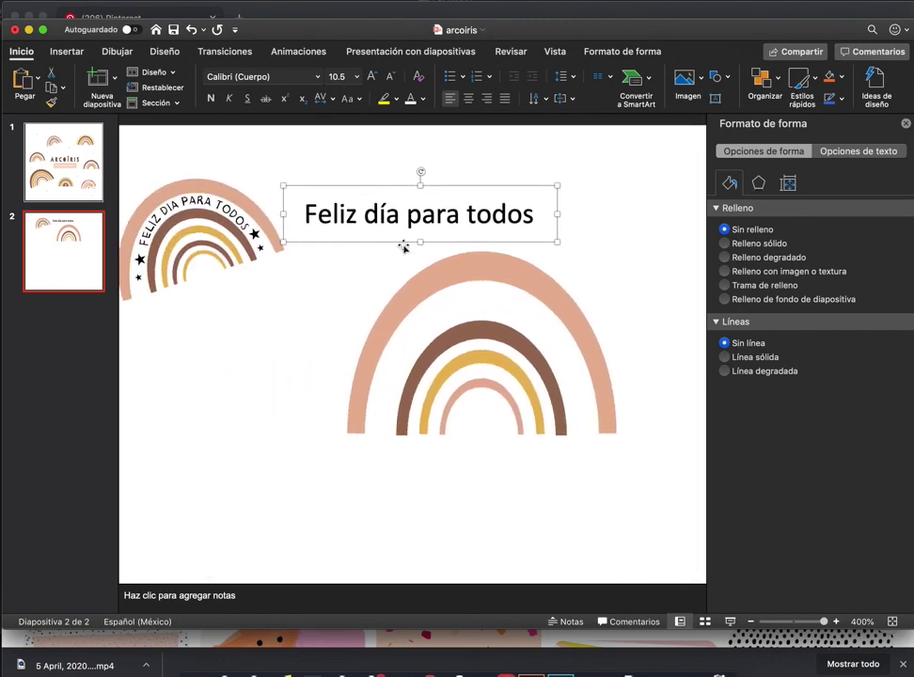
Change the greeting to the PaperCute font and reduce it to size 10, then 9
click(316, 77)
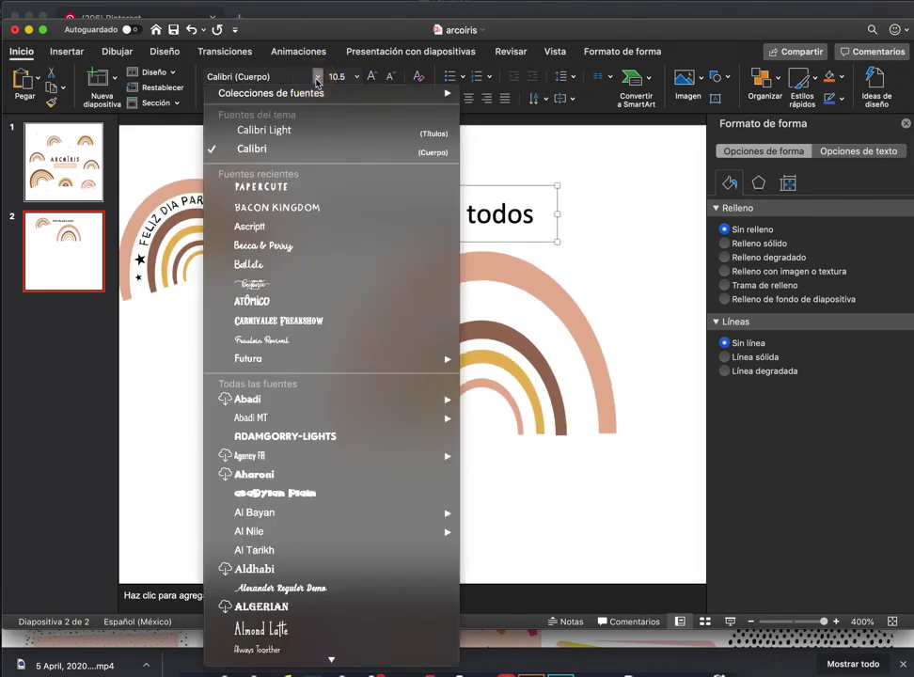
click(275, 187)
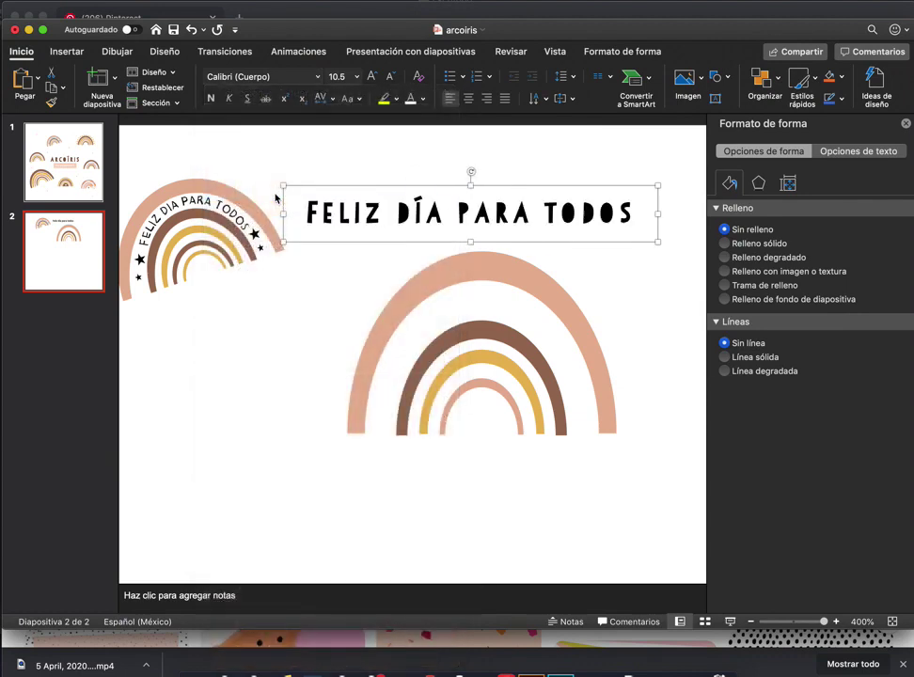
click(357, 76)
click(347, 118)
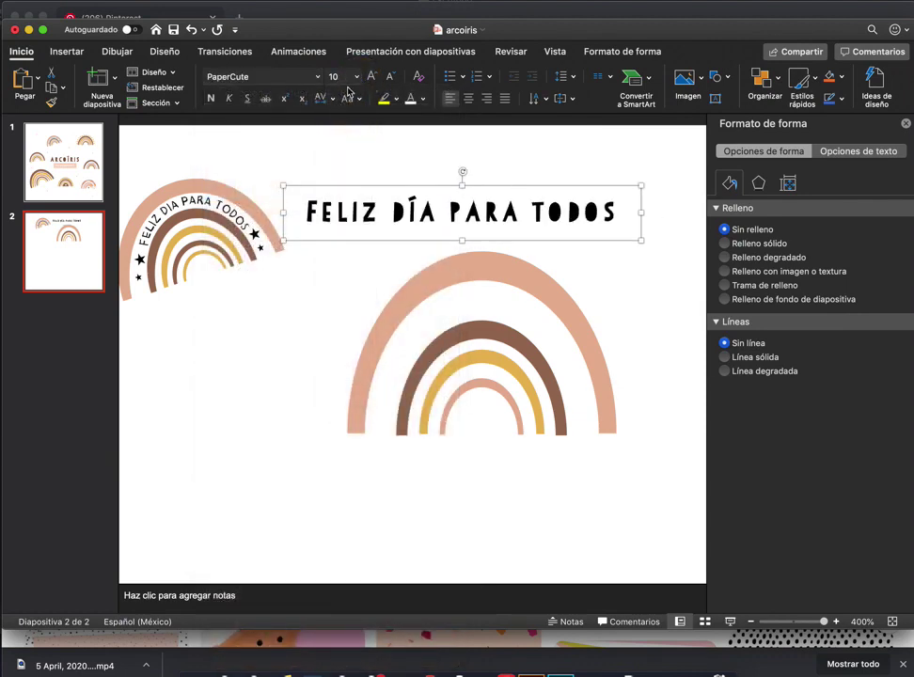
click(356, 76)
click(346, 105)
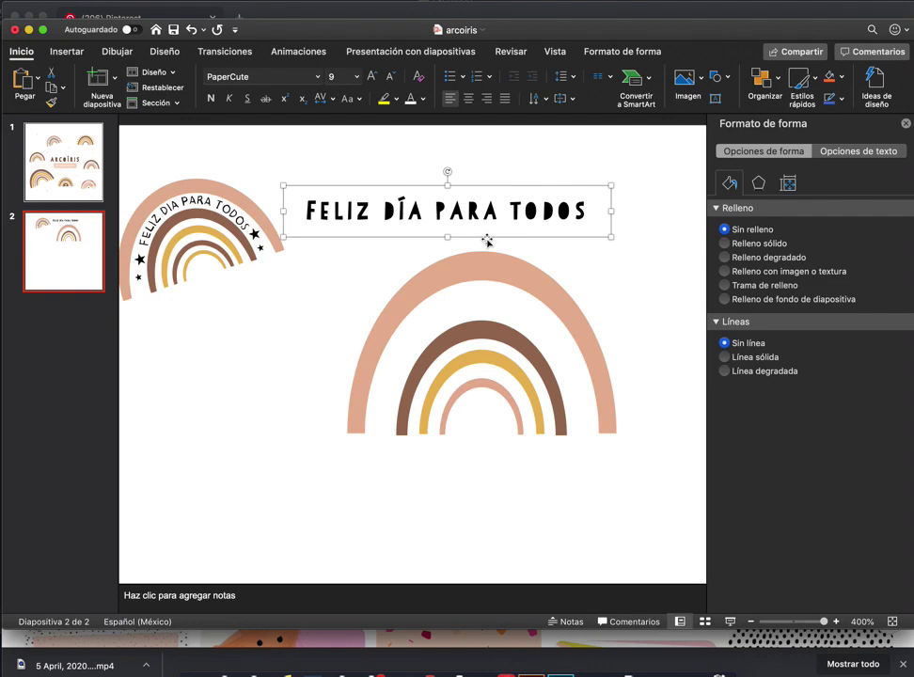
click(613, 51)
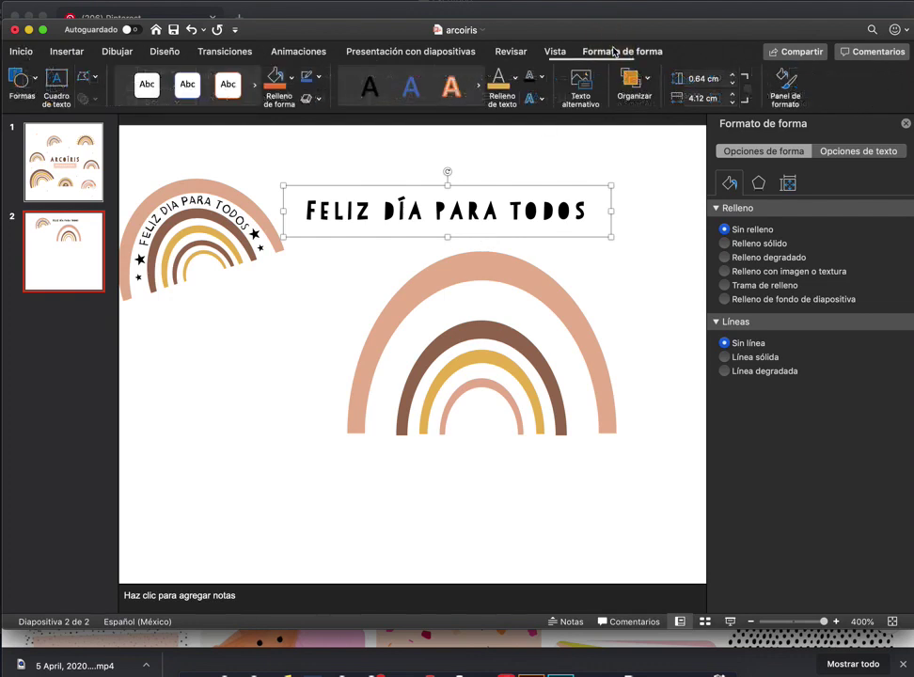
Apply the Transformar 'Arco hacia arriba' text effect to the greeting
click(545, 100)
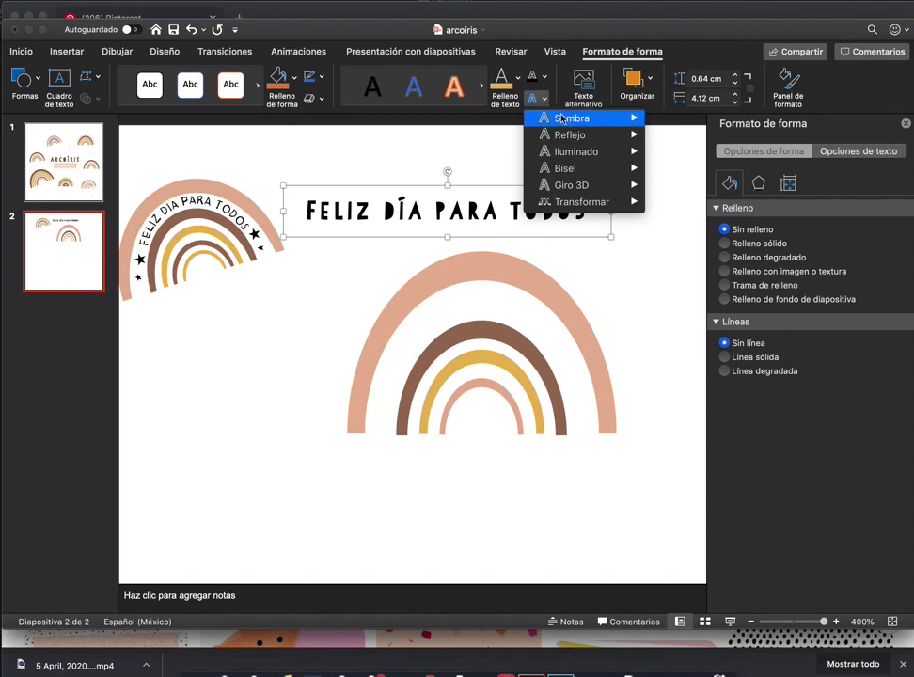
mouse_move(582, 135)
mouse_move(610, 197)
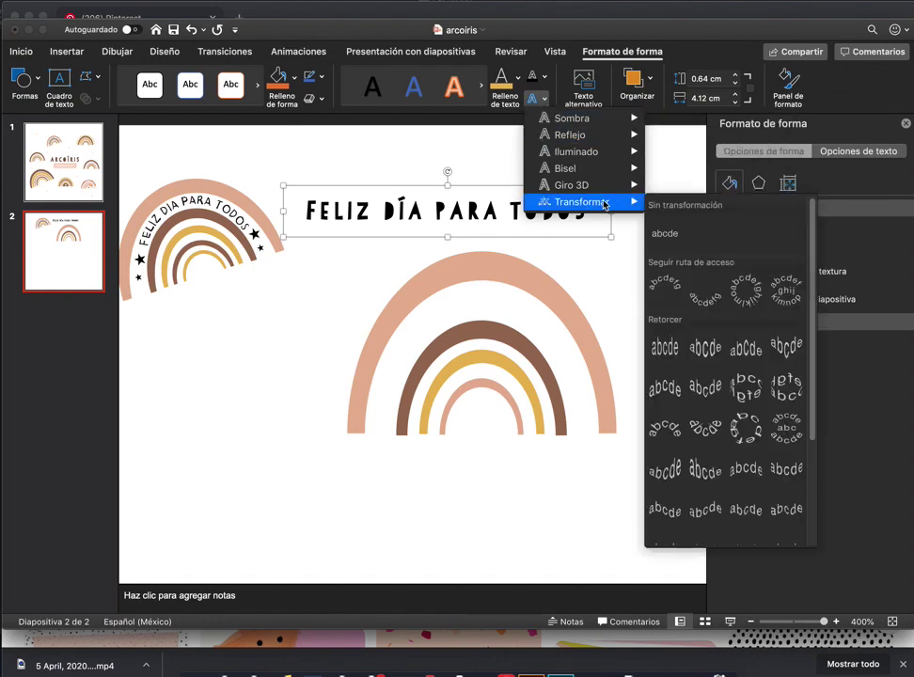
click(666, 294)
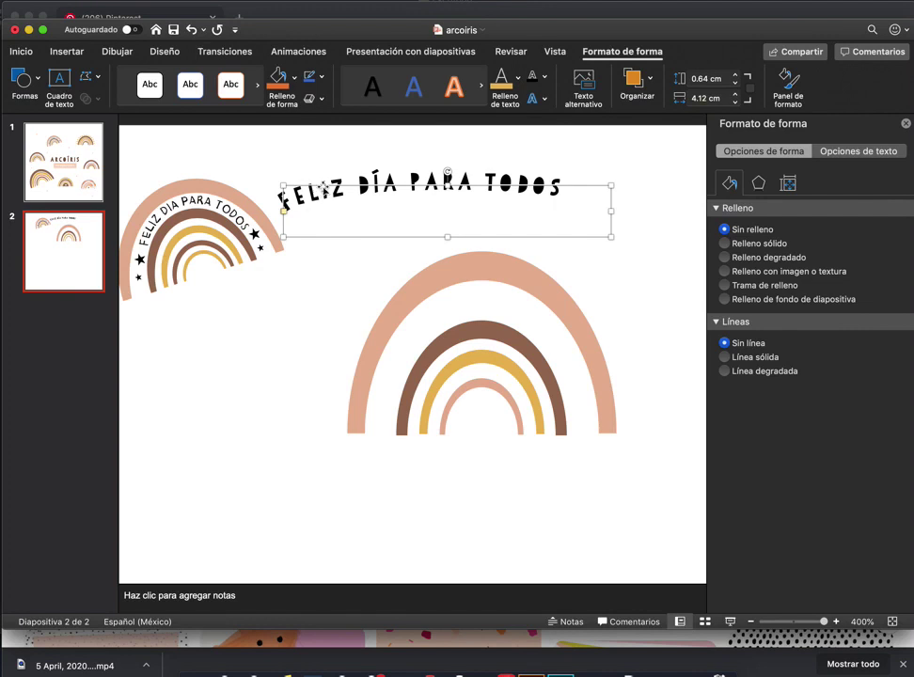
Reposition the greeting, steepen its arch and resize its frame to 2.85 × 3.4 cm
drag(325, 188, 367, 203)
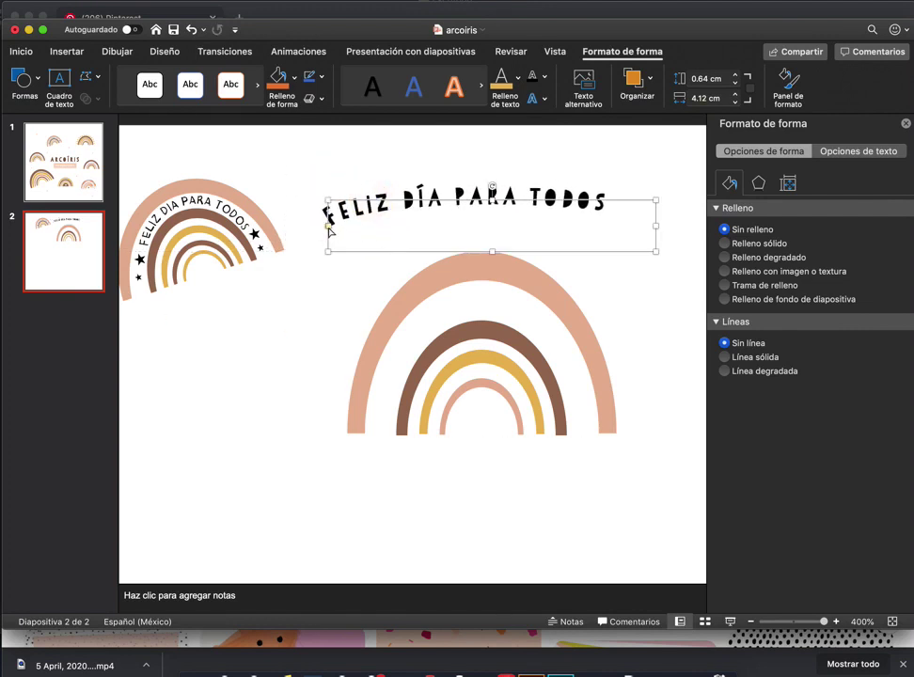
drag(328, 227, 449, 249)
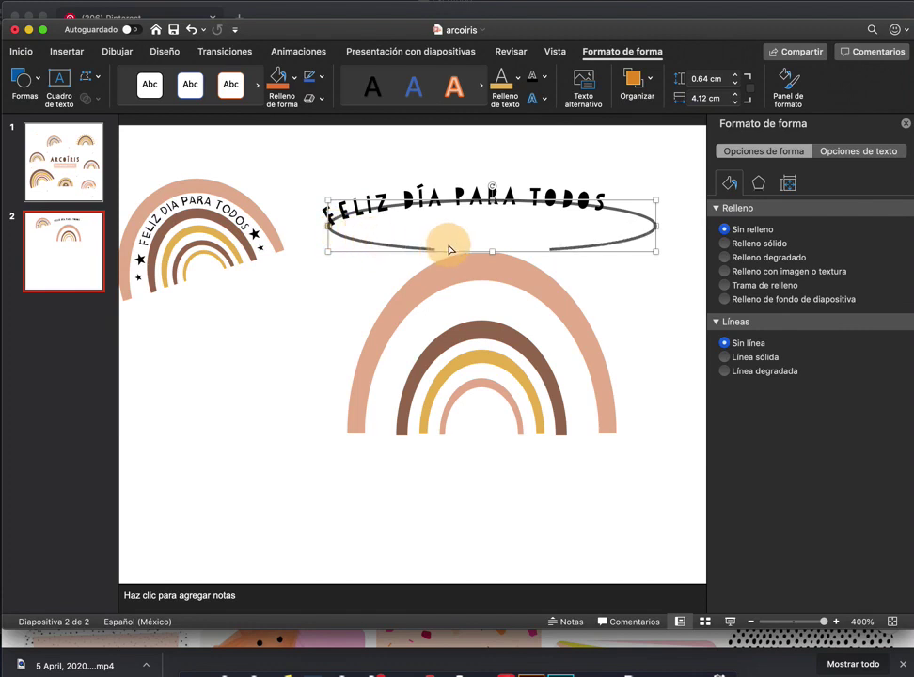
drag(449, 249, 354, 251)
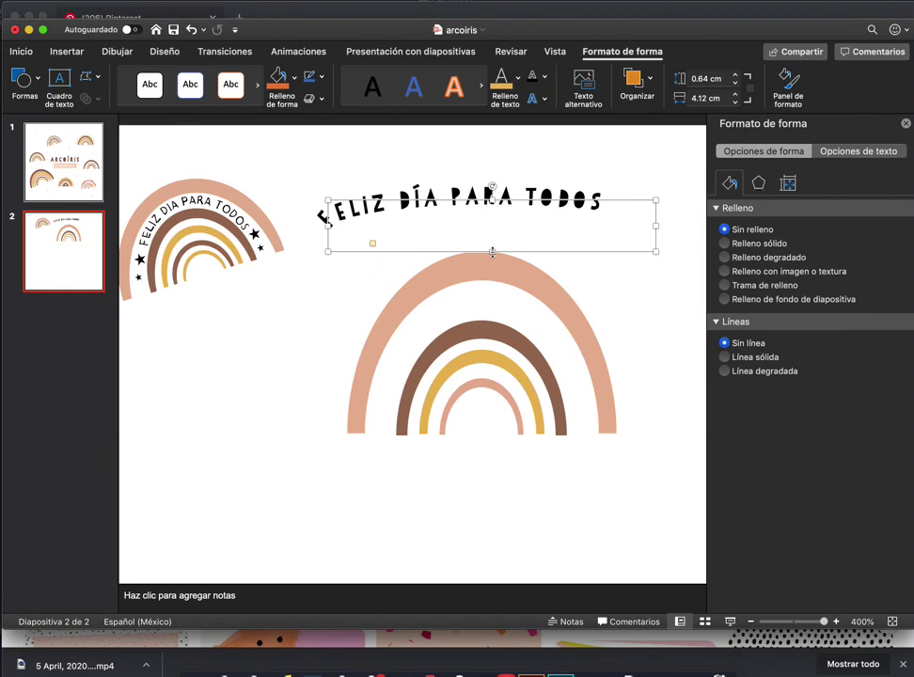
drag(492, 252, 491, 350)
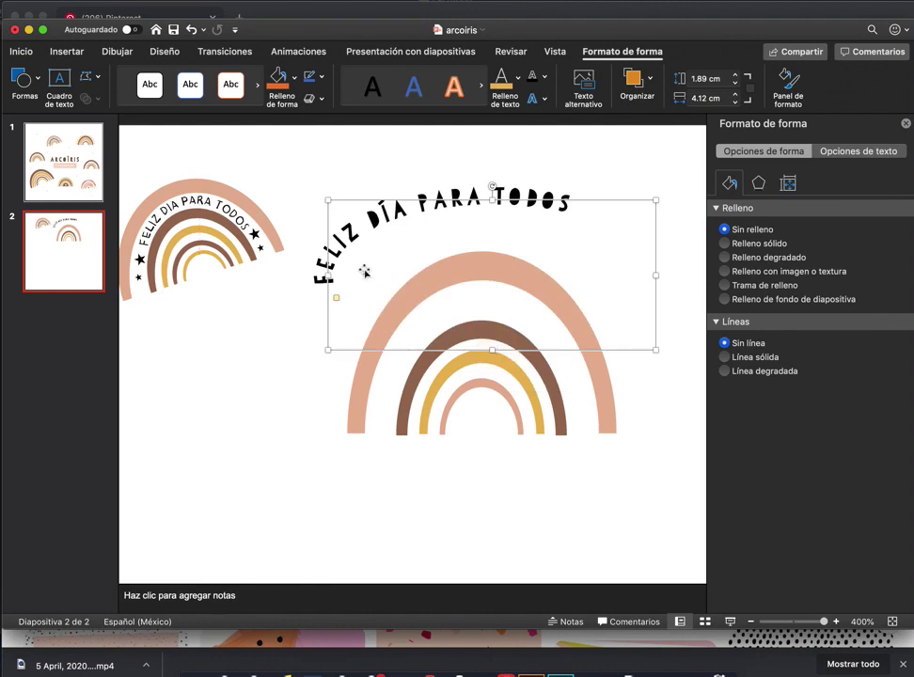
mouse_move(334, 300)
mouse_down()
mouse_move(416, 321)
mouse_move(357, 317)
mouse_up()
drag(493, 351, 492, 425)
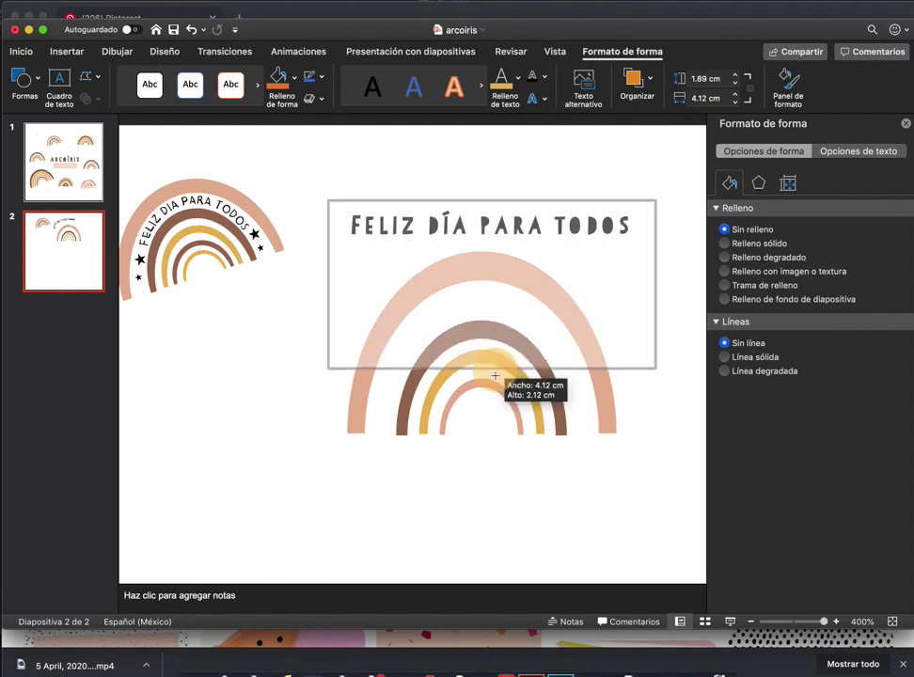
drag(344, 360, 393, 380)
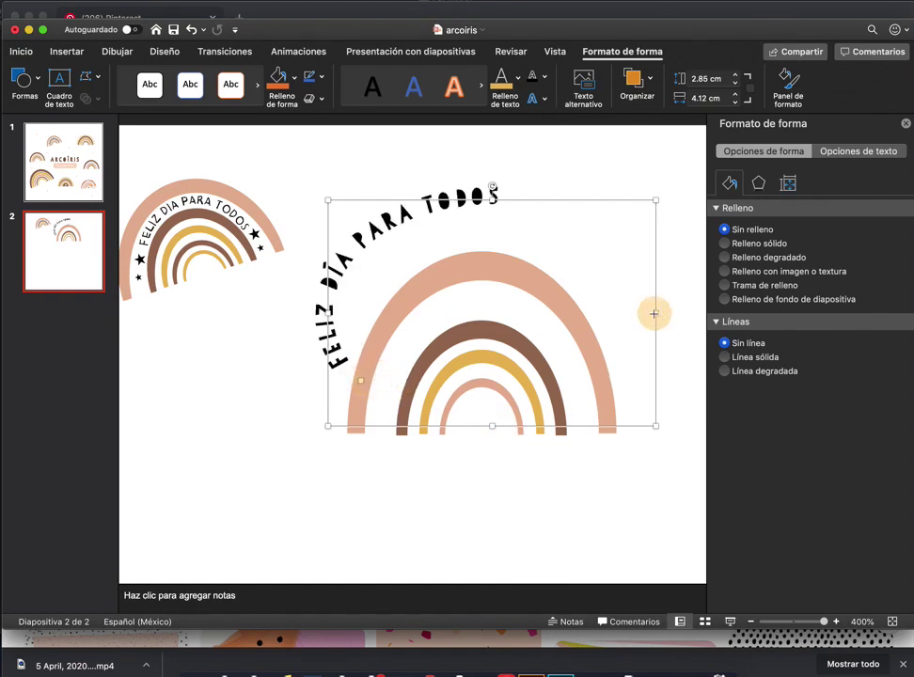
drag(656, 317, 600, 317)
drag(356, 378, 361, 385)
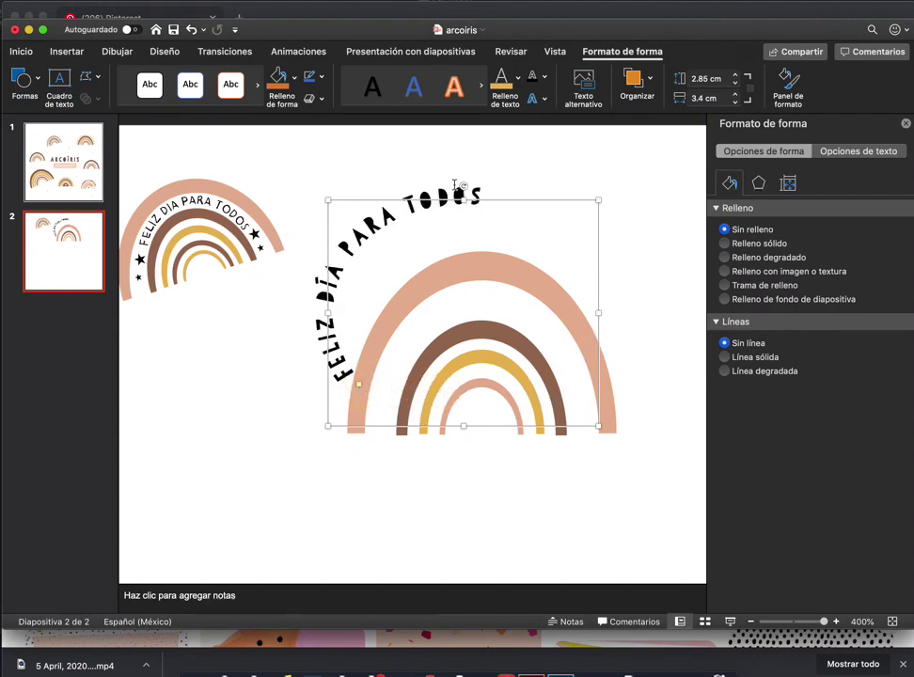
Tilt the greeting about 40°, move it onto the rainbow and shrink it to 1.86 × 2.41 cm
drag(463, 188, 524, 248)
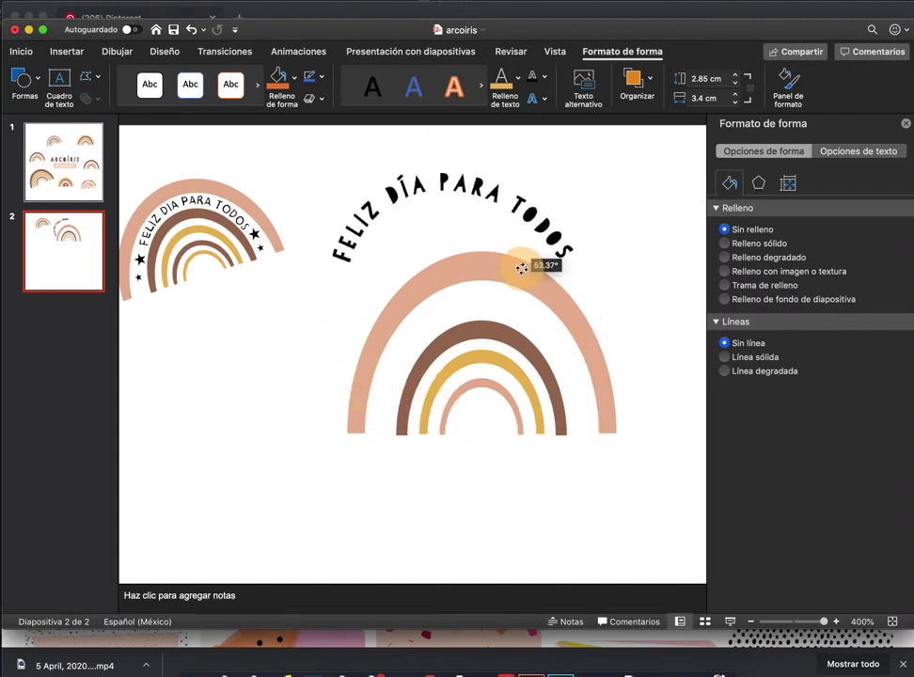
drag(525, 244, 561, 329)
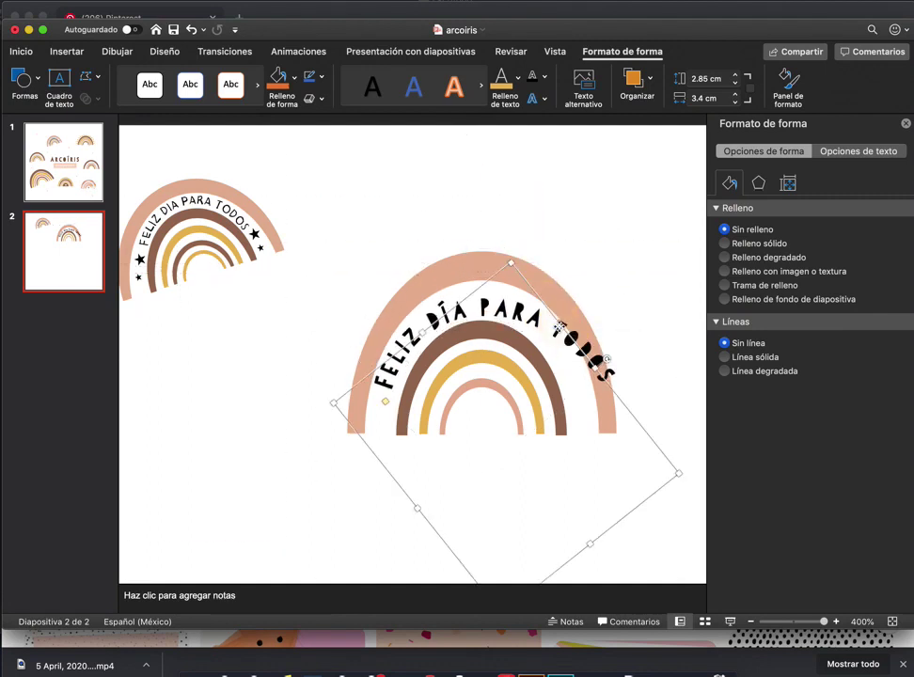
drag(678, 474, 639, 467)
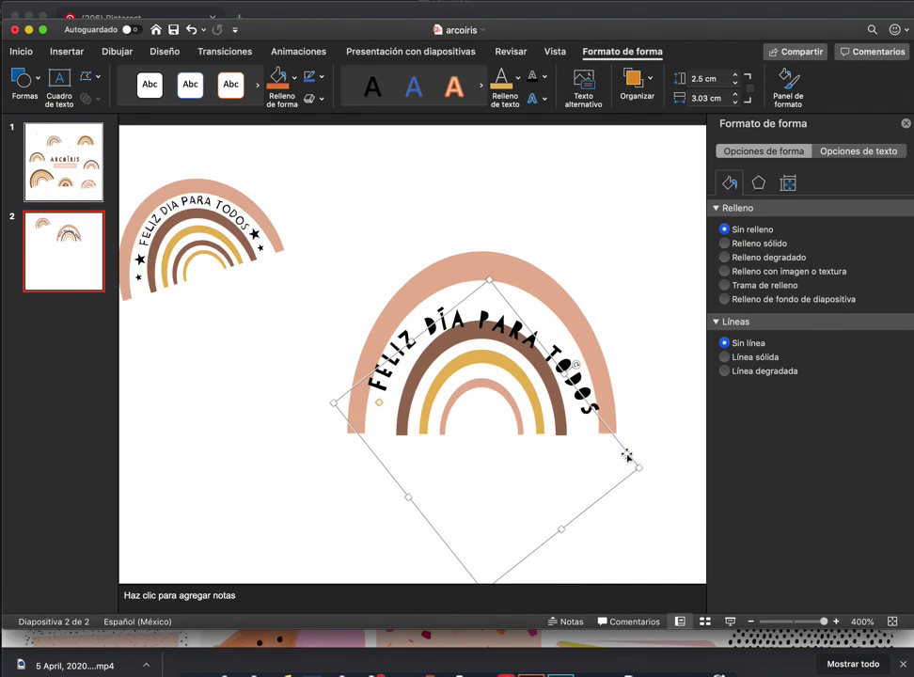
drag(640, 467, 615, 462)
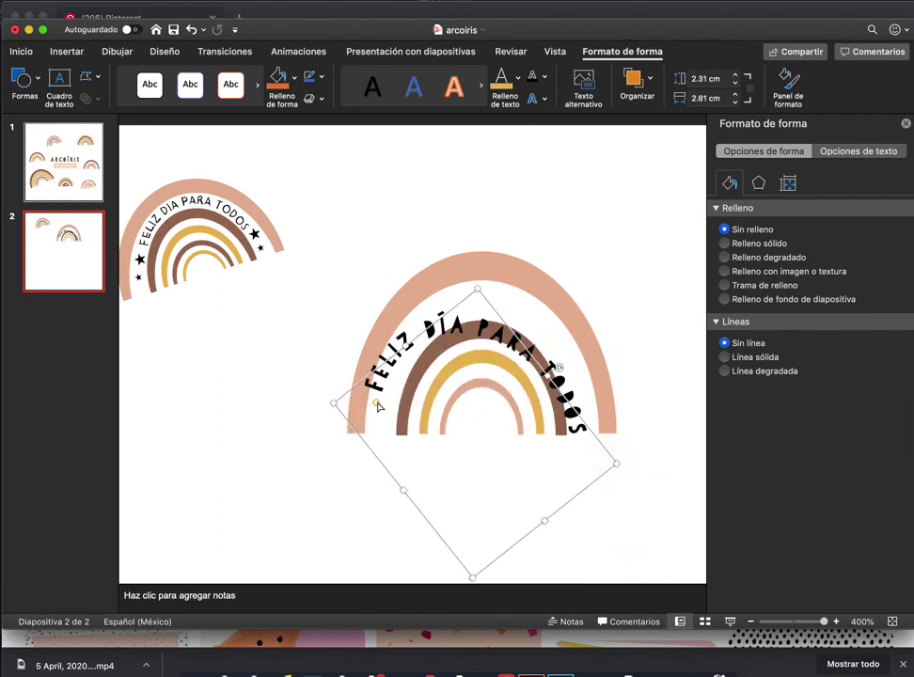
drag(376, 403, 408, 434)
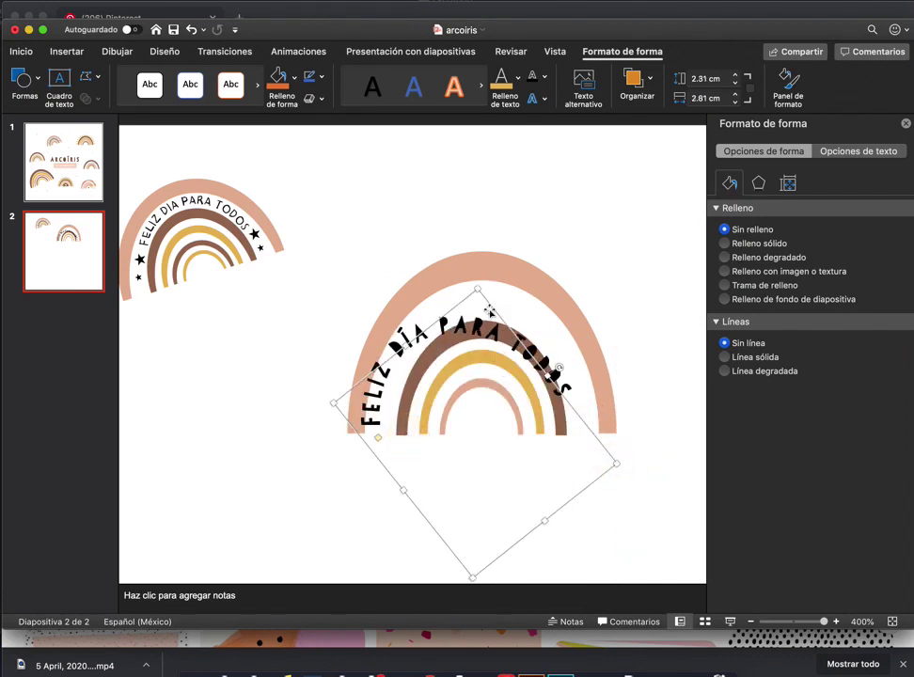
drag(560, 365, 556, 362)
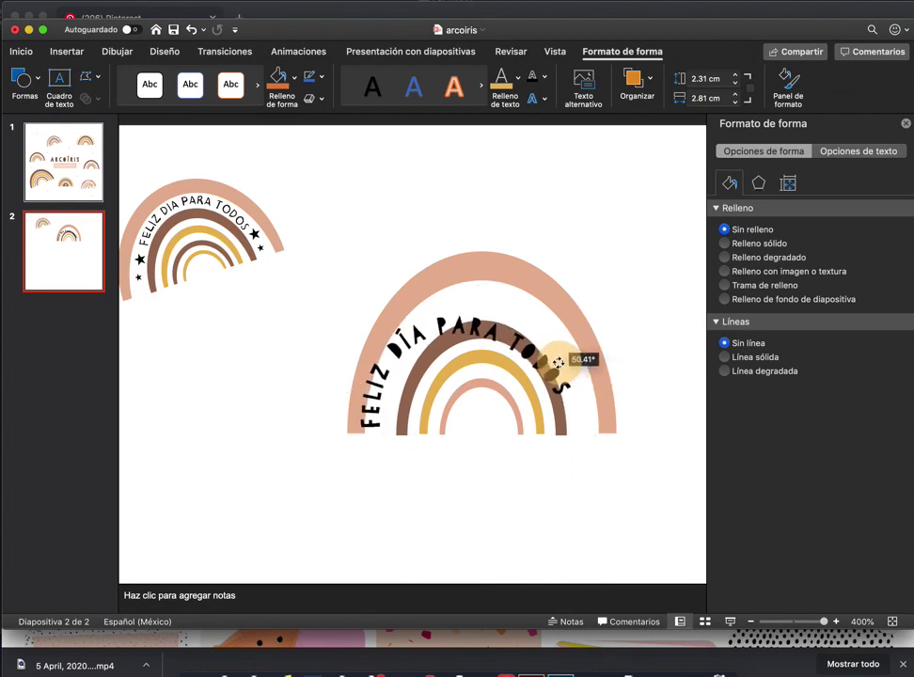
drag(452, 301, 466, 286)
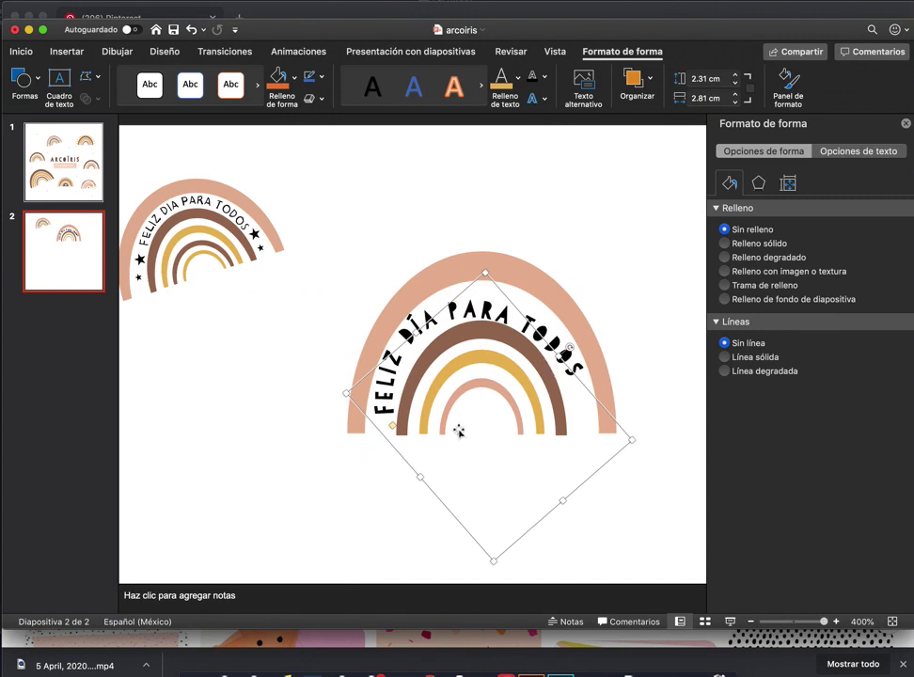
mouse_move(392, 425)
mouse_down()
mouse_move(419, 456)
mouse_move(401, 448)
mouse_up()
drag(636, 442, 583, 440)
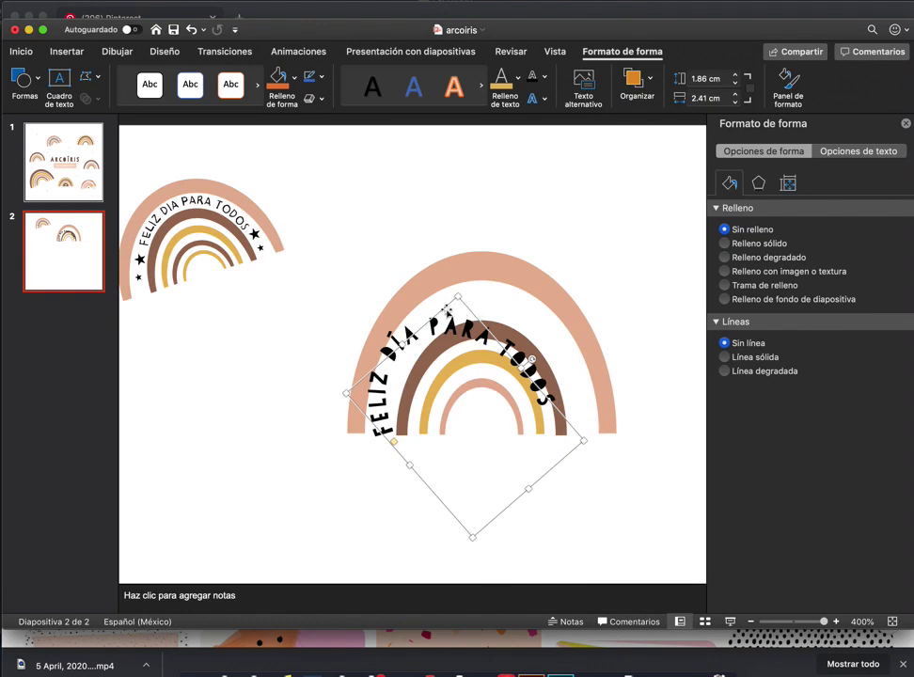
Fine-tune the greeting's rotation and position so it follows the rainbow's arch
click(532, 359)
mouse_move(532, 359)
mouse_down()
mouse_move(552, 392)
mouse_move(606, 373)
mouse_move(584, 383)
mouse_up()
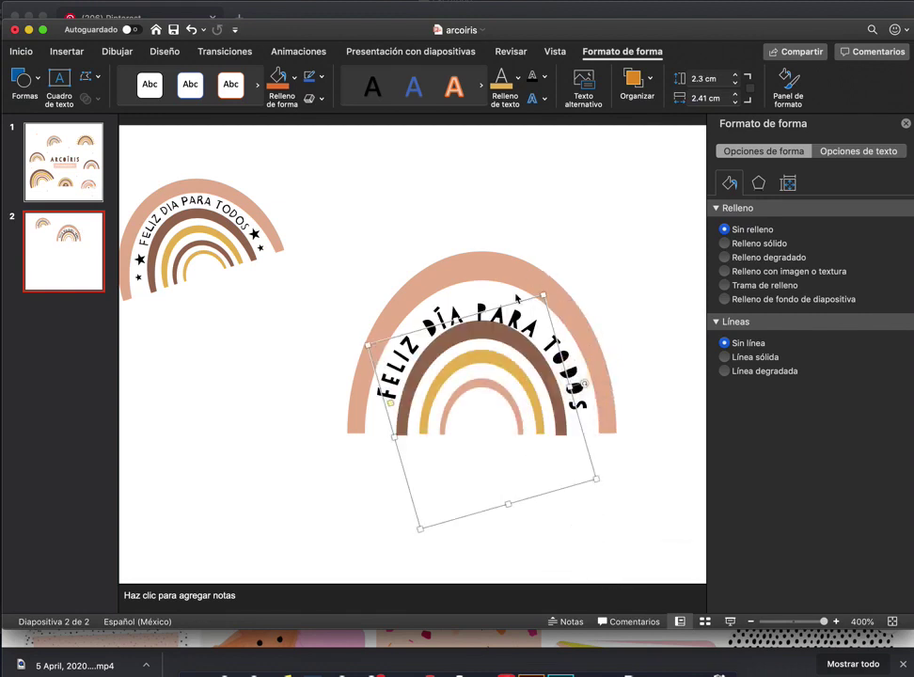
drag(516, 299, 516, 291)
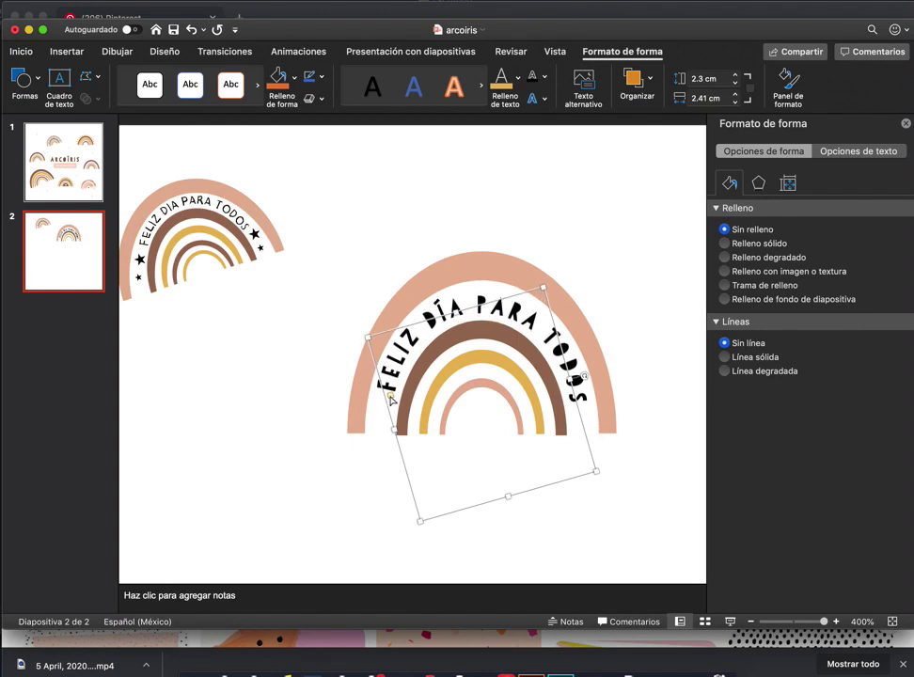
mouse_move(391, 396)
mouse_down()
mouse_move(401, 418)
mouse_move(391, 410)
mouse_up()
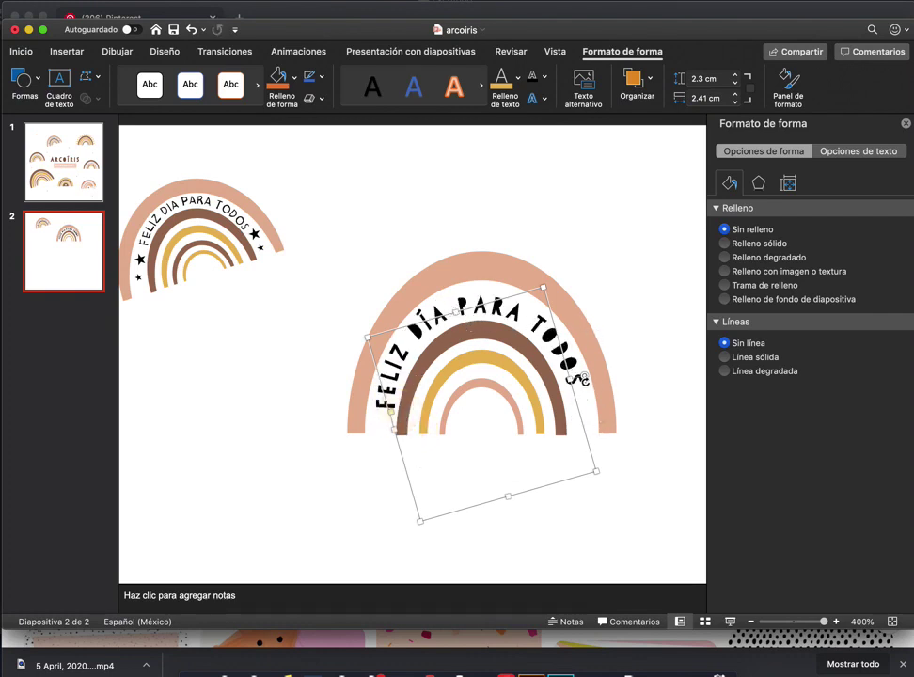
drag(585, 376, 587, 385)
click(629, 278)
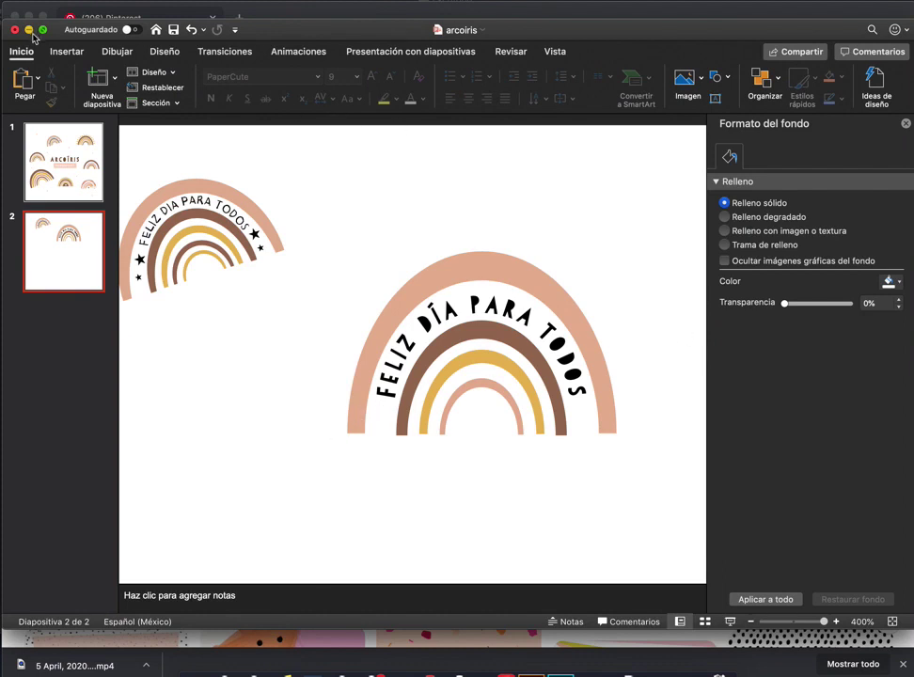
Draw a small five-point star beside FELIZ with black fill and no outline
click(62, 53)
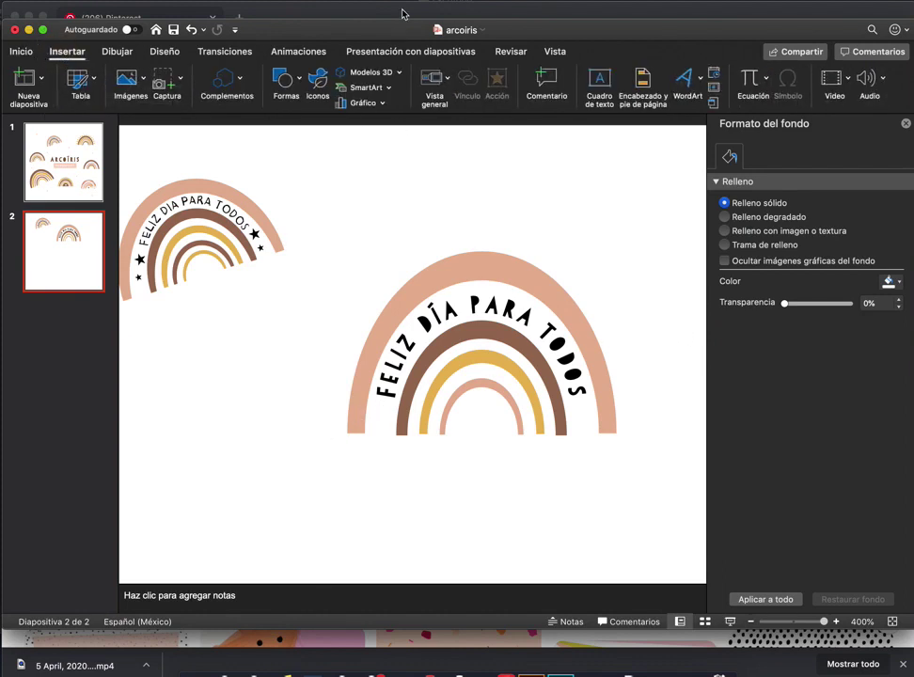
click(285, 77)
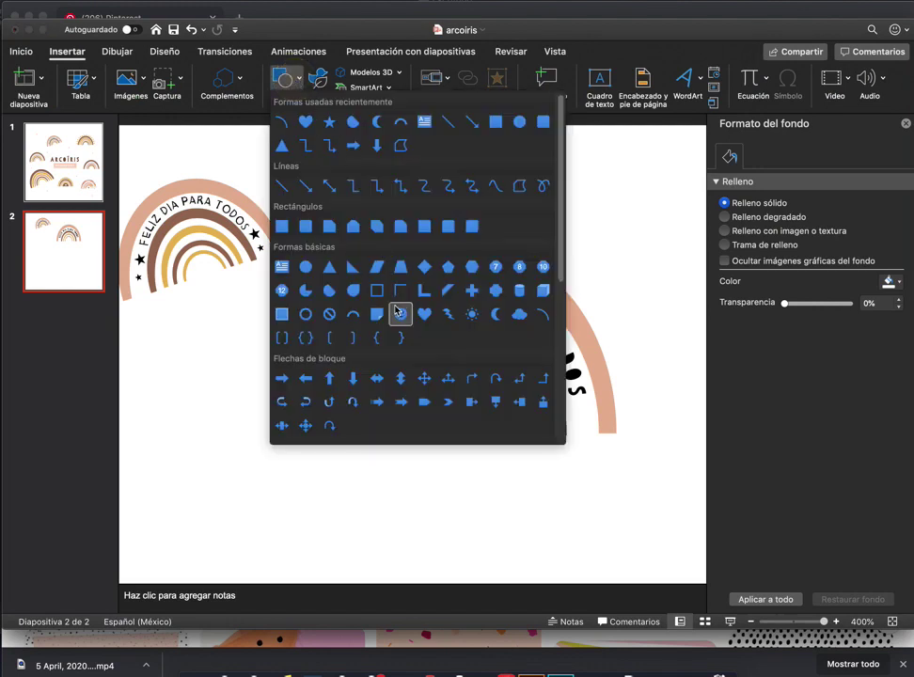
scroll(395, 313, down, 5)
scroll(396, 313, down, 3)
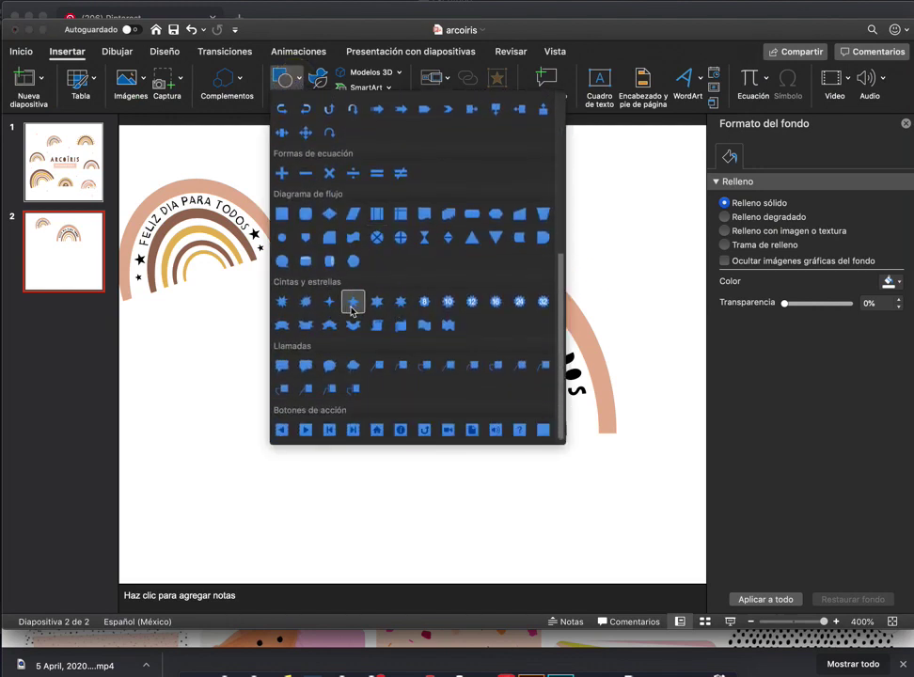
click(351, 311)
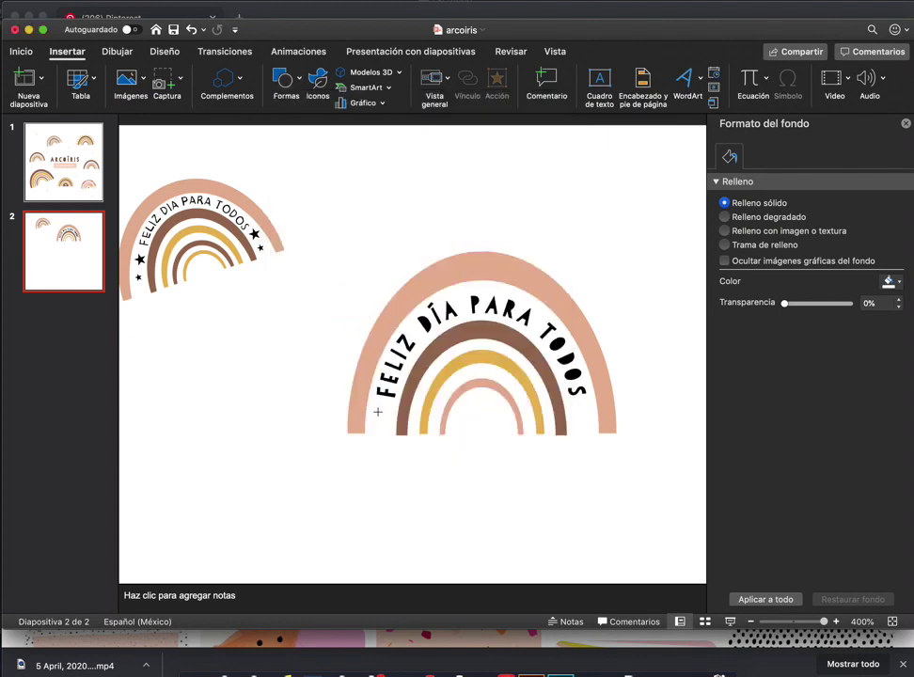
drag(377, 411, 381, 417)
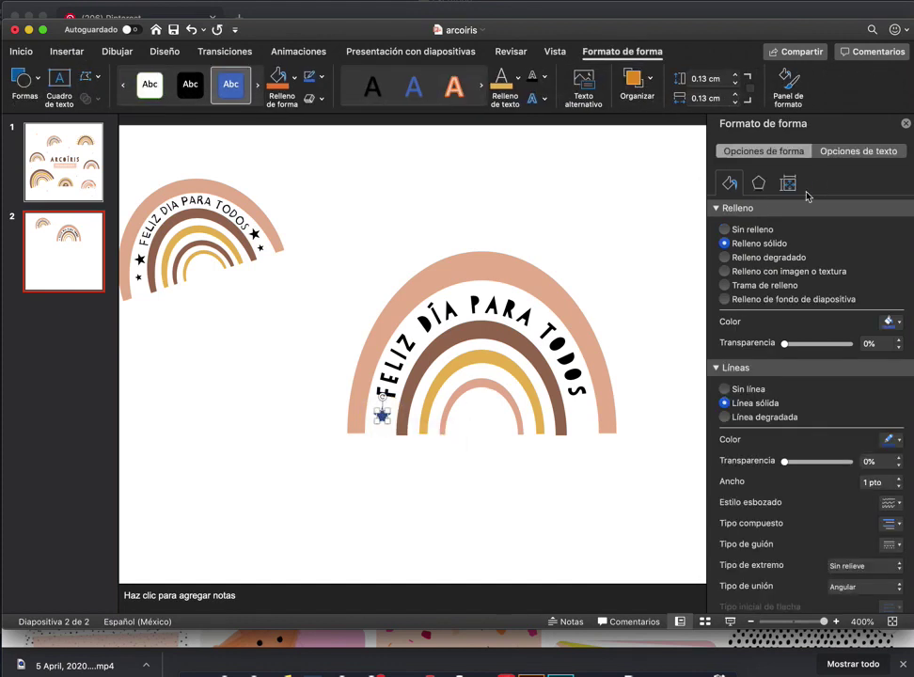
click(888, 321)
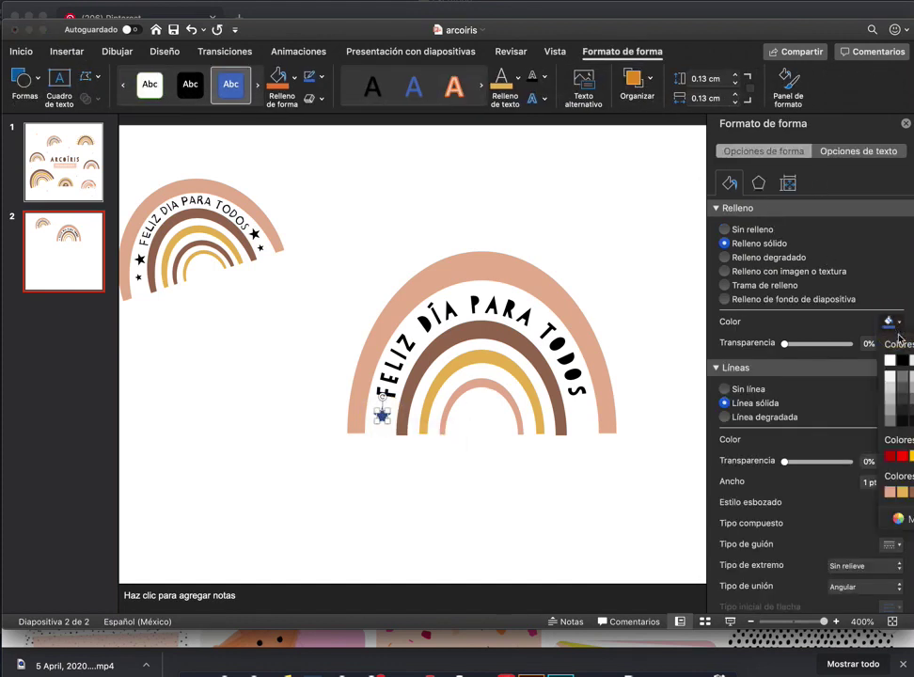
click(891, 340)
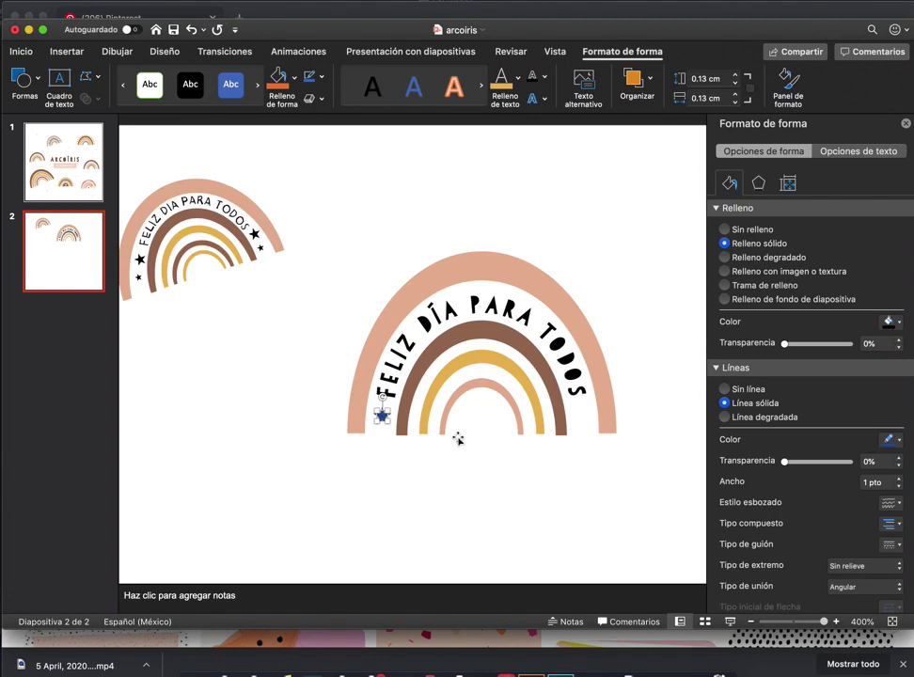
click(724, 389)
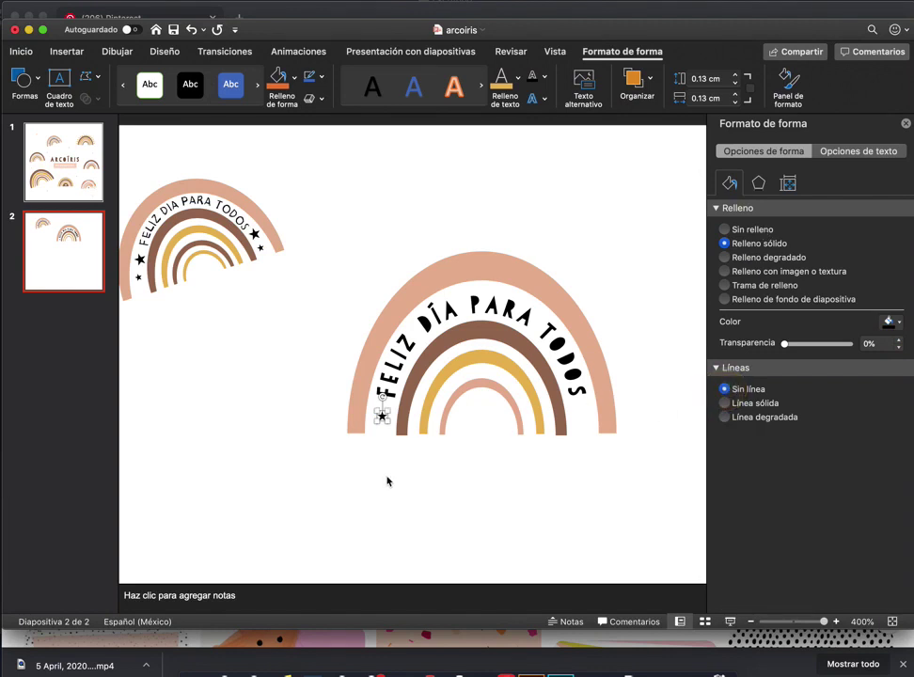
Duplicate the star and place the copy beside the final S of TODOS
key(super+v)
click(479, 498)
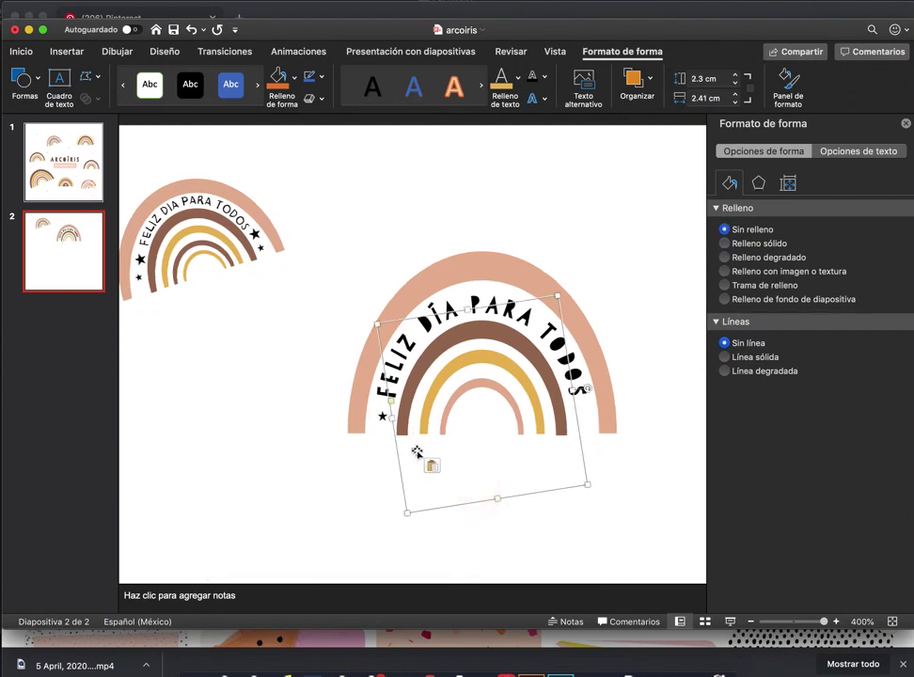
click(416, 449)
drag(415, 449, 579, 407)
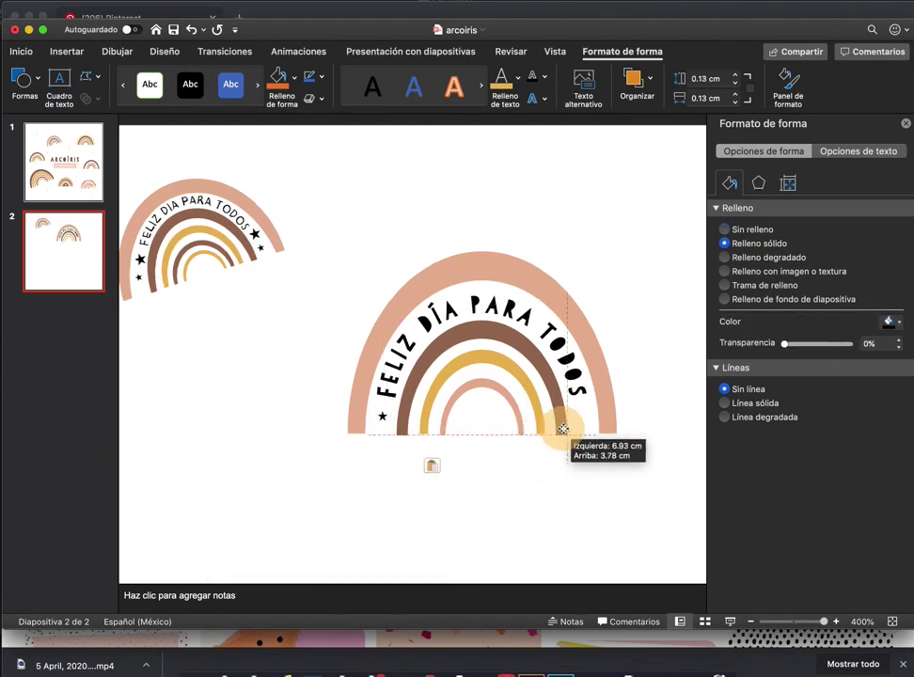
click(600, 490)
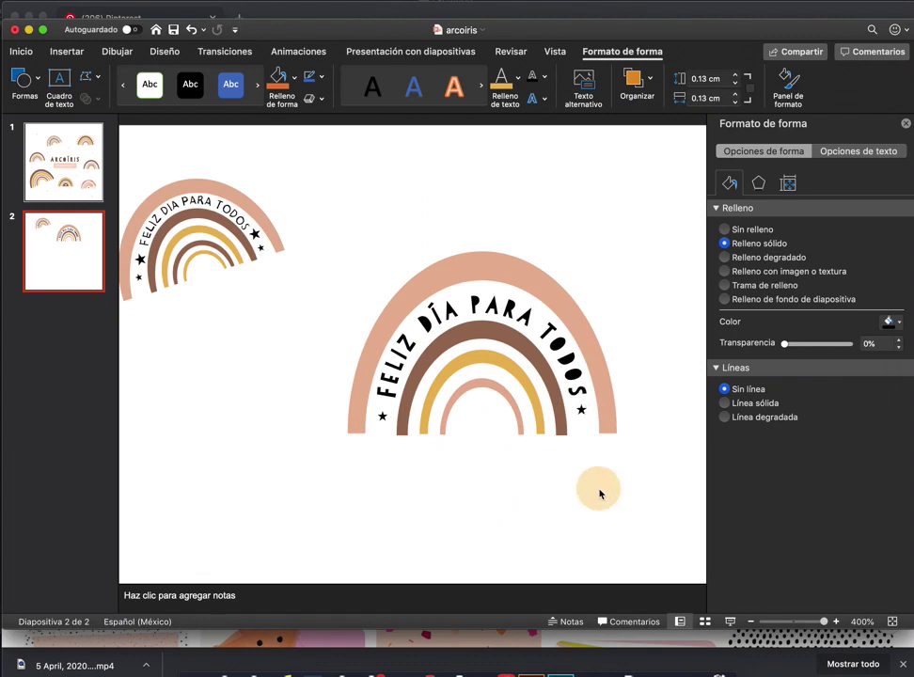
click(581, 414)
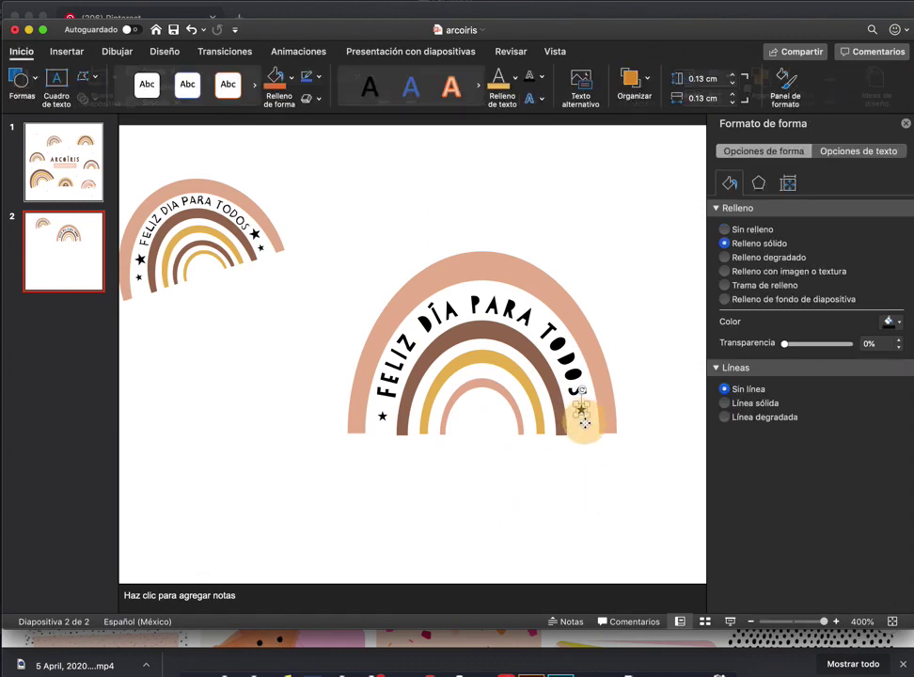
Copy the watercolour heart rainbow from slide 1 onto slide 2's upper left
click(802, 620)
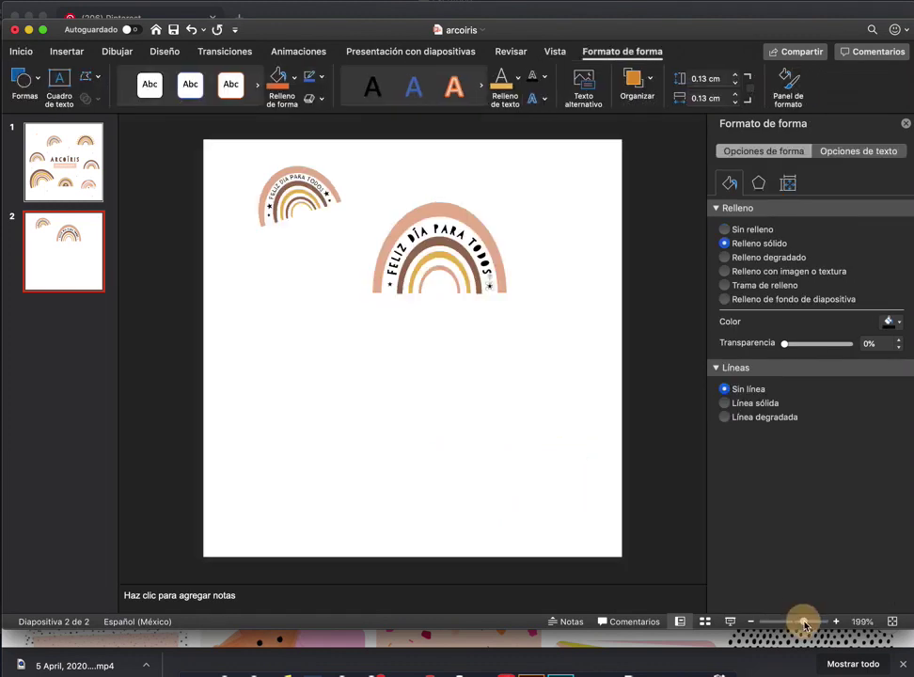
click(527, 378)
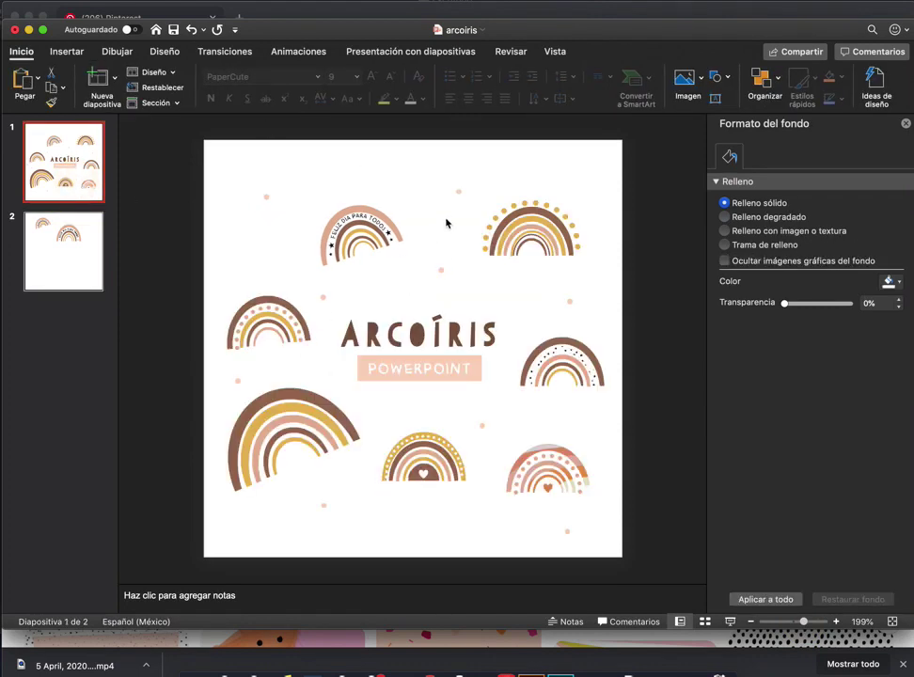
click(562, 465)
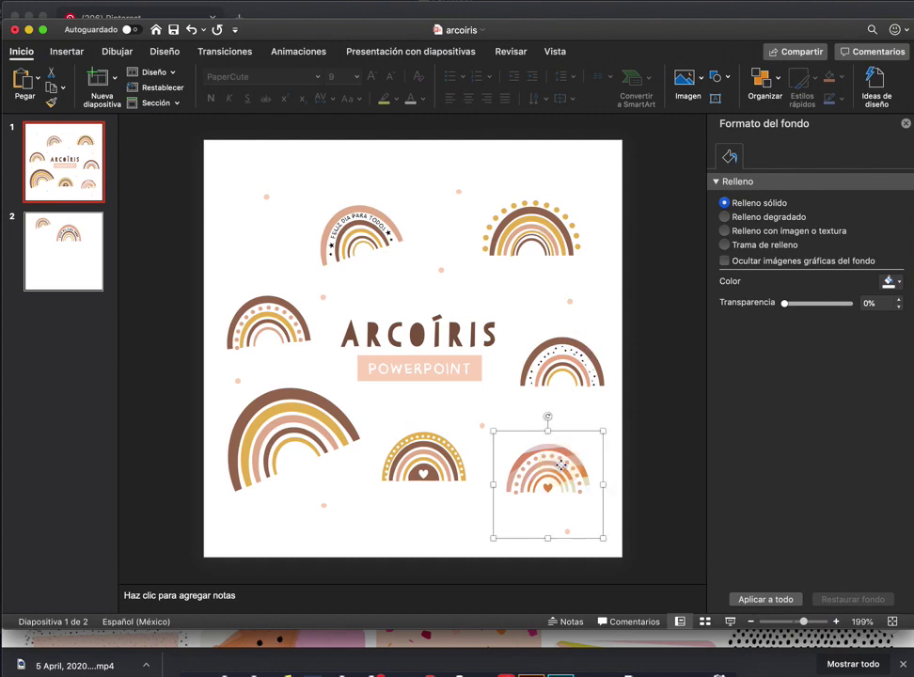
click(80, 257)
key(super+v)
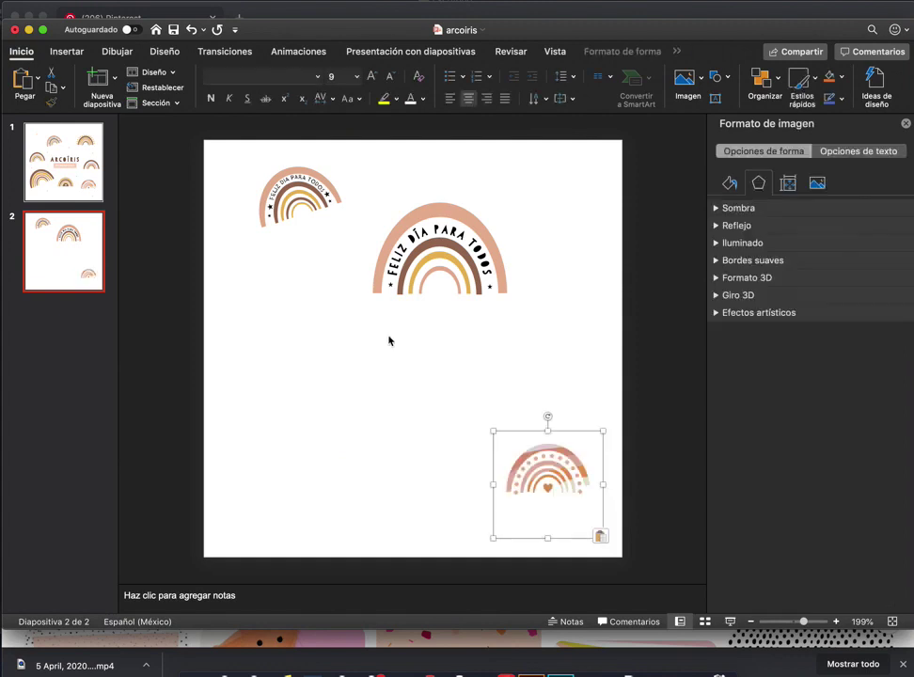
drag(541, 436, 275, 247)
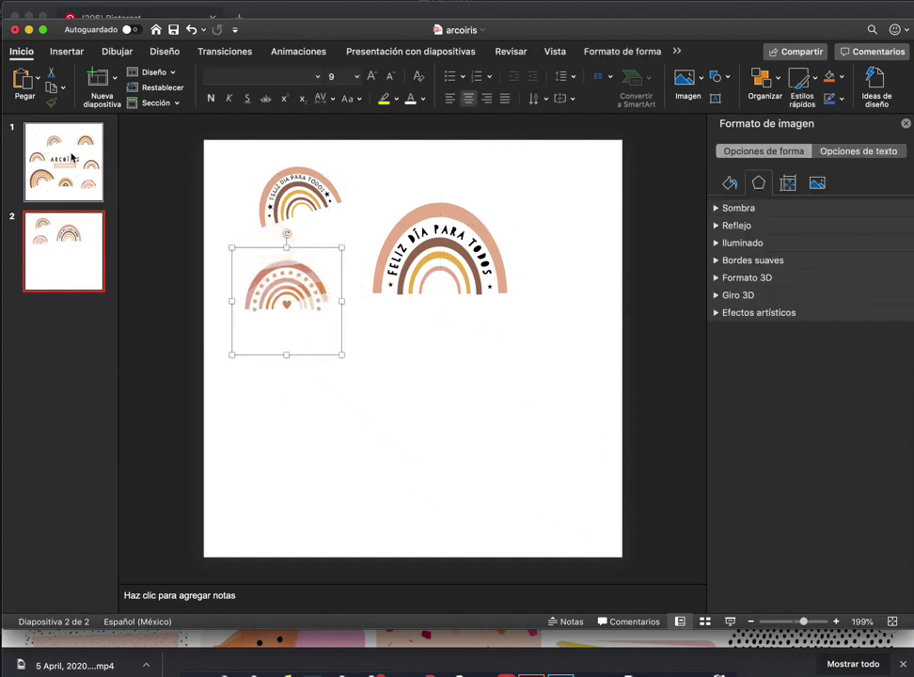
Paste the brown and gold rainbow onto slide 2, level it and place it below the lettered rainbow
click(72, 157)
click(310, 414)
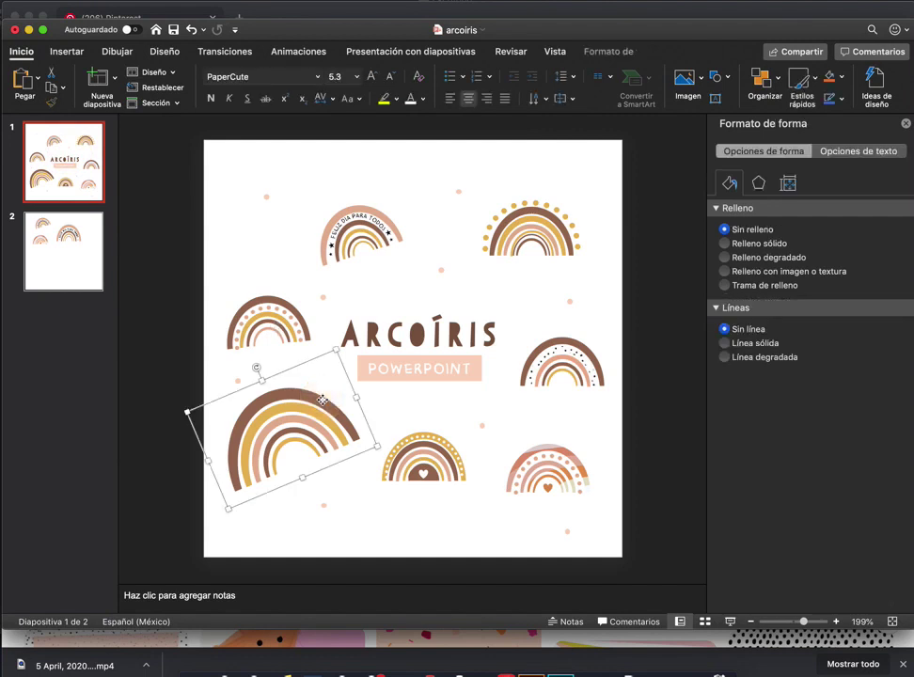
click(64, 249)
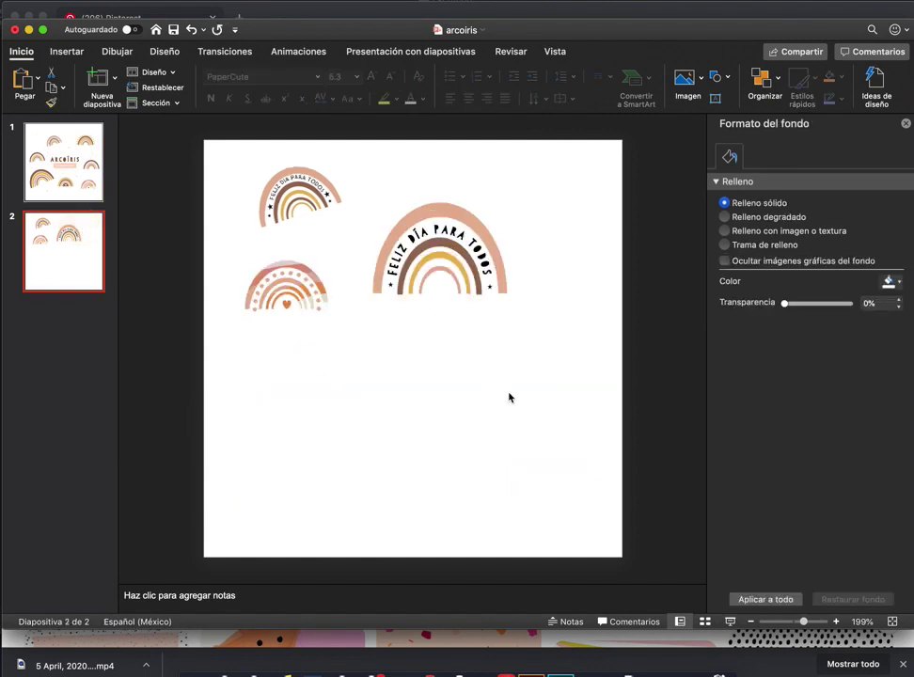
key(cmd+v)
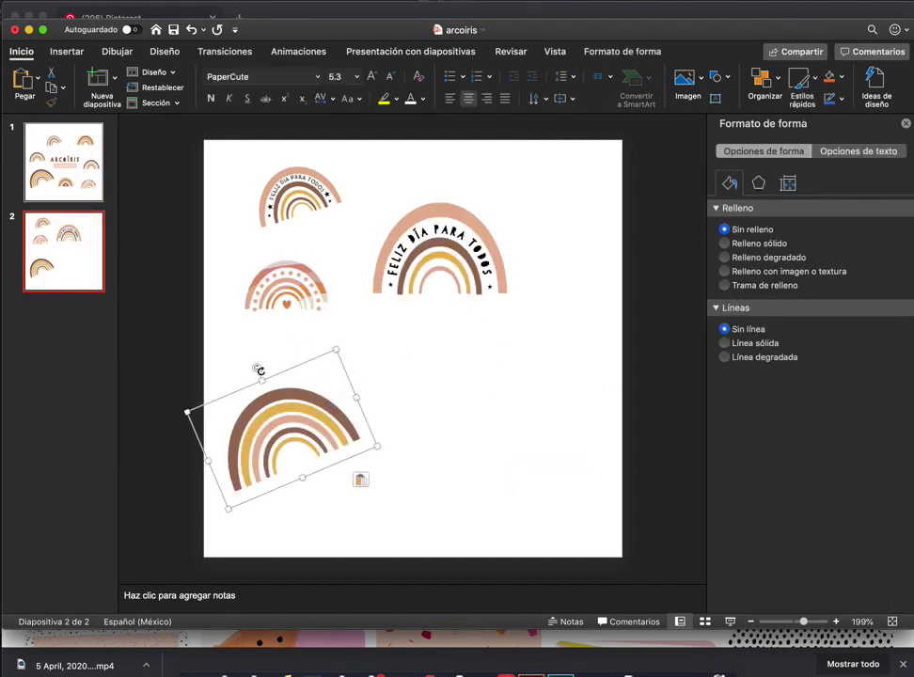
drag(261, 369, 279, 363)
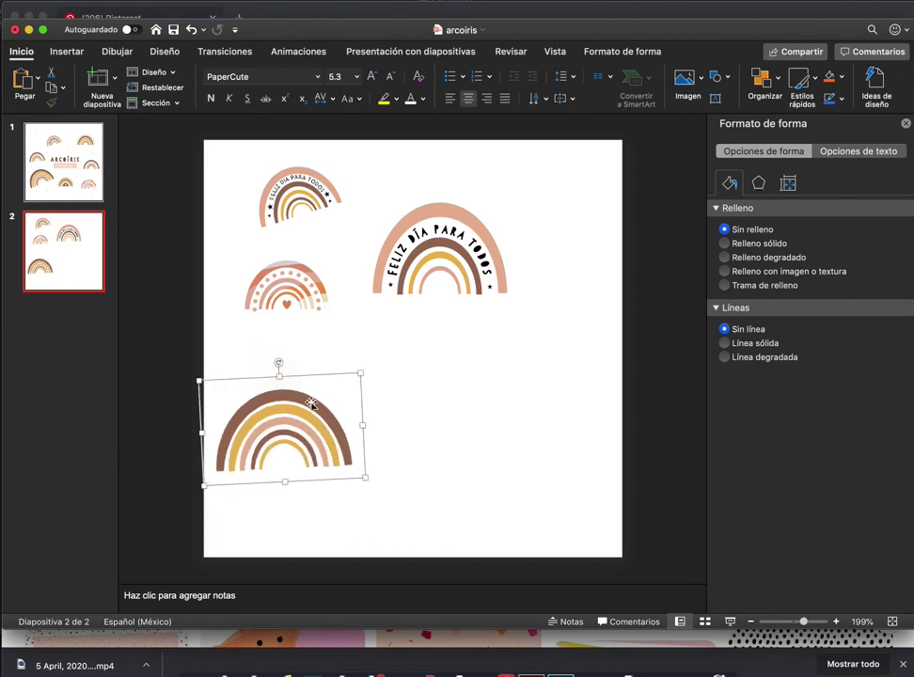
drag(311, 404, 455, 365)
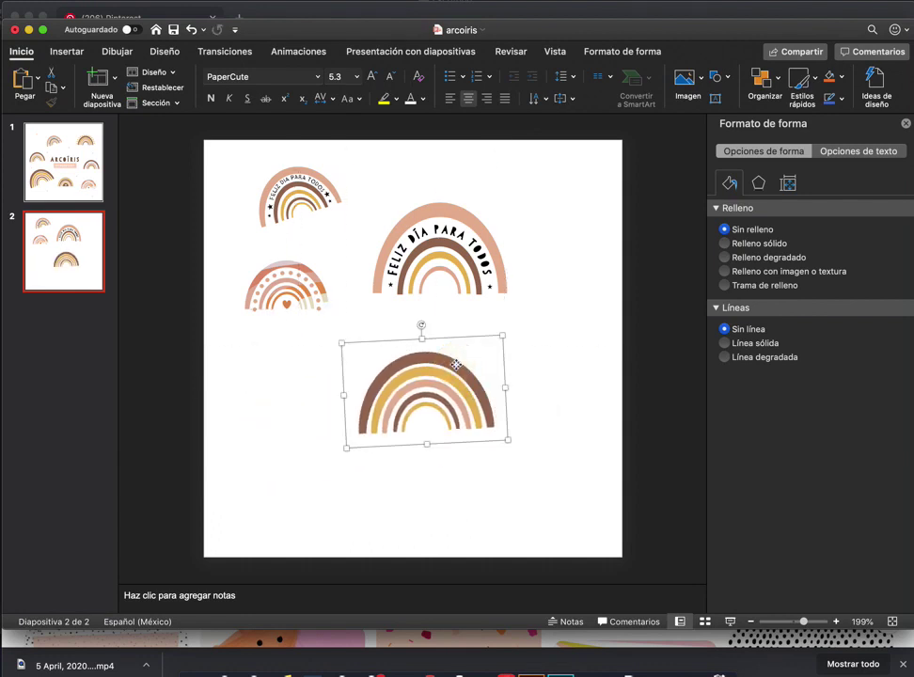
Ungroup the pasted rainbow into separate arcs and zoom in to 400% on them
right_click(454, 365)
mouse_move(564, 418)
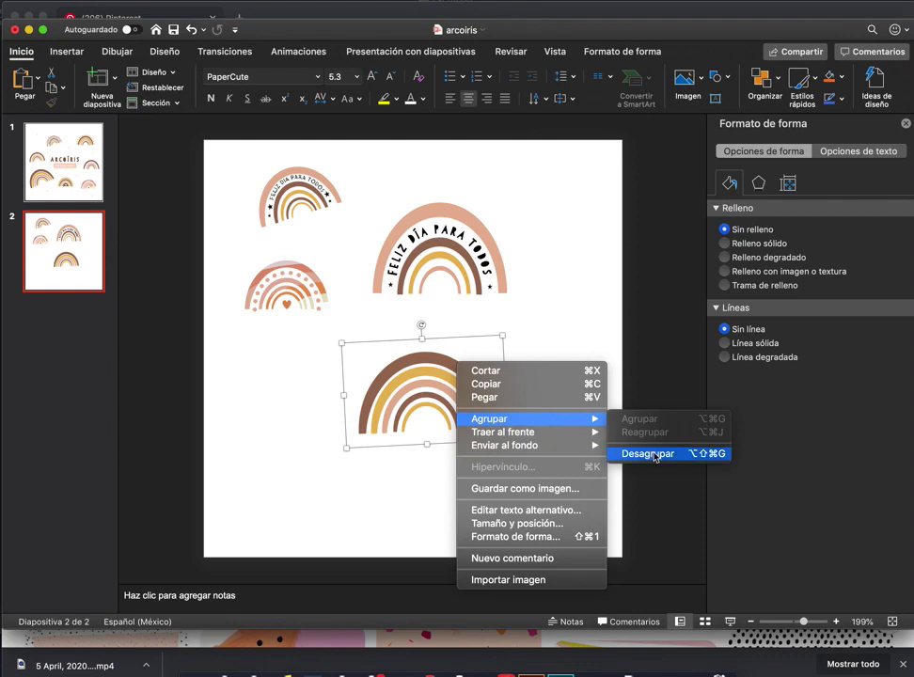
click(654, 454)
click(603, 421)
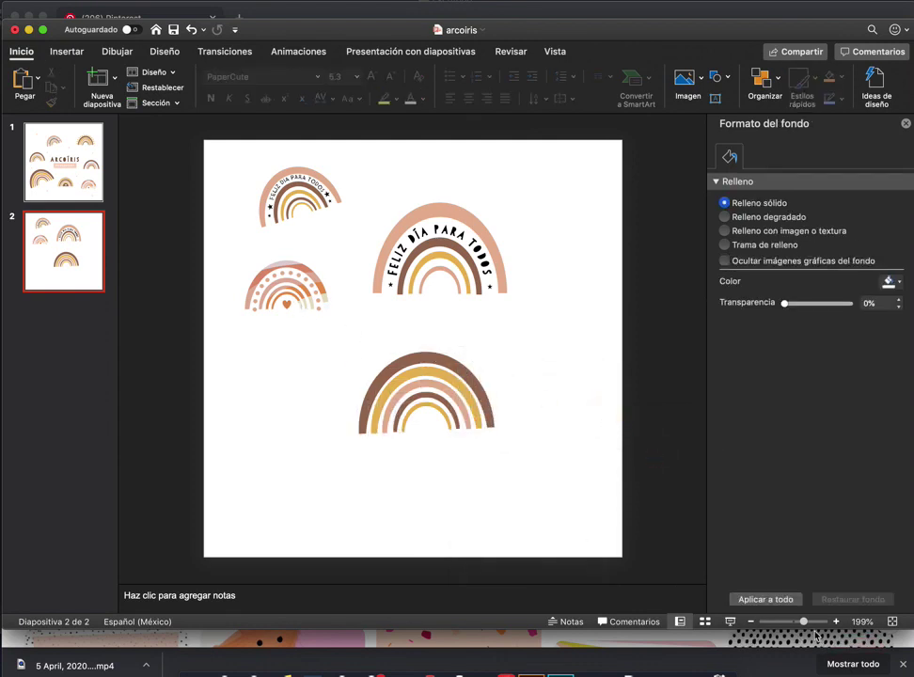
drag(804, 621, 823, 621)
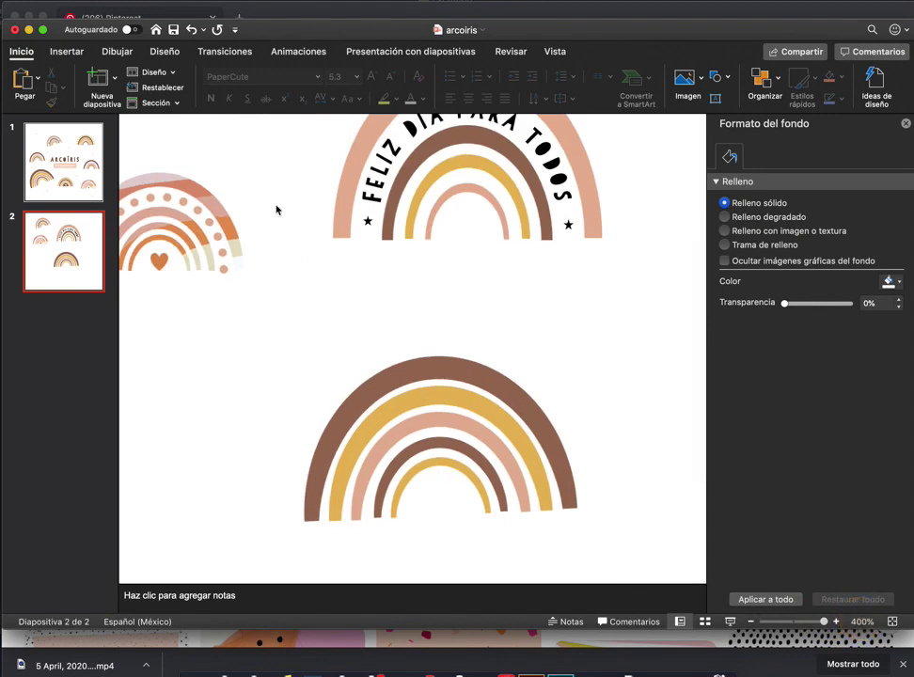
scroll(276, 209, left, 3)
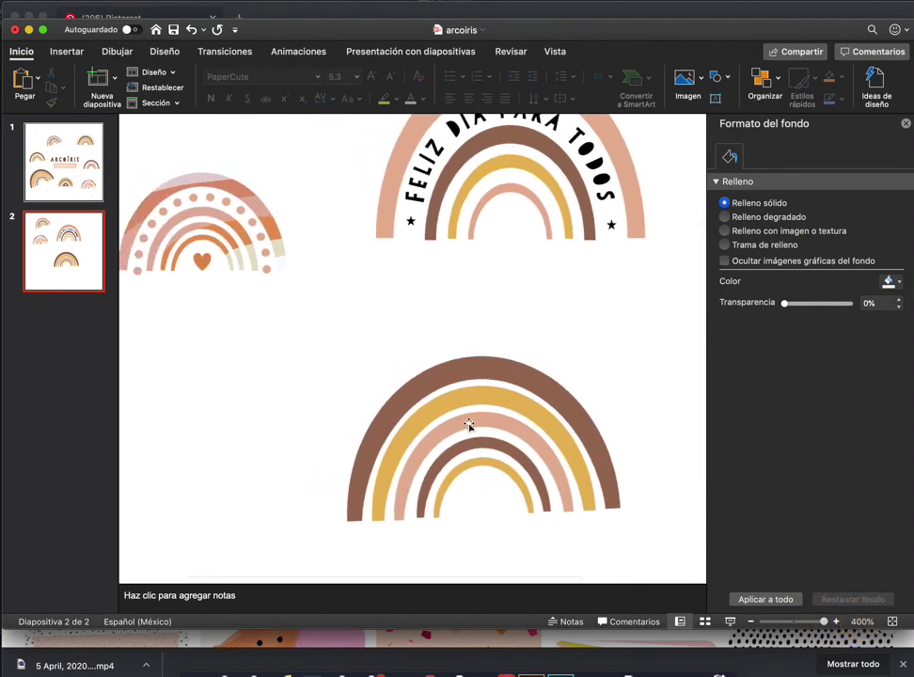
scroll(468, 425, right, 2)
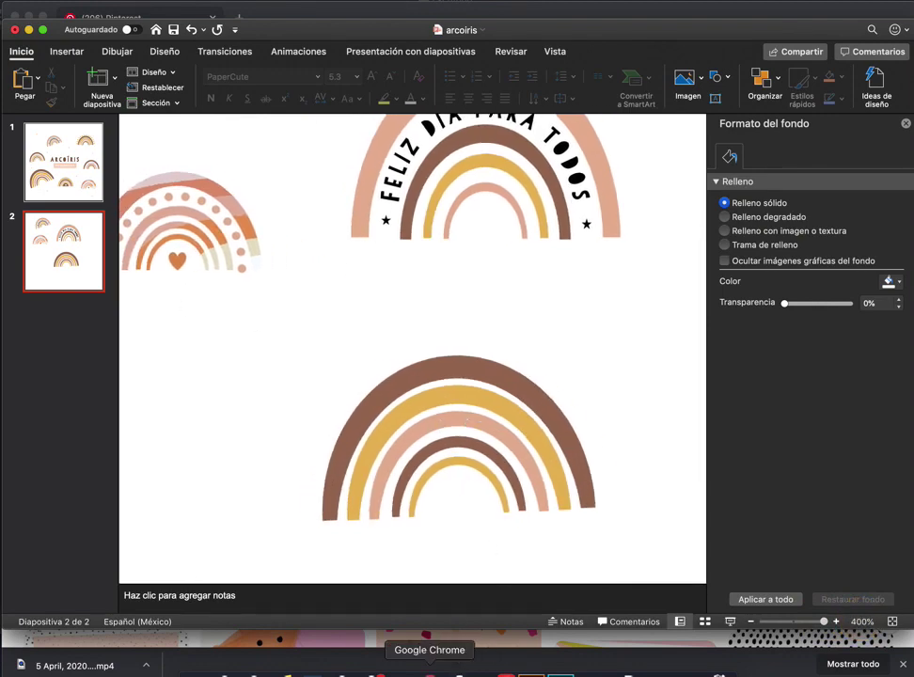
click(430, 669)
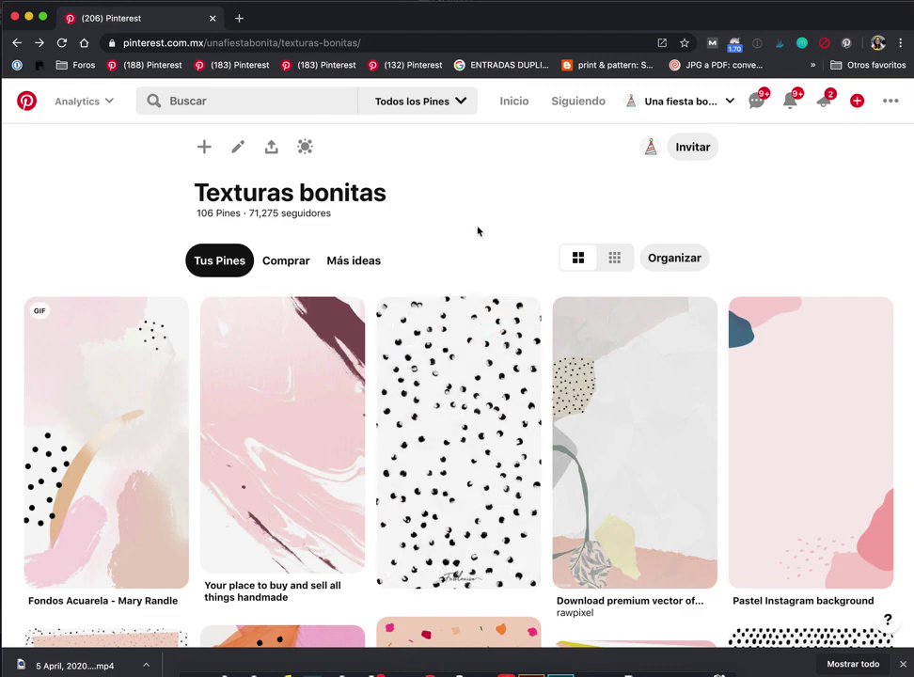
scroll(452, 362, down, 3)
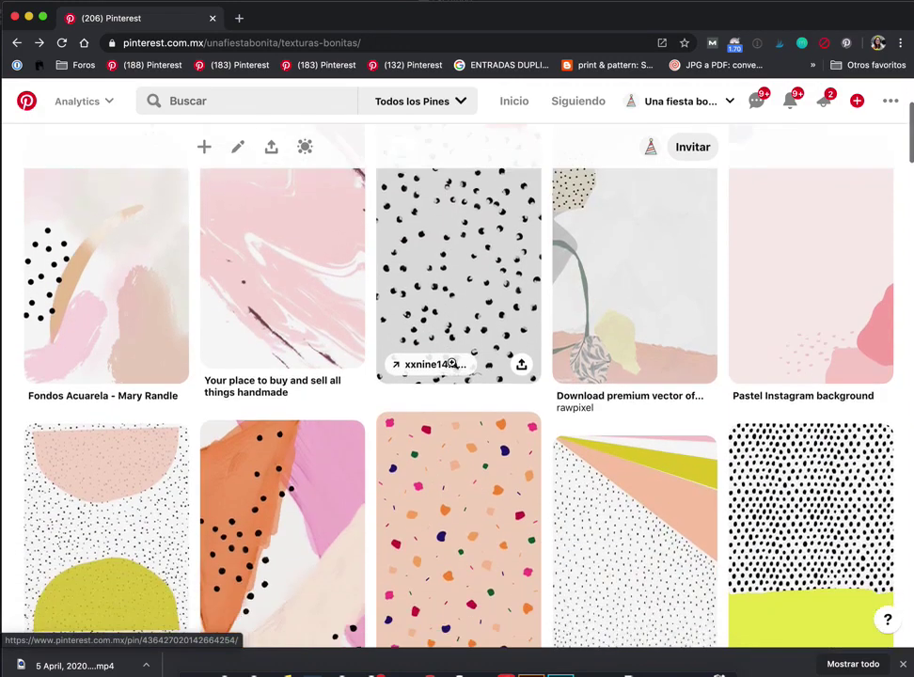
scroll(453, 362, down, 2)
scroll(452, 362, down, 2)
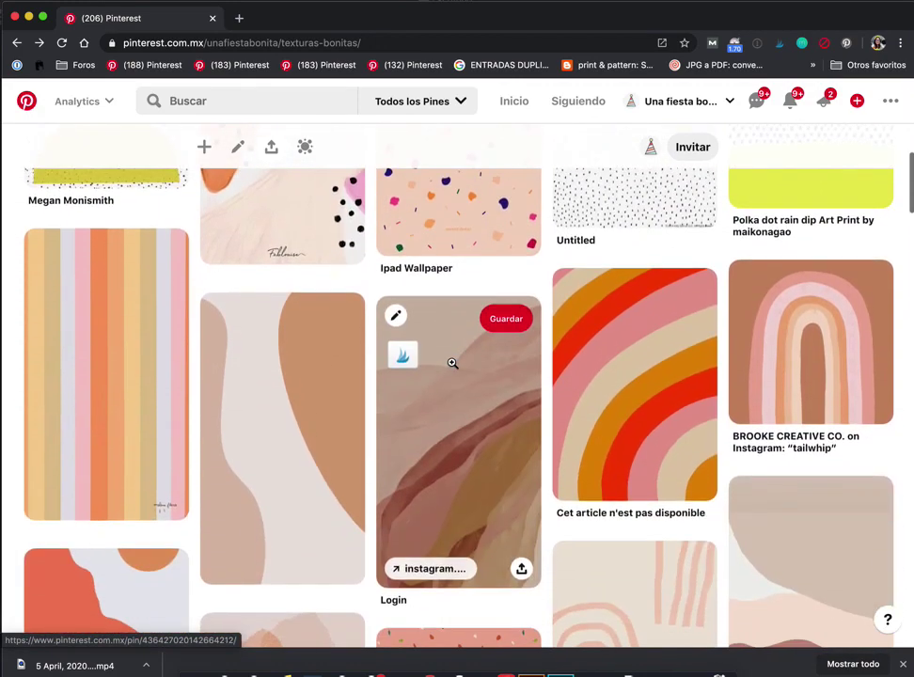
scroll(452, 362, up, 7)
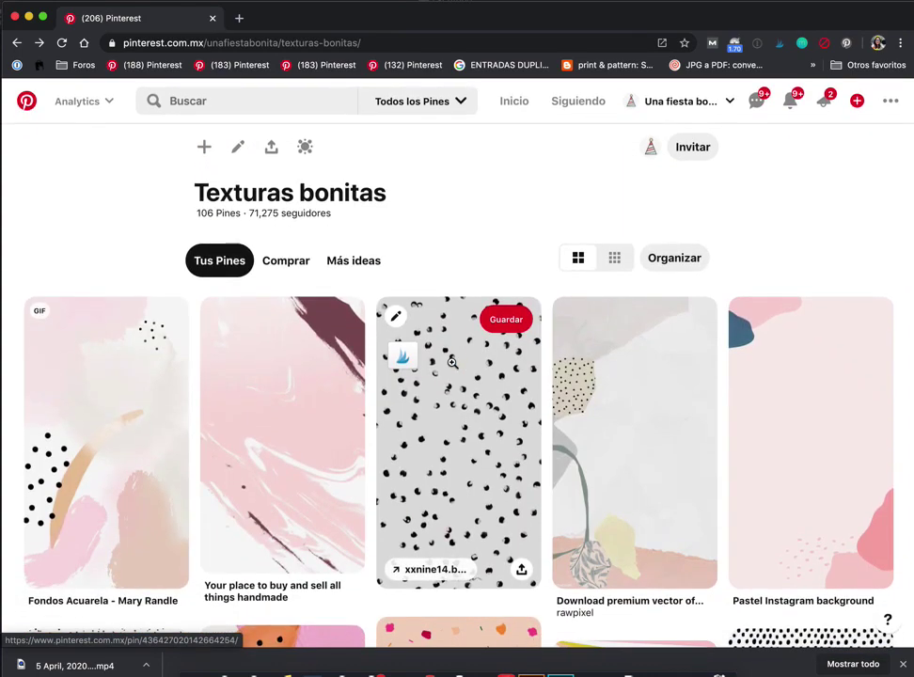
scroll(452, 361, down, 3)
scroll(453, 362, down, 3)
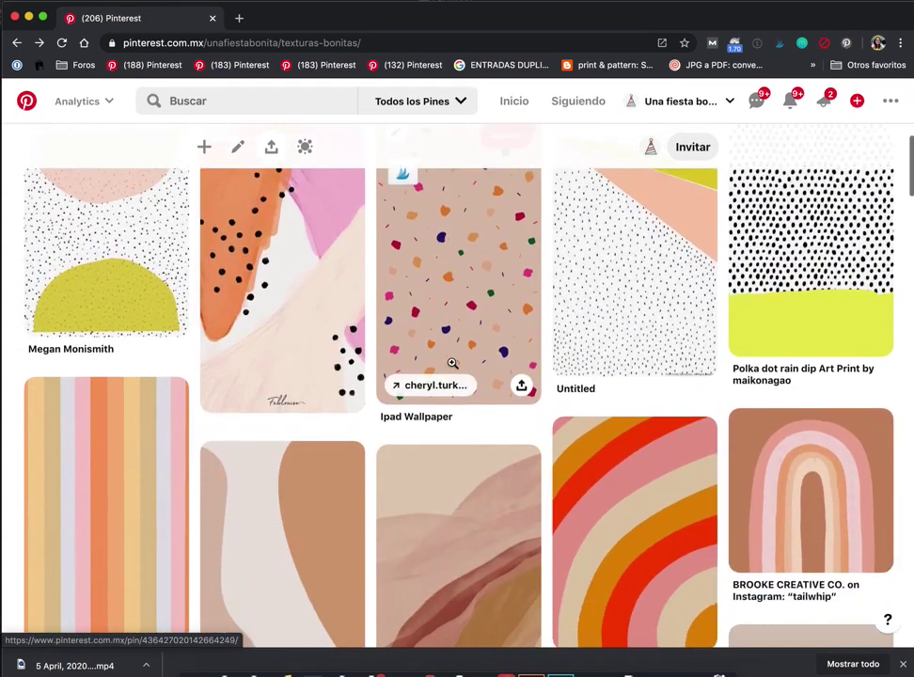
scroll(452, 362, down, 1)
scroll(452, 361, down, 1)
scroll(452, 362, down, 2)
scroll(452, 362, down, 2)
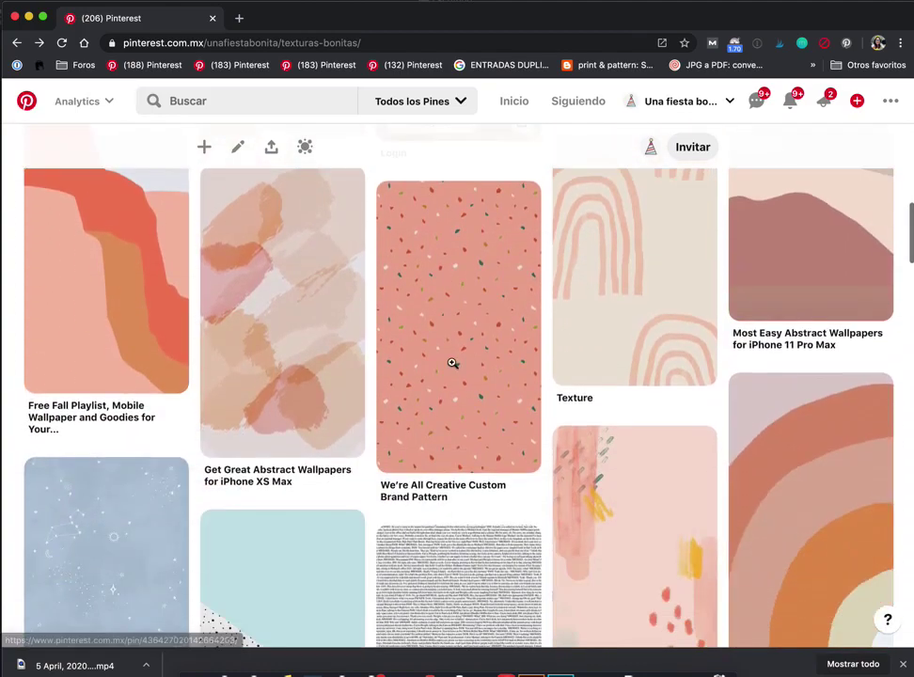
scroll(452, 362, down, 3)
scroll(452, 362, down, 2)
scroll(452, 362, down, 3)
scroll(453, 361, down, 1)
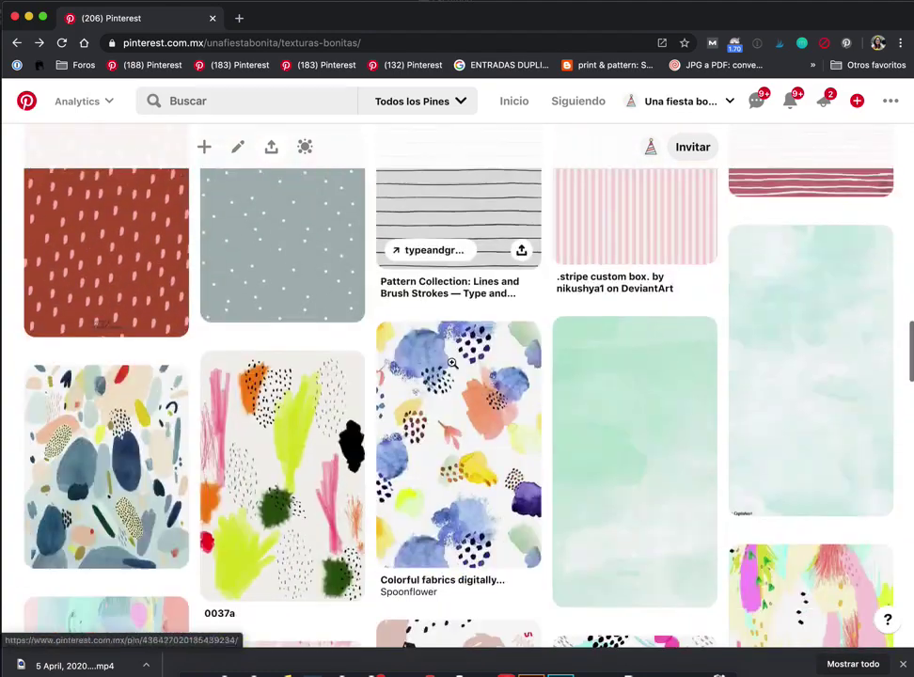
scroll(452, 361, down, 5)
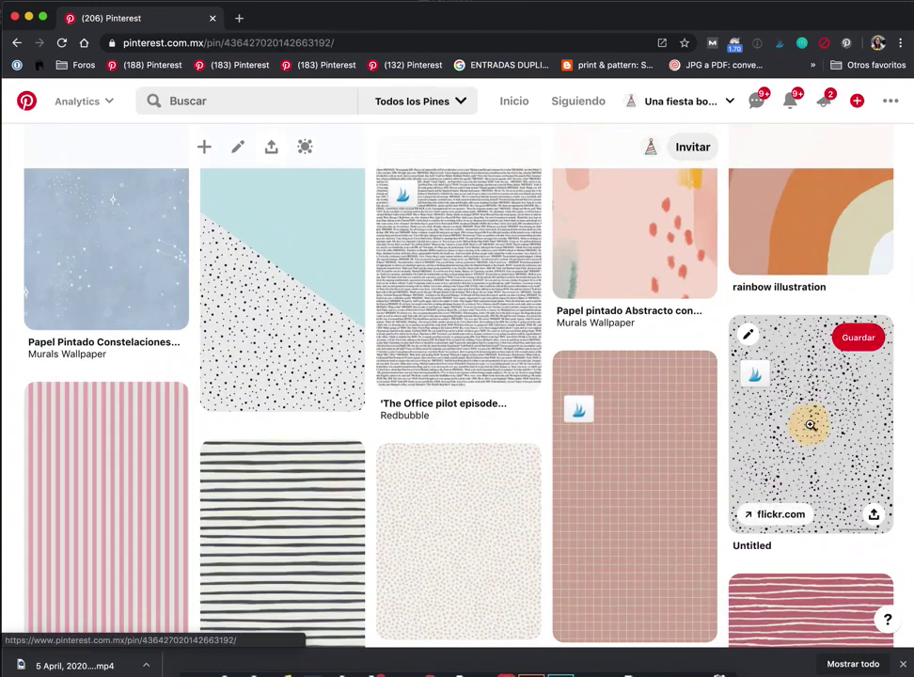
click(810, 425)
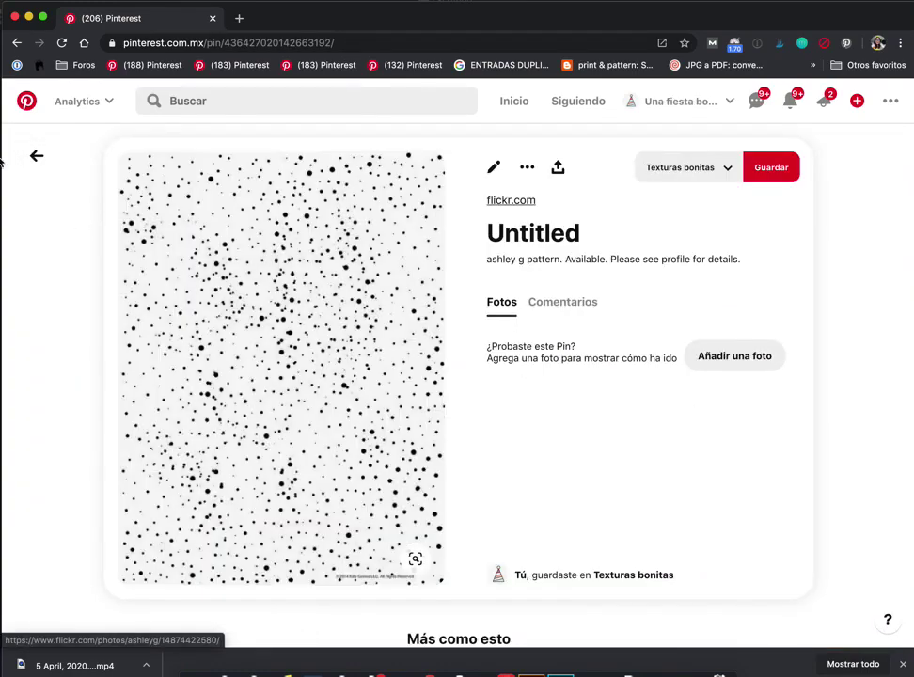
click(36, 156)
scroll(311, 341, down, 5)
scroll(312, 340, down, 5)
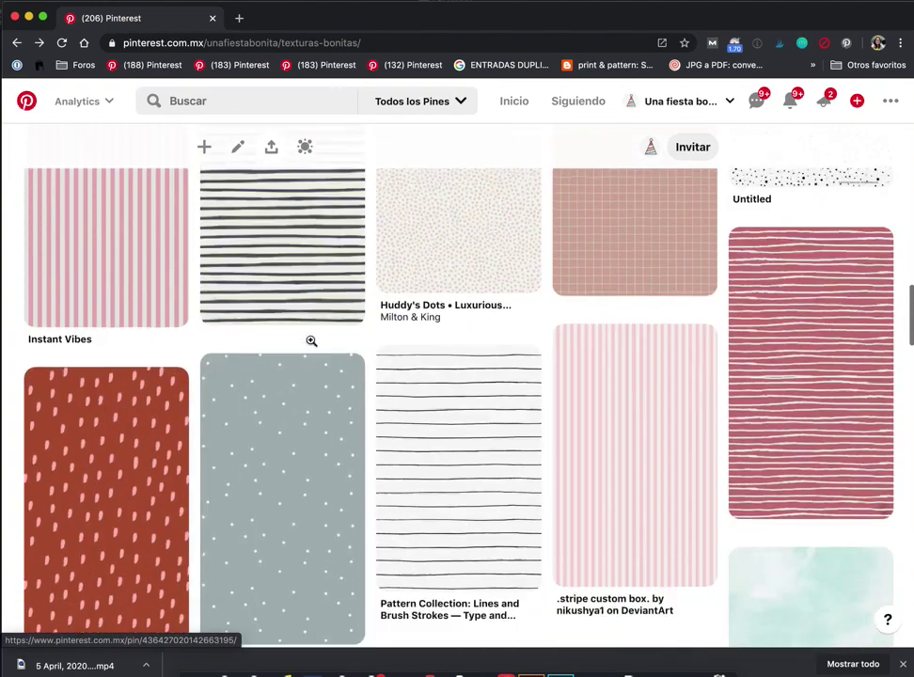
scroll(311, 340, down, 3)
scroll(311, 340, down, 3)
scroll(311, 341, down, 3)
scroll(311, 340, down, 3)
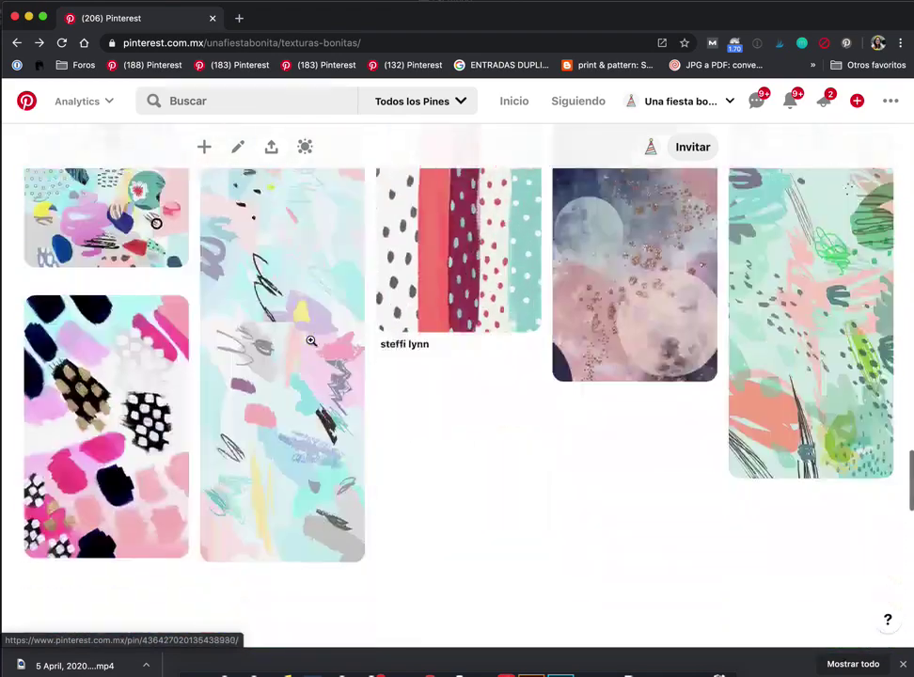
scroll(311, 341, up, 10)
scroll(311, 340, up, 5)
scroll(311, 340, up, 3)
scroll(311, 340, up, 5)
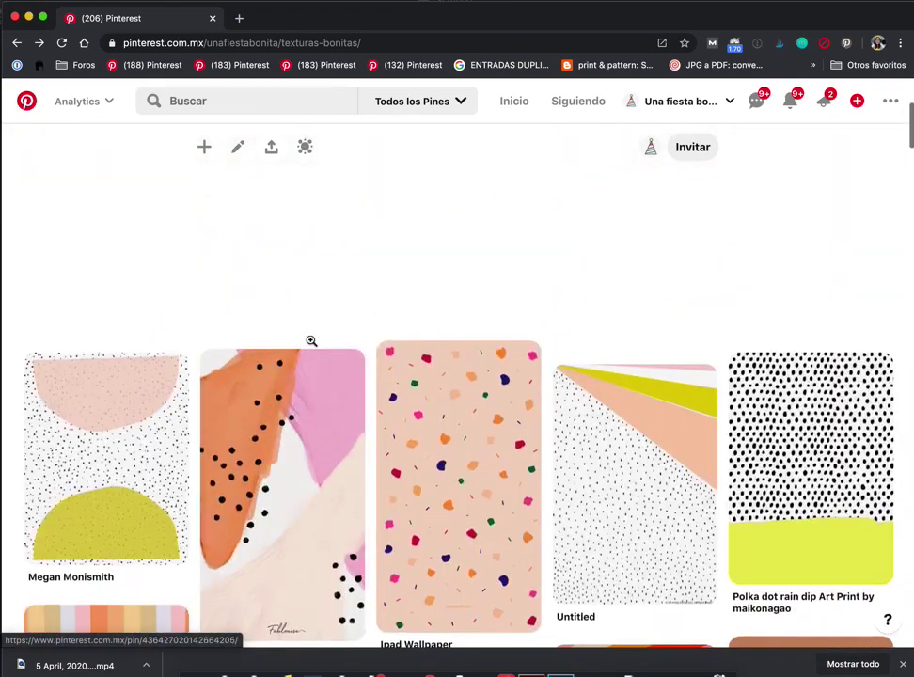
scroll(311, 341, up, 3)
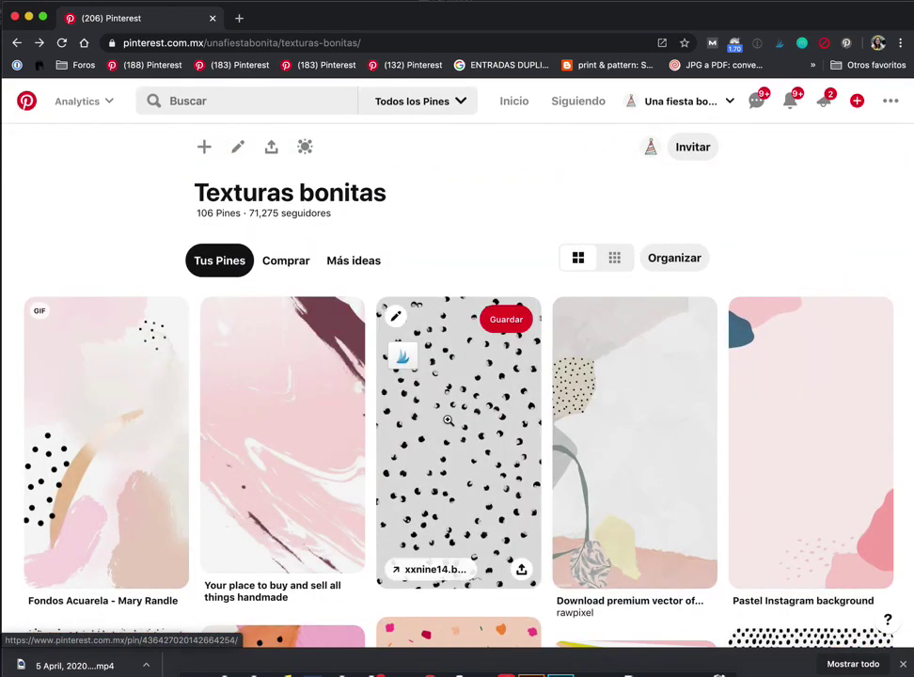
click(447, 420)
Save the black dotted pattern image to the desktop as 'ejemplo 1'
right_click(350, 389)
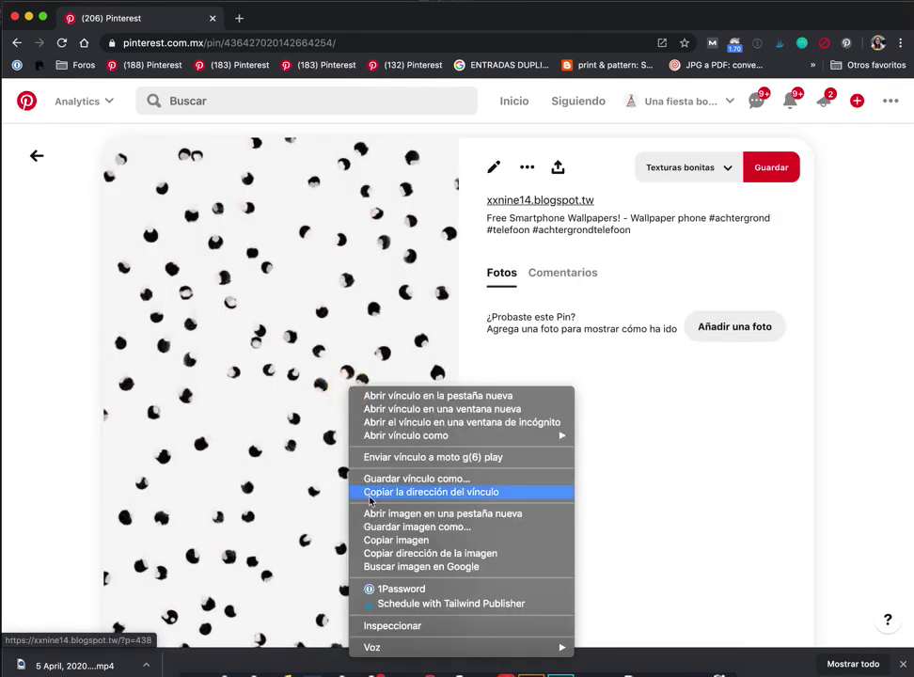
click(380, 526)
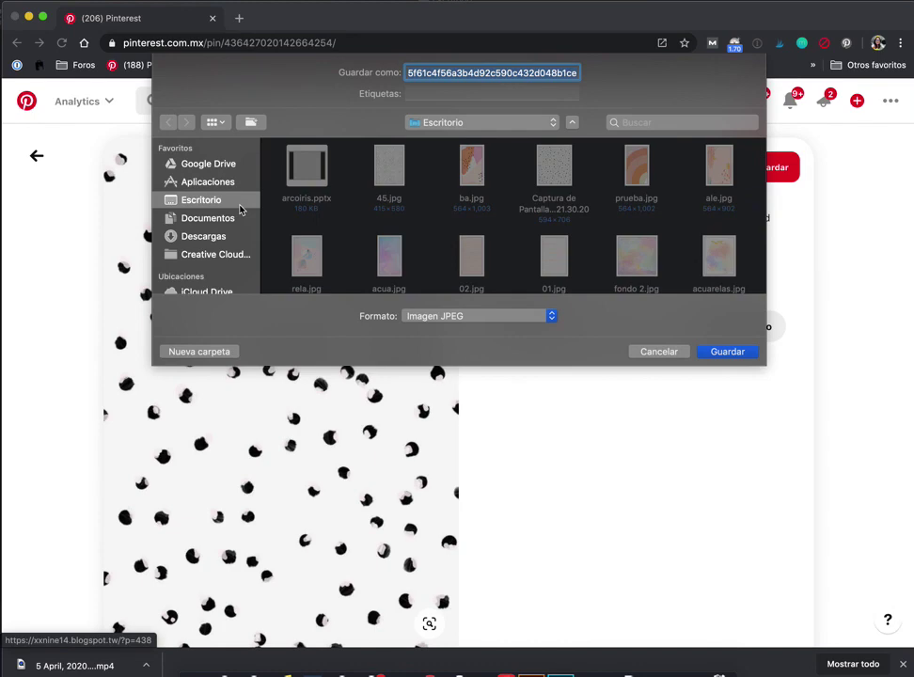
text(ejemplo 1)
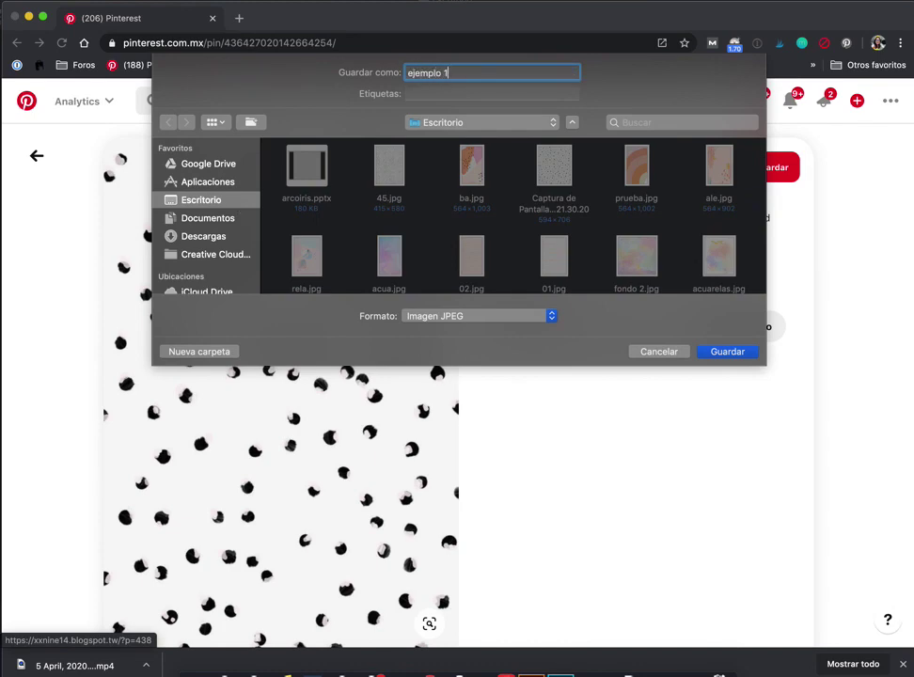
key(Return)
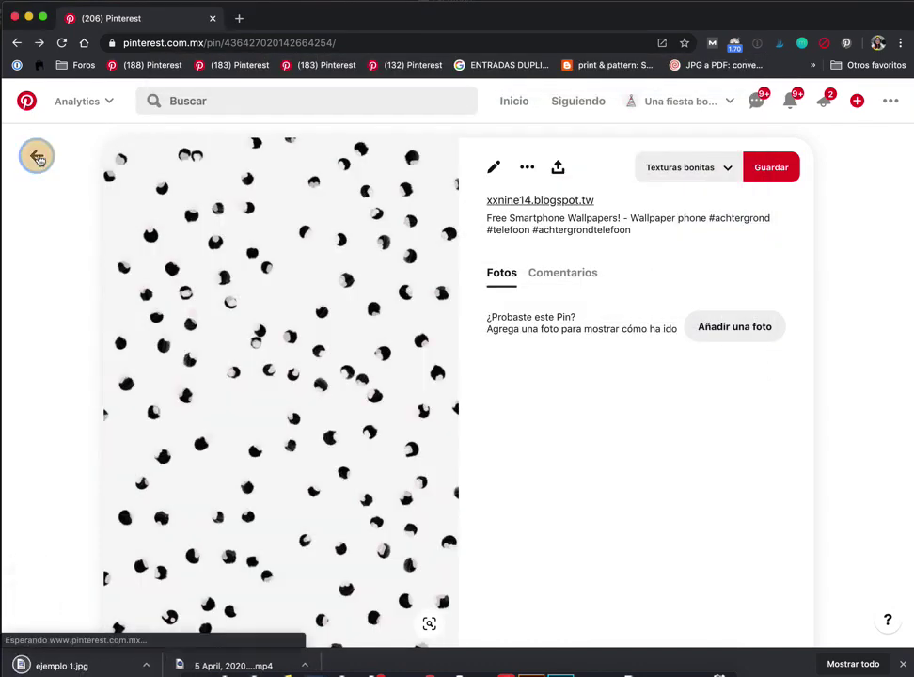
Open the striped rainbow pin, save its image as 'ejemplo 2', and return to PowerPoint
scroll(496, 401, down, 5)
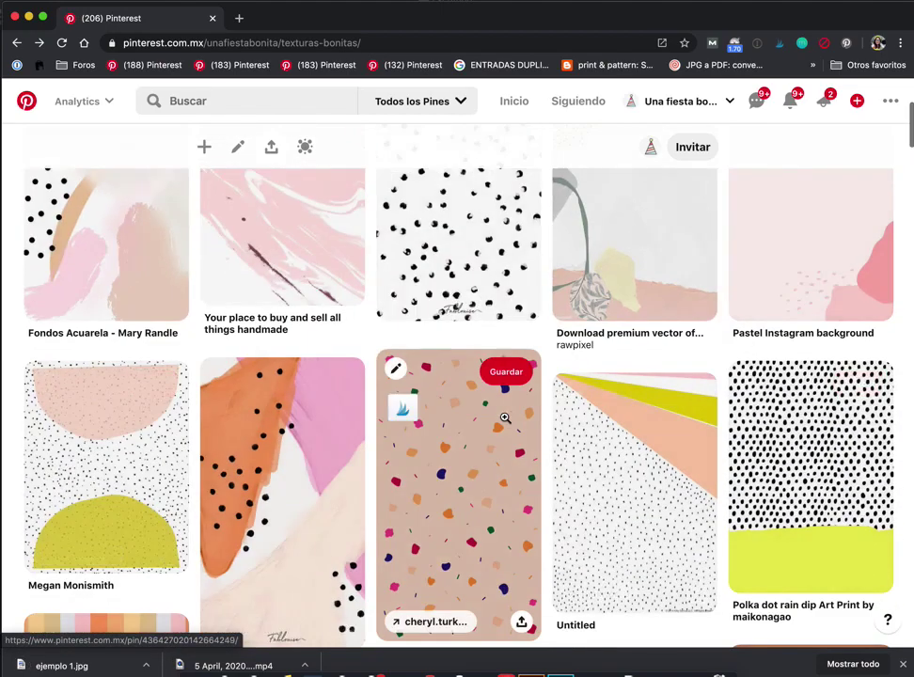
scroll(504, 418, down, 2)
scroll(504, 417, down, 2)
scroll(504, 417, down, 2)
scroll(504, 418, down, 2)
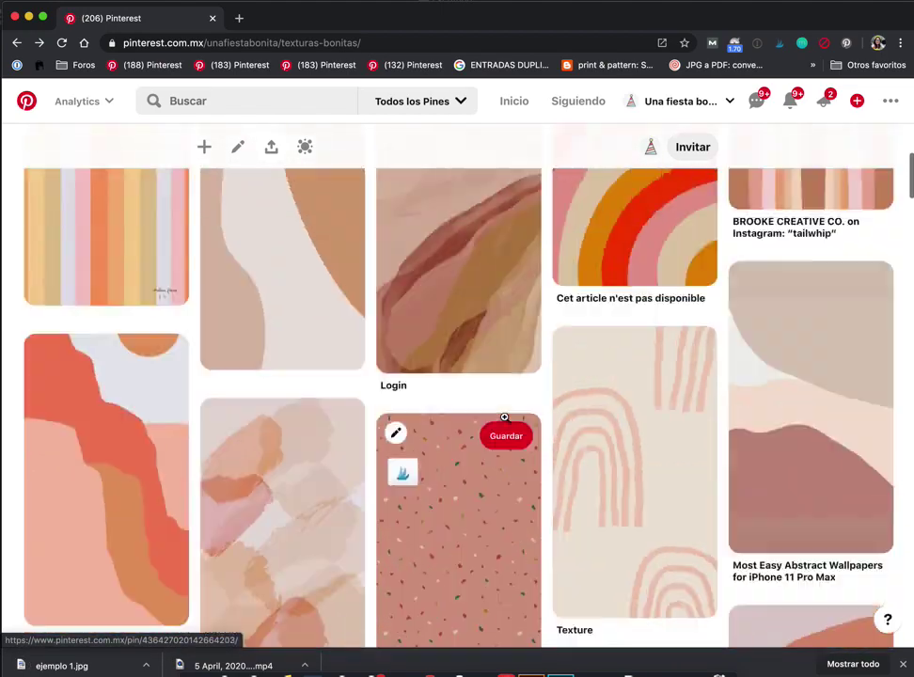
scroll(503, 416, up, 3)
click(675, 430)
right_click(321, 393)
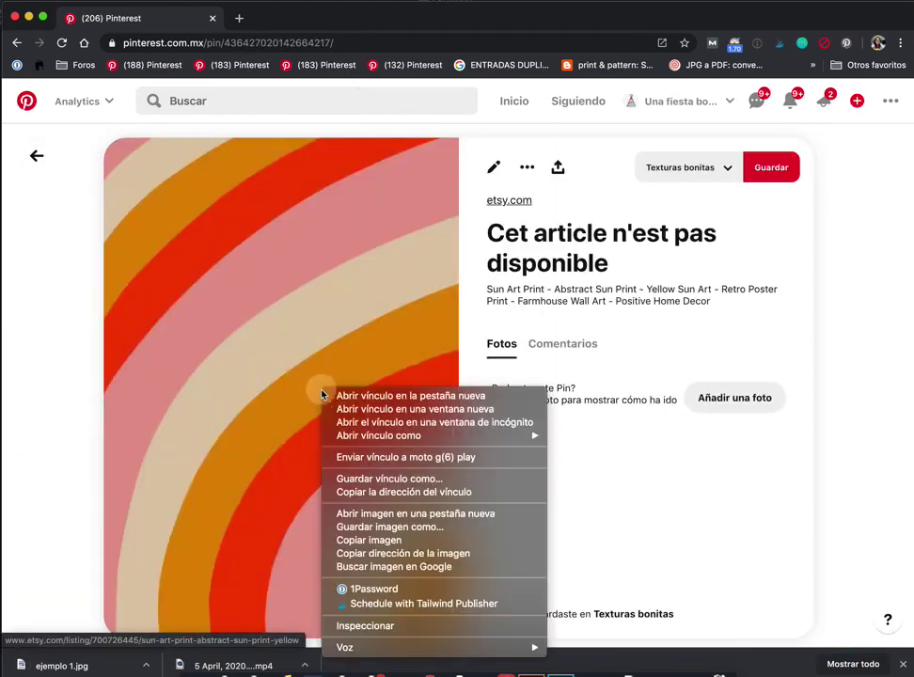
click(371, 526)
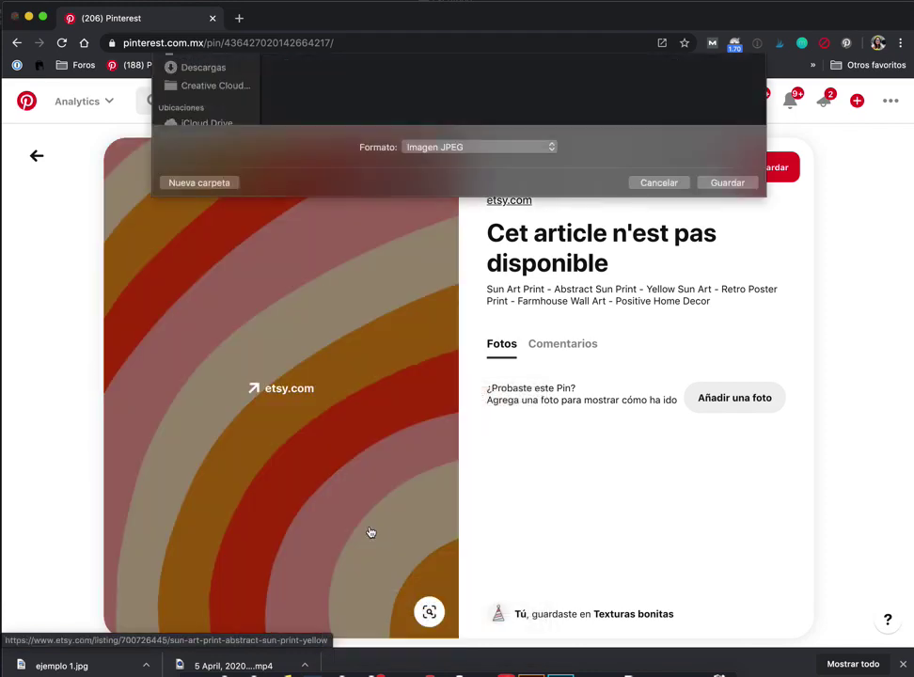
text(ejemplo 2)
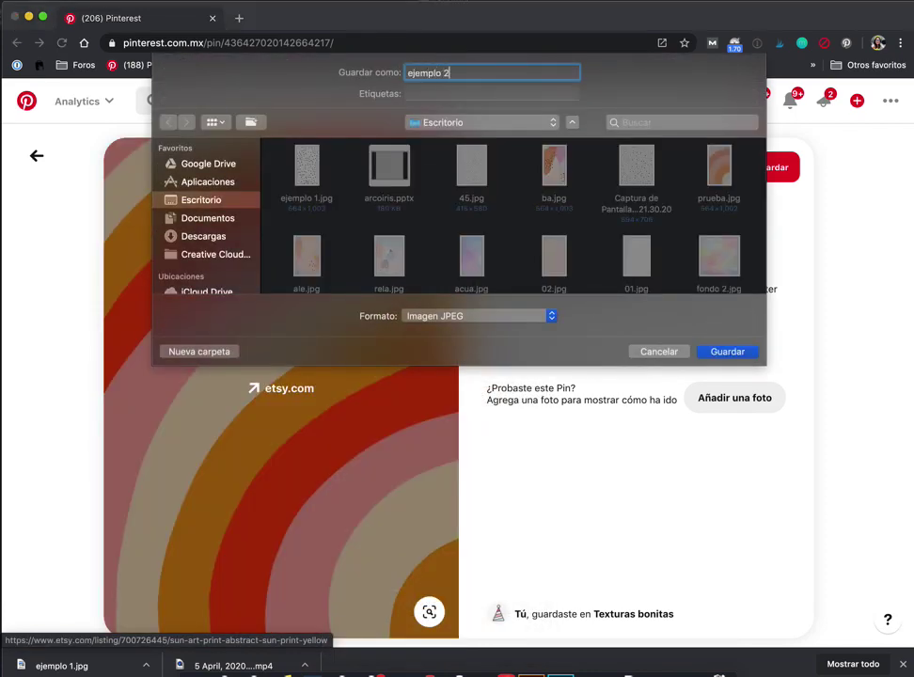
key(Return)
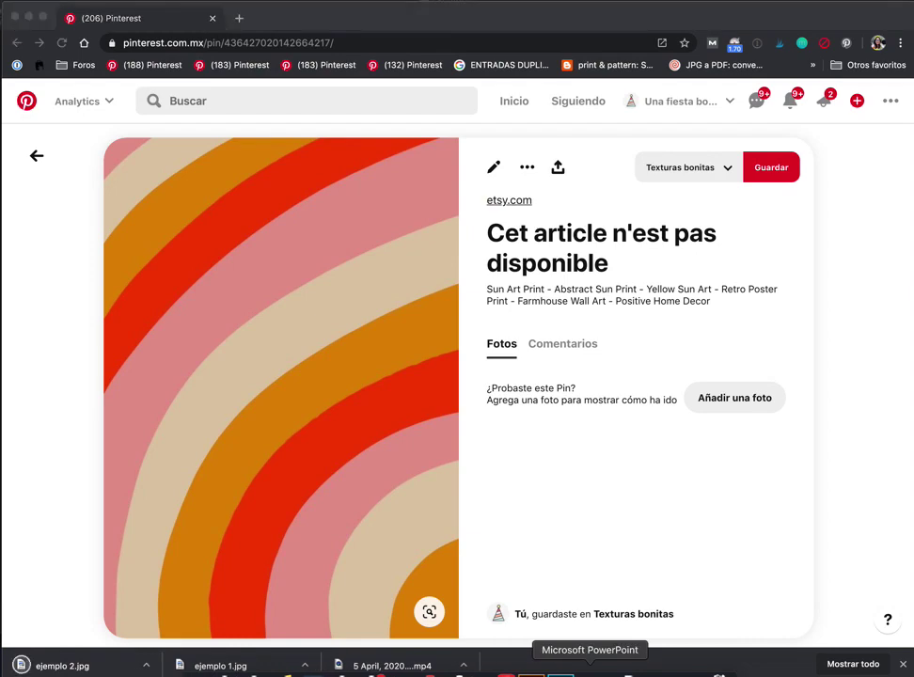
click(589, 670)
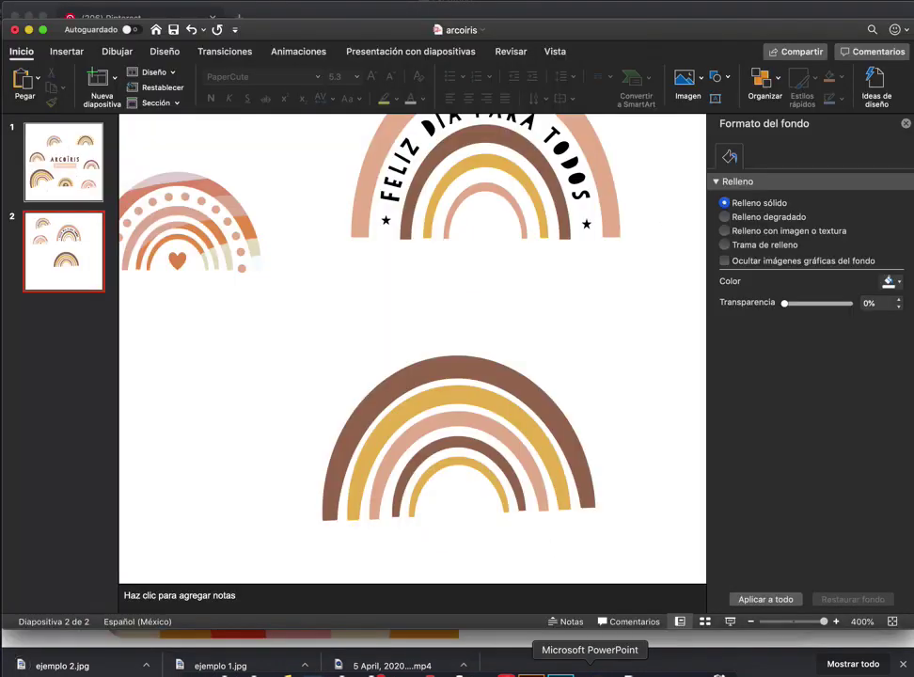
Select the lower rainbow's inner arcs and switch them to a picture or texture fill
click(528, 387)
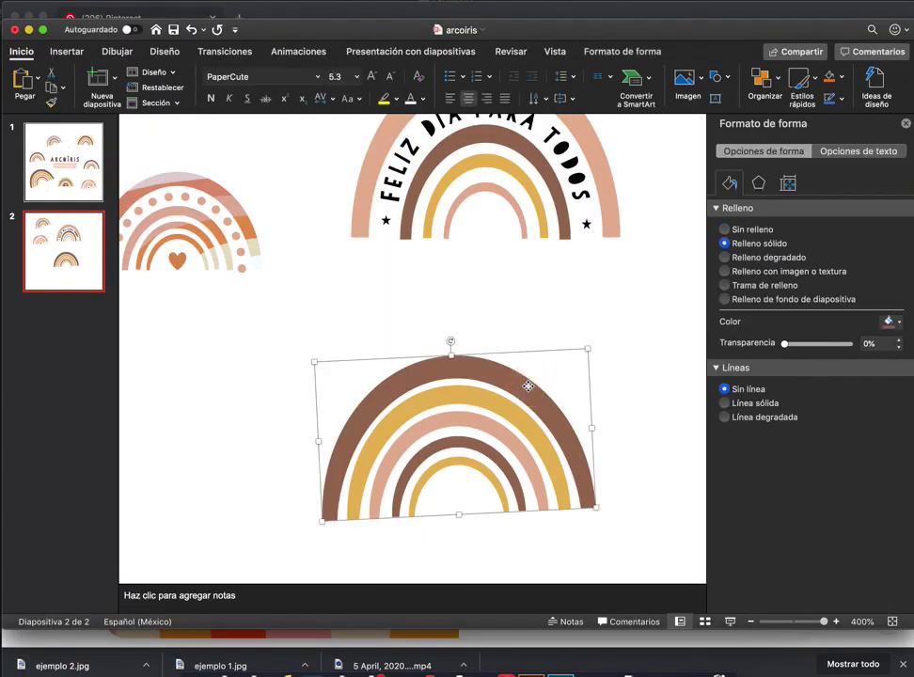
click(518, 451)
click(487, 479)
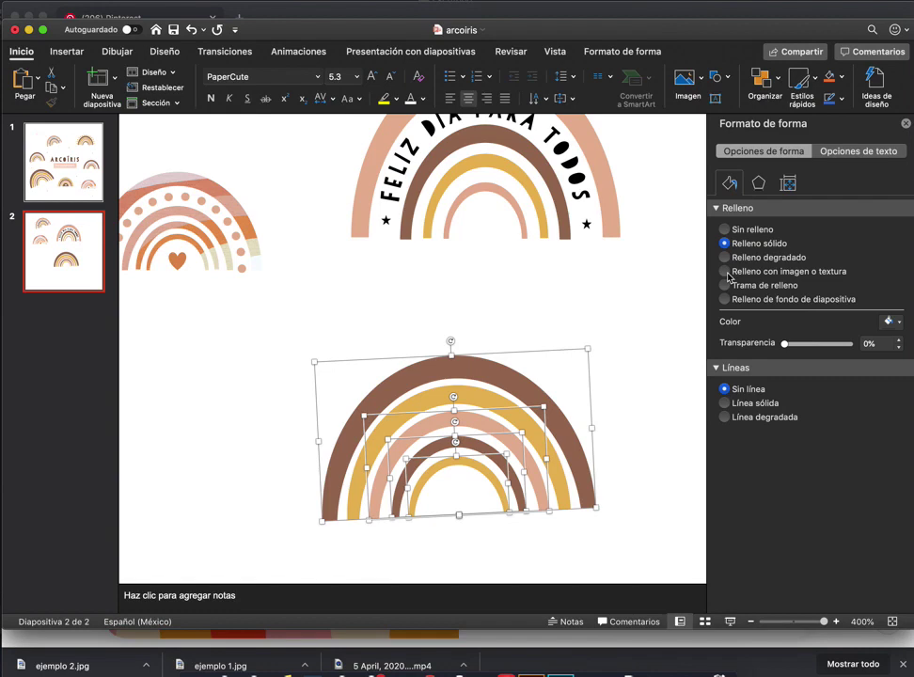
click(726, 273)
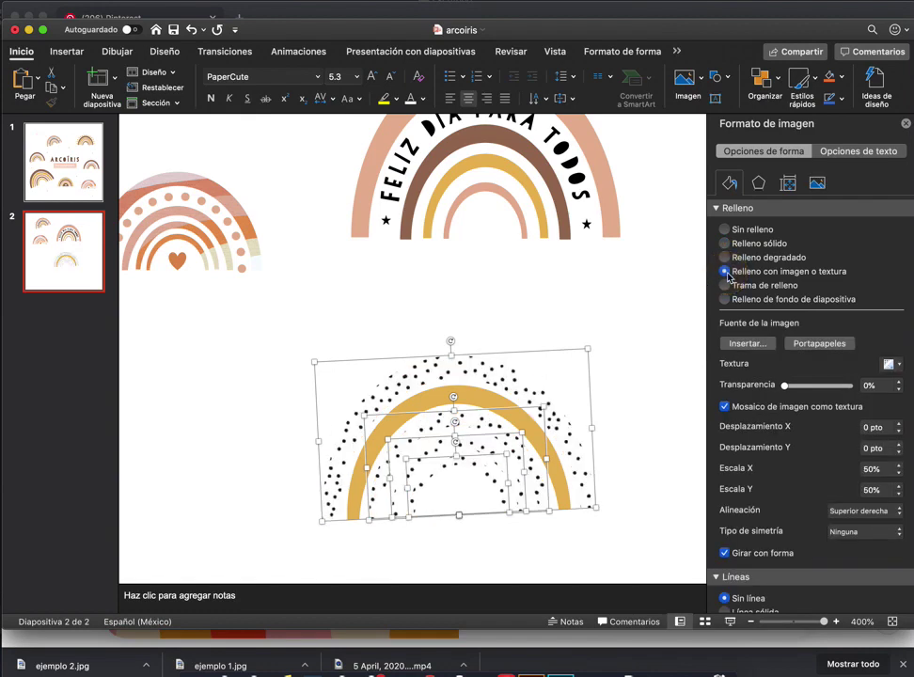
Fill the arcs with the ejemplo 2.jpg image, tiled as a texture
click(747, 345)
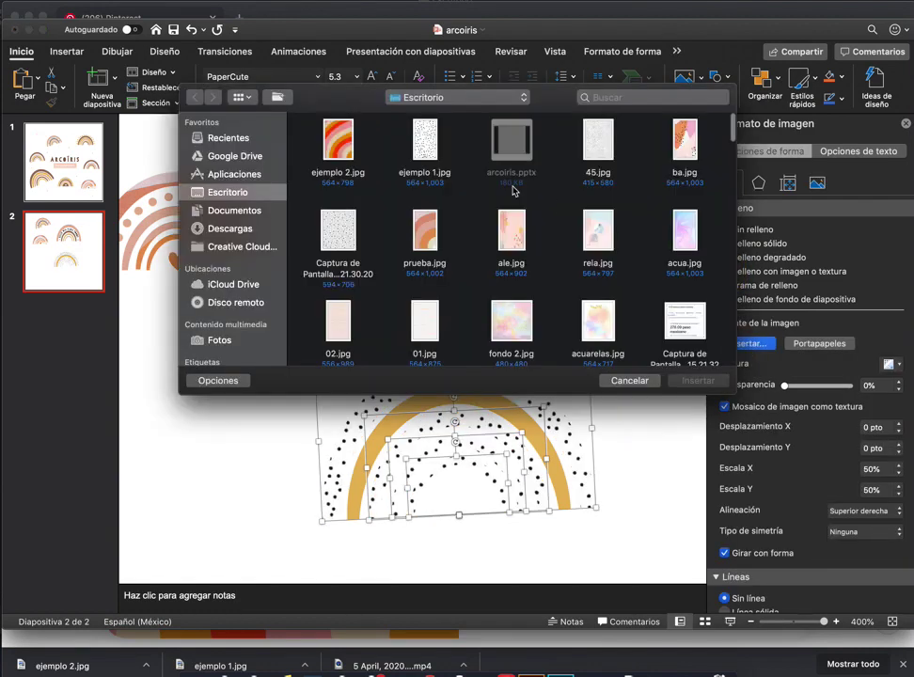
click(338, 141)
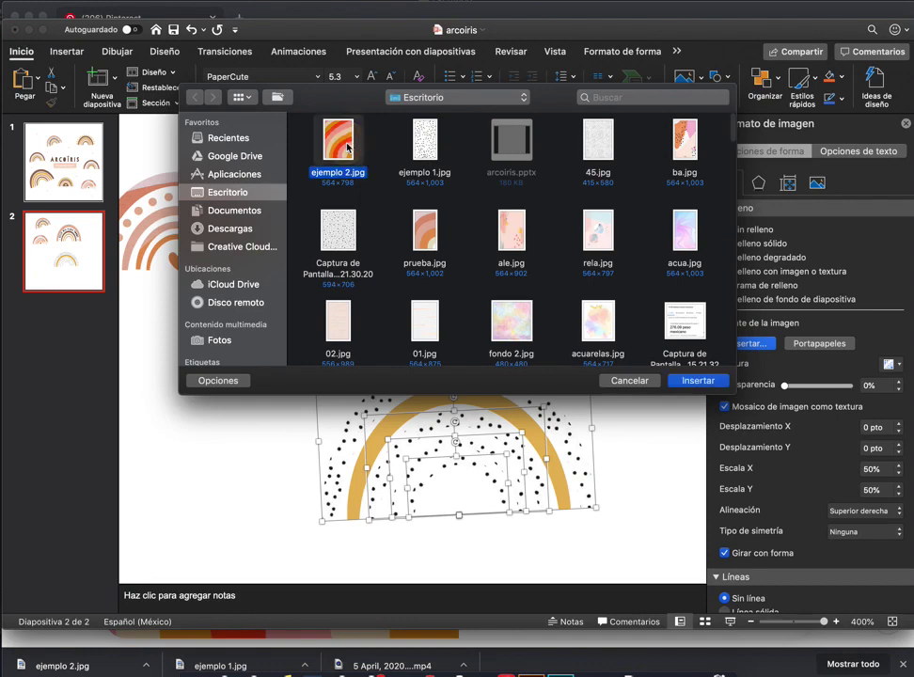
click(700, 380)
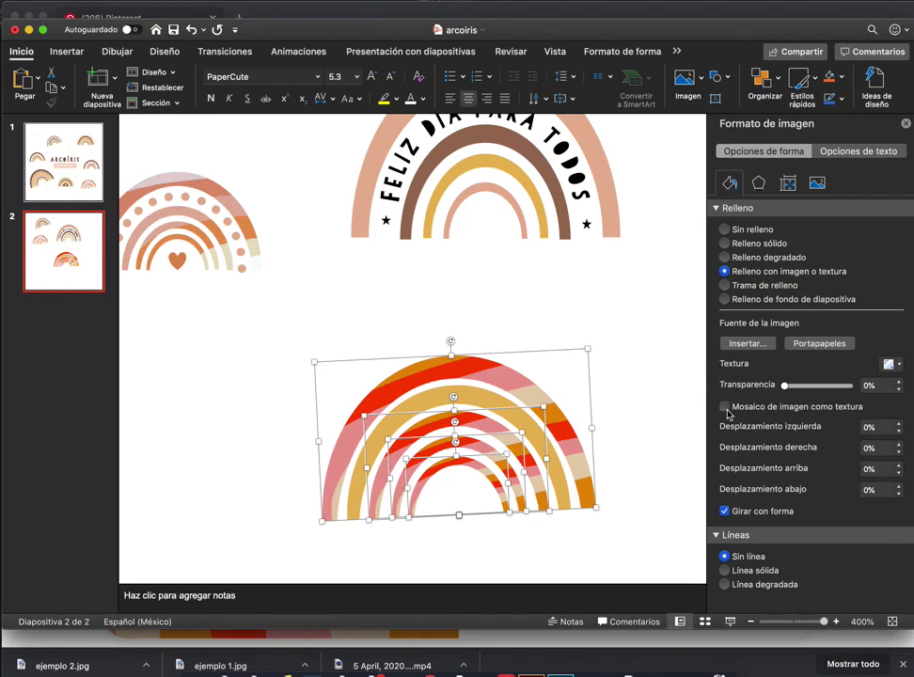
click(724, 407)
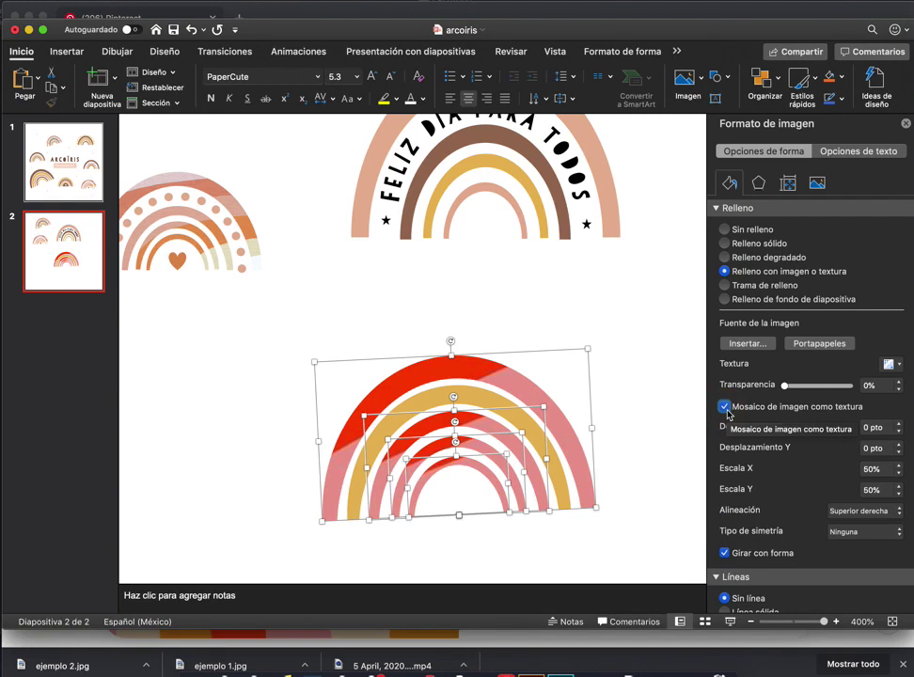
Delete the yellow arc from the lower rainbow
click(645, 394)
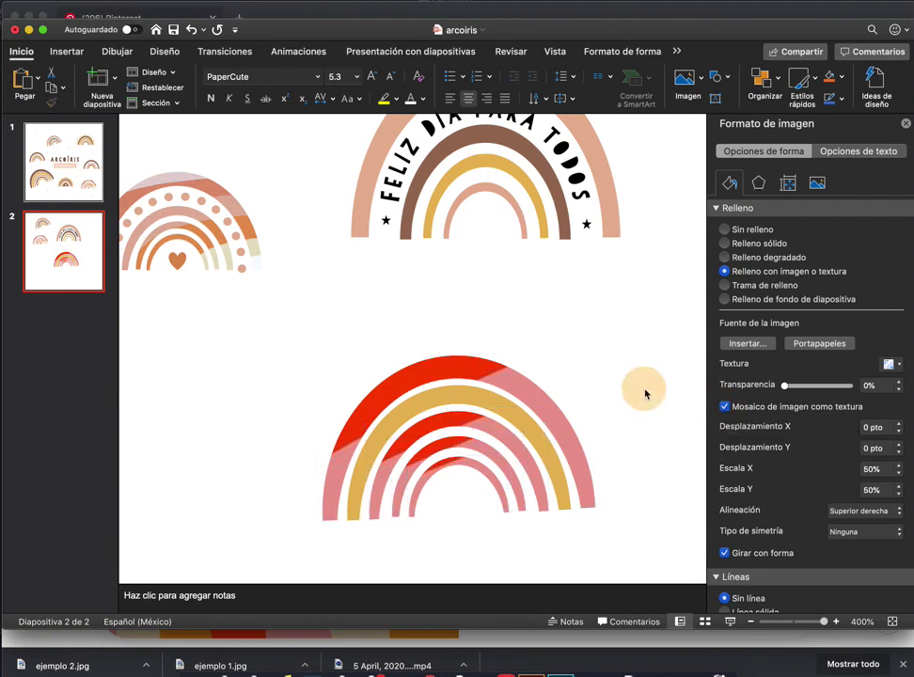
click(525, 421)
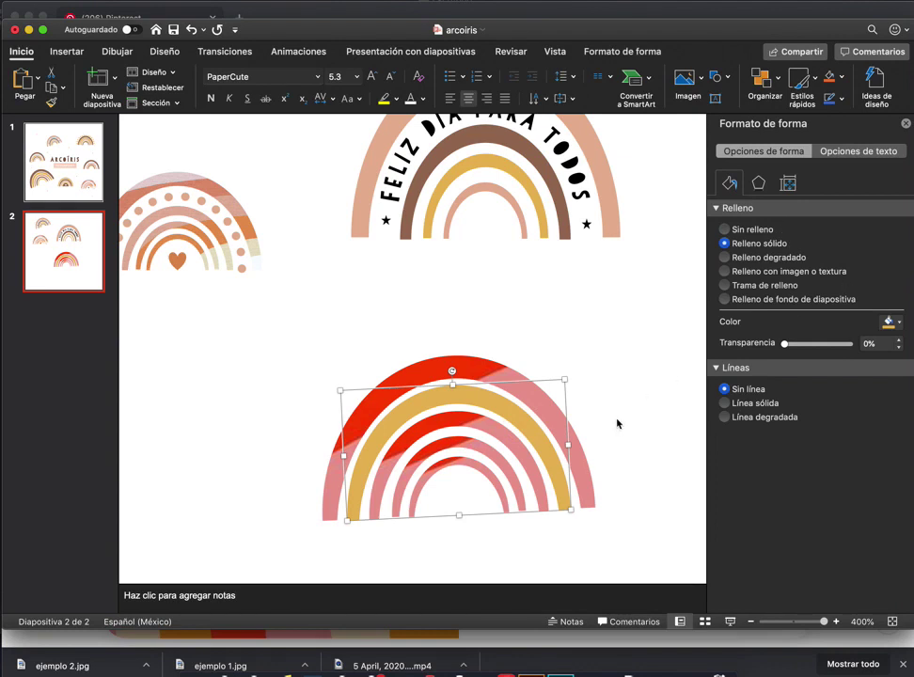
key(Delete)
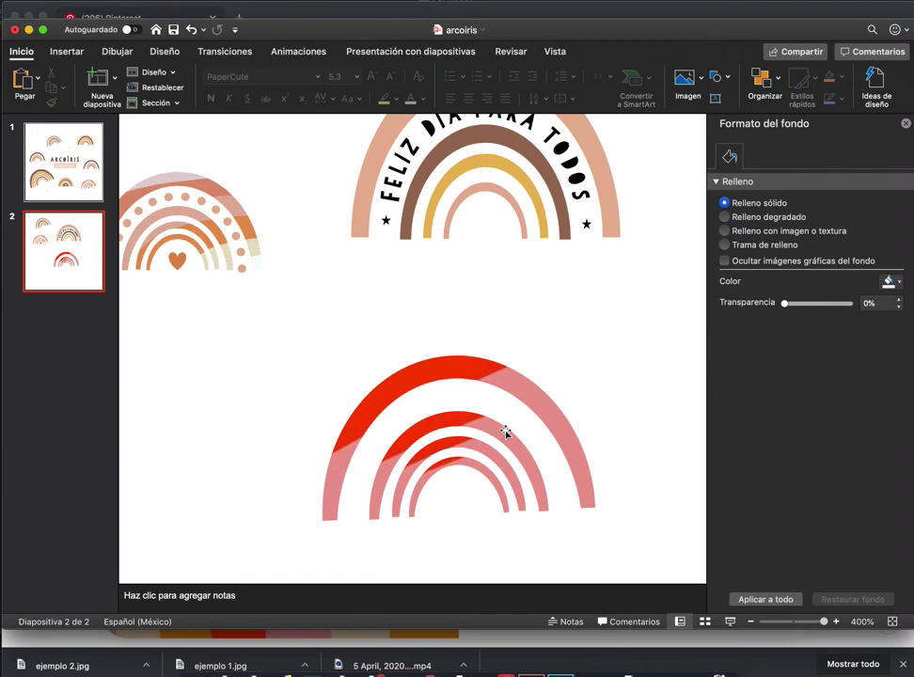
Align the outer arc's texture to Izquierda and the inner arcs' texture to Inferior derecha
click(505, 432)
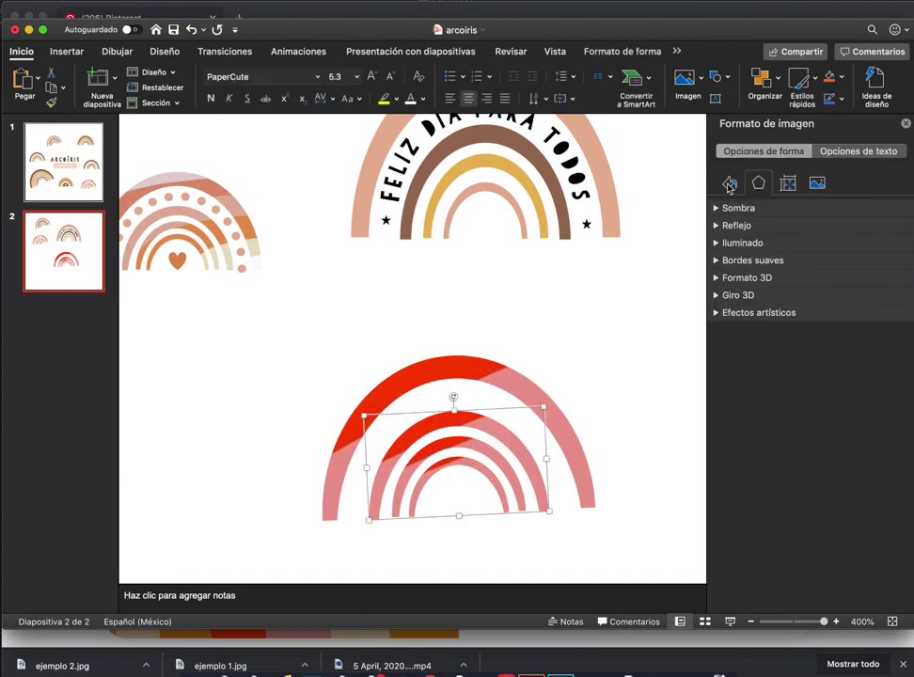
click(729, 185)
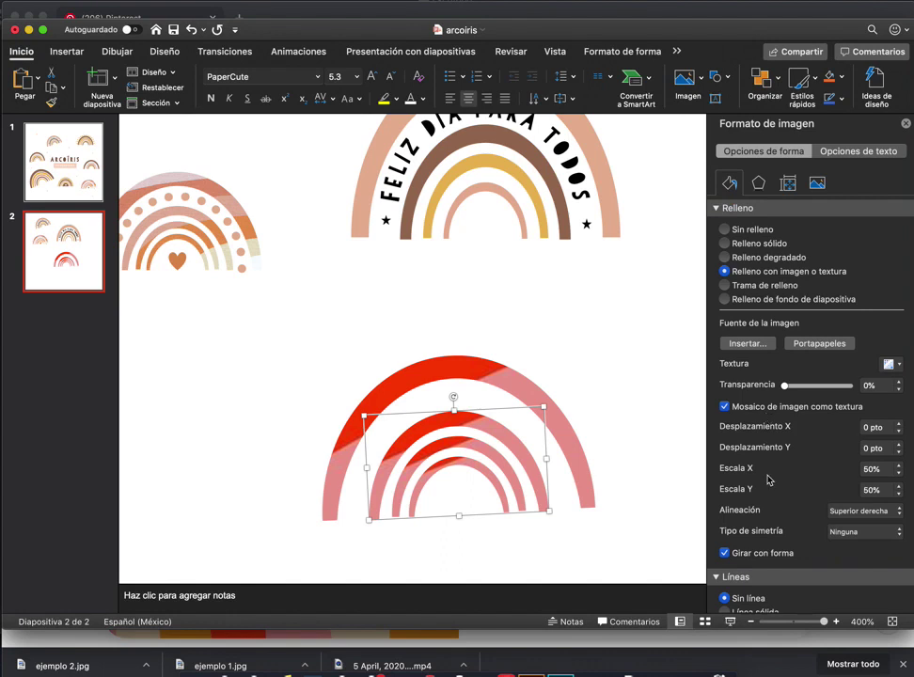
click(845, 509)
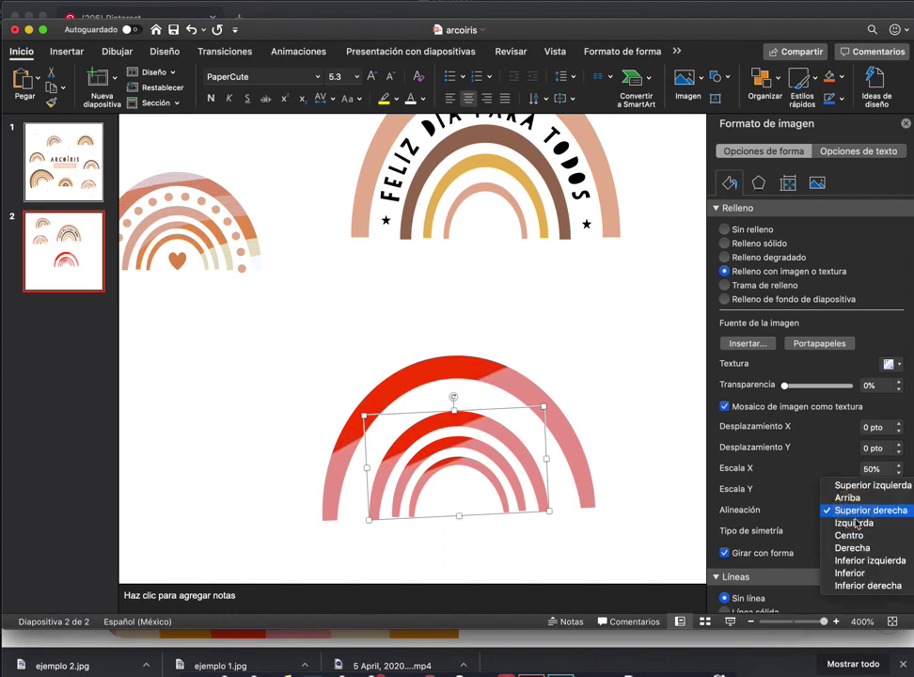
click(867, 522)
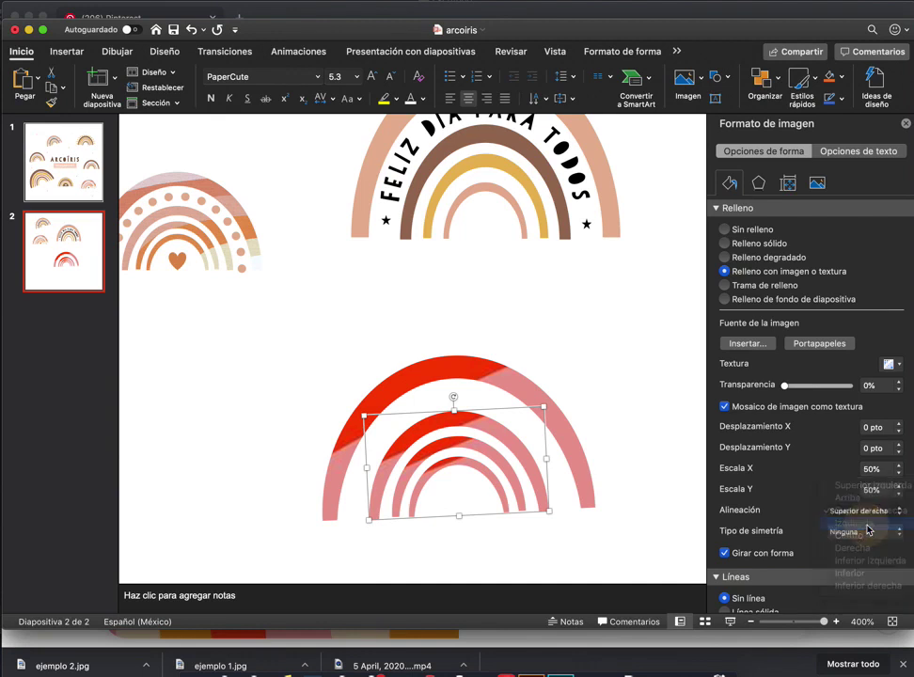
drag(516, 457, 499, 460)
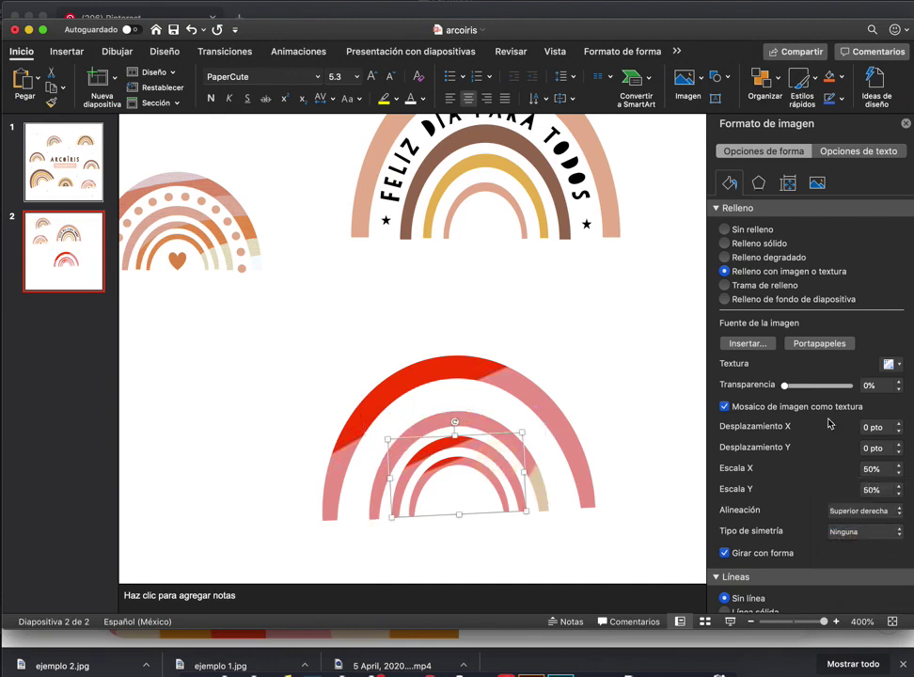
click(835, 508)
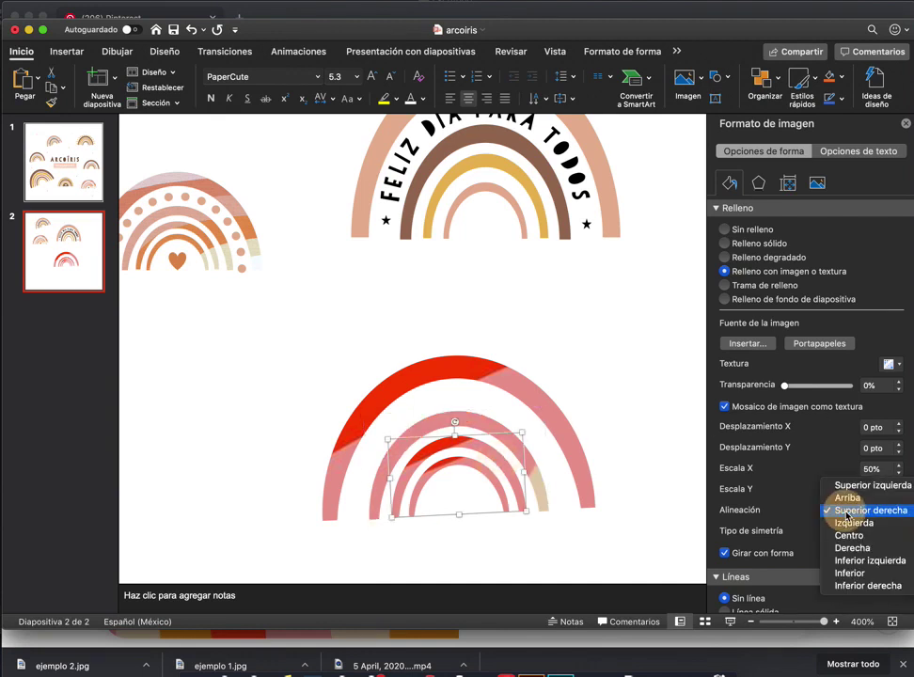
click(846, 585)
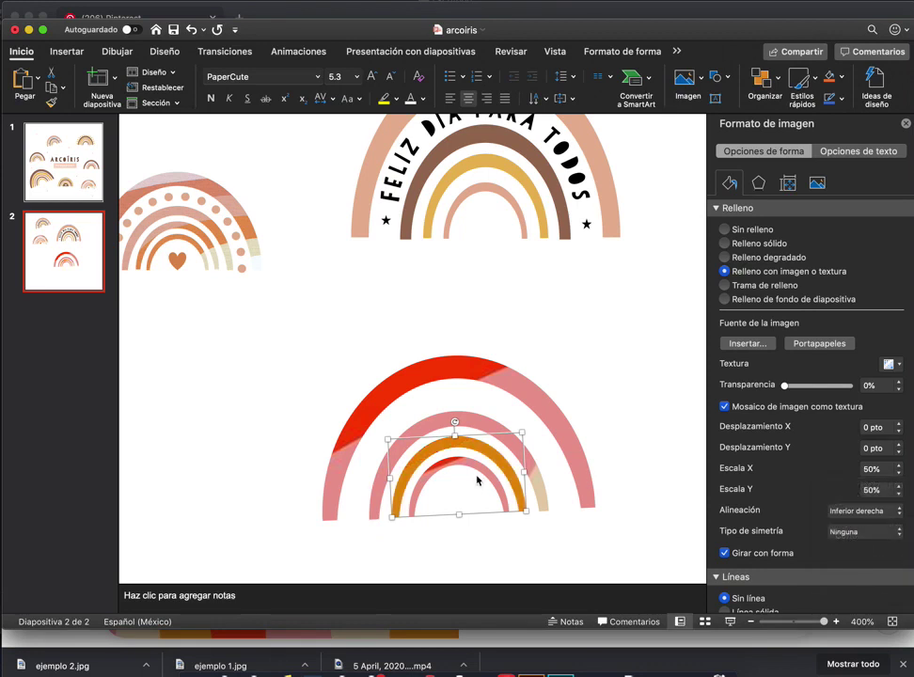
Set the innermost arcs' texture alignment to Arriba, then Centro
click(485, 473)
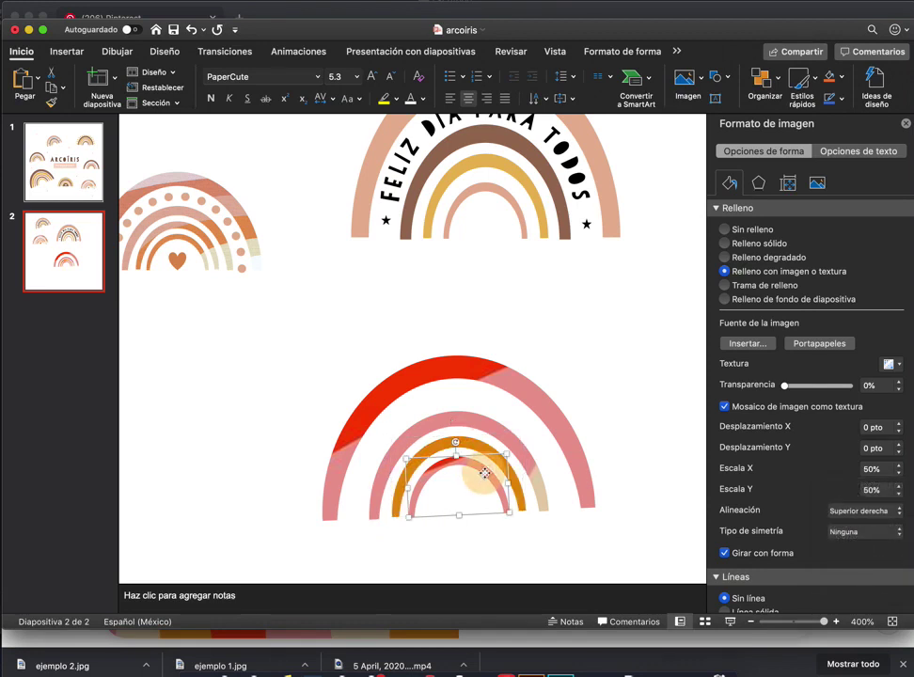
click(869, 516)
click(844, 497)
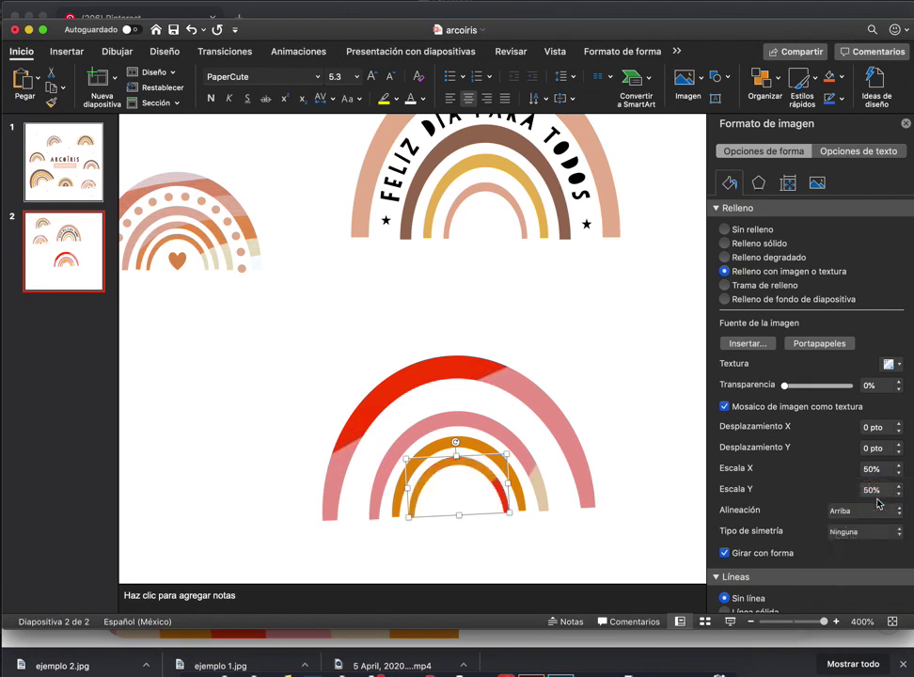
click(848, 510)
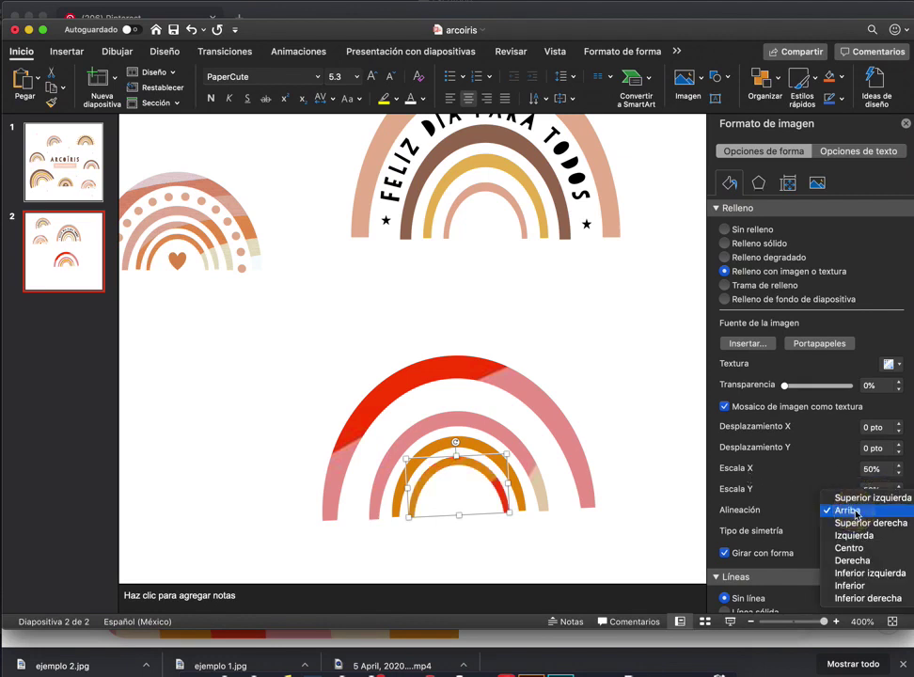
click(870, 549)
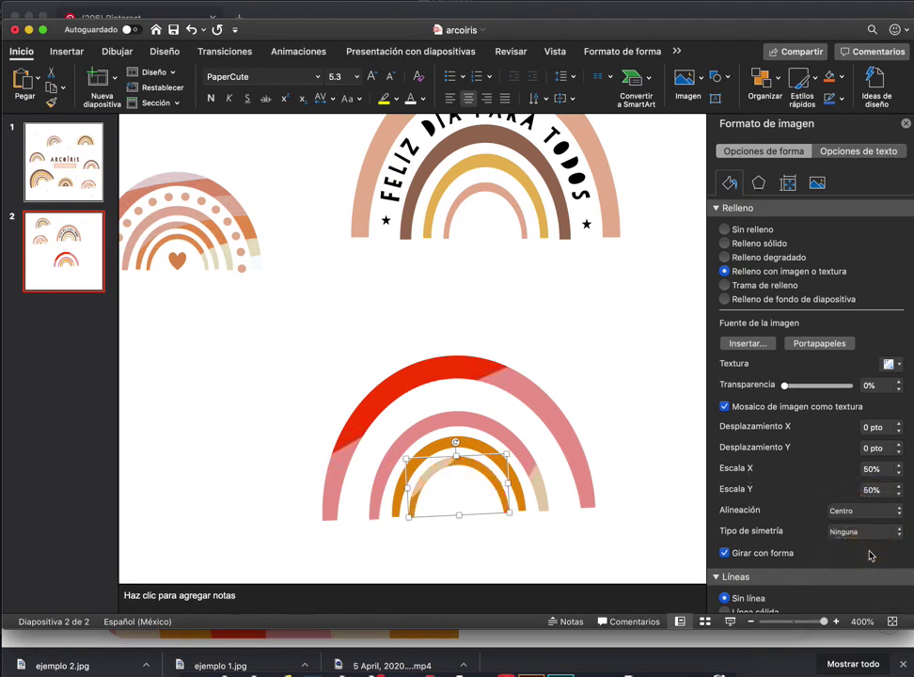
click(642, 425)
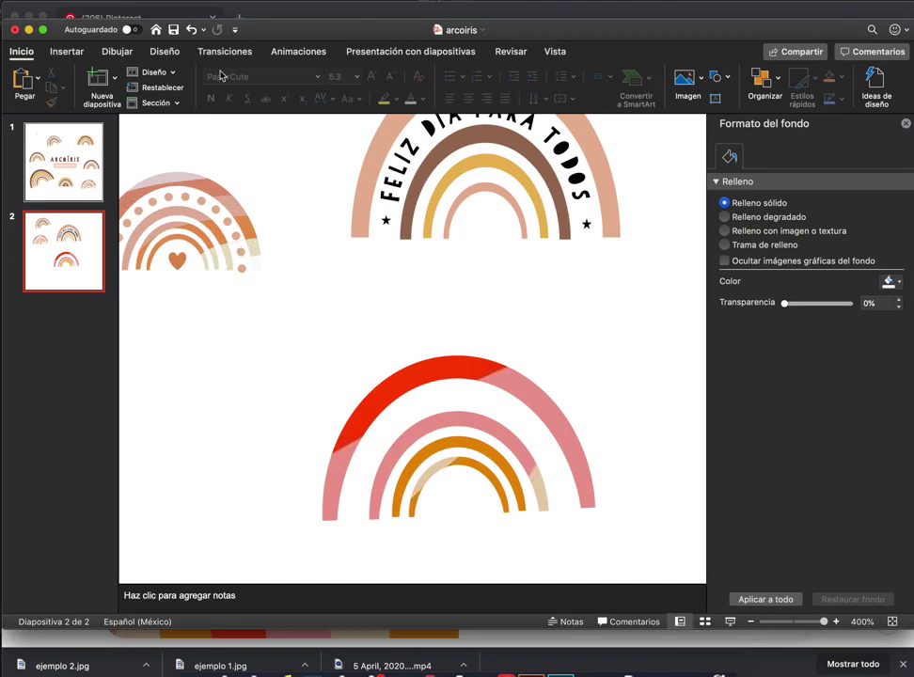
Insert an Arco shape onto slide 2
click(64, 57)
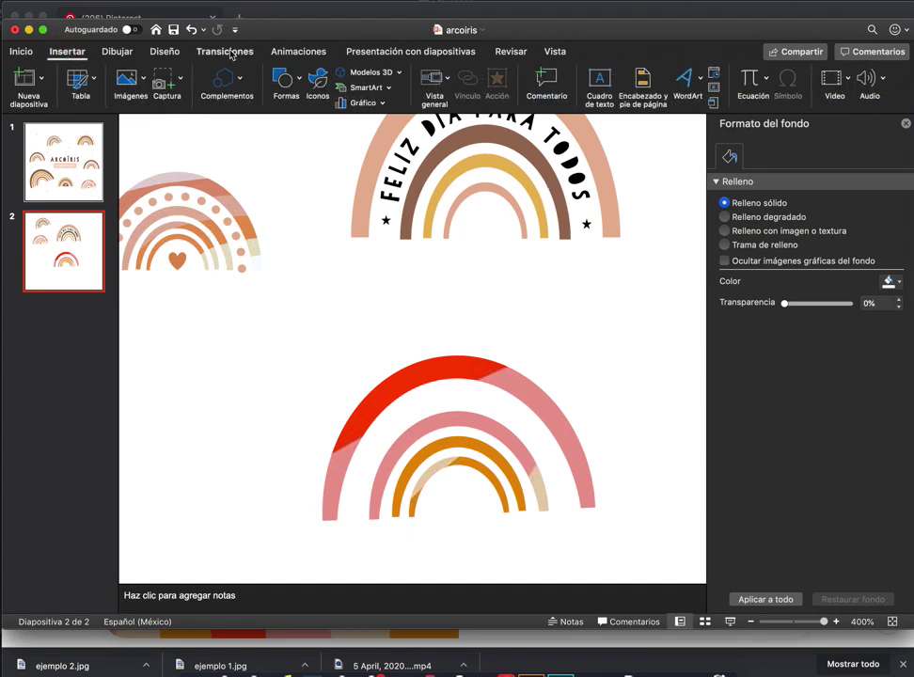
click(284, 83)
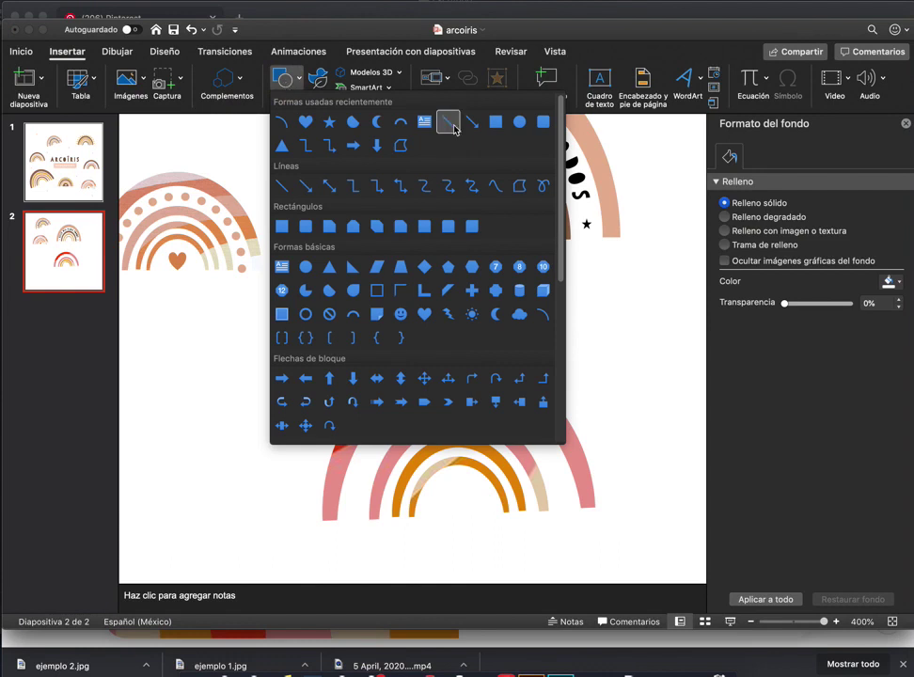
click(544, 315)
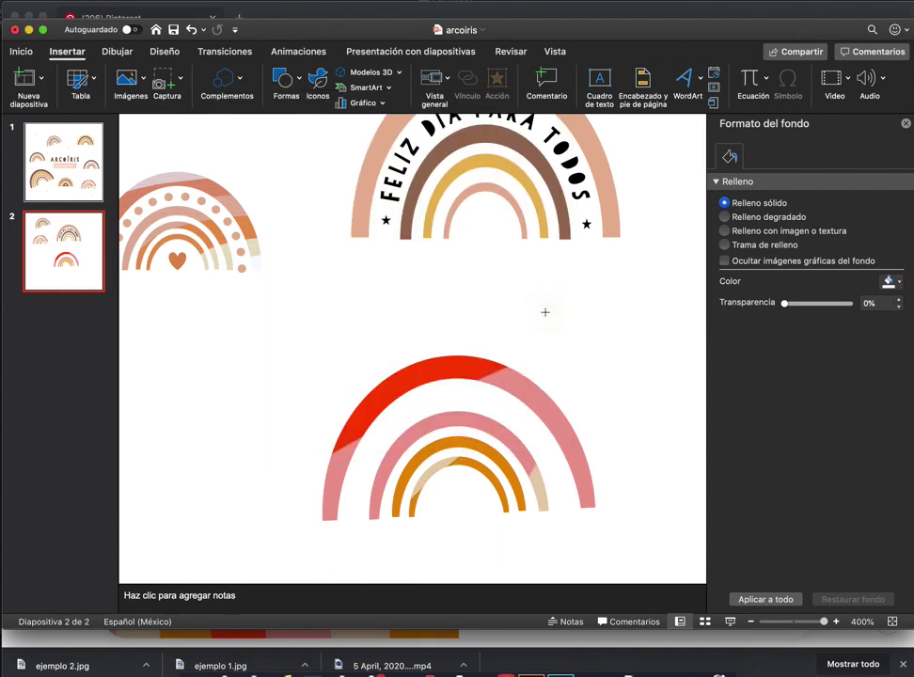
click(601, 314)
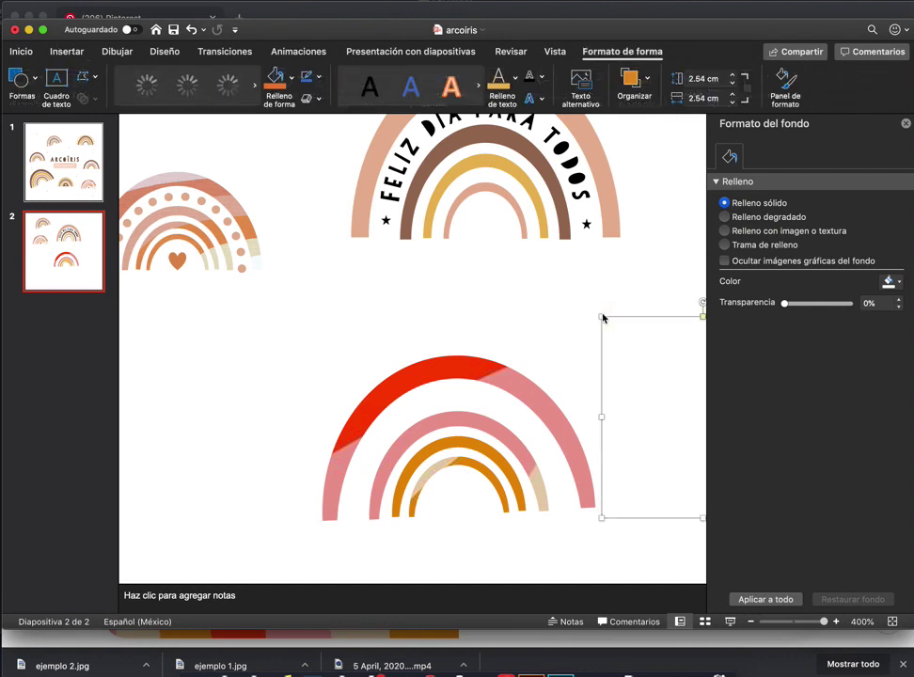
Shape the arc into a half circle and fit it between the rainbow's red and pink bands
drag(704, 319, 536, 299)
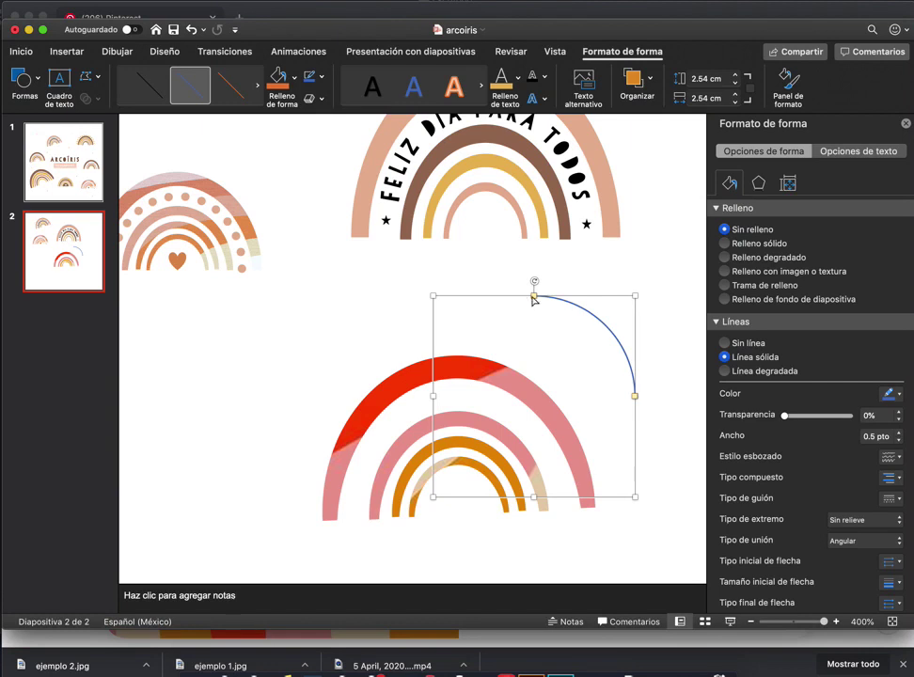
drag(532, 297, 442, 406)
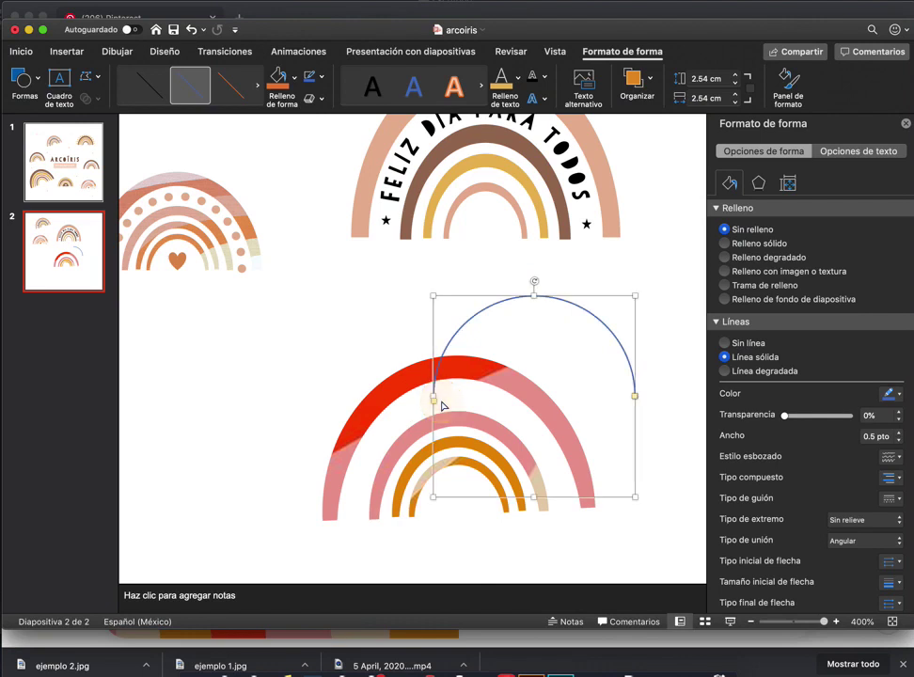
drag(591, 311, 521, 439)
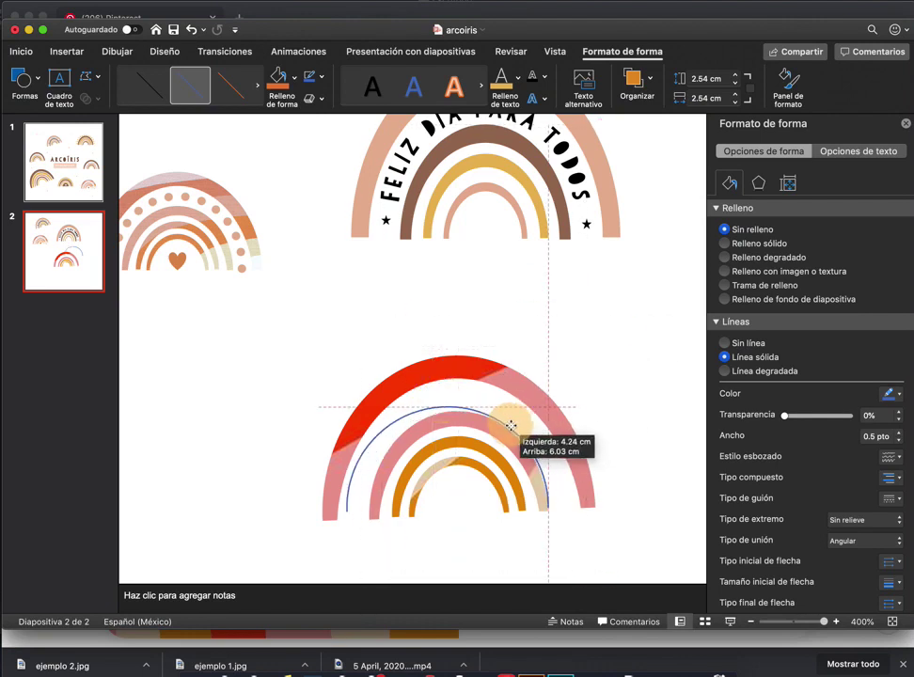
drag(522, 439, 514, 428)
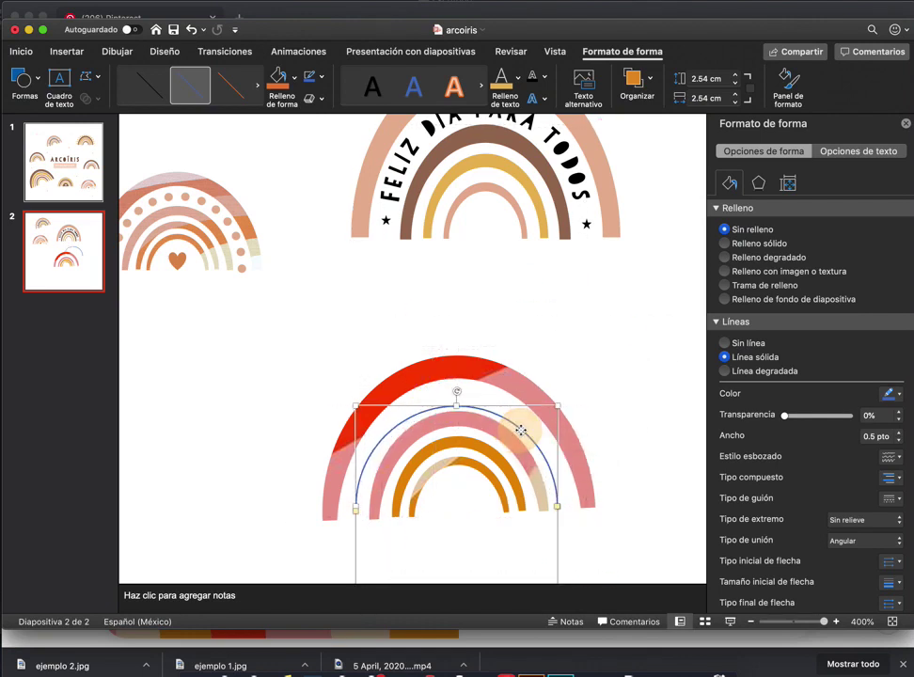
click(457, 405)
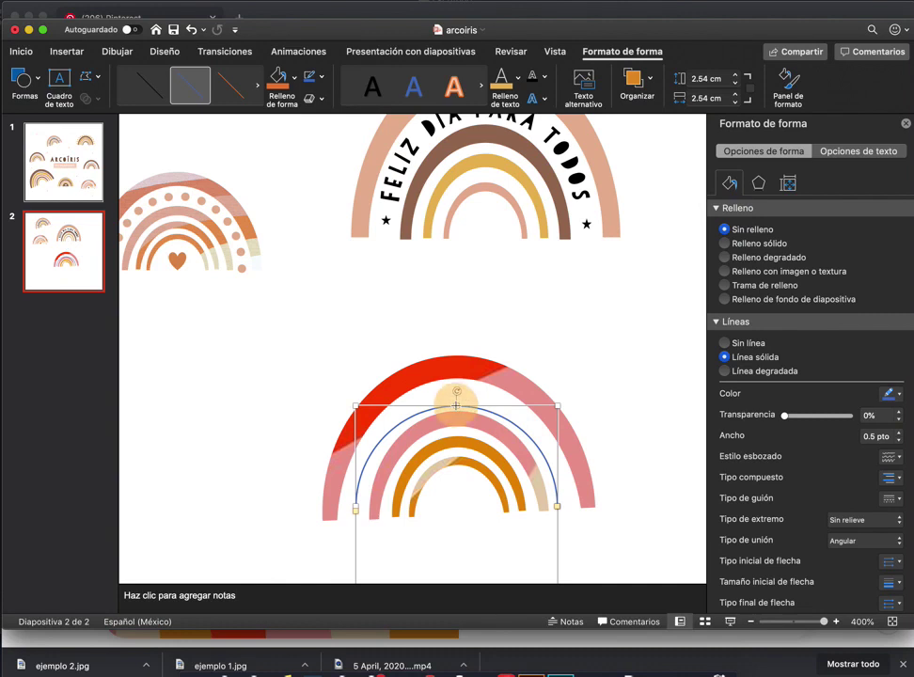
drag(457, 406, 456, 380)
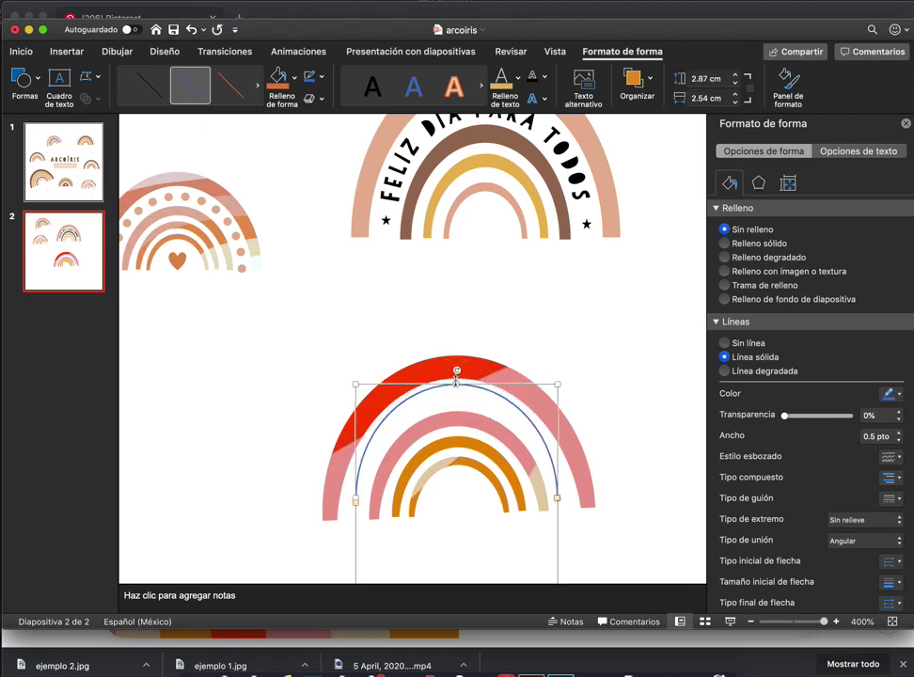
key(Down)
key(Down)
key(Down)
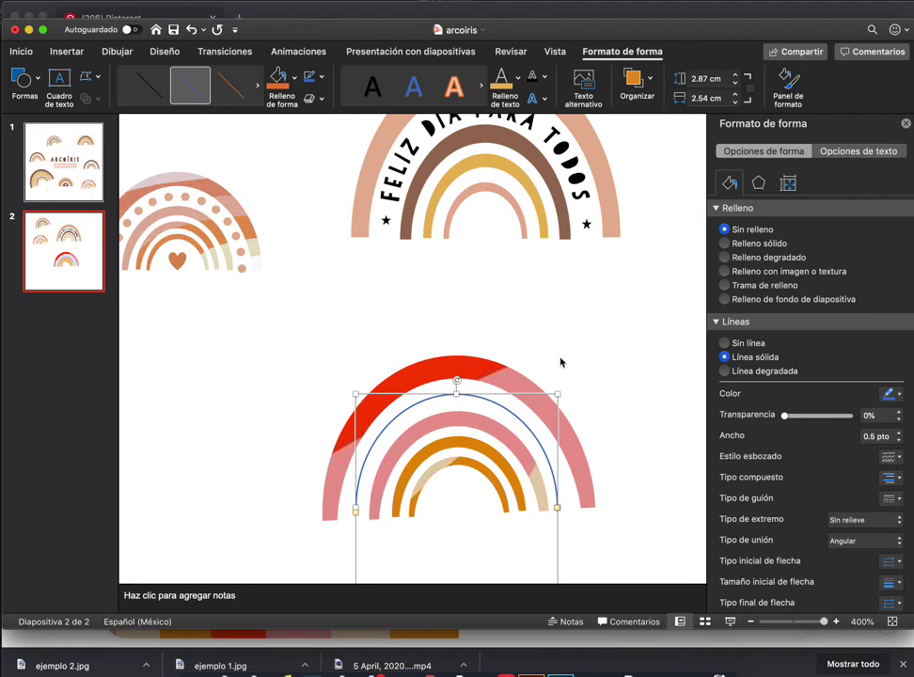
Colour the arc line with the orange sampled from the rainbow's orange band
click(890, 399)
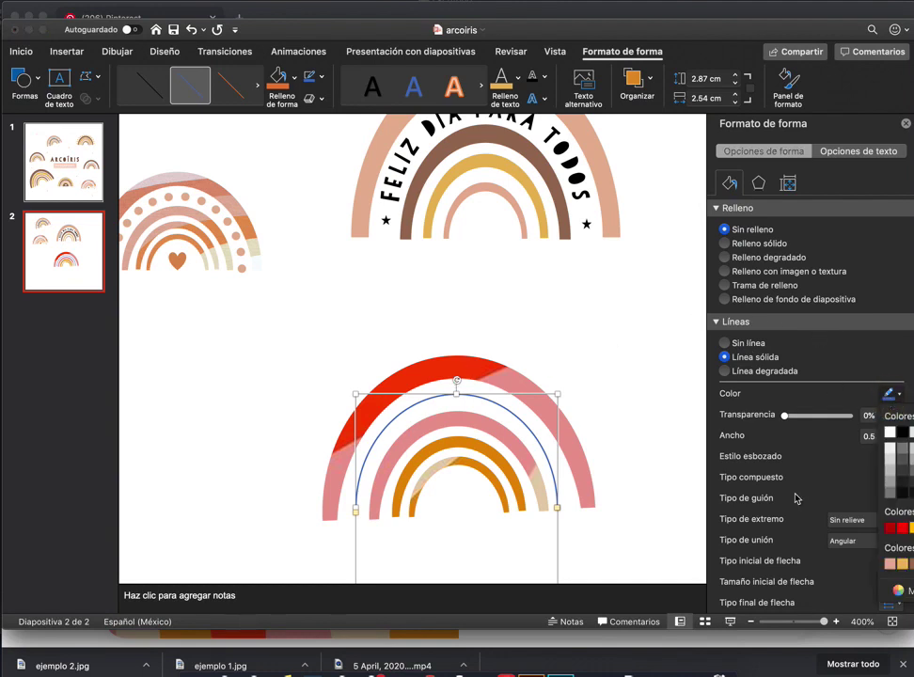
click(895, 591)
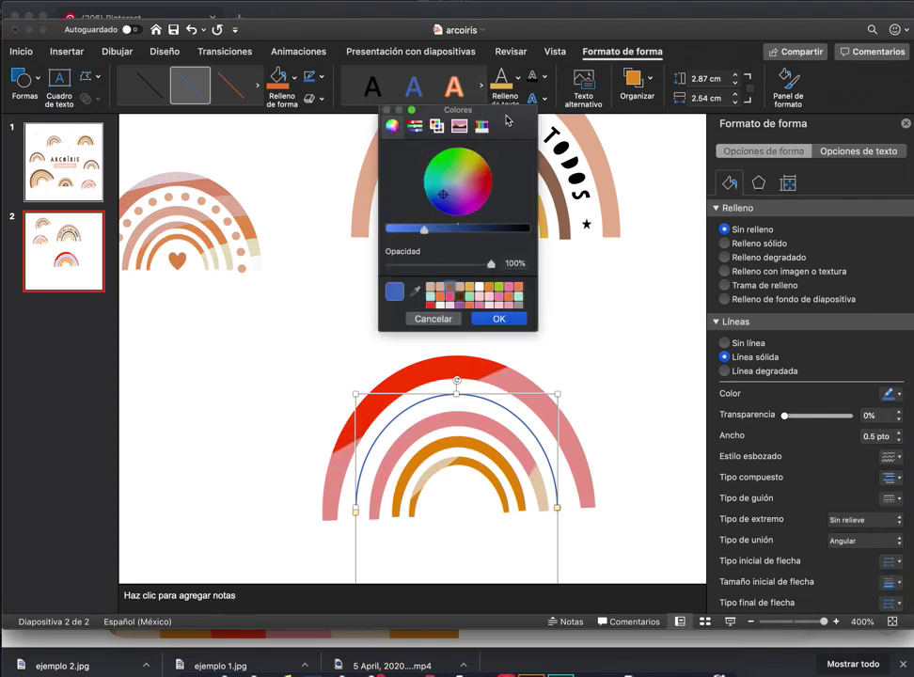
drag(460, 107, 254, 122)
click(209, 308)
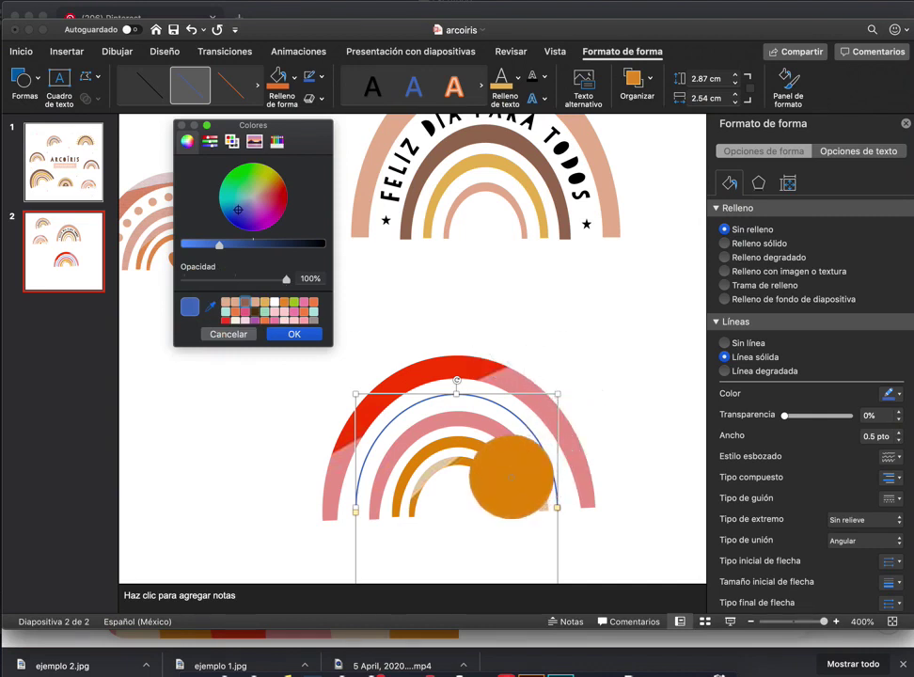
click(511, 477)
click(294, 335)
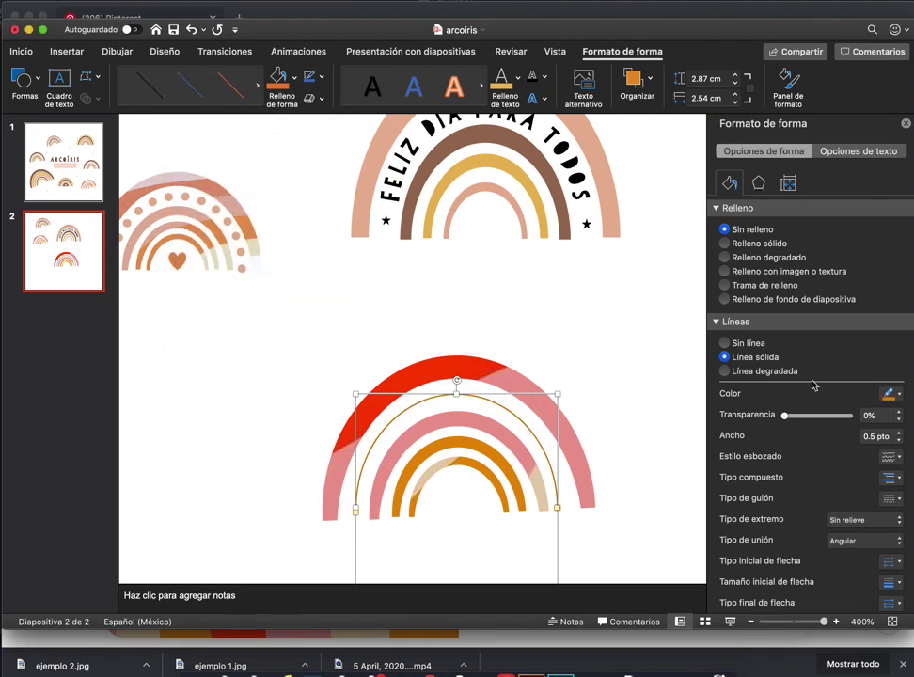
Set the arc line width to 3 pt with a dotted dash style
click(720, 208)
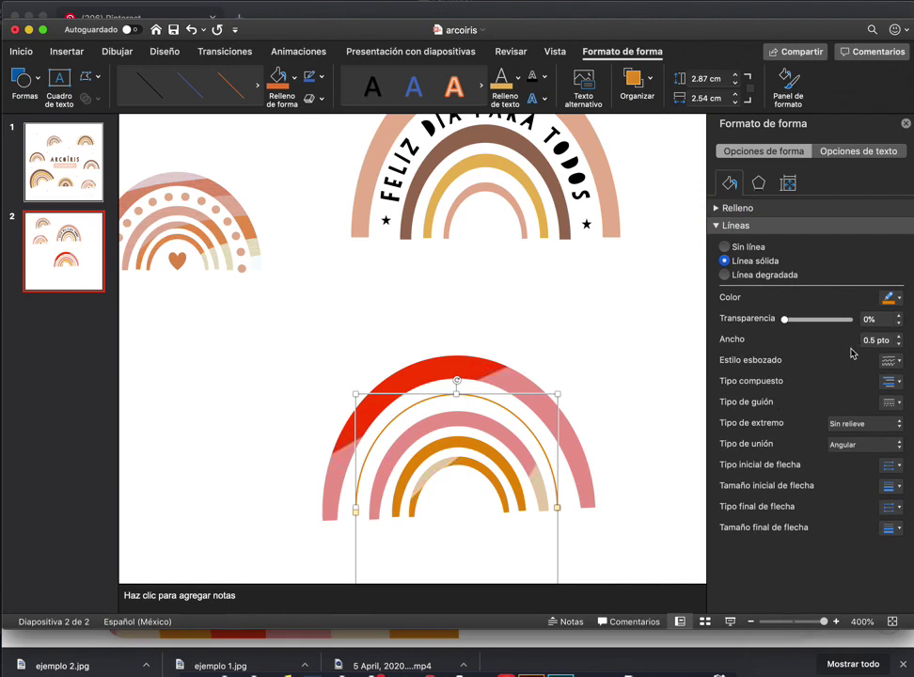
double_click(869, 341)
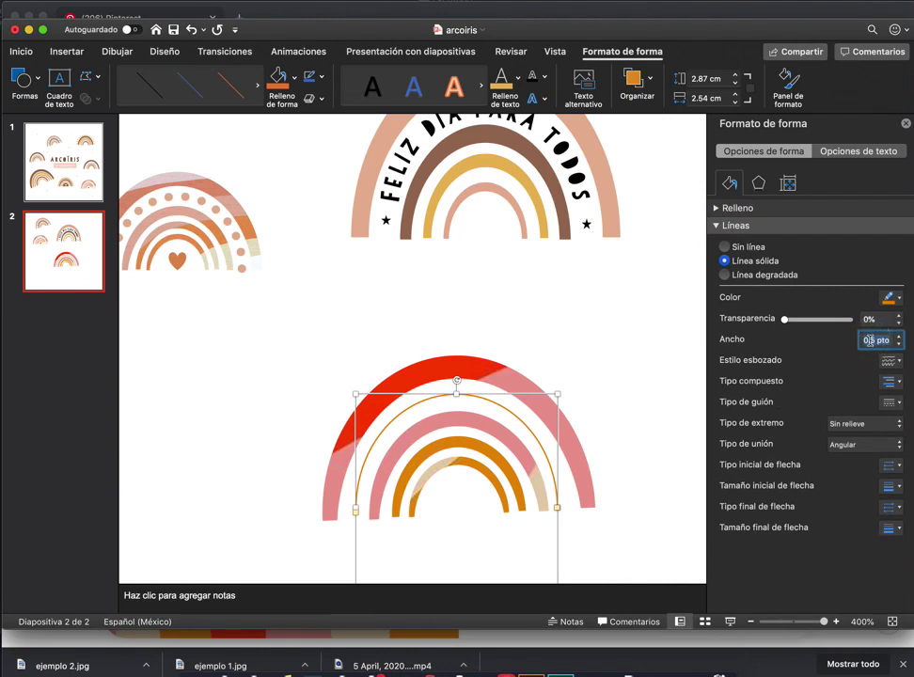
text(3)
key(Return)
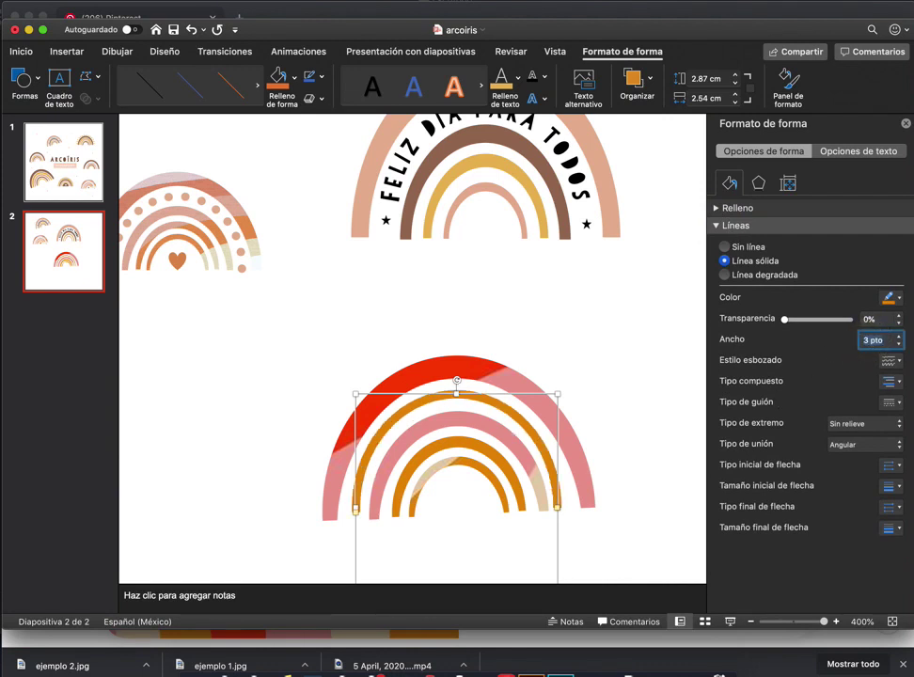
click(889, 402)
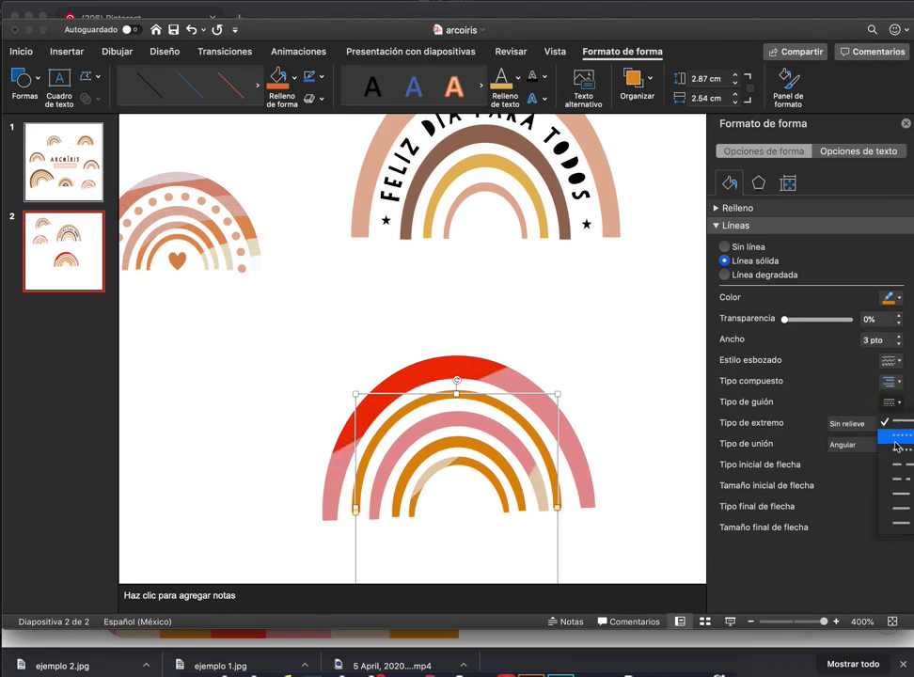
click(894, 436)
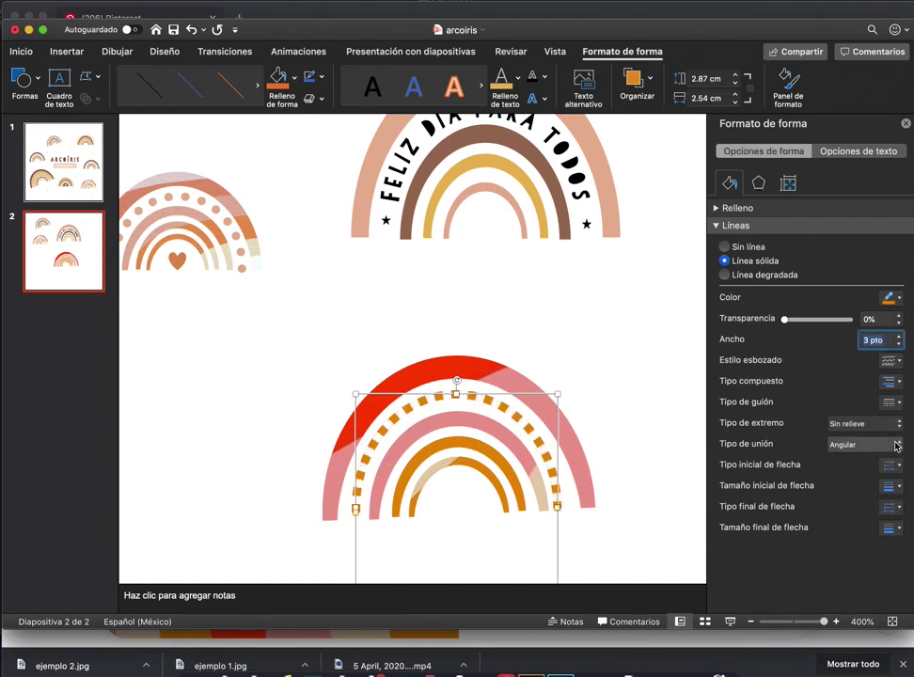
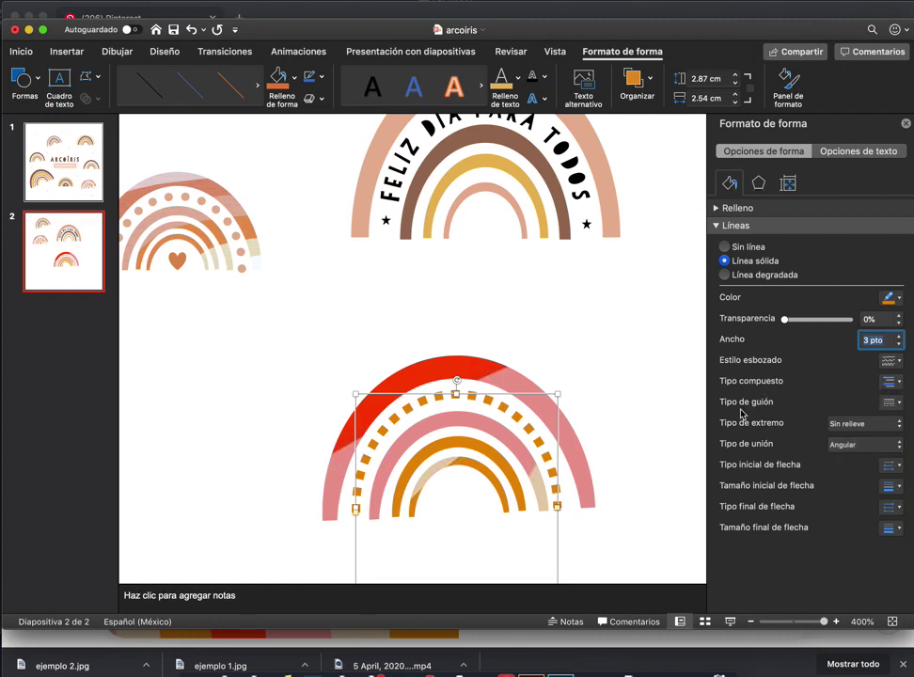
Make the arc's dashes round dots at 7 pt and tilt the arc slightly clockwise
click(837, 423)
click(849, 411)
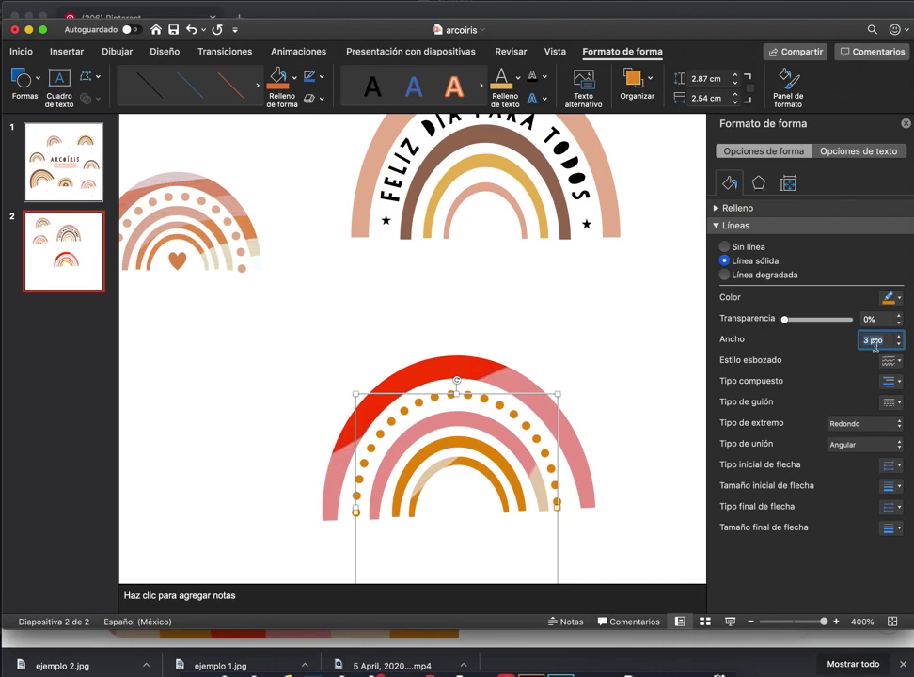
text(7)
key(Return)
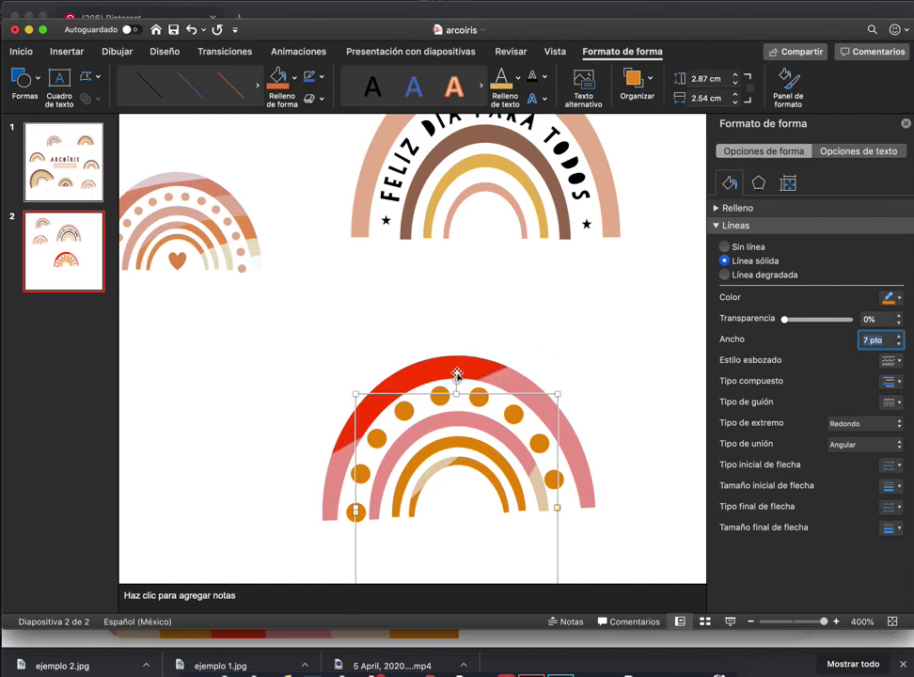
drag(457, 381, 470, 378)
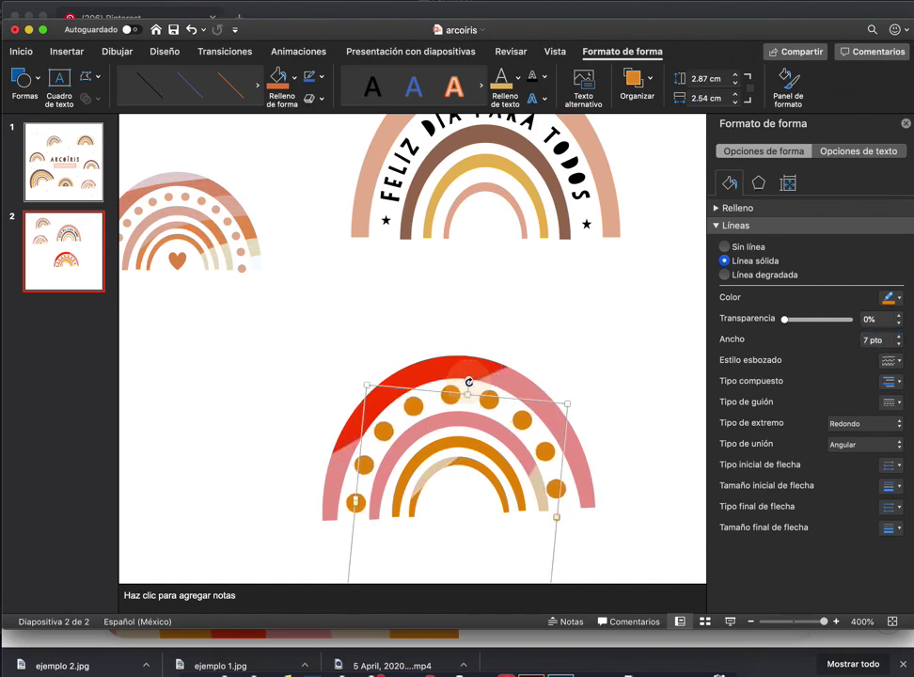
Thin the dotted arc's line to 5 pt and check the smaller dots
click(865, 340)
text(5)
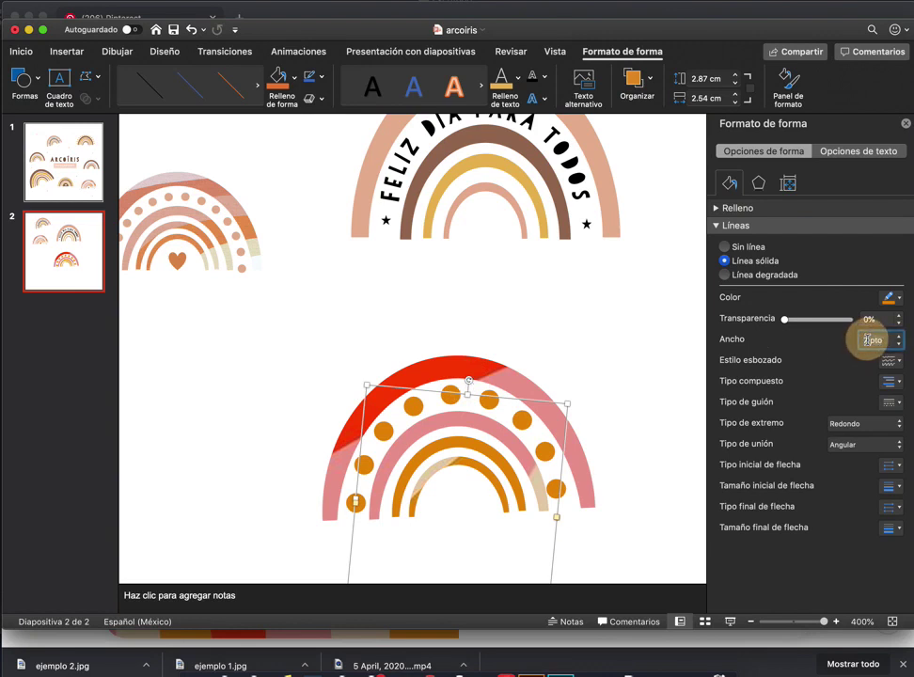
key(Return)
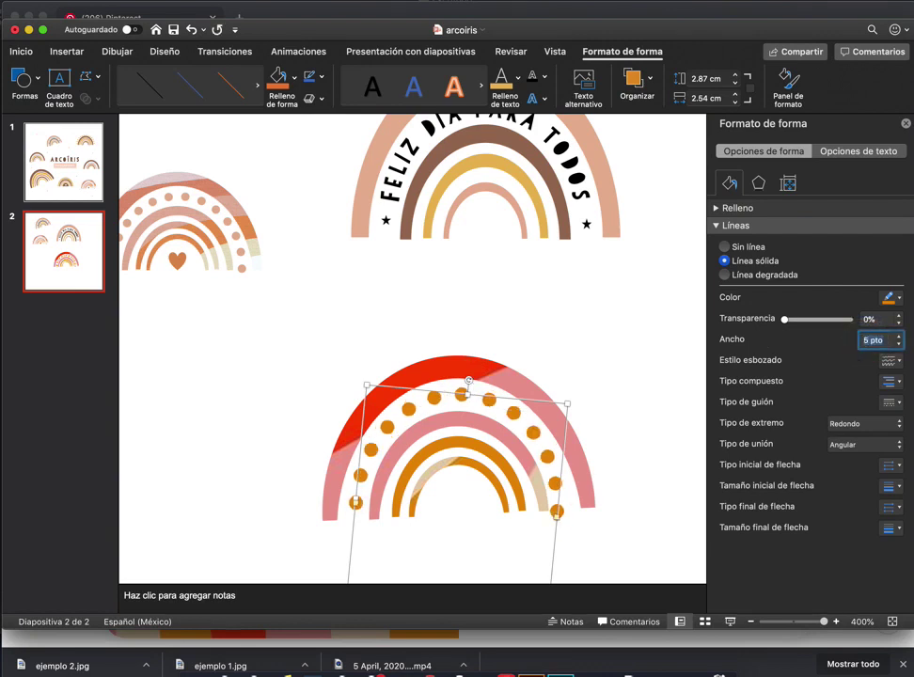
click(639, 517)
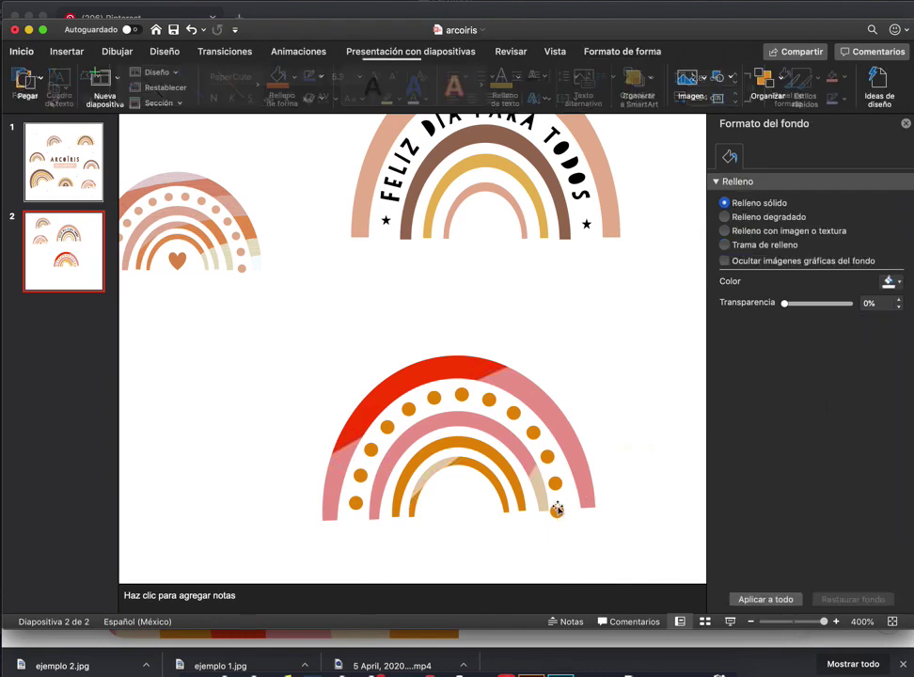
click(557, 509)
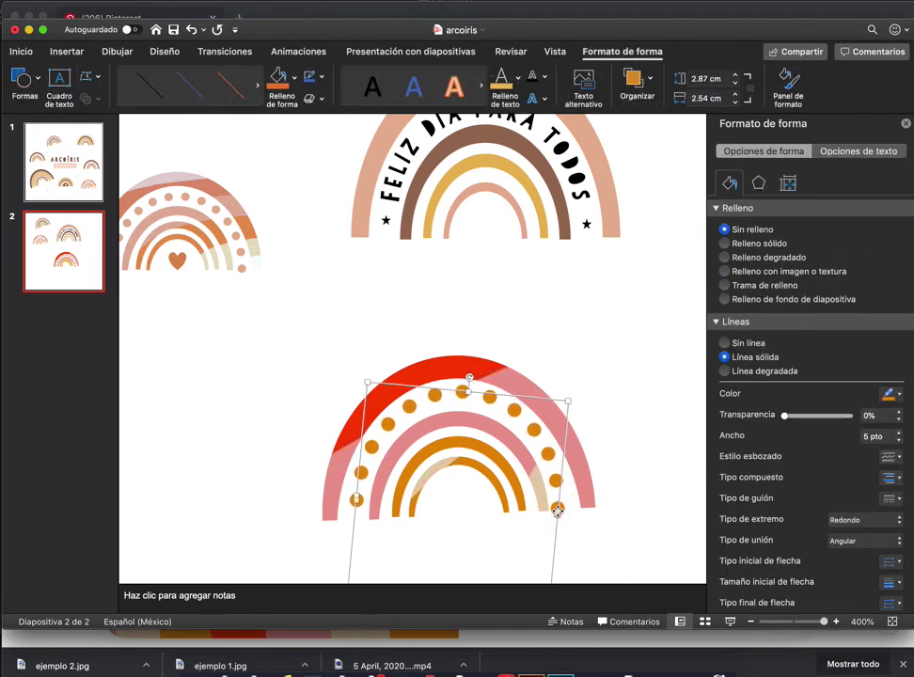
Group the red-and-pink rainbow pieces with Agrupar and move the group to slide 2's left side
click(580, 372)
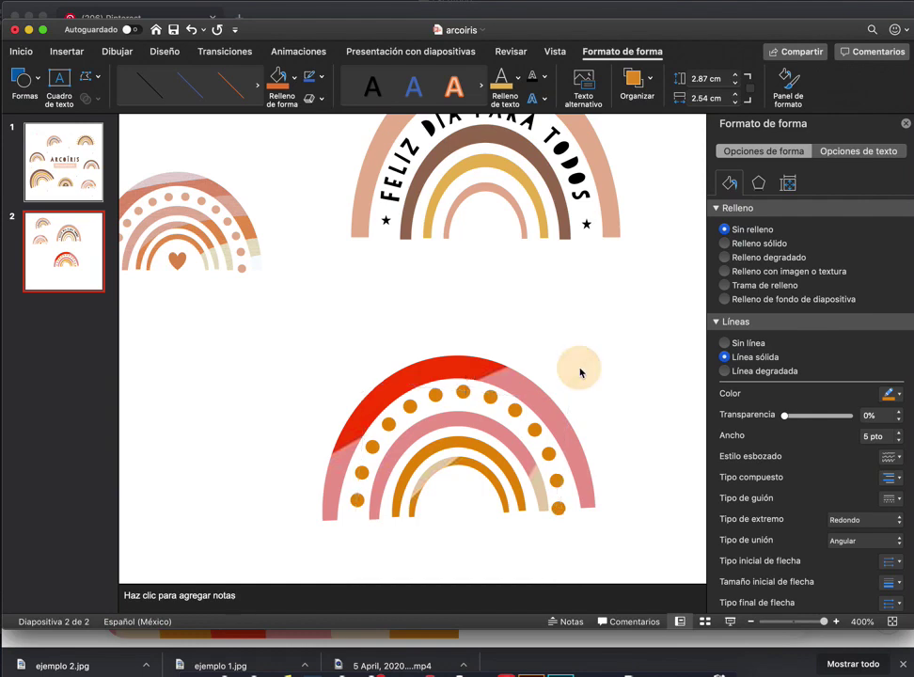
drag(823, 621, 806, 623)
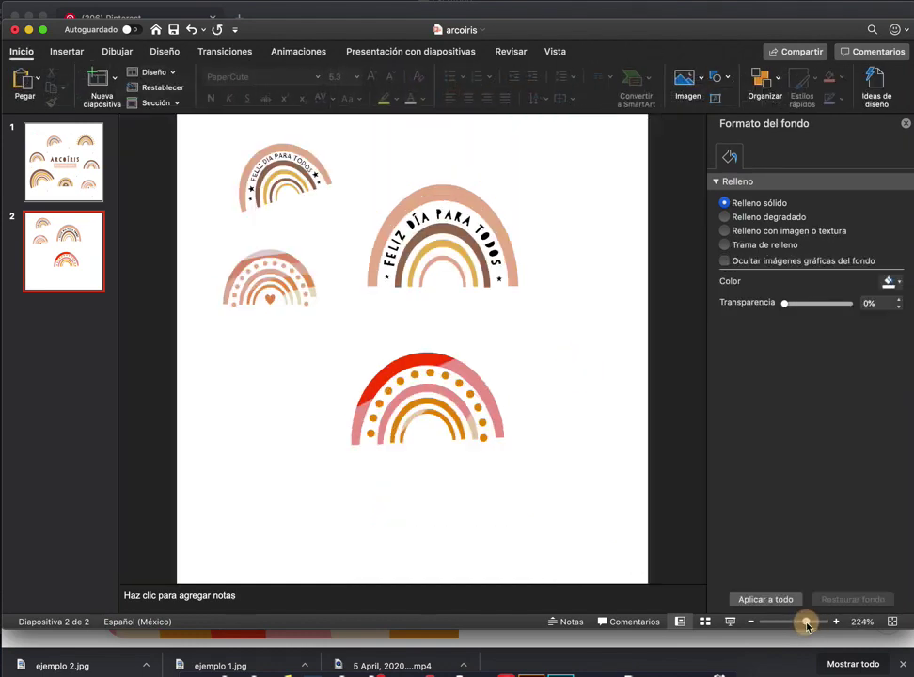
click(568, 531)
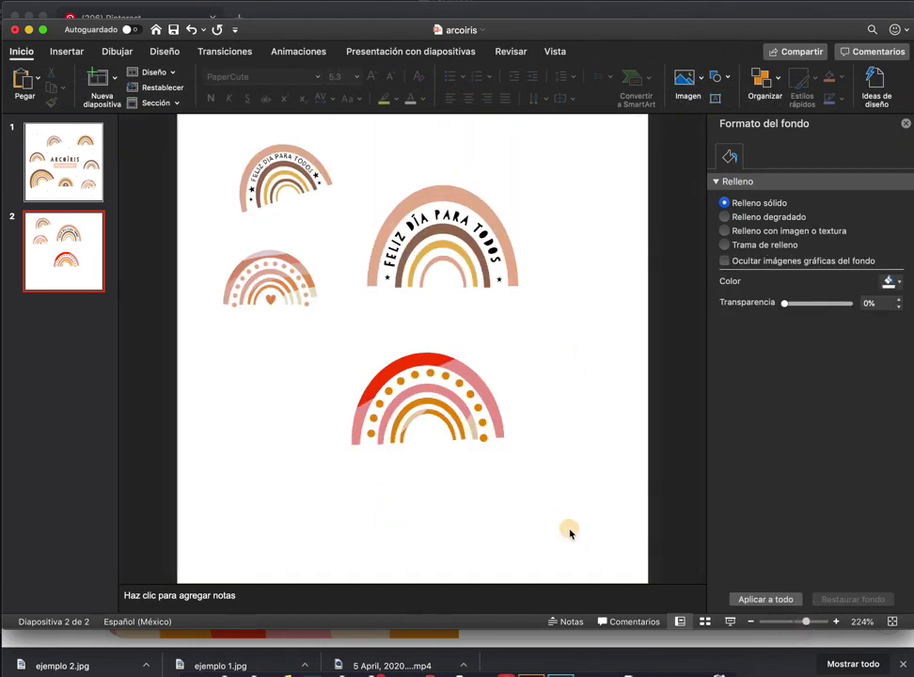
drag(568, 533, 193, 313)
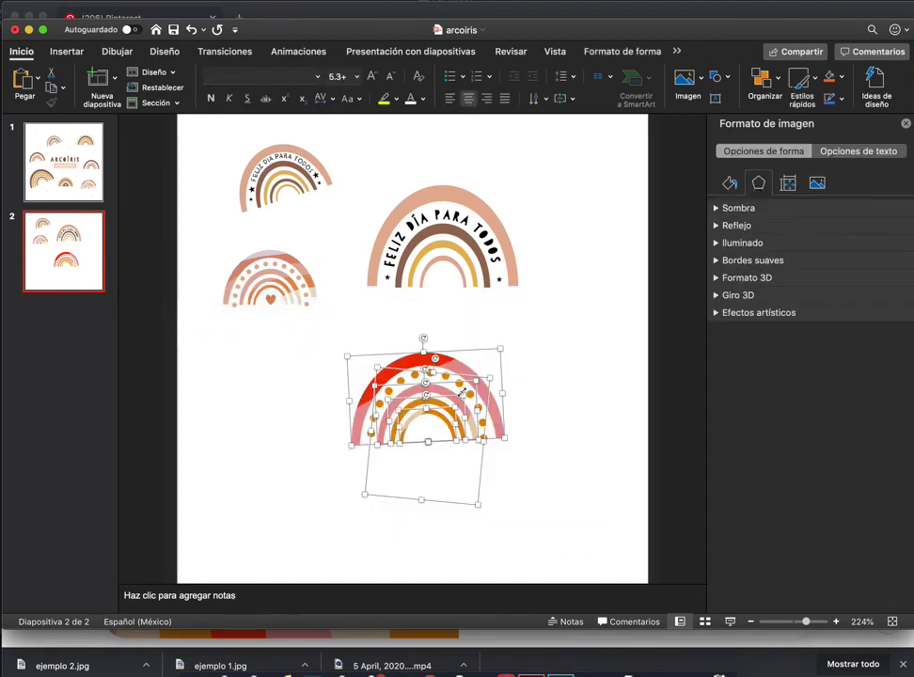
right_click(463, 392)
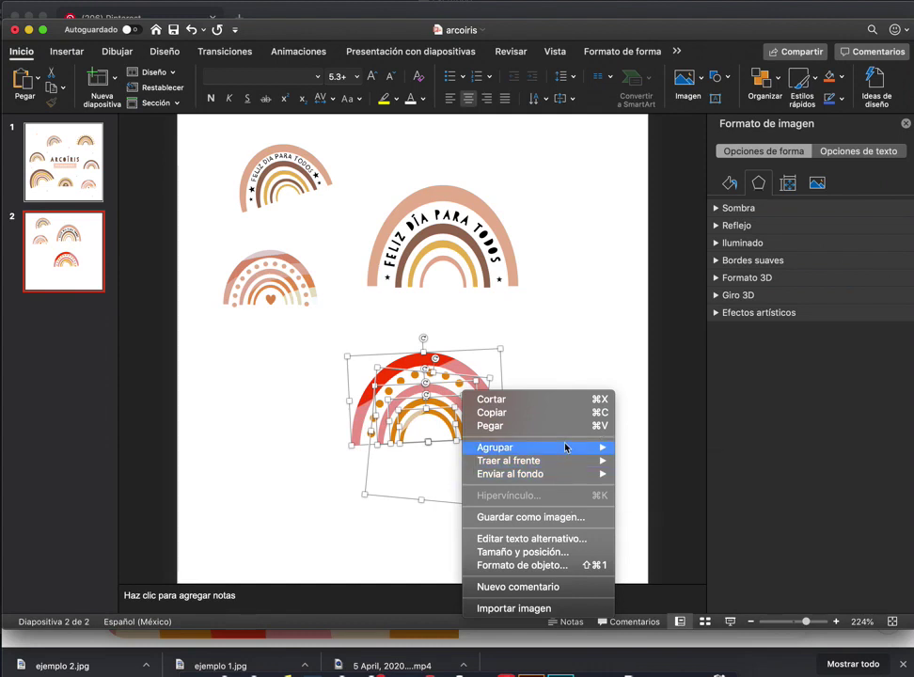
mouse_move(602, 447)
click(654, 450)
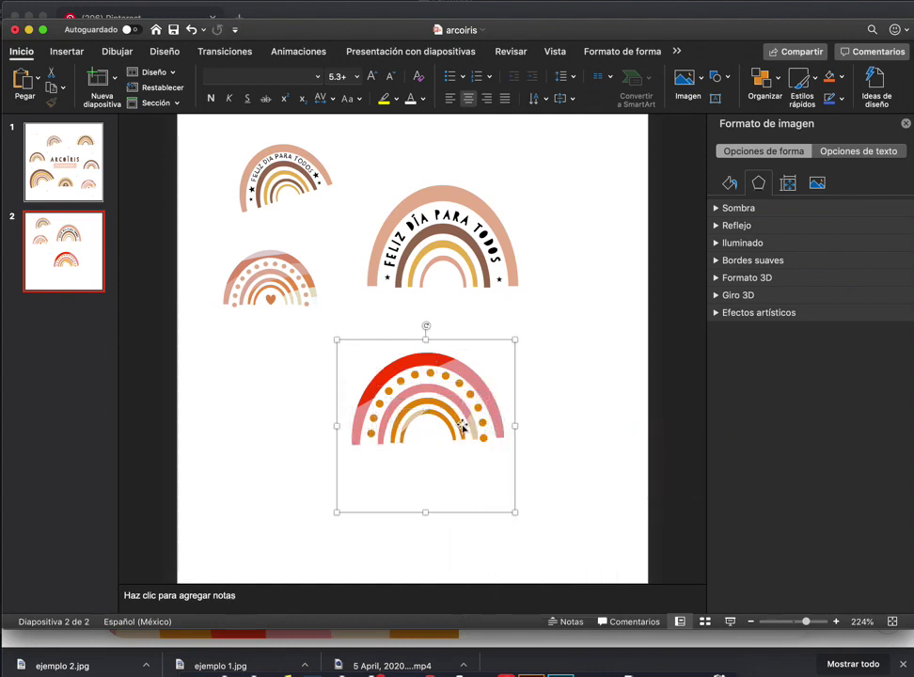
drag(469, 429, 315, 425)
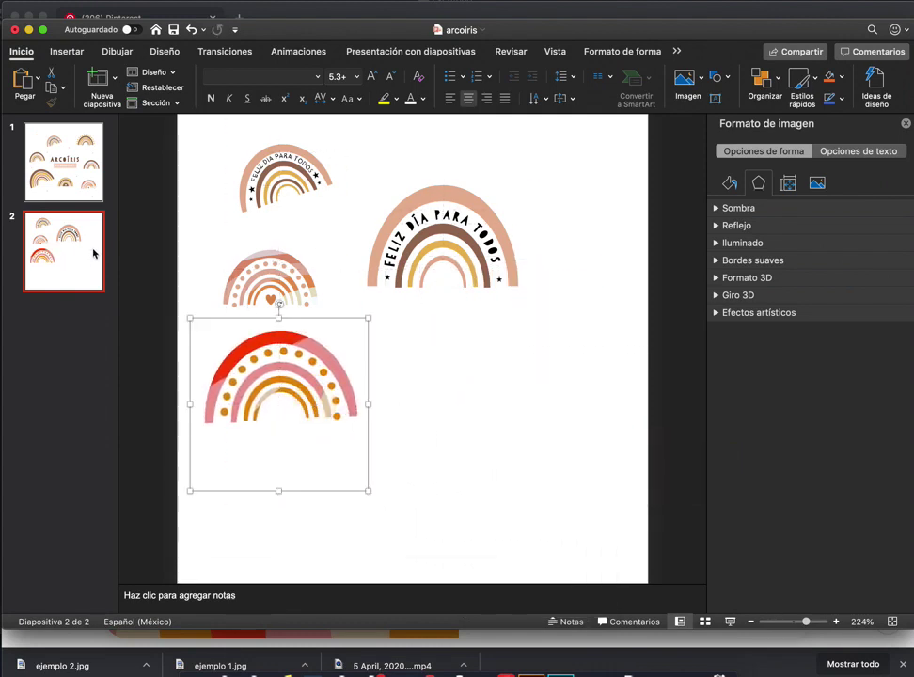
click(83, 178)
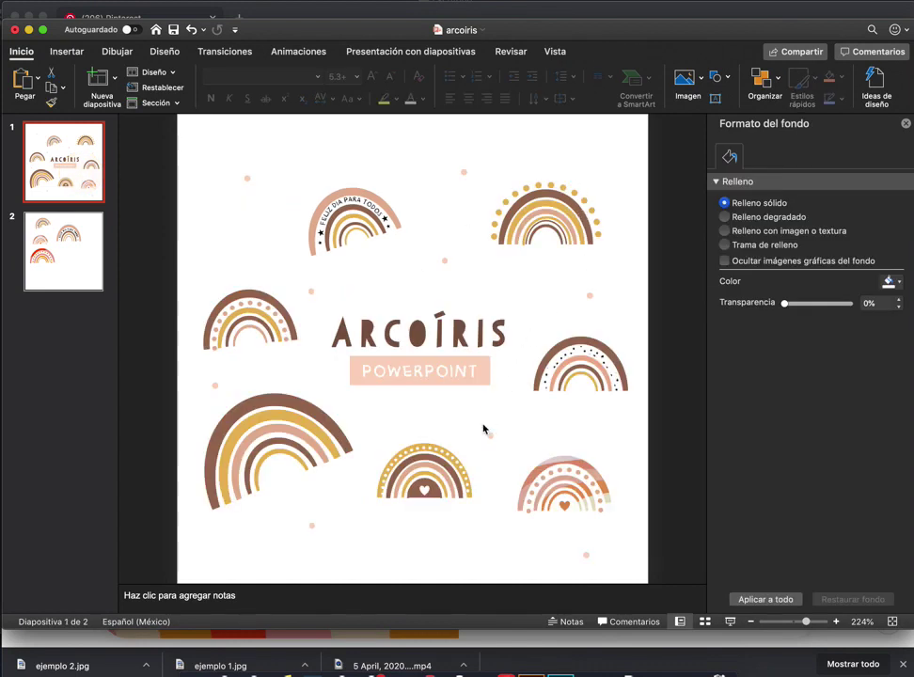
Paste slide 1's small heart rainbow onto slide 2 at the upper right
click(434, 474)
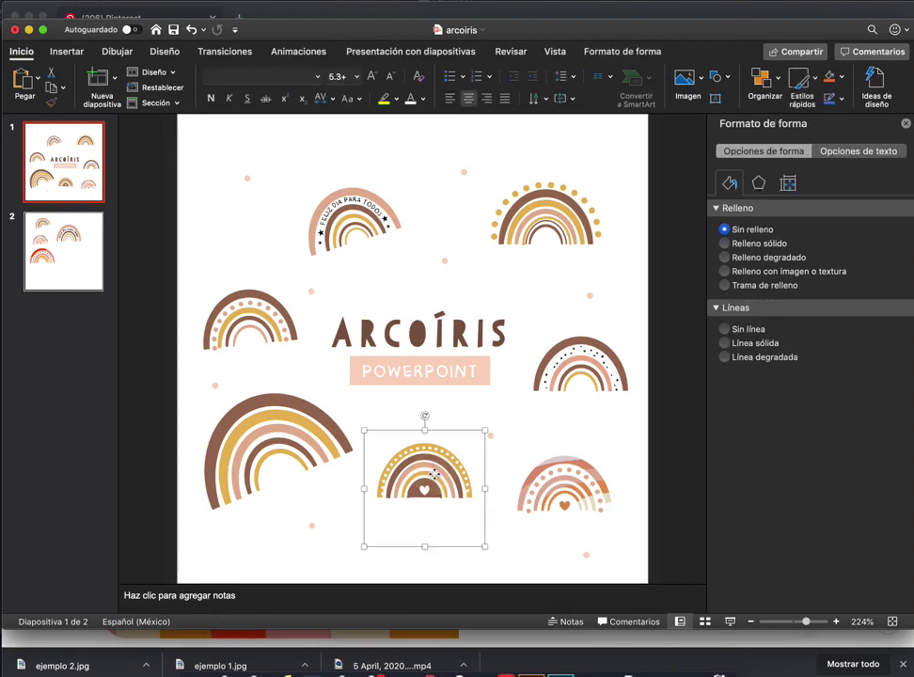
click(77, 273)
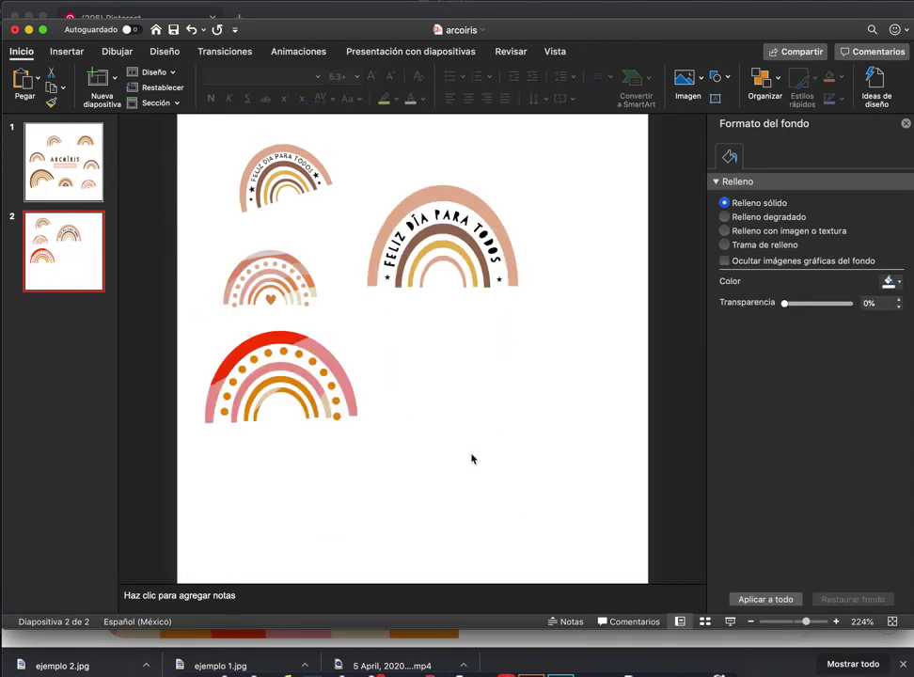
key(super+v)
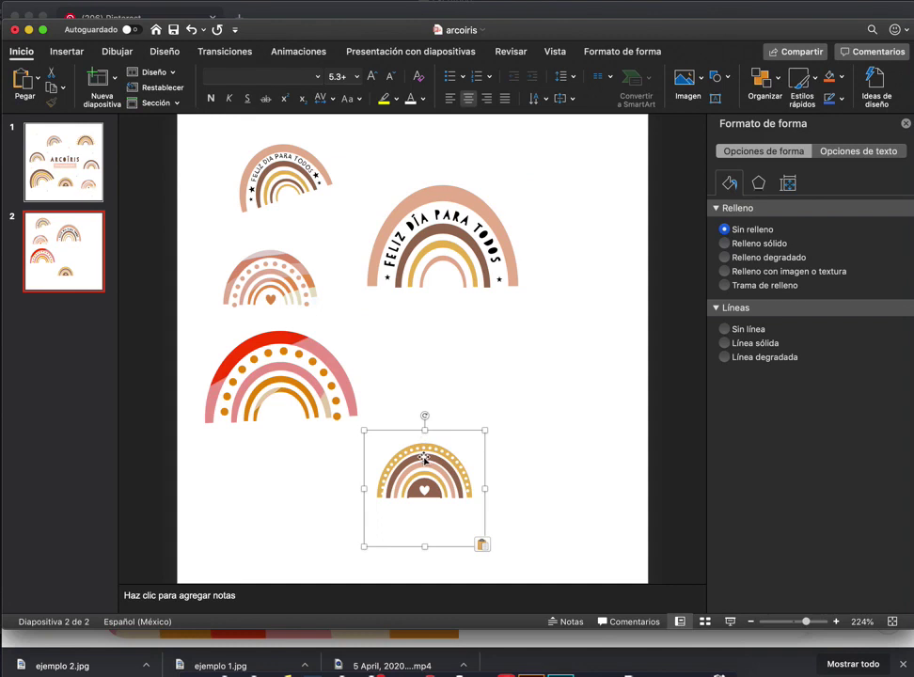
drag(425, 457, 583, 194)
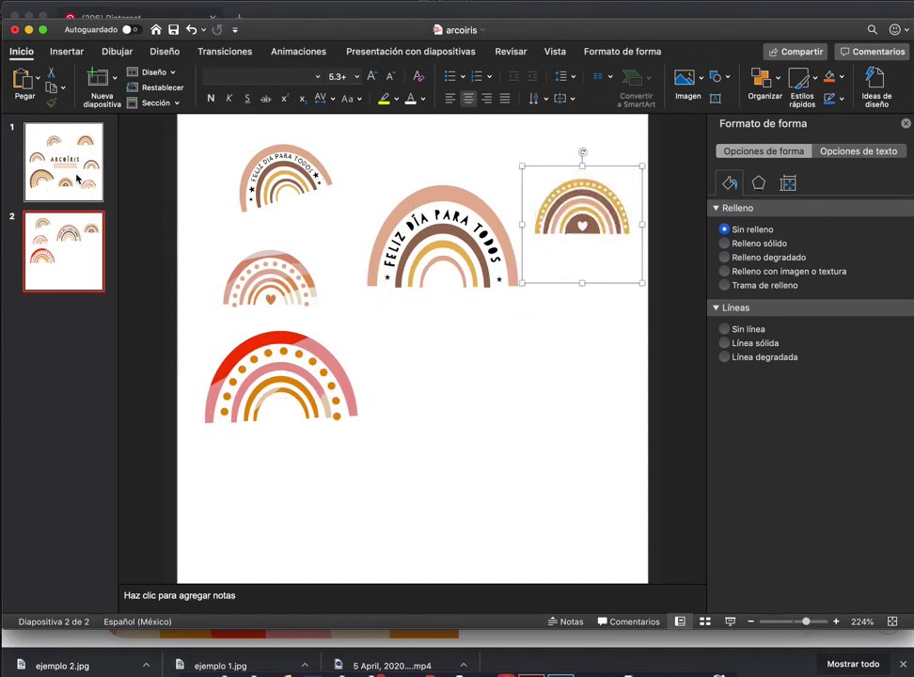
Paste slide 1's large brown rainbow onto slide 2 at the lower right
click(78, 179)
click(267, 402)
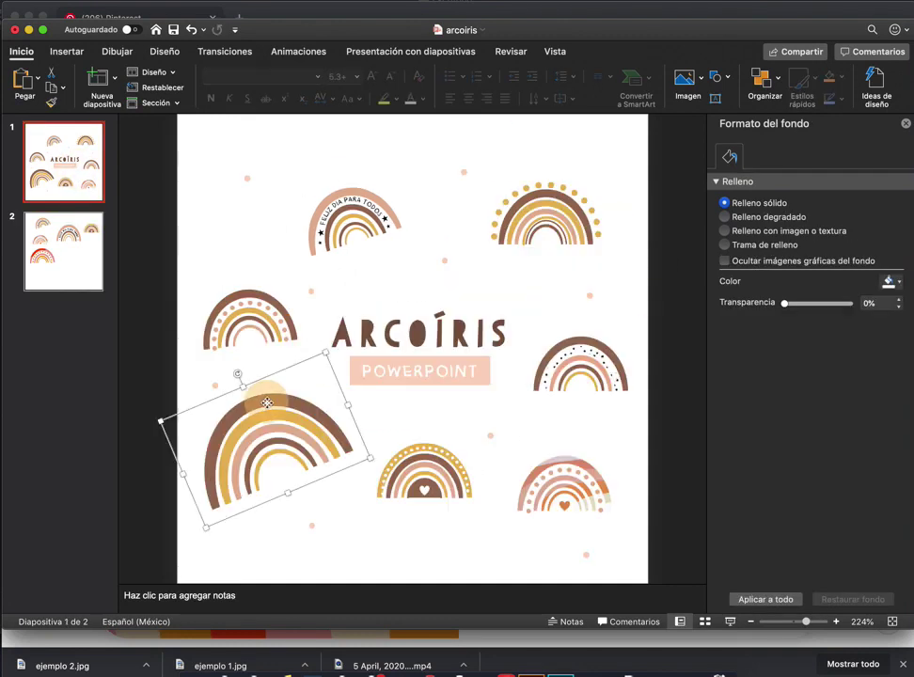
click(65, 221)
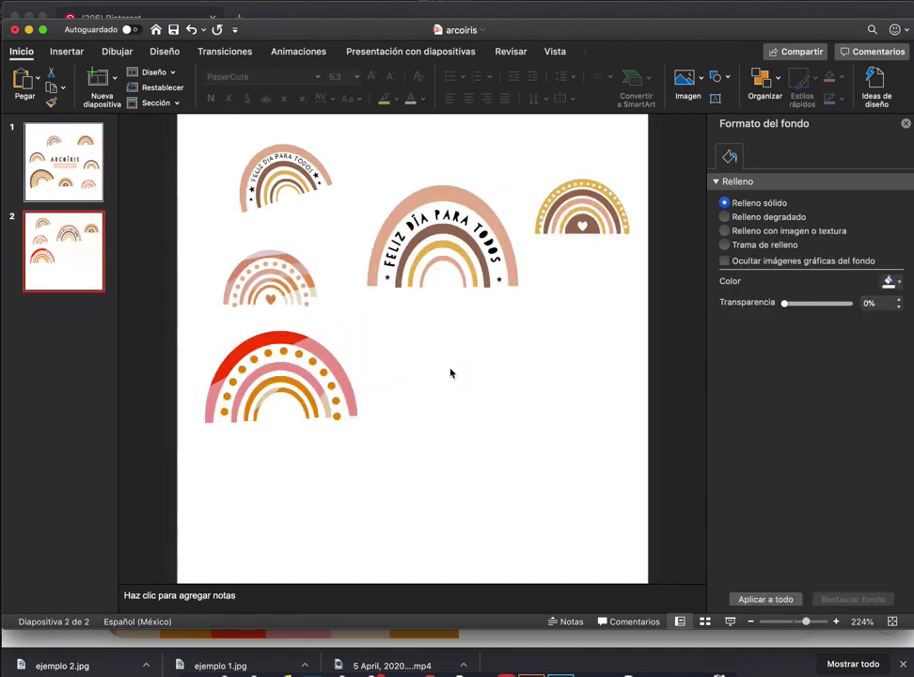
key(super+v)
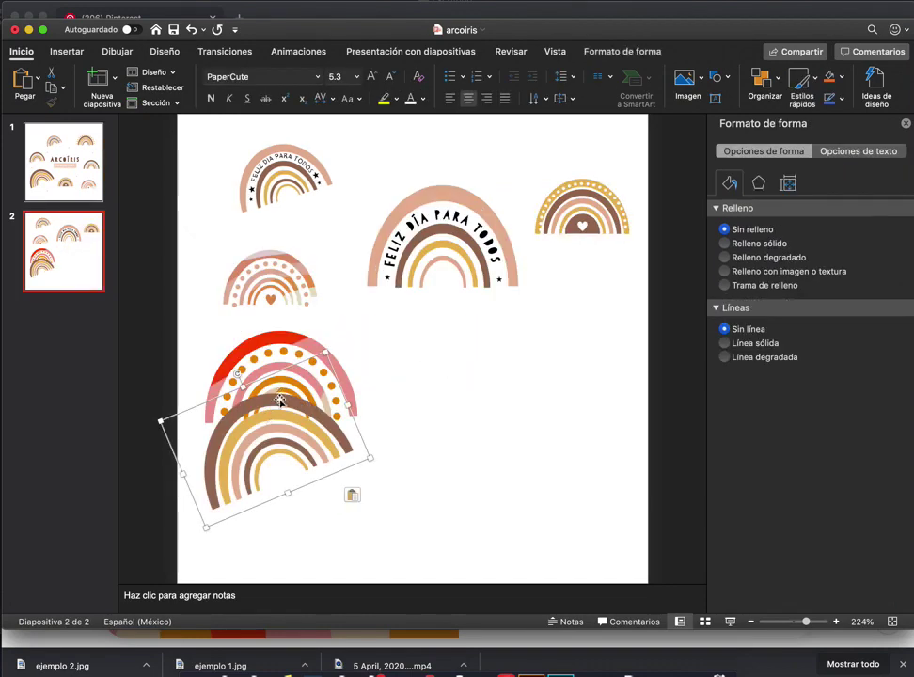
mouse_move(265, 414)
mouse_down()
mouse_move(502, 367)
mouse_move(493, 376)
mouse_move(479, 341)
mouse_up()
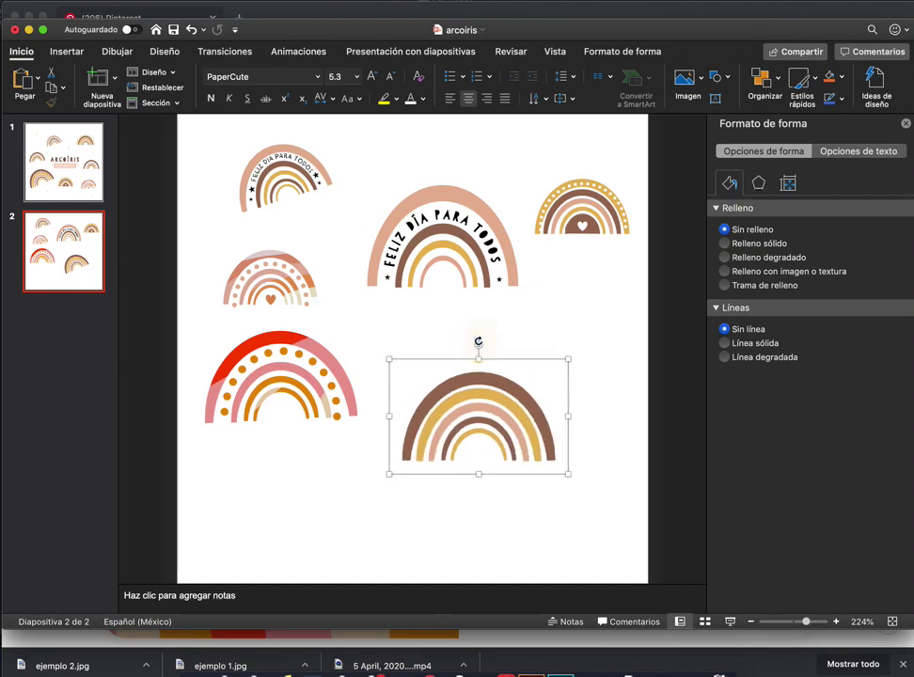
click(550, 305)
Ungroup the brown rainbow into separate bands and select its outer band
click(519, 395)
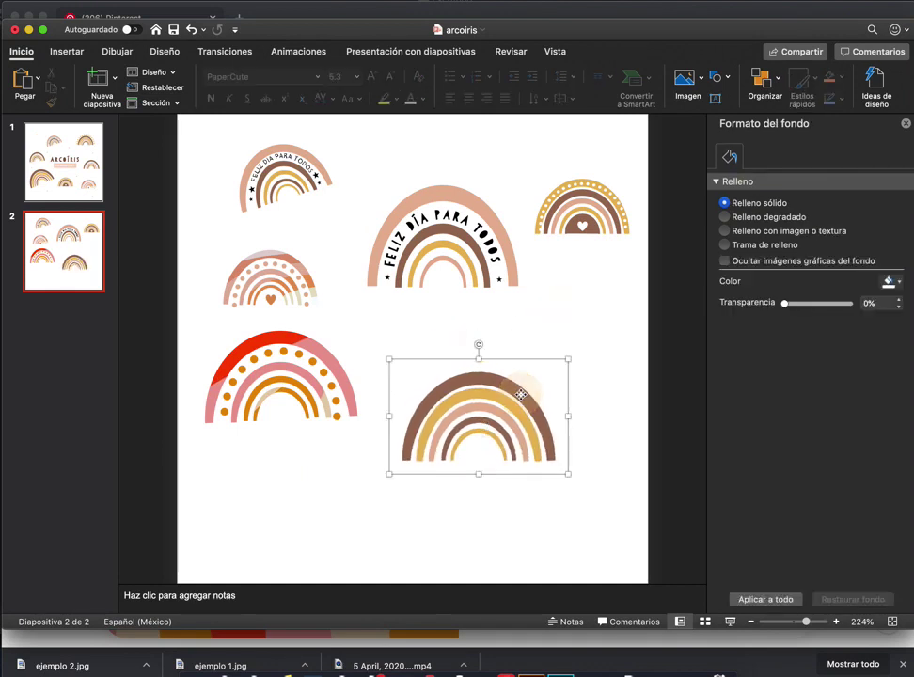
right_click(520, 395)
mouse_move(633, 457)
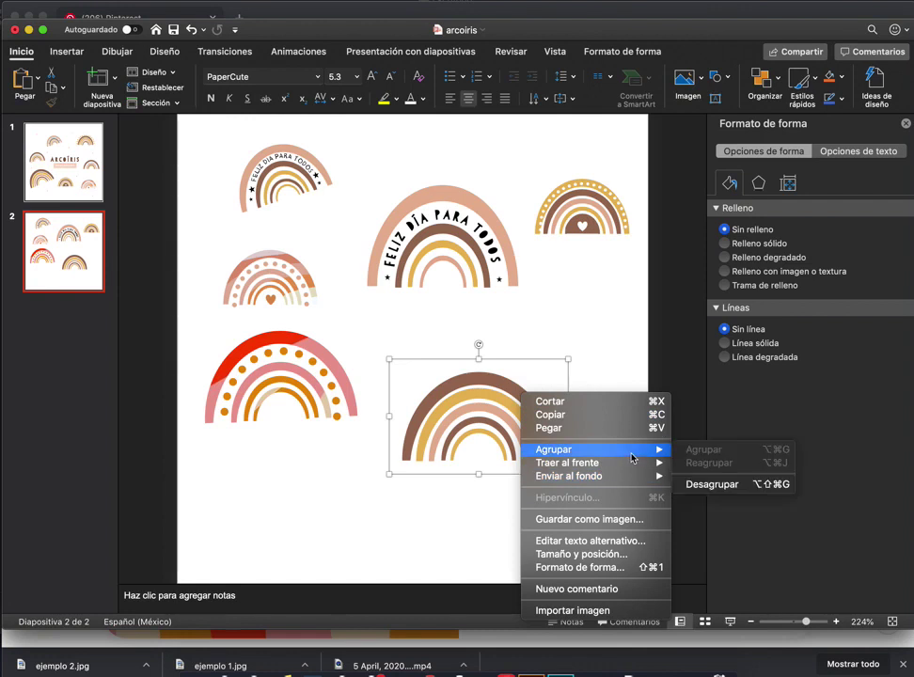
click(695, 484)
click(634, 404)
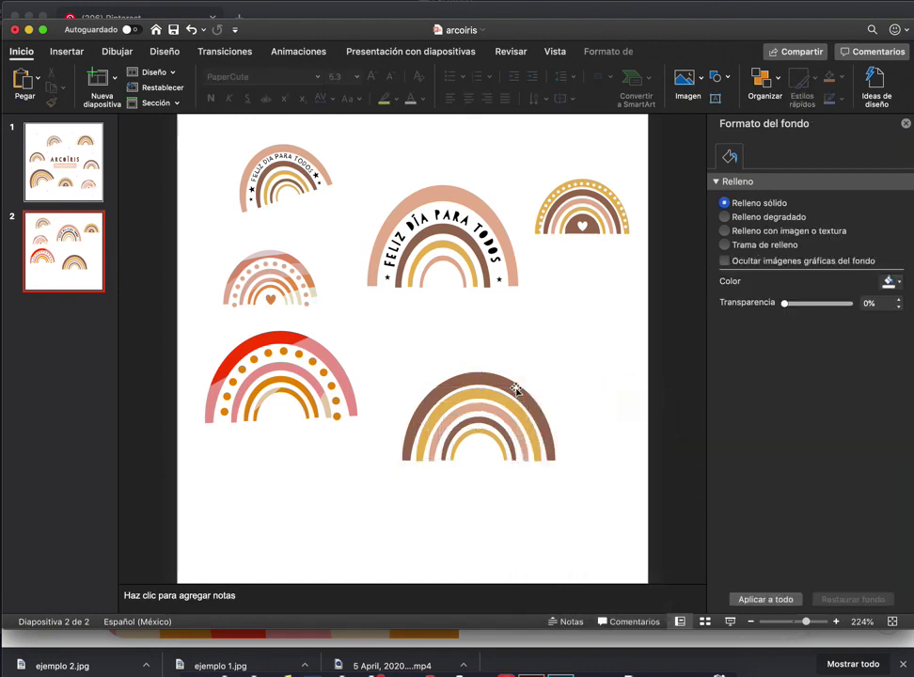
click(513, 388)
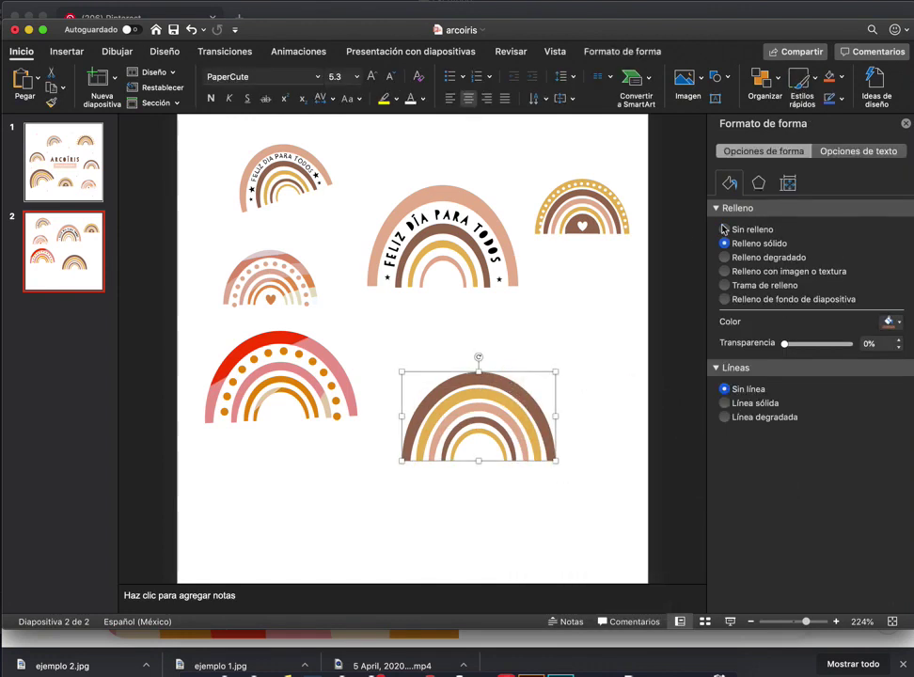
Fill the outer band with the dotted 45.jpg picture from Escritorio
click(742, 270)
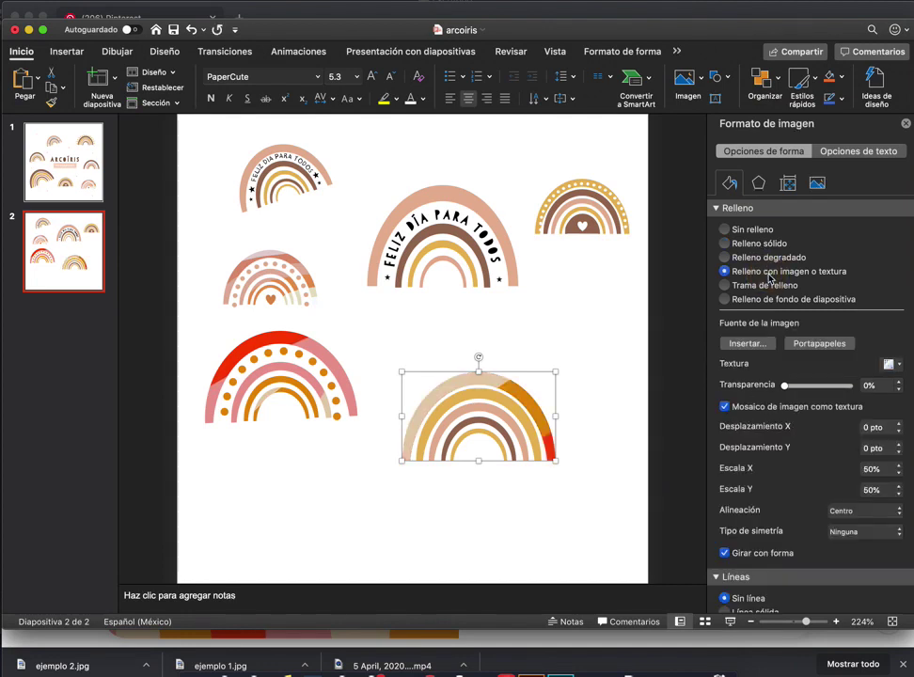
click(747, 343)
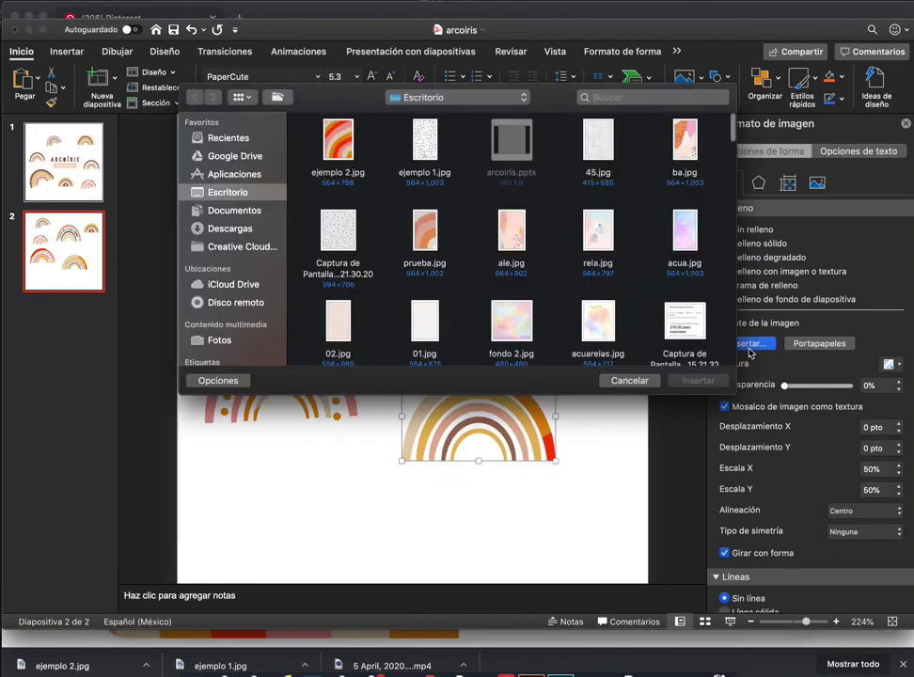
click(440, 147)
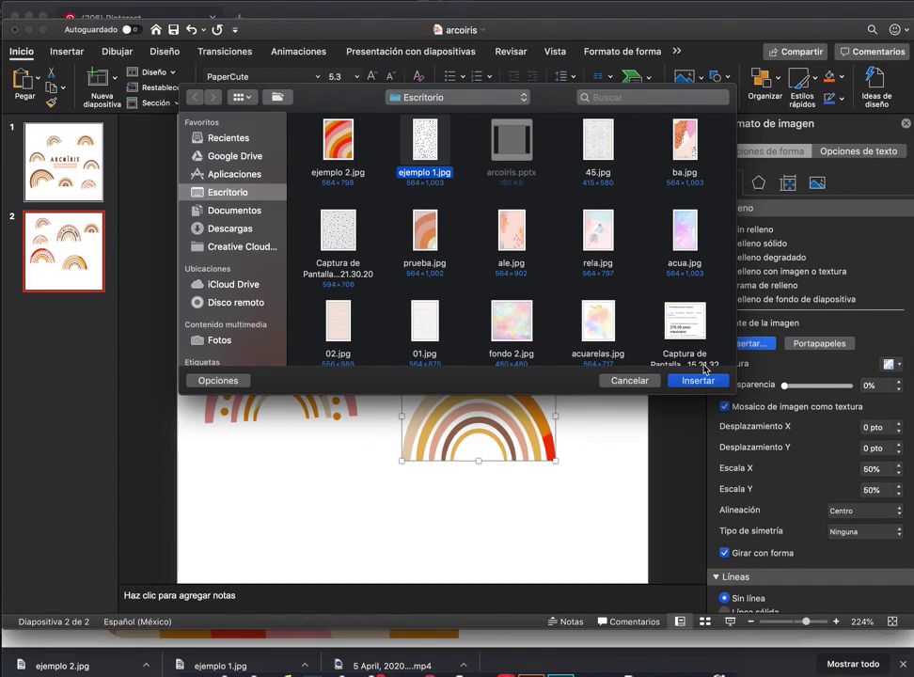
click(606, 141)
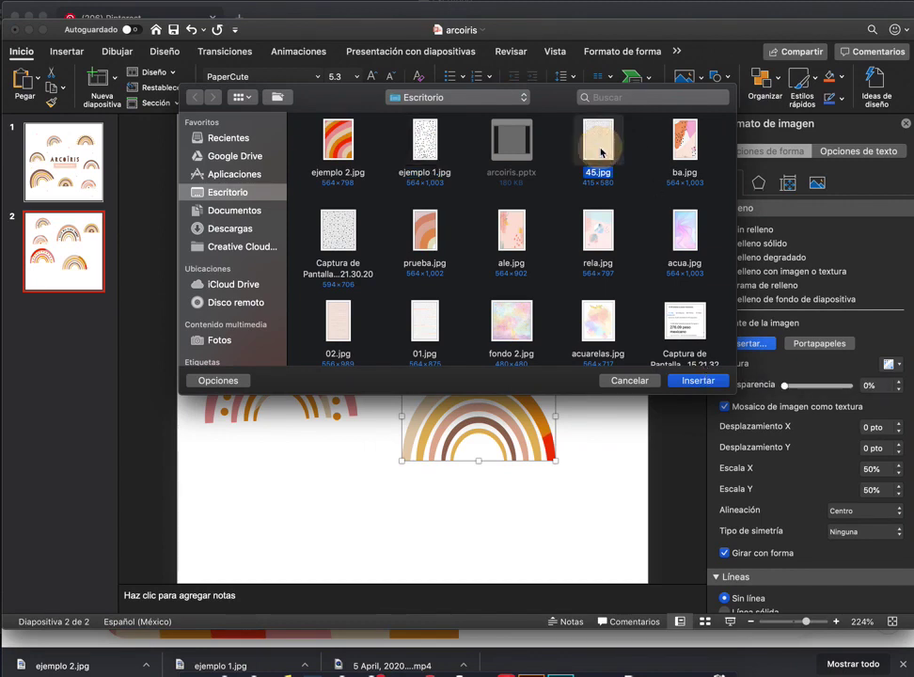
click(697, 380)
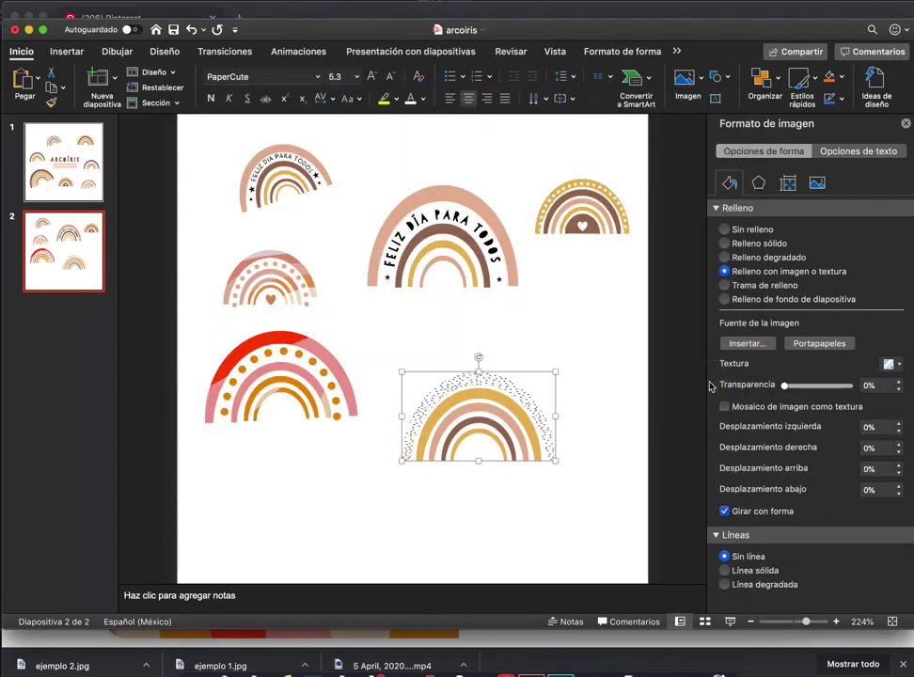
Tile the outer arc's dotted texture with Escala X and Escala Y at 100%
click(724, 408)
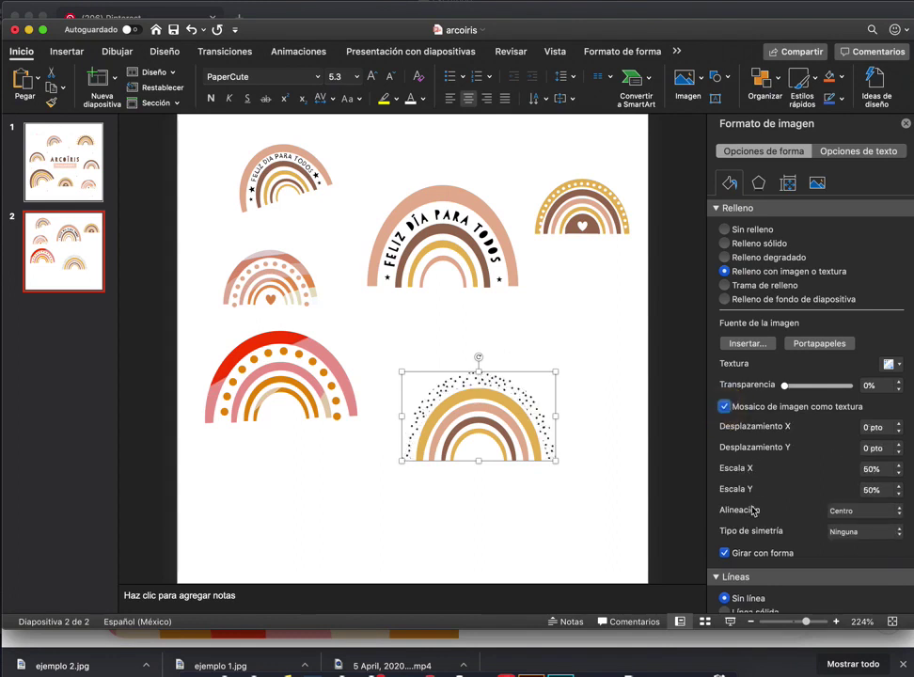
double_click(871, 469)
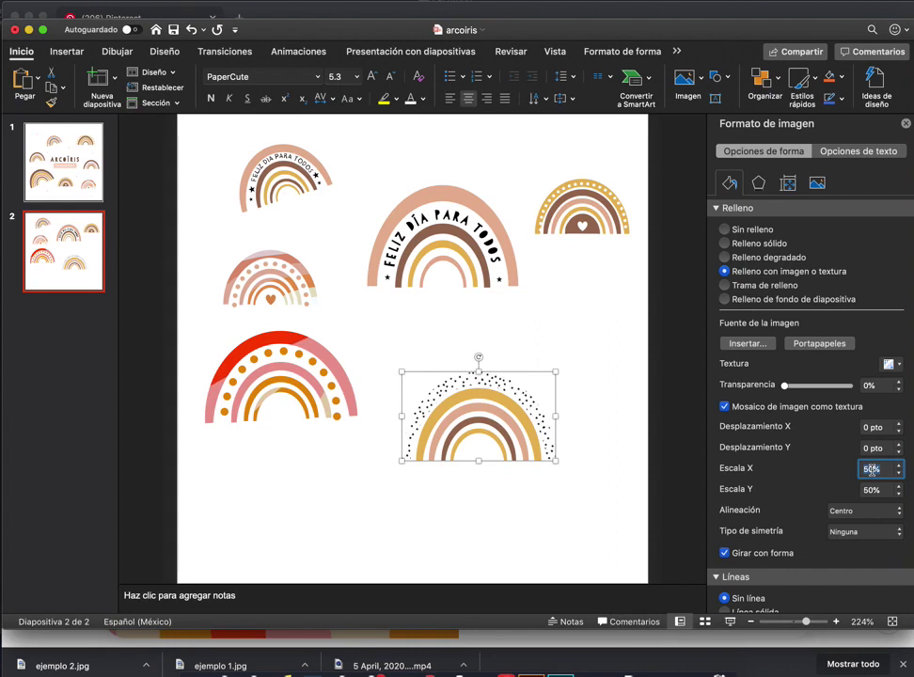
text(100)
key(Tab)
text(10)
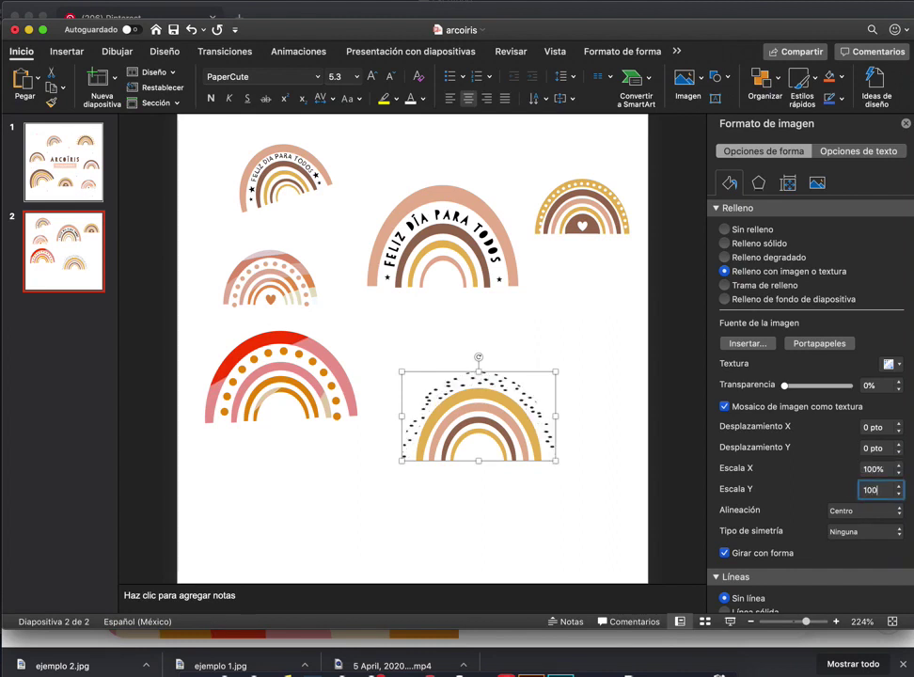
key(Return)
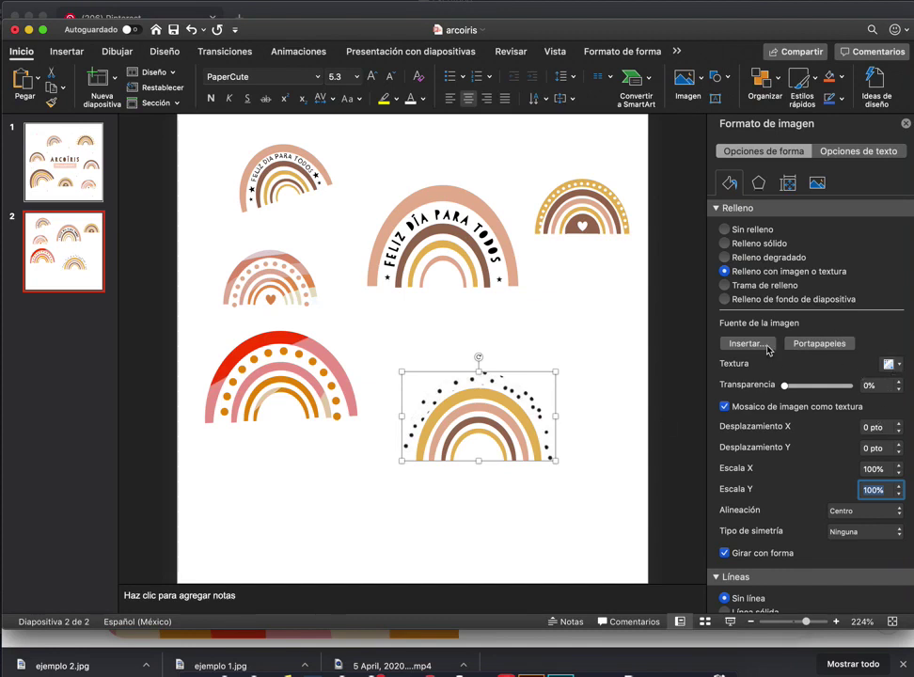
Give the outer arc a solid peach fill chosen from More Colors
click(738, 243)
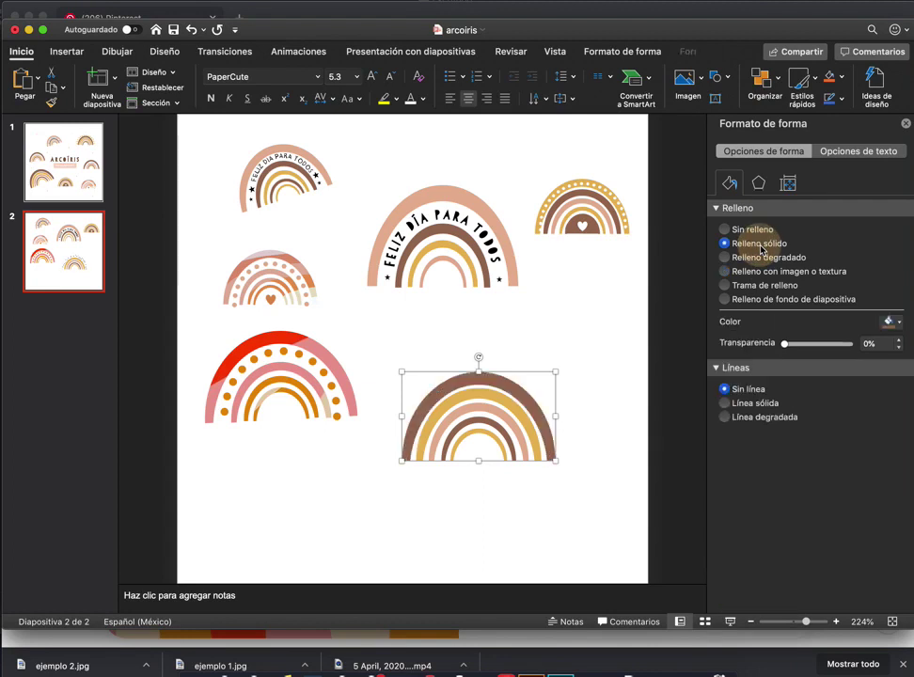
click(896, 324)
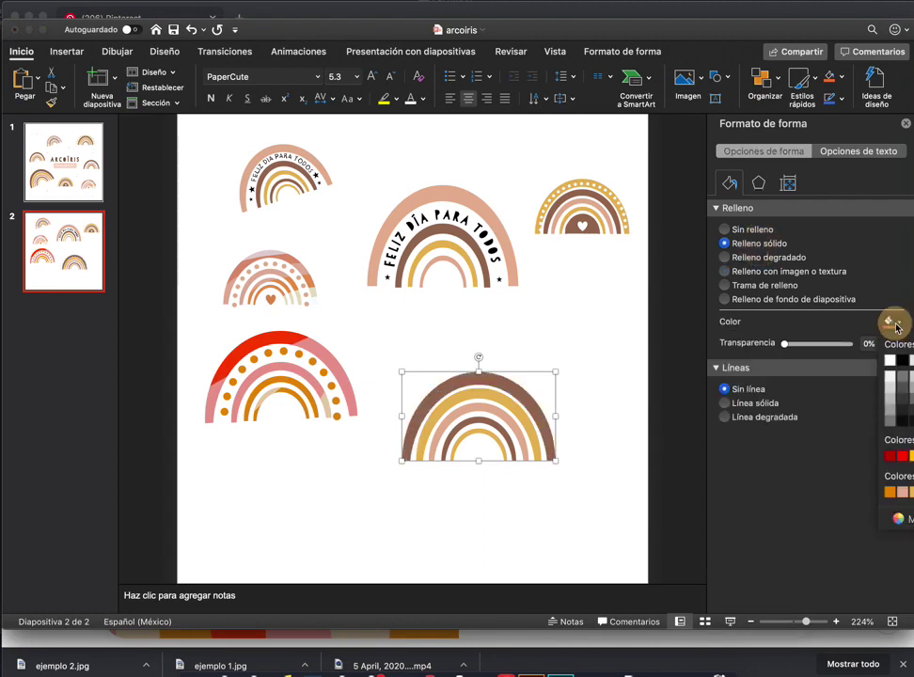
click(898, 518)
click(429, 288)
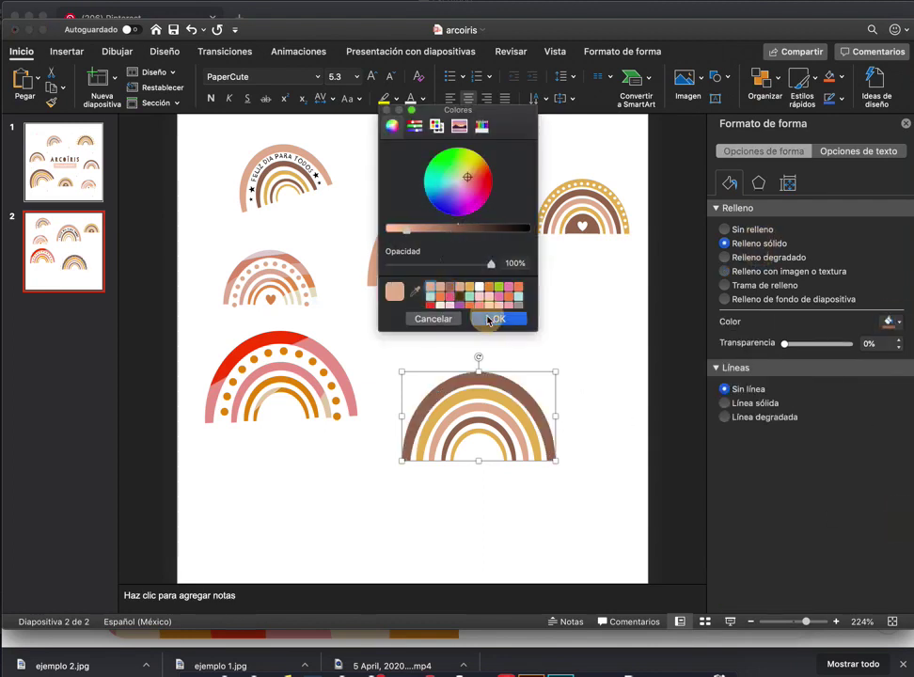
click(496, 318)
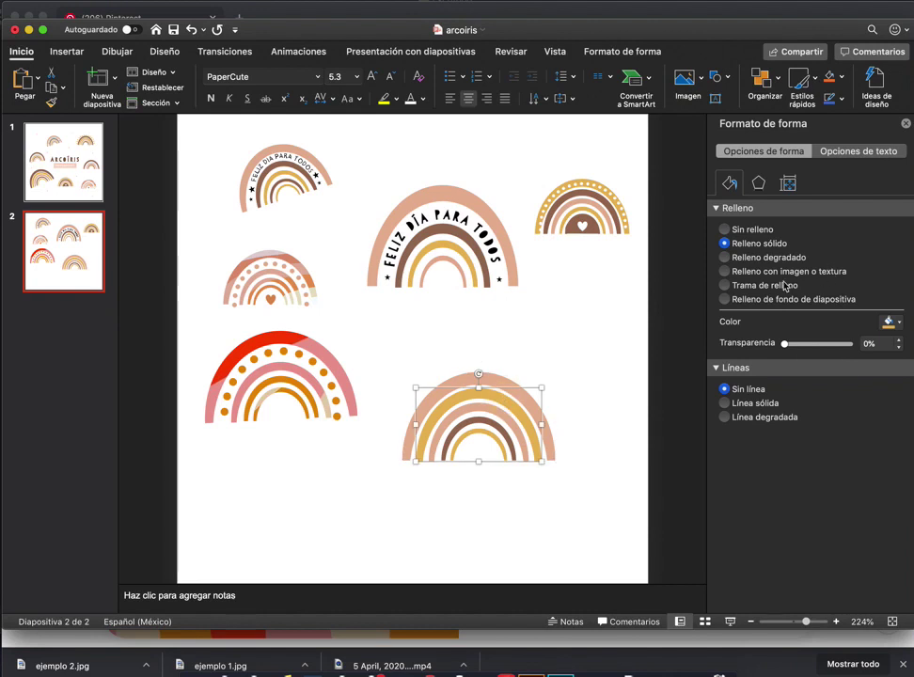
Apply the dotted picture texture fill to the band beneath the outer arc
click(752, 273)
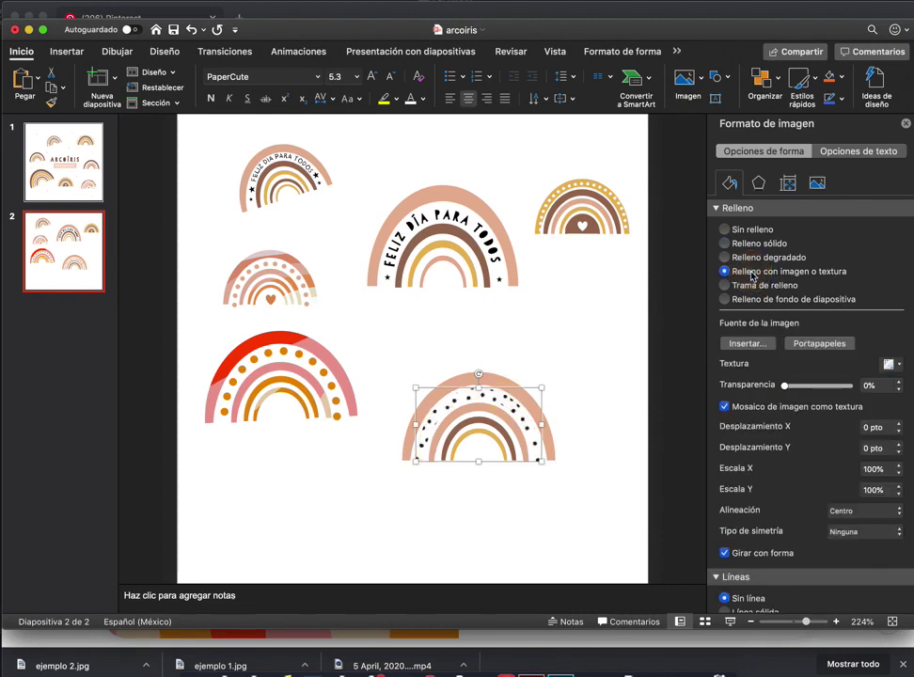
click(603, 369)
click(507, 423)
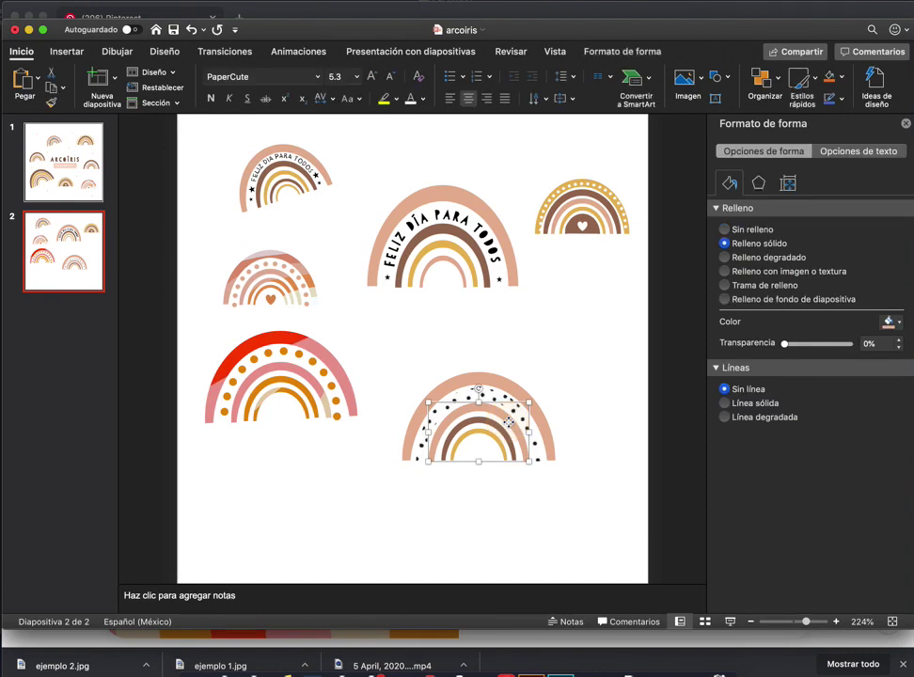
click(501, 432)
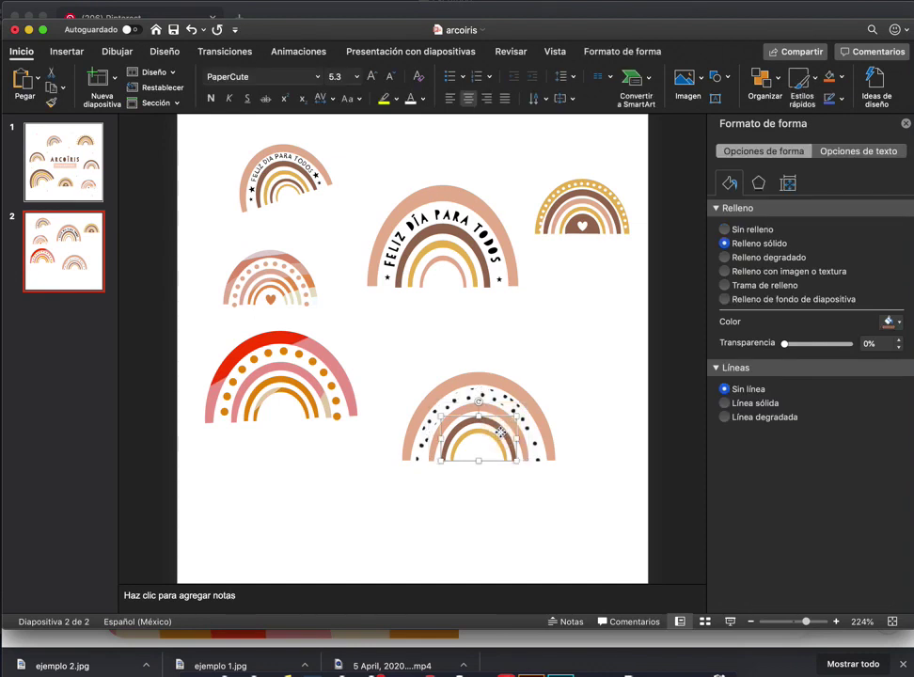
key(Escape)
click(315, 366)
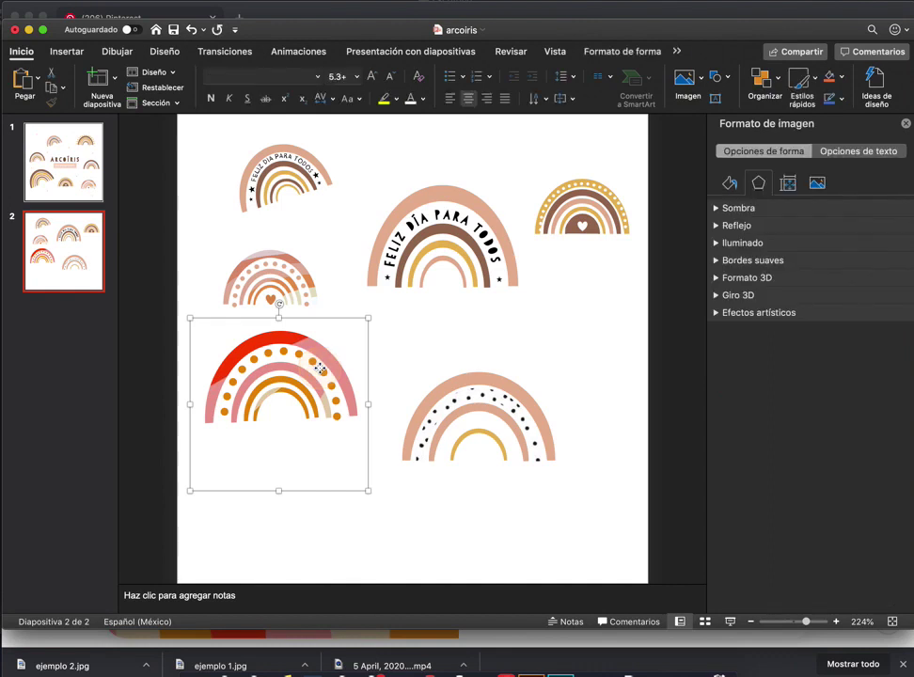
Ungroup the red rainbow with Agrupar > Desagrupar and select its dotted arc
click(320, 369)
click(319, 358)
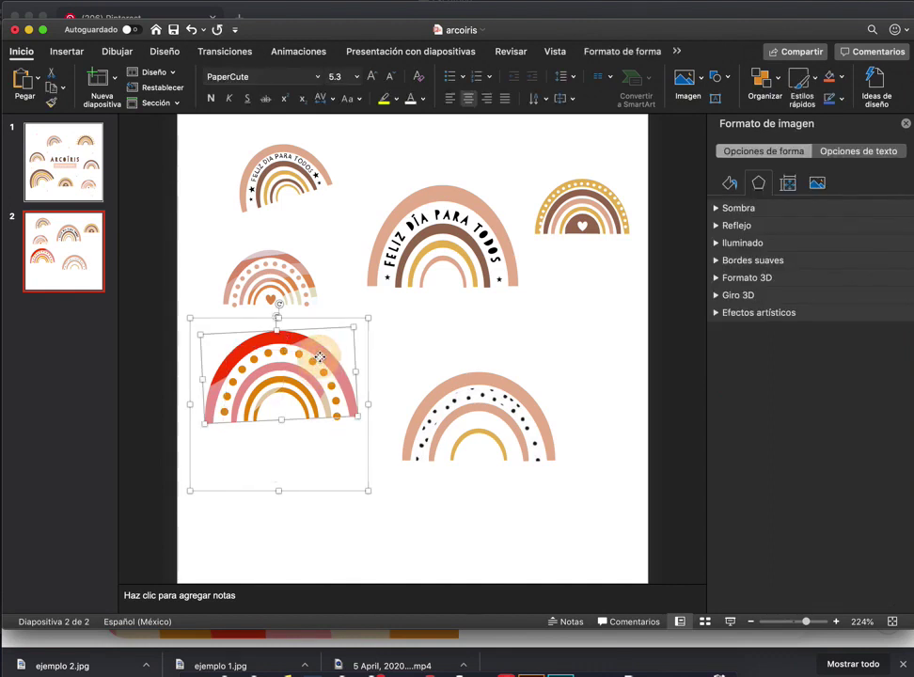
click(507, 370)
key(ctrl+v)
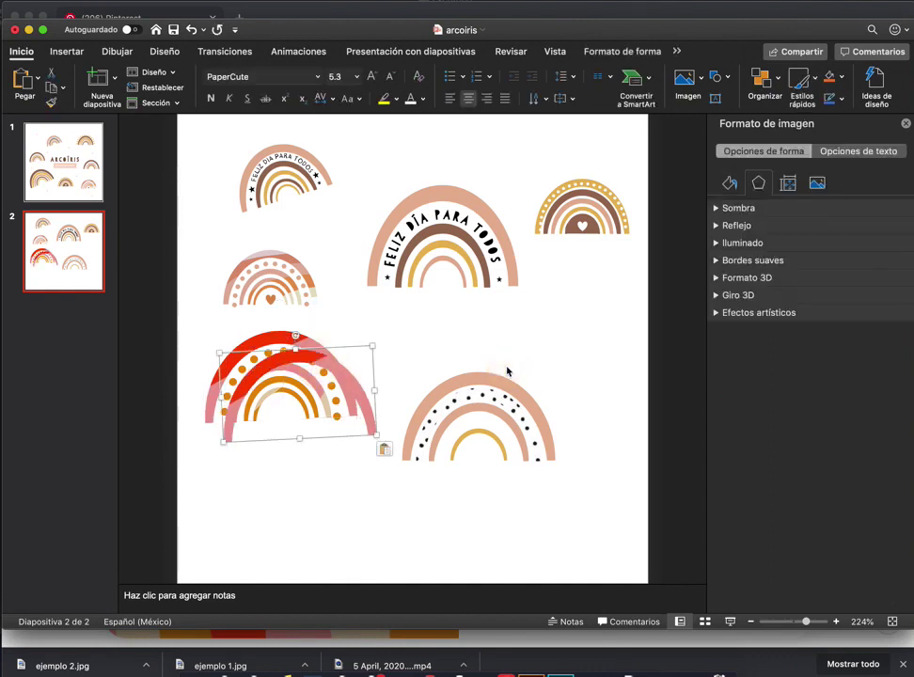
key(cmd+z)
click(300, 342)
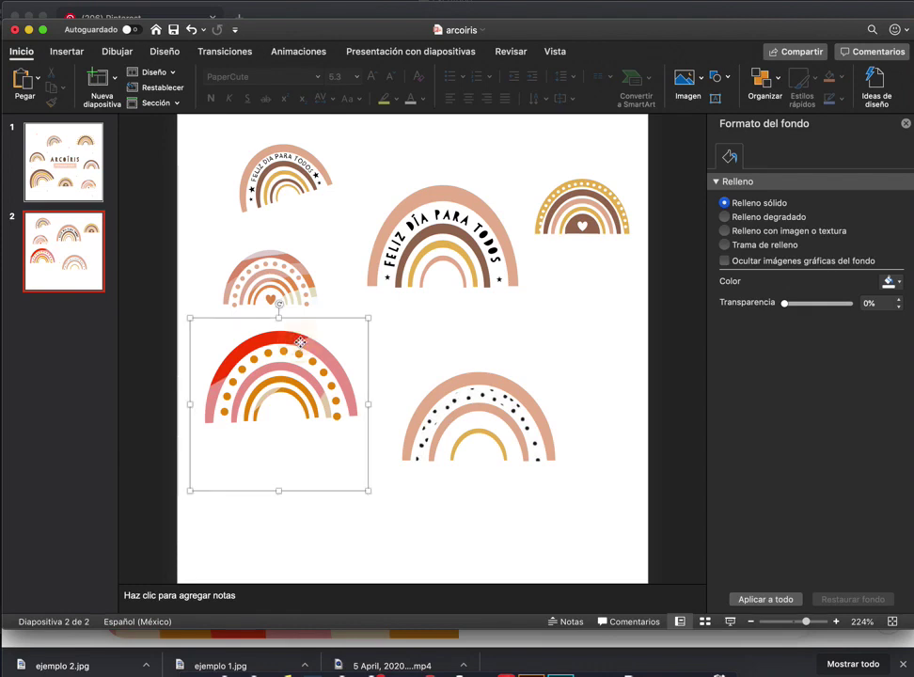
right_click(300, 342)
mouse_move(458, 404)
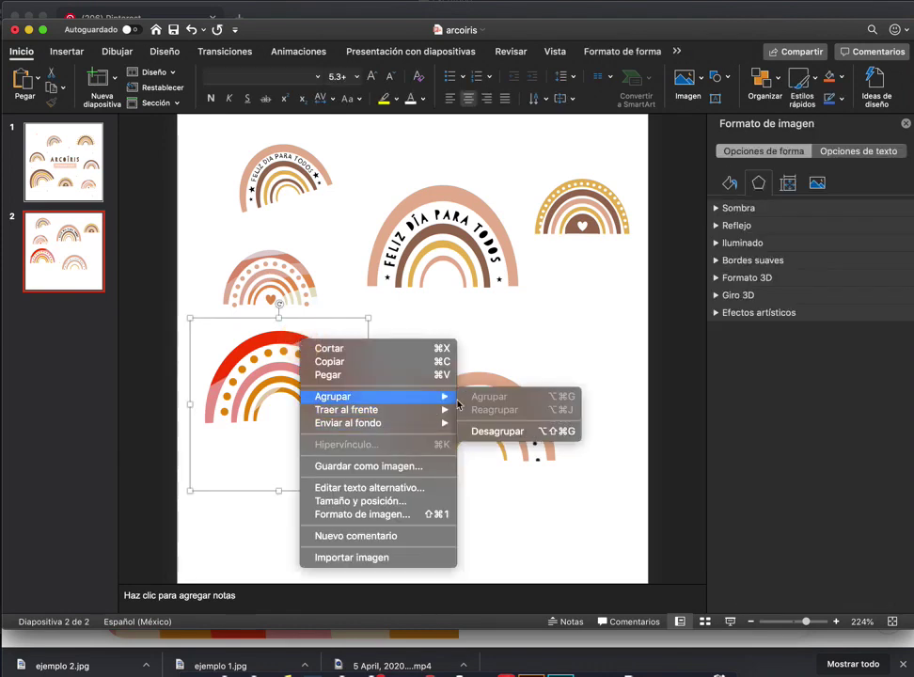
click(491, 431)
click(577, 316)
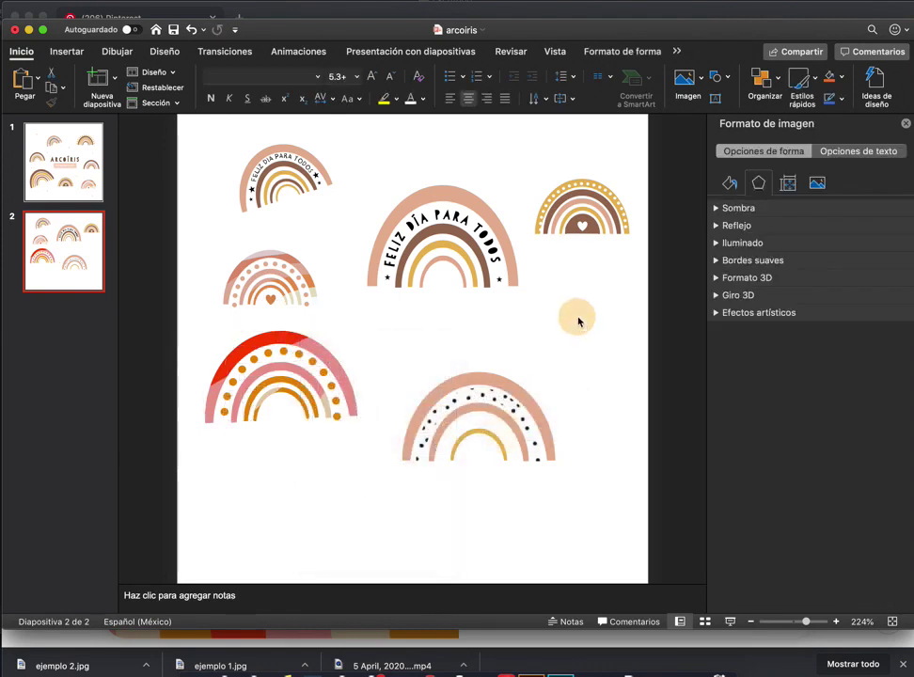
click(326, 374)
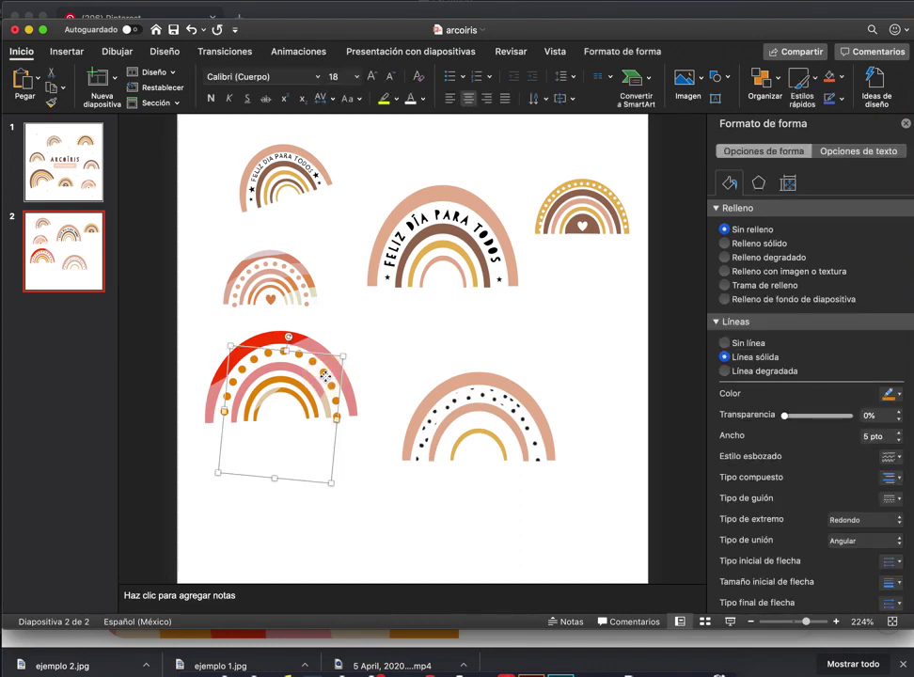
Move the dotted arc onto the lower-right rainbow, shrinking and nudging it into the inner bands
drag(326, 374, 345, 393)
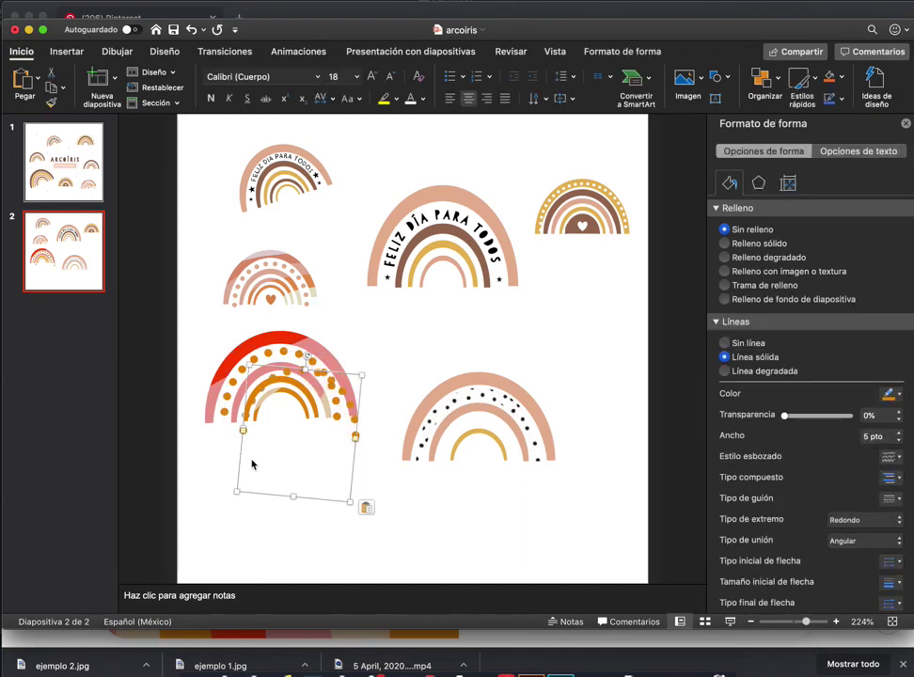
drag(238, 459, 420, 515)
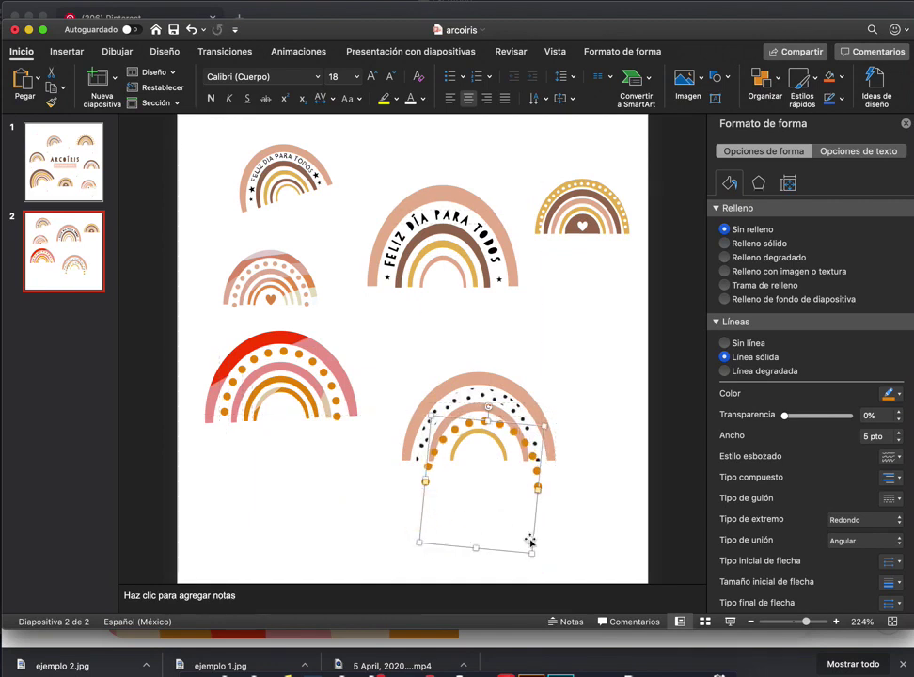
drag(532, 556, 505, 509)
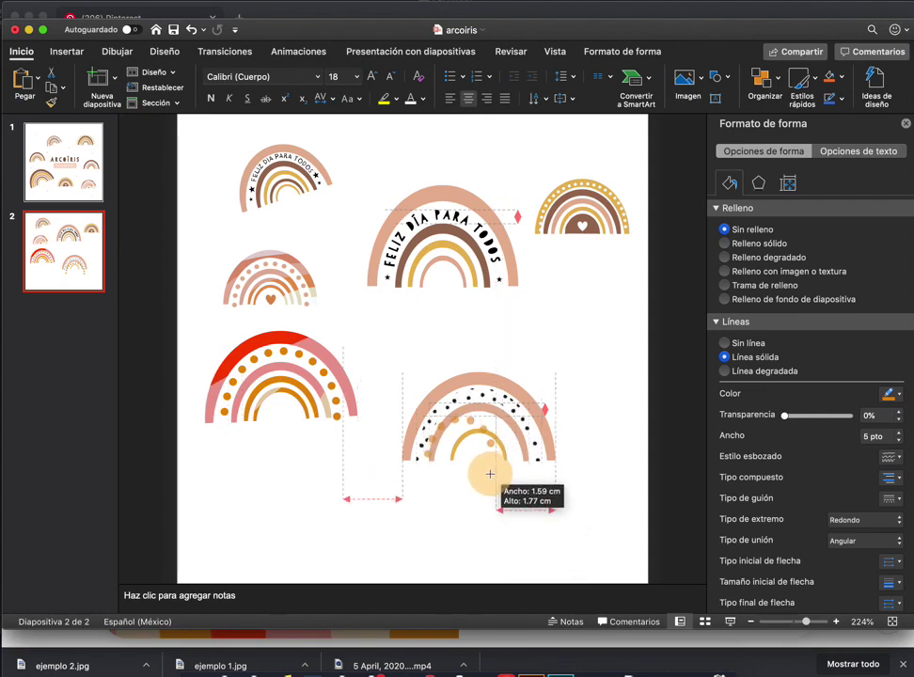
drag(505, 508, 488, 471)
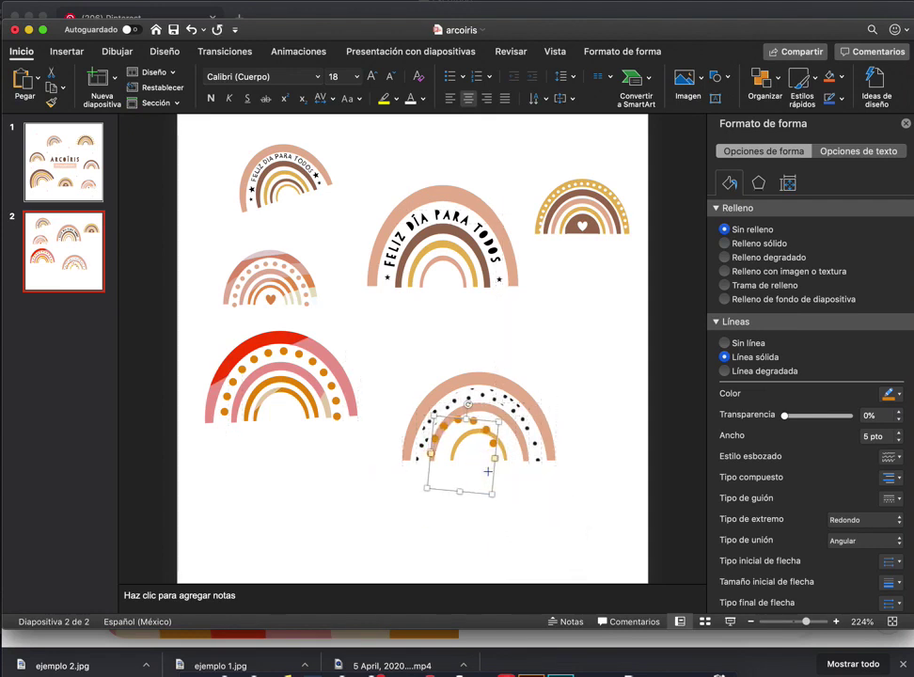
key(Right)
key(Right)
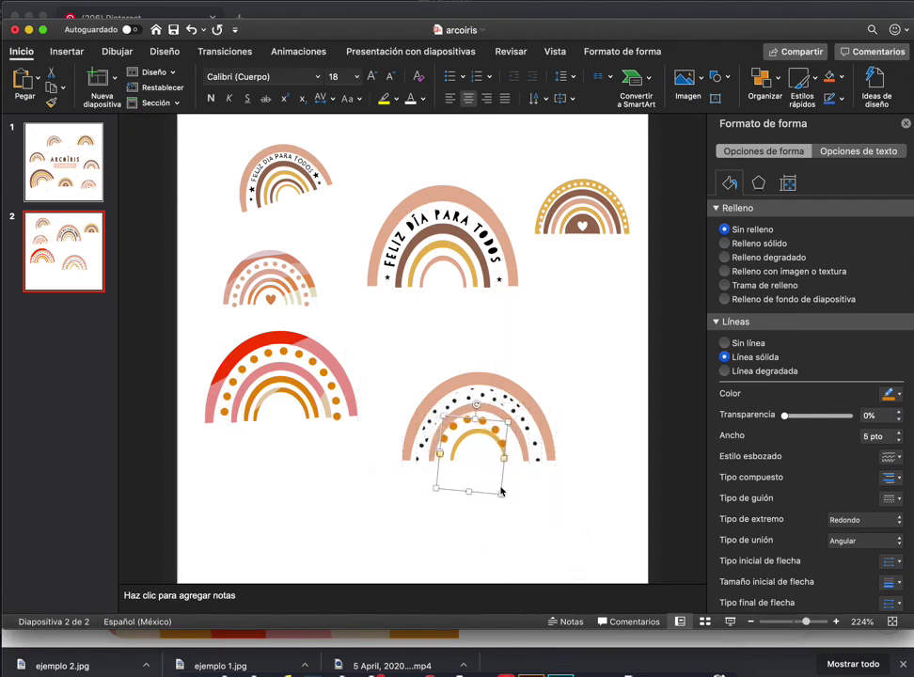
key(Right)
key(Right)
key(Left)
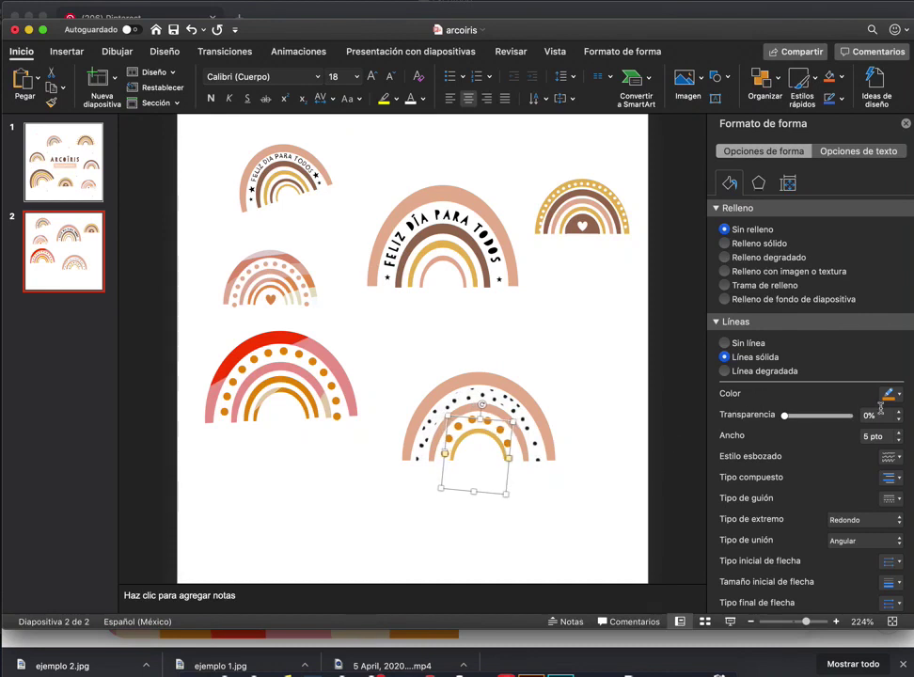
Thin the small dotted arc's outline to 3 pt and widen it slightly
click(872, 436)
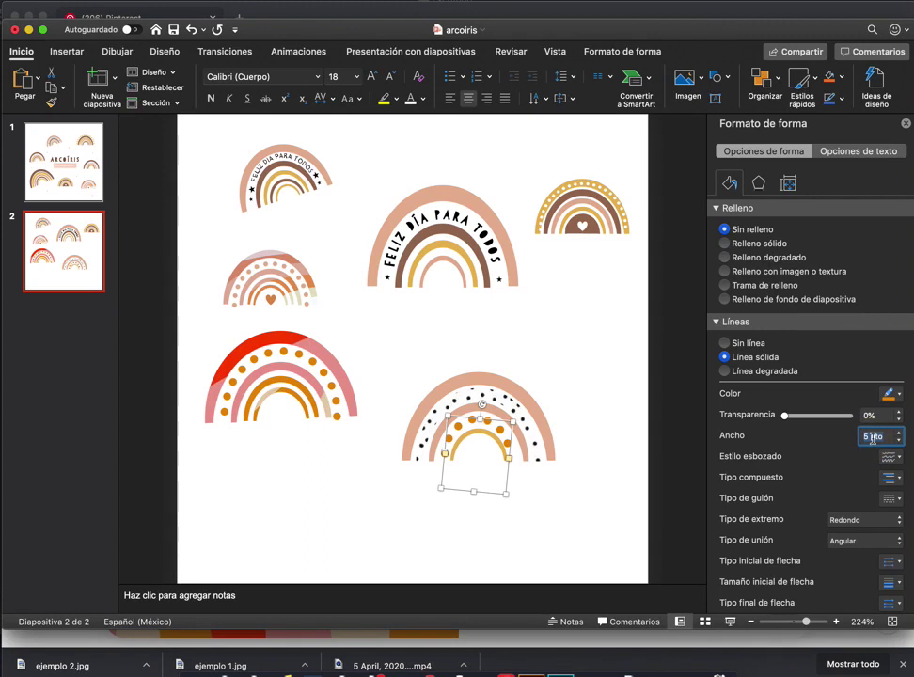
text(3)
key(Return)
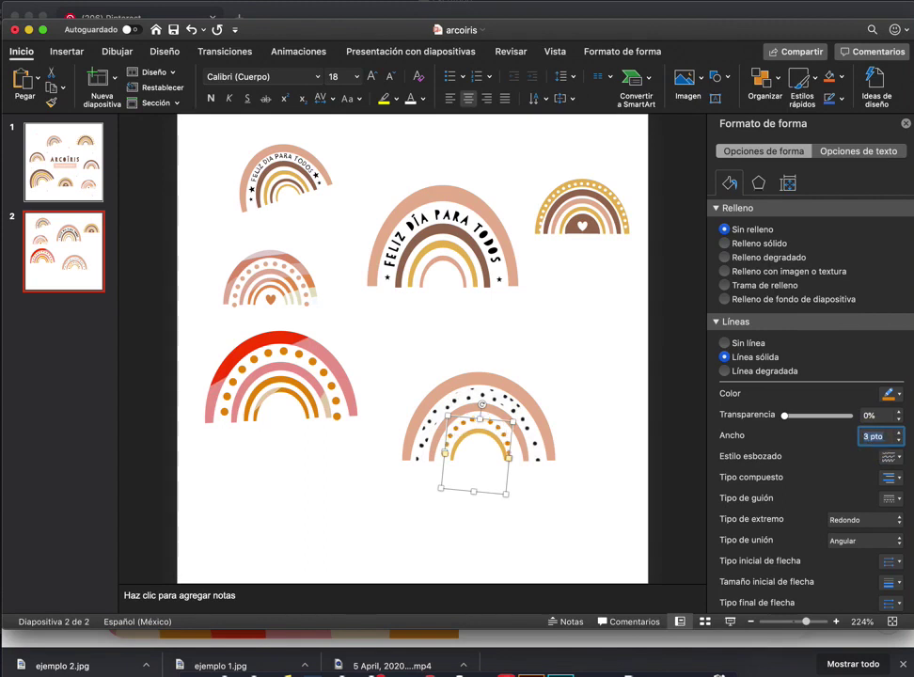
click(577, 381)
click(507, 456)
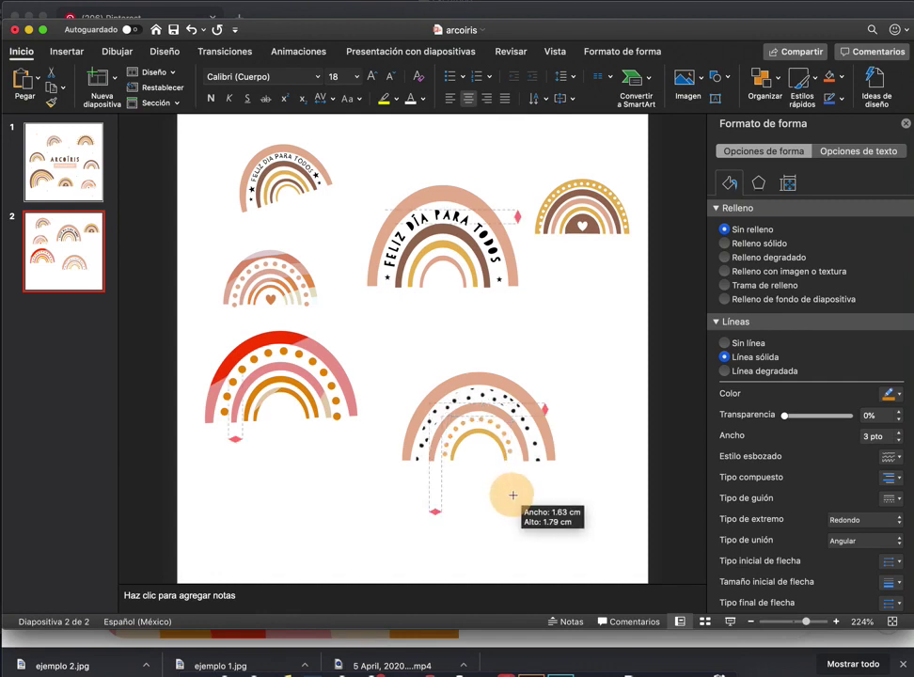
drag(506, 494, 513, 496)
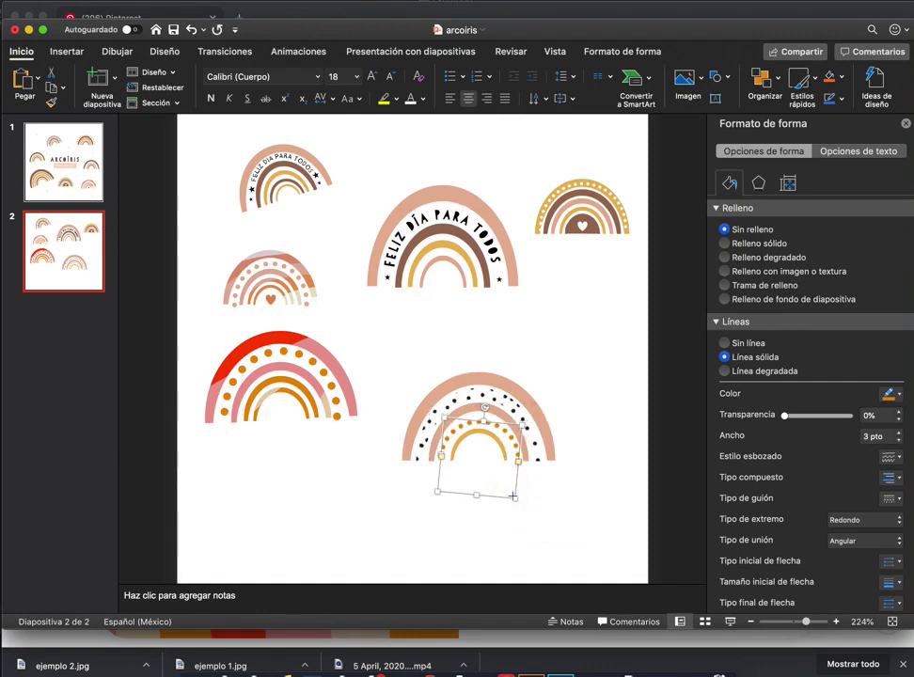
click(581, 369)
Fill the small dotted arc with brown
click(492, 414)
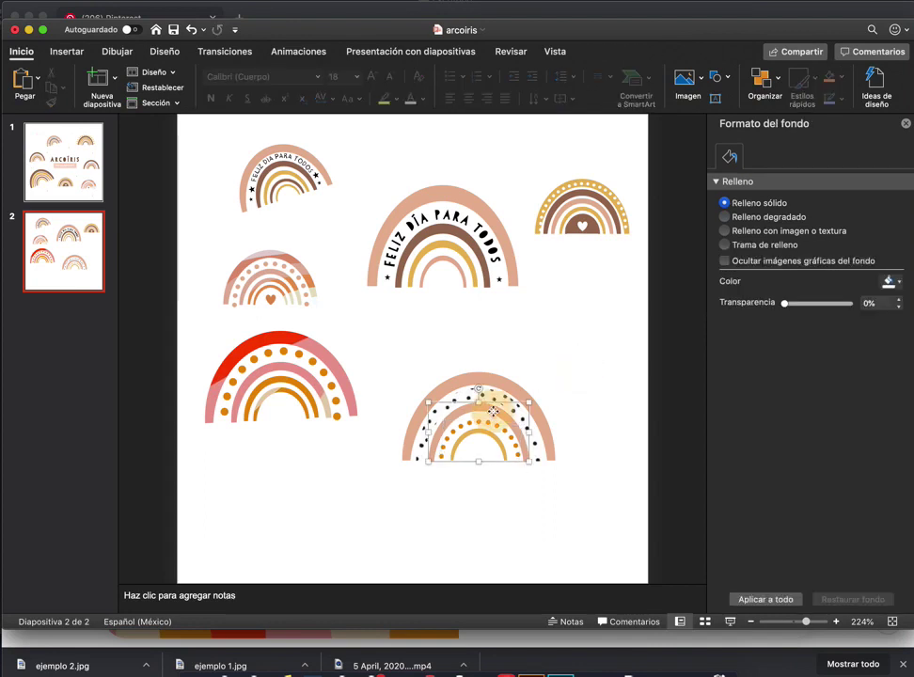
click(898, 323)
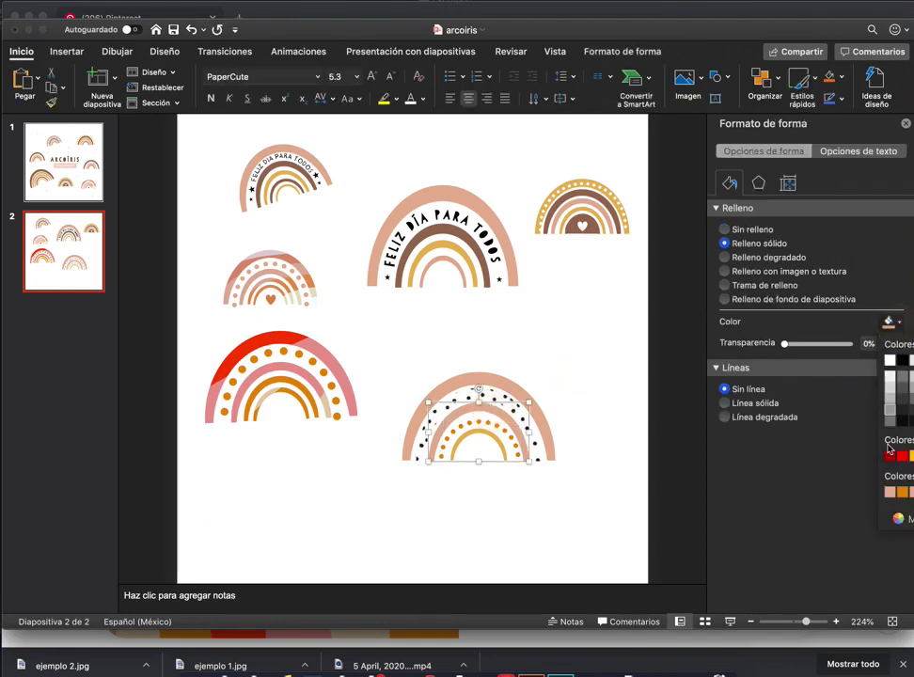
click(910, 491)
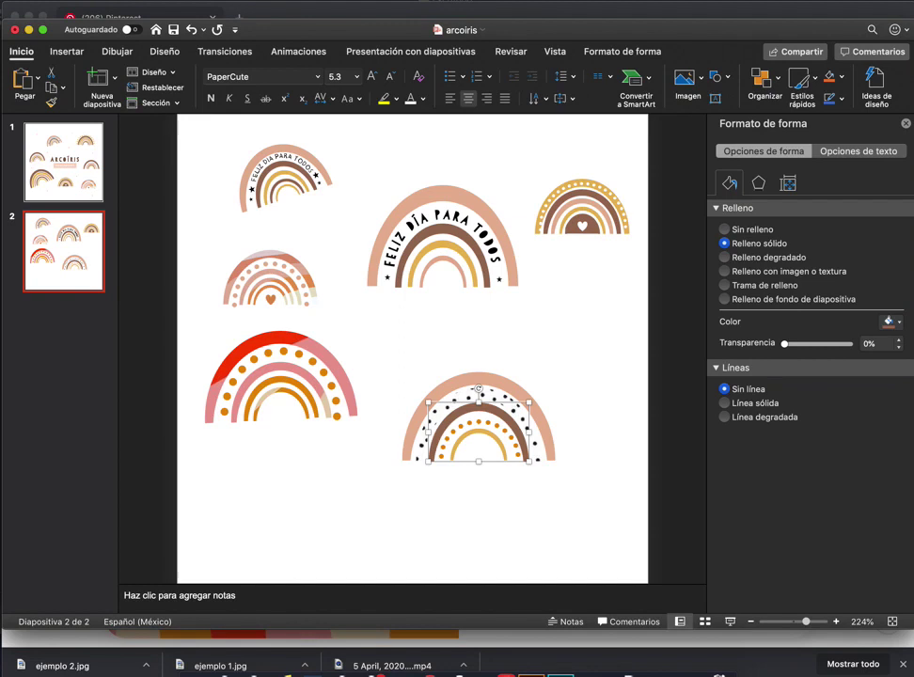
Fill the innermost arc with black sampled by the eyedropper from the rainbow's dots
click(503, 453)
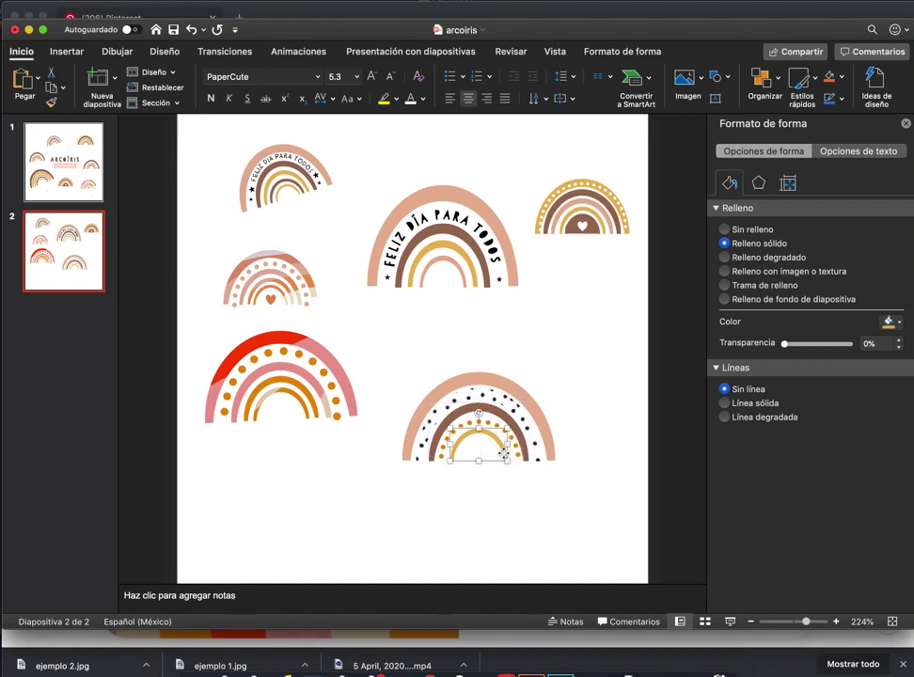
click(895, 323)
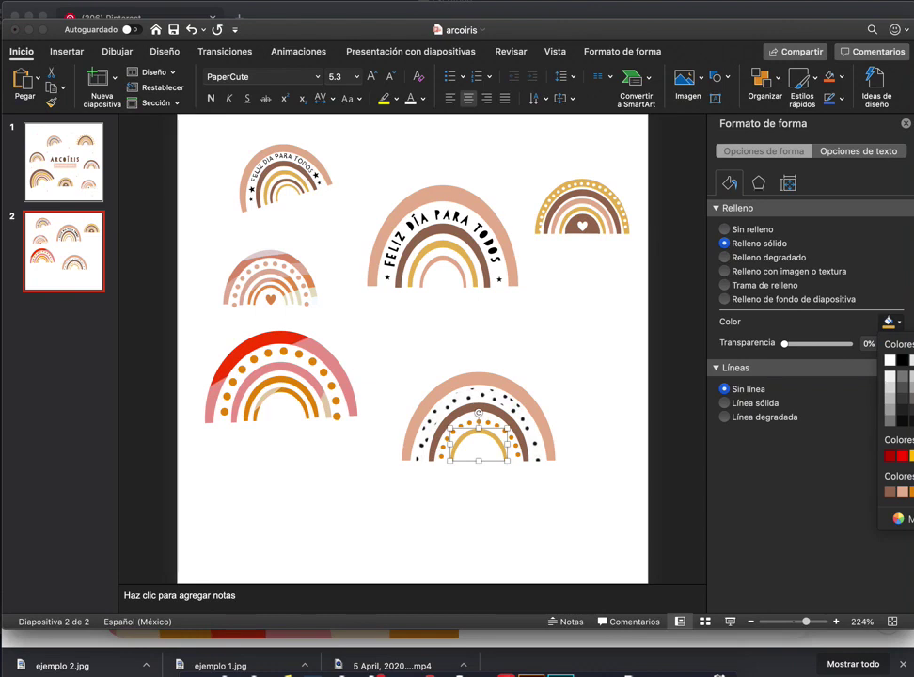
click(675, 490)
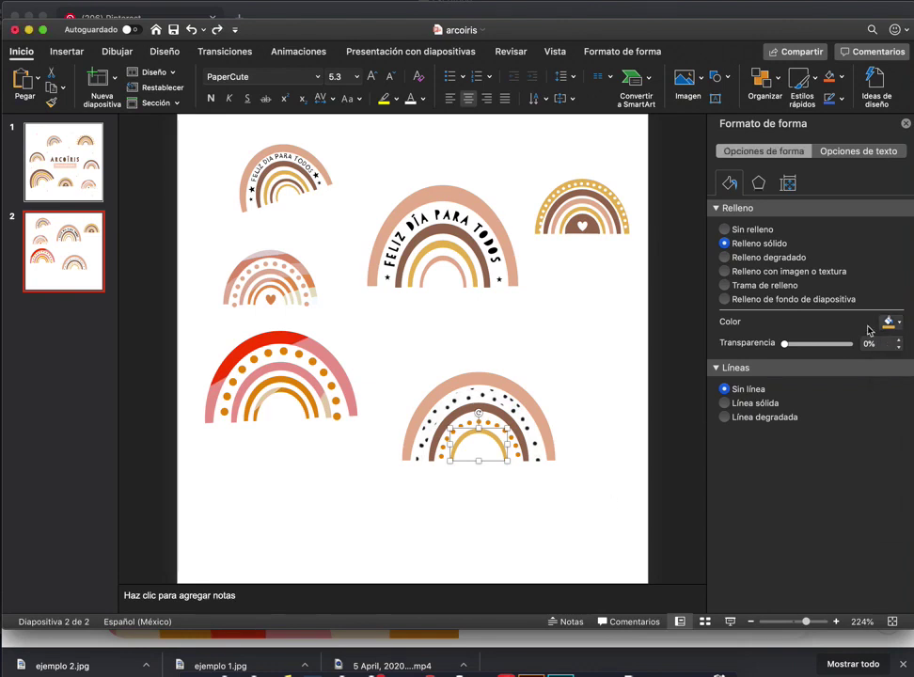
click(896, 323)
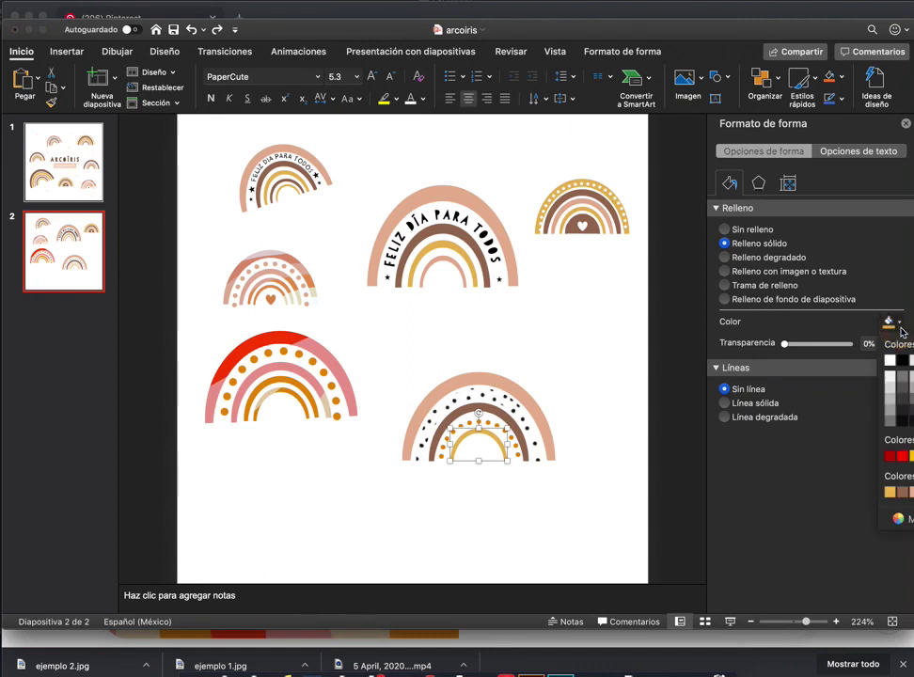
click(901, 519)
click(413, 296)
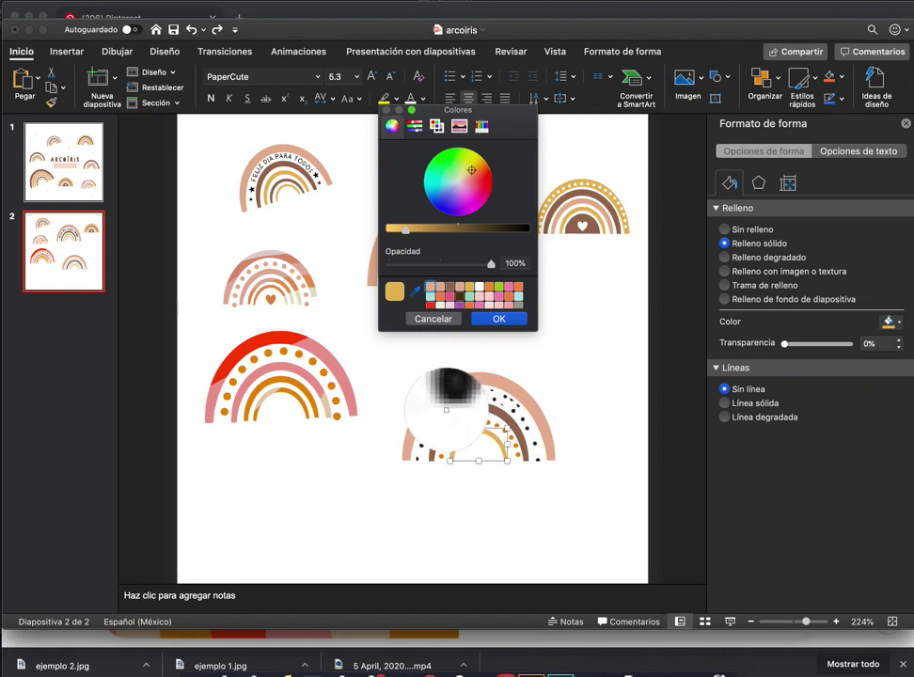
click(447, 407)
click(500, 319)
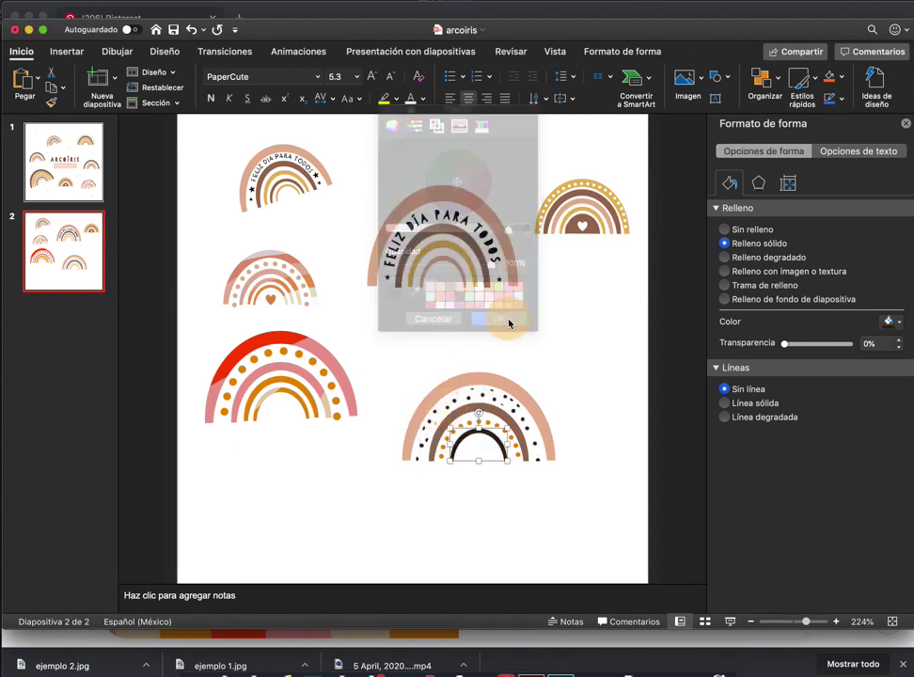
click(568, 356)
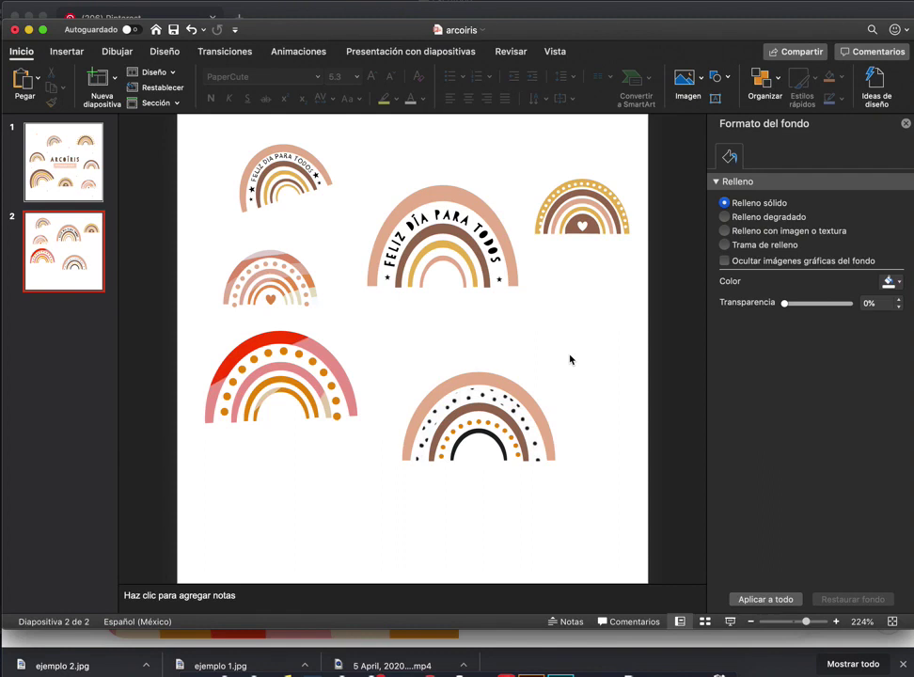
Add a new blank slide 3 after slide 2
click(62, 132)
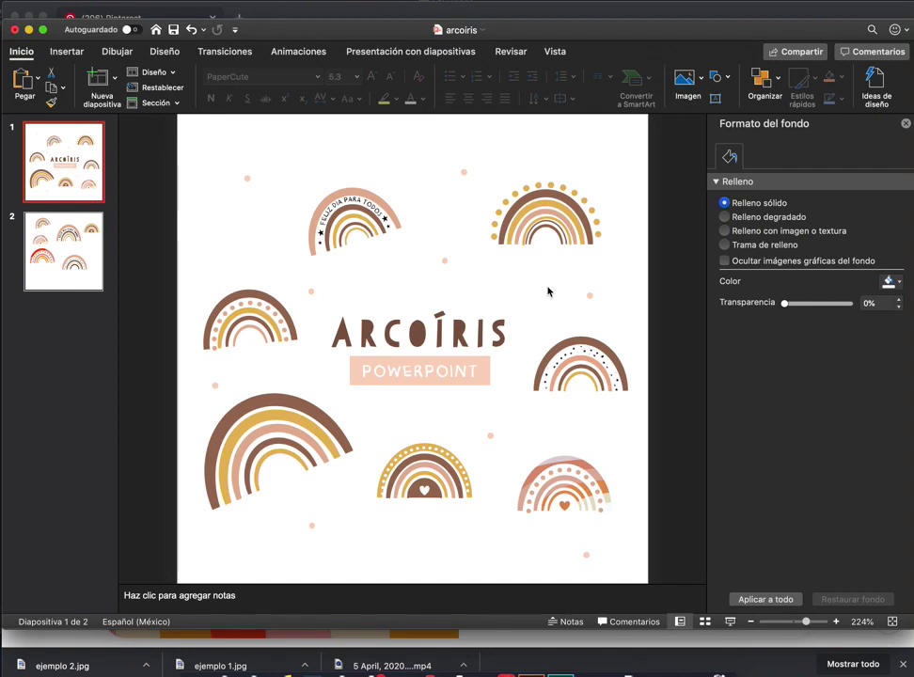
click(71, 250)
key(Return)
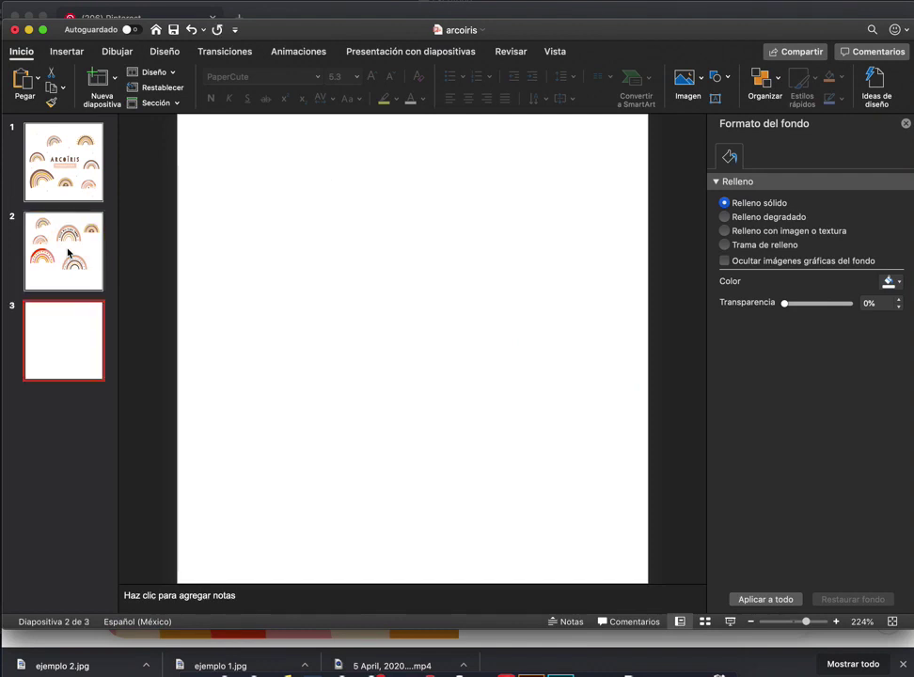
click(79, 274)
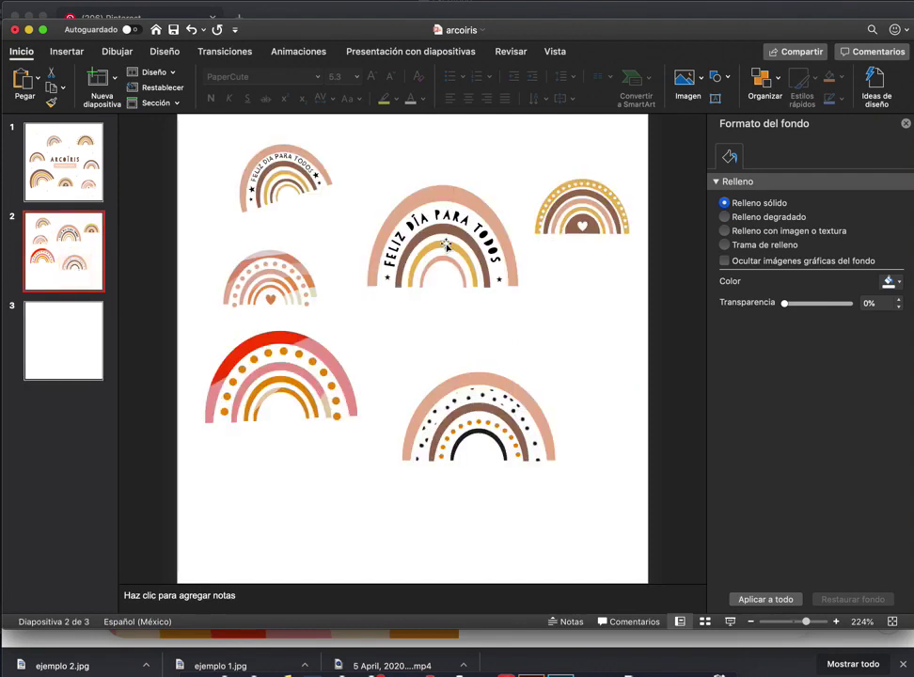
Select every part of the 'Feliz día para todos' rainbow on slide 2 and cut it
click(464, 195)
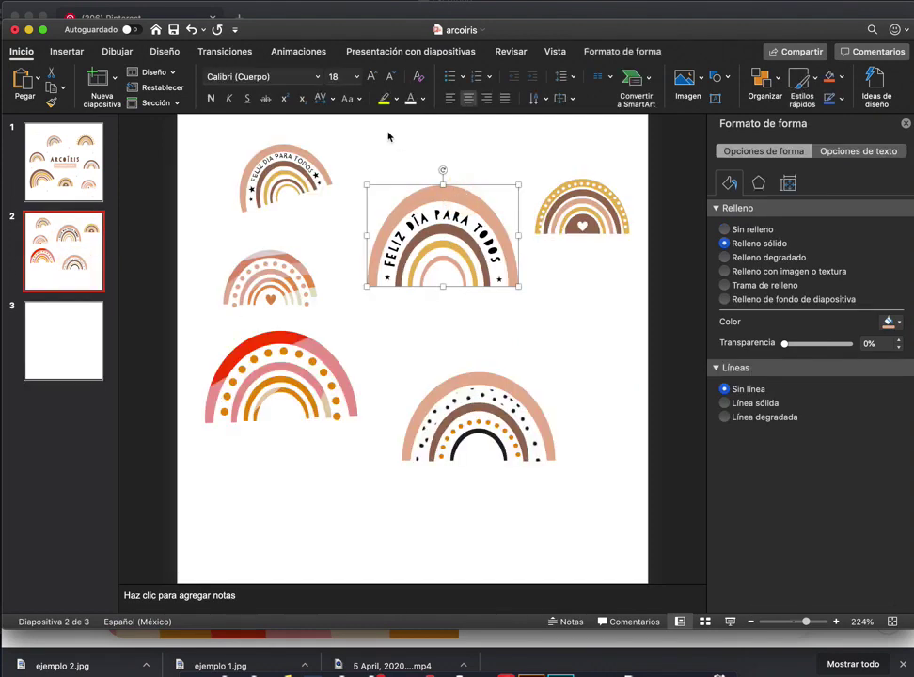
drag(383, 132, 546, 371)
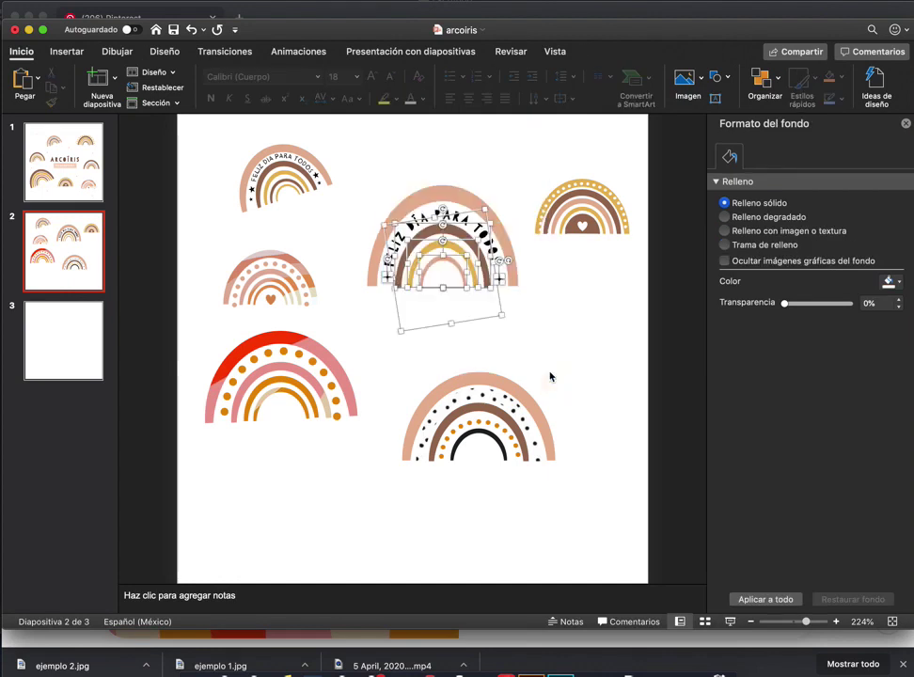
shift+click(459, 193)
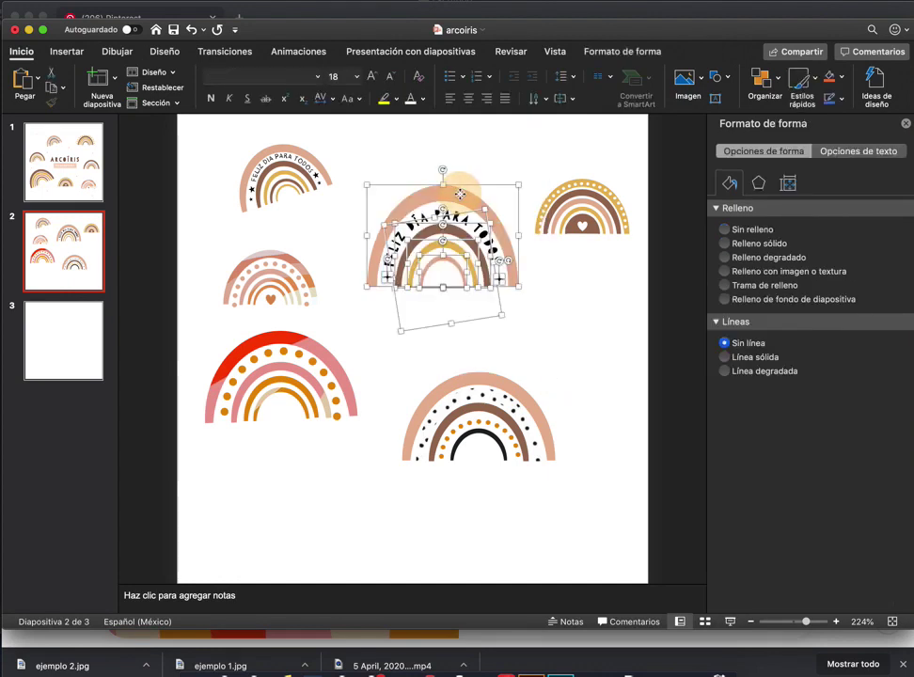
key(Delete)
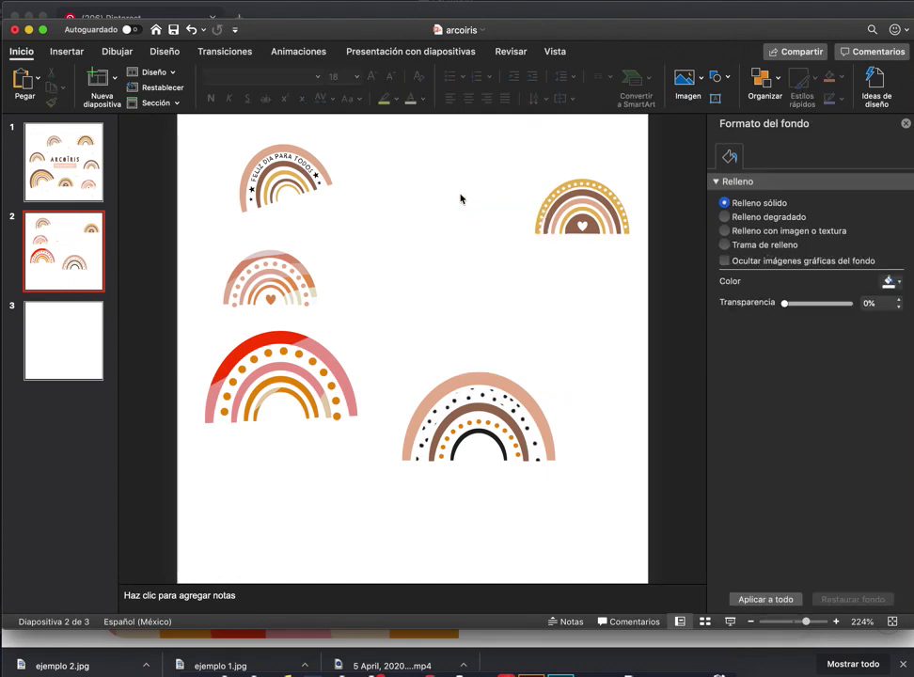
click(82, 347)
Paste the 'Feliz día para todos' rainbow onto slide 3 and move it near the centre
key(super+v)
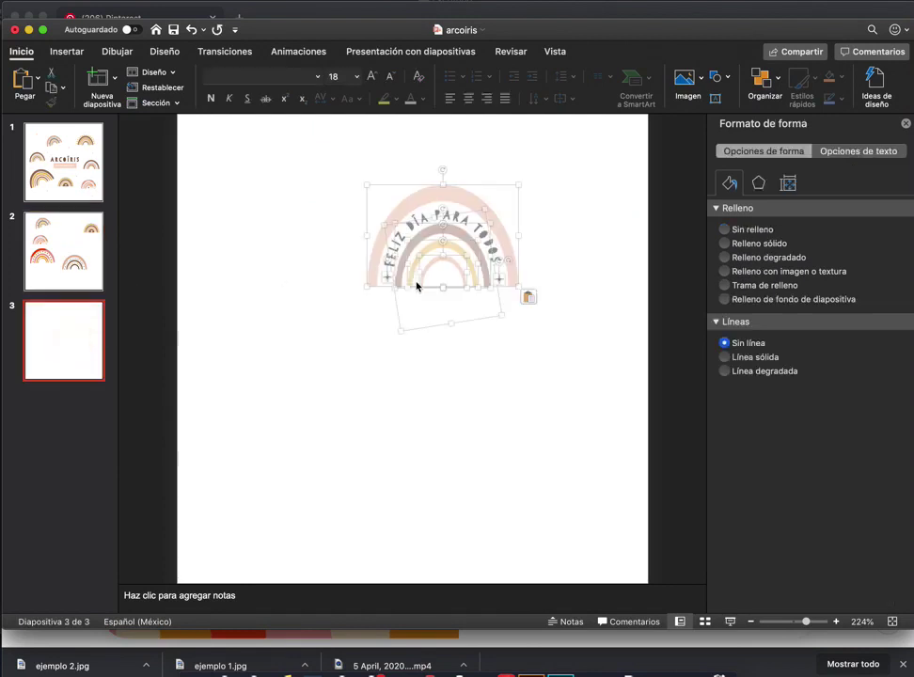
mouse_move(462, 200)
mouse_down()
mouse_move(434, 322)
mouse_move(428, 313)
mouse_up()
click(519, 204)
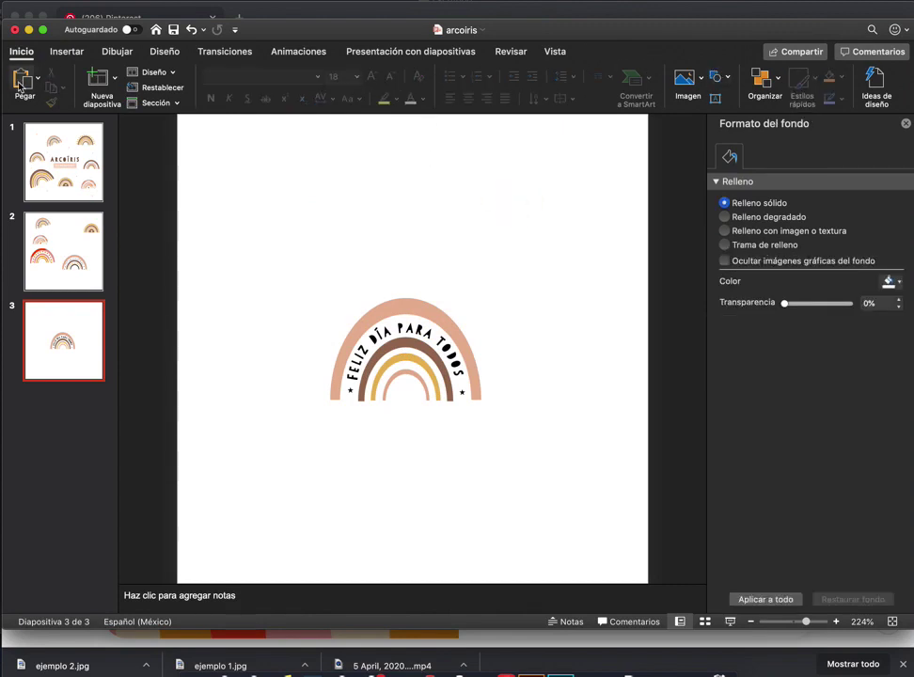
Draw a rectangle covering nearly all of slide 3
click(60, 60)
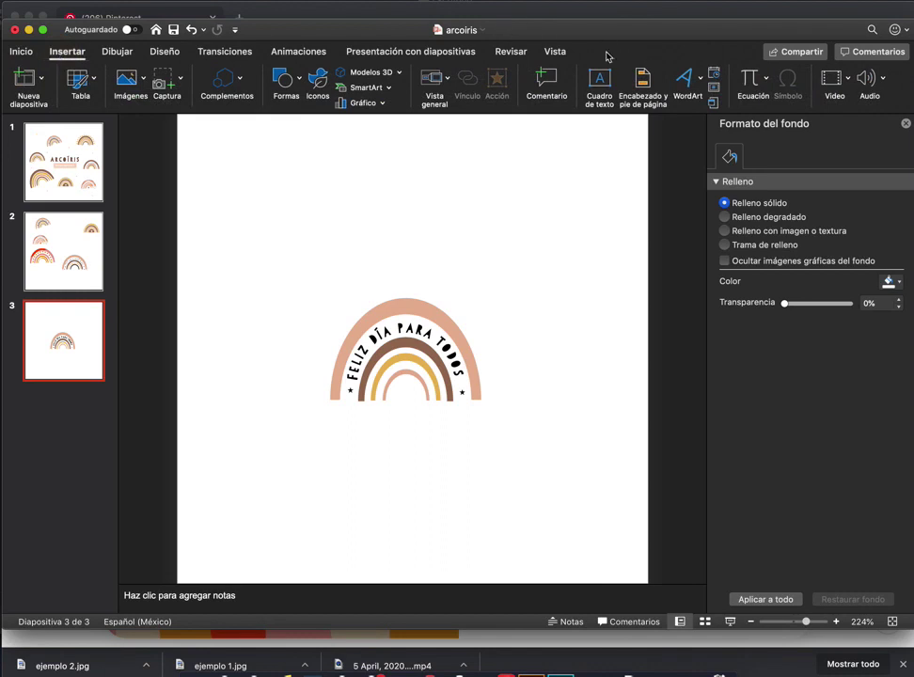
click(285, 79)
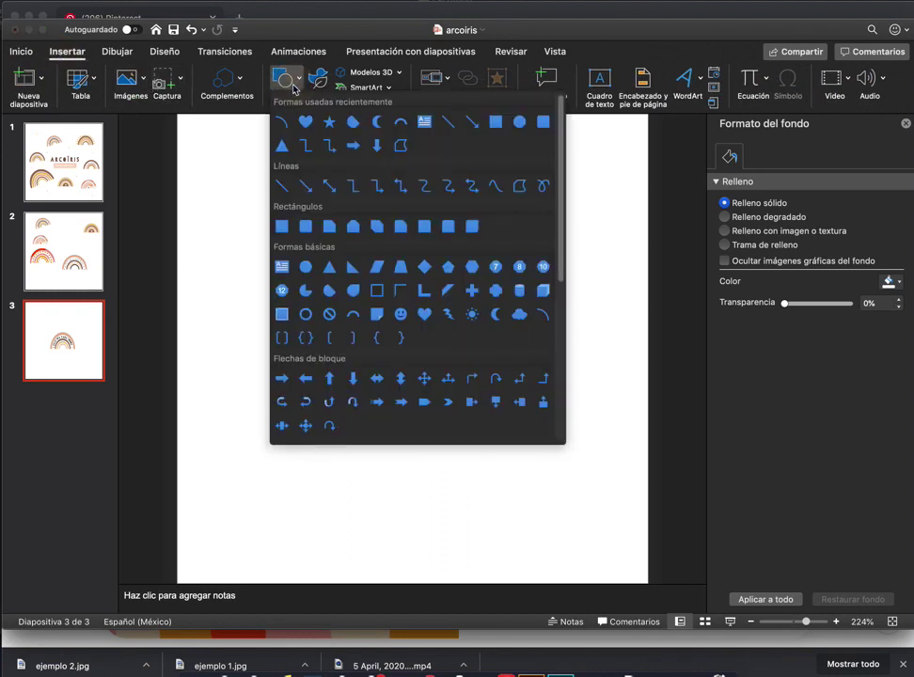
click(543, 124)
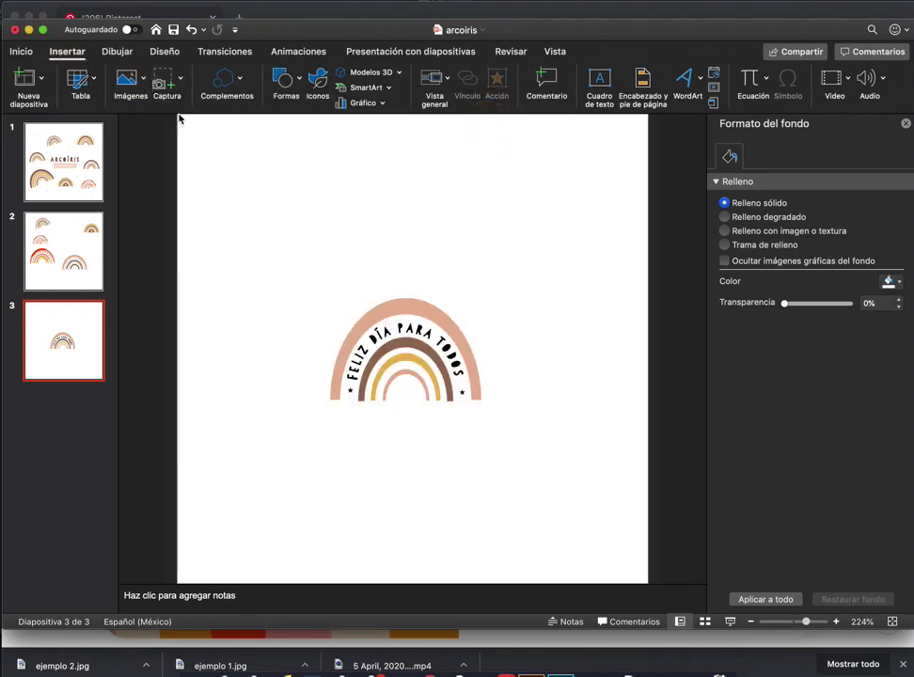
click(166, 81)
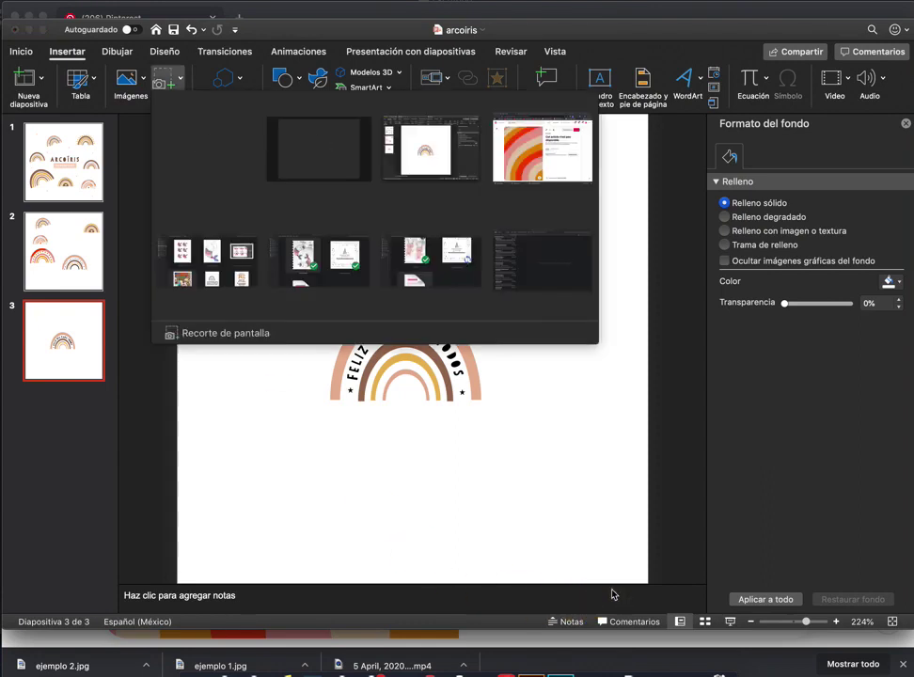
key(Escape)
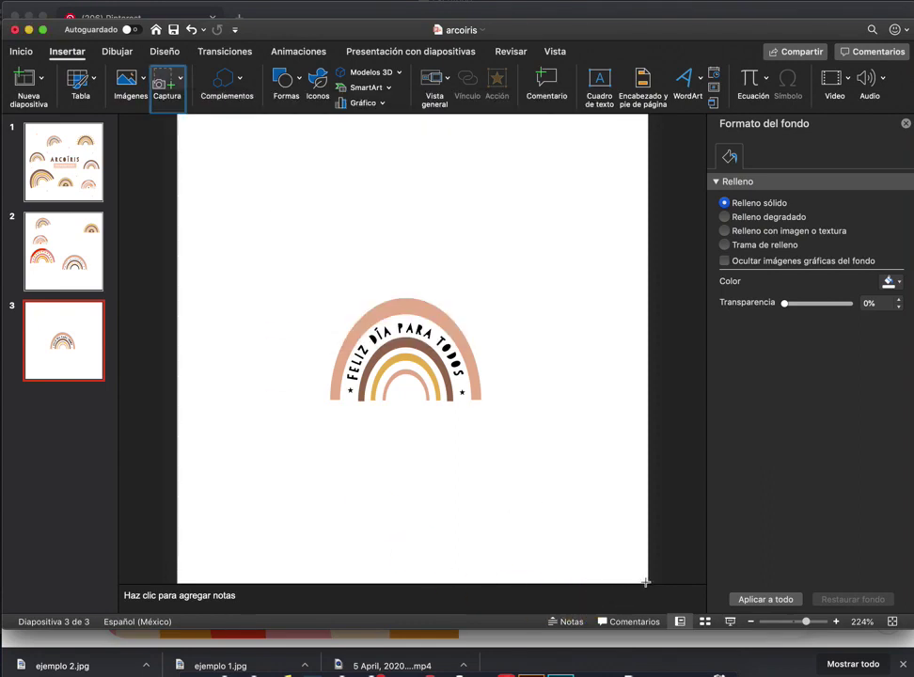
drag(645, 582, 179, 128)
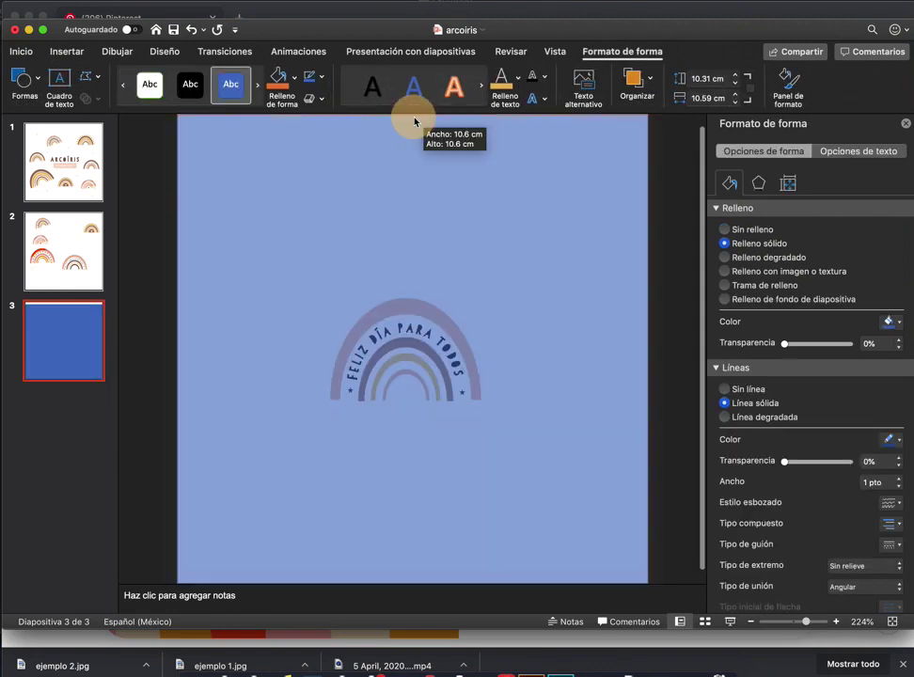
Extend the rectangle to the slide's top edge, fill it white and remove its outline
drag(413, 124, 414, 114)
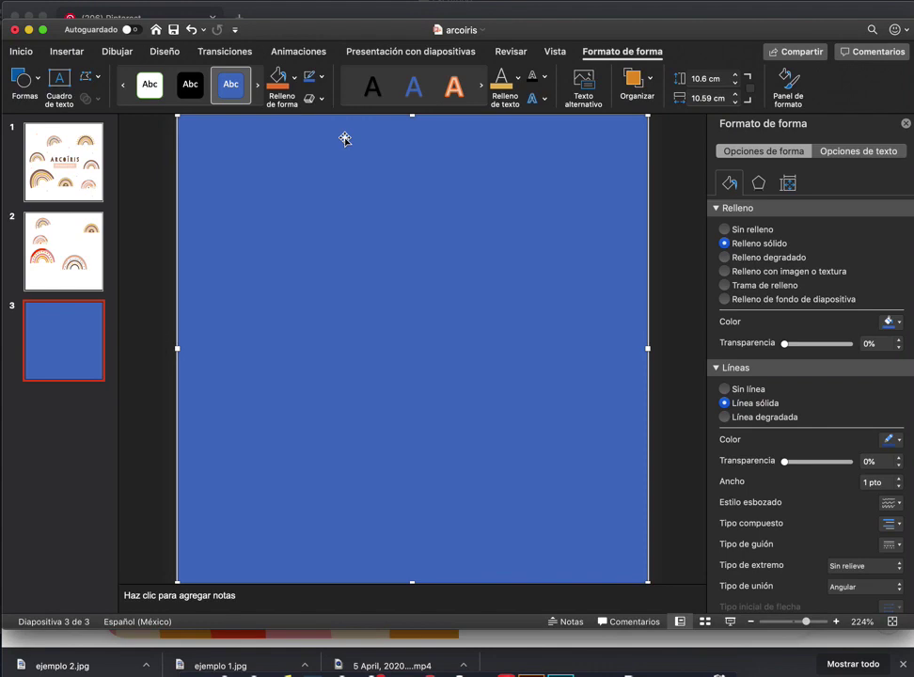
click(294, 77)
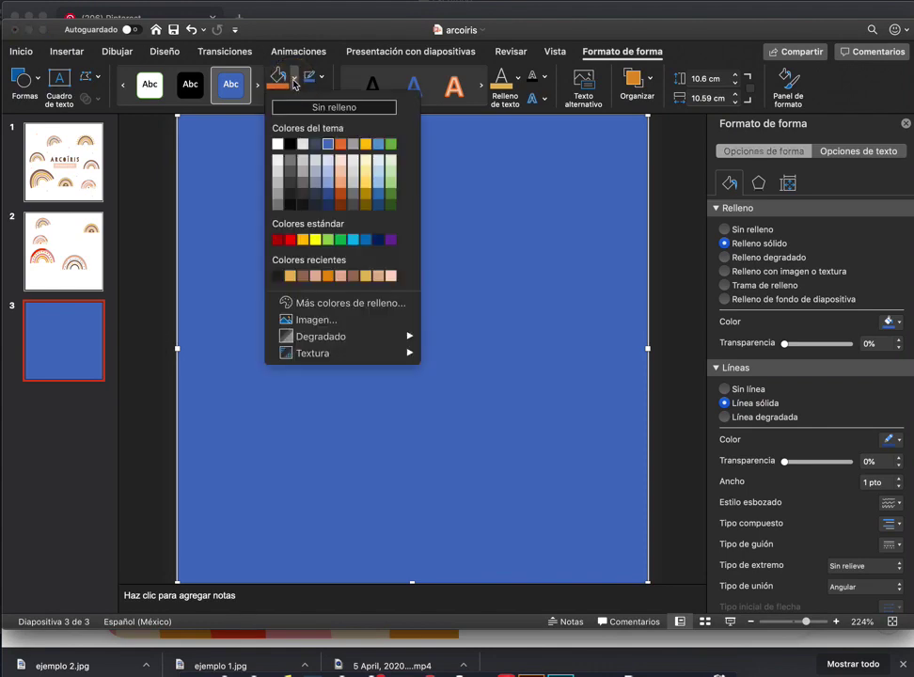
click(276, 144)
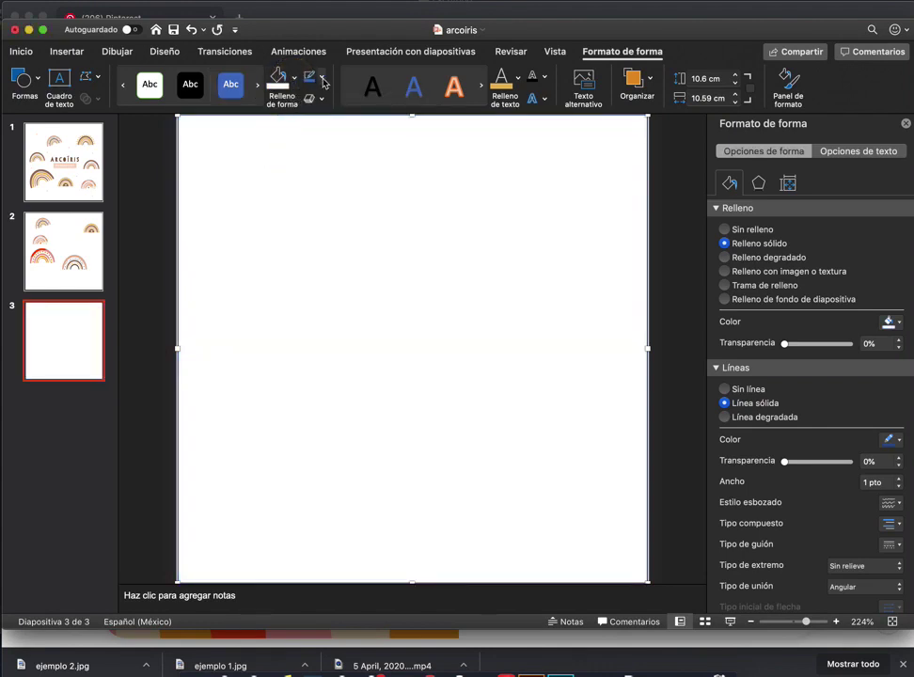
click(323, 79)
click(368, 101)
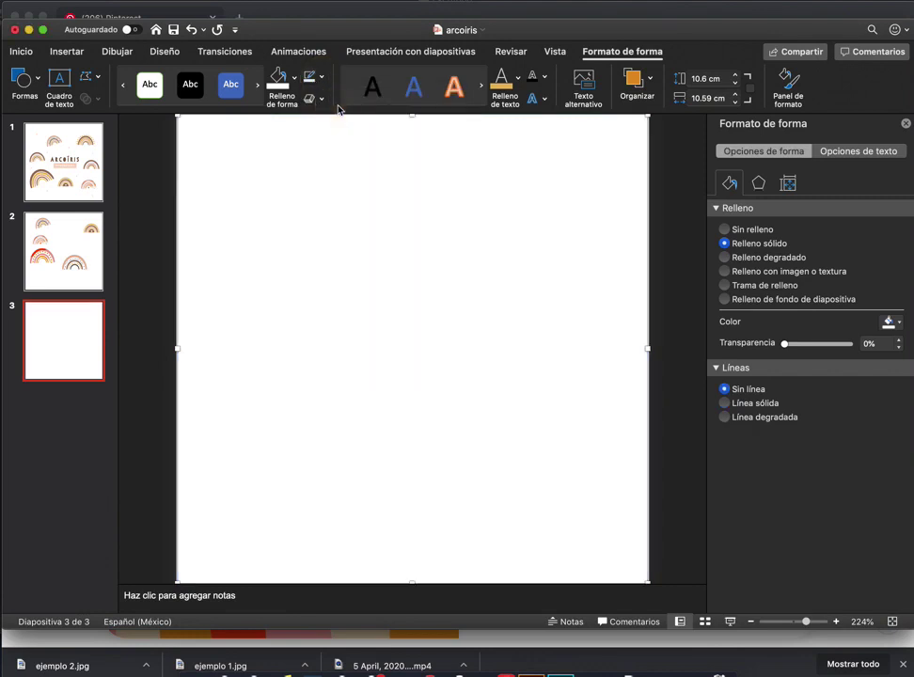
Send the white rectangle to the back behind the rainbow, then select all slide objects
right_click(310, 195)
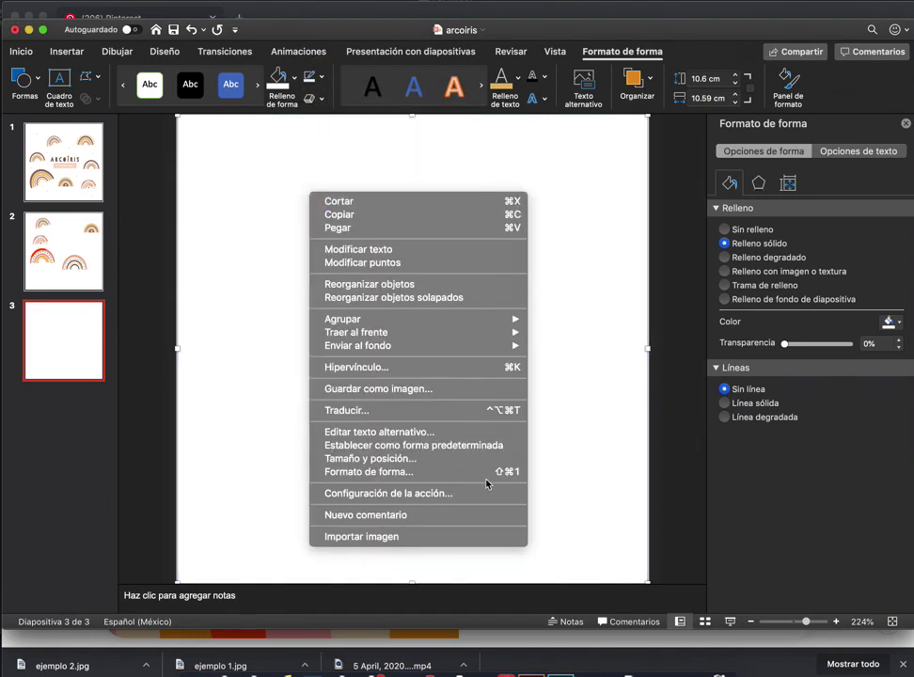
mouse_move(499, 346)
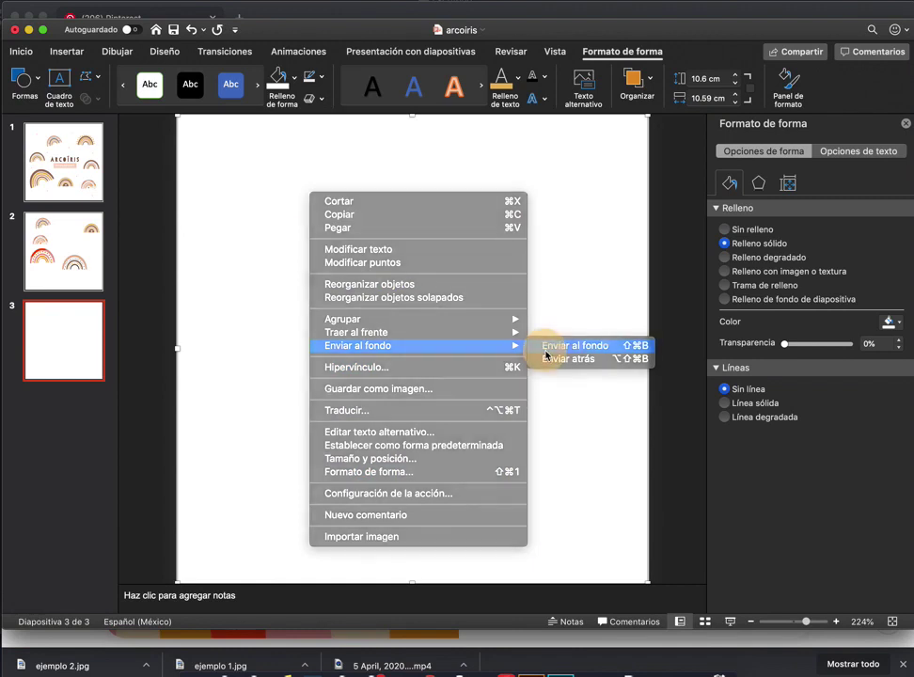
click(545, 348)
click(668, 365)
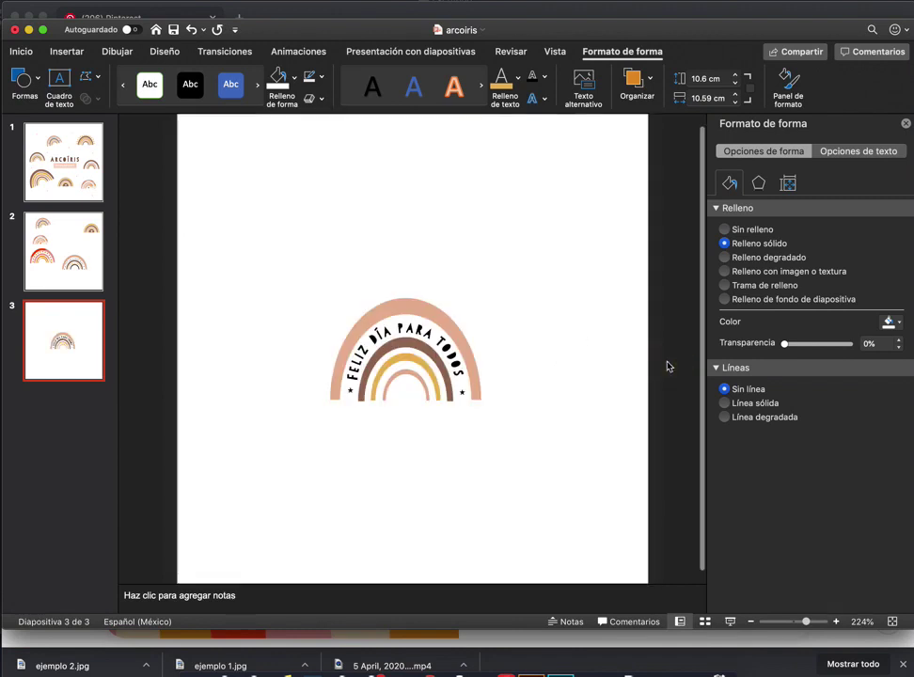
key(super+a)
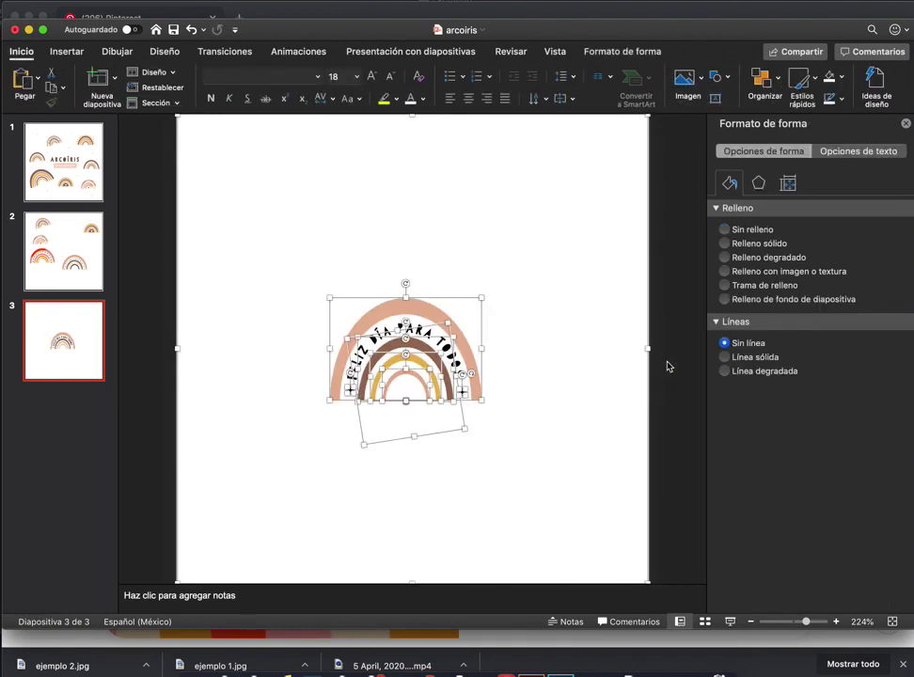
Save the selected rainbow and white backing as PNG 'Imagen 1.png' on the Desktop
right_click(569, 308)
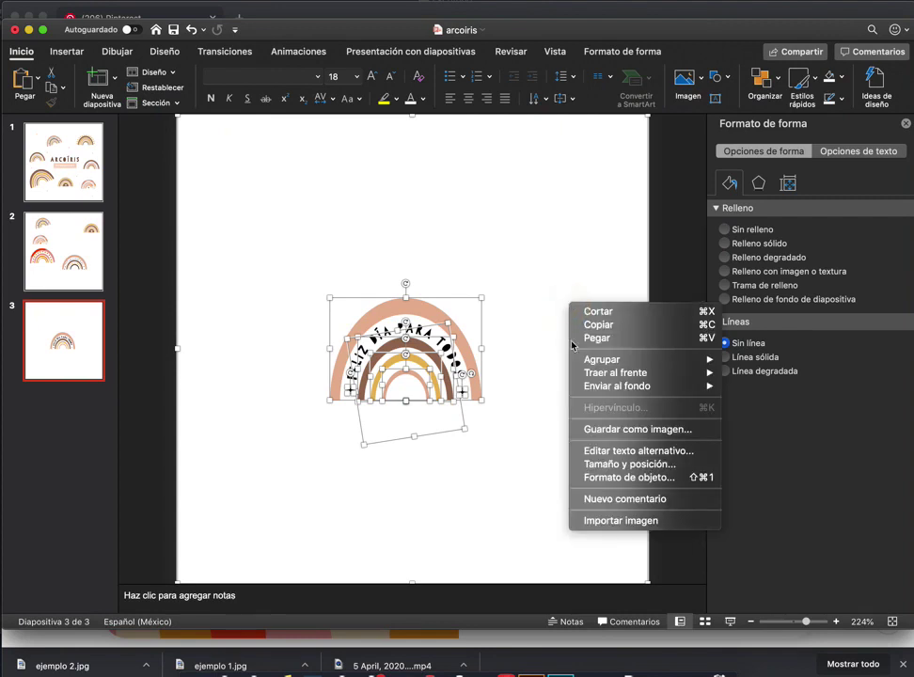
click(606, 434)
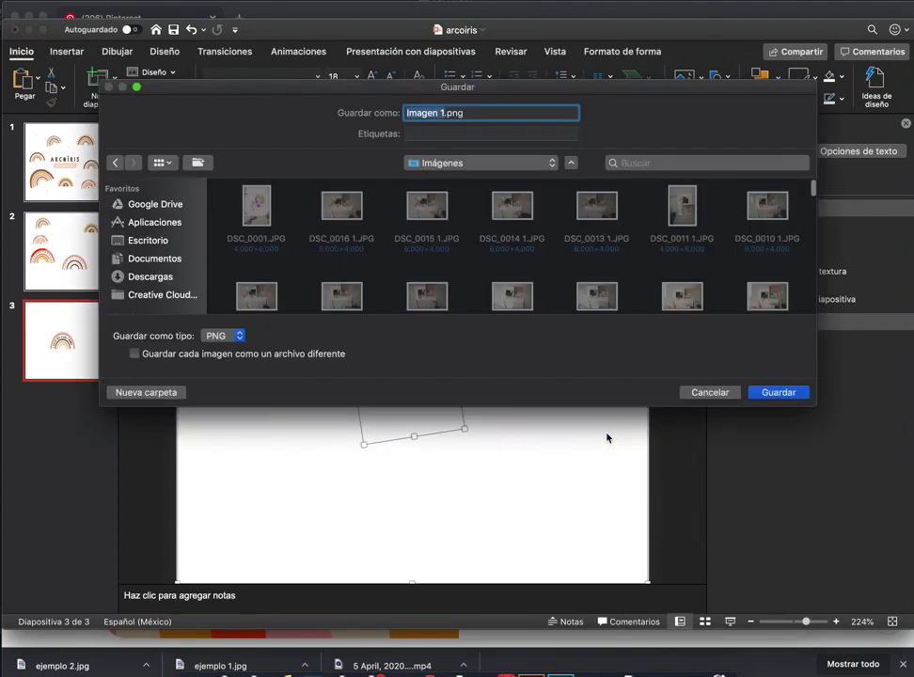
click(156, 242)
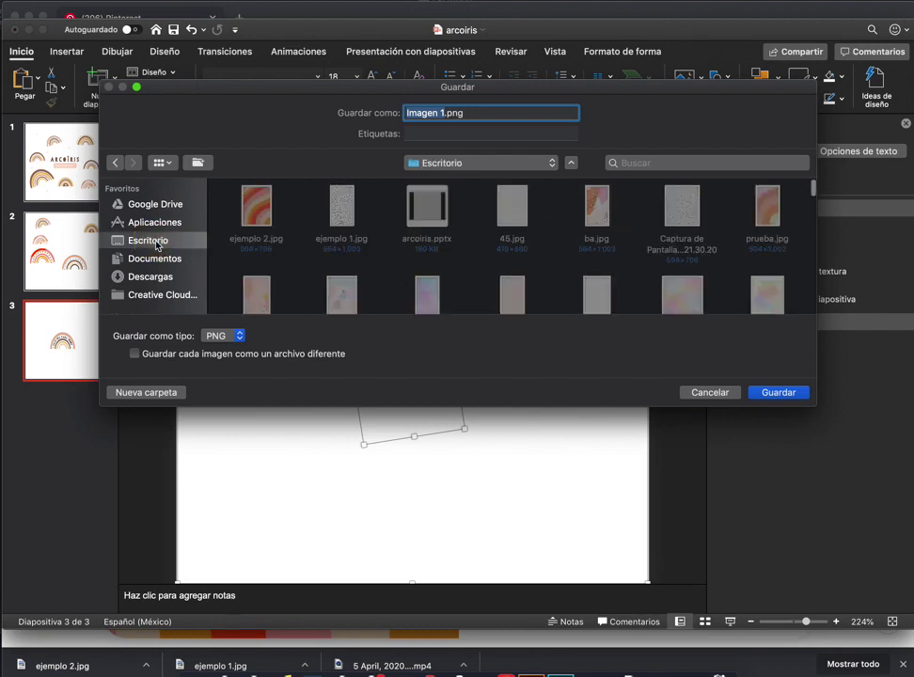
click(240, 336)
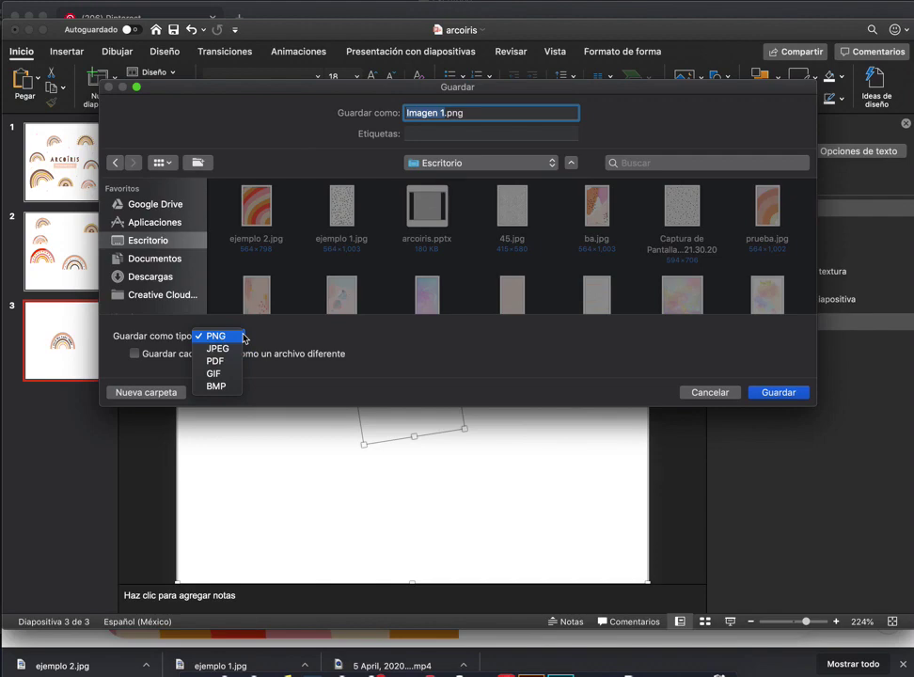
click(216, 335)
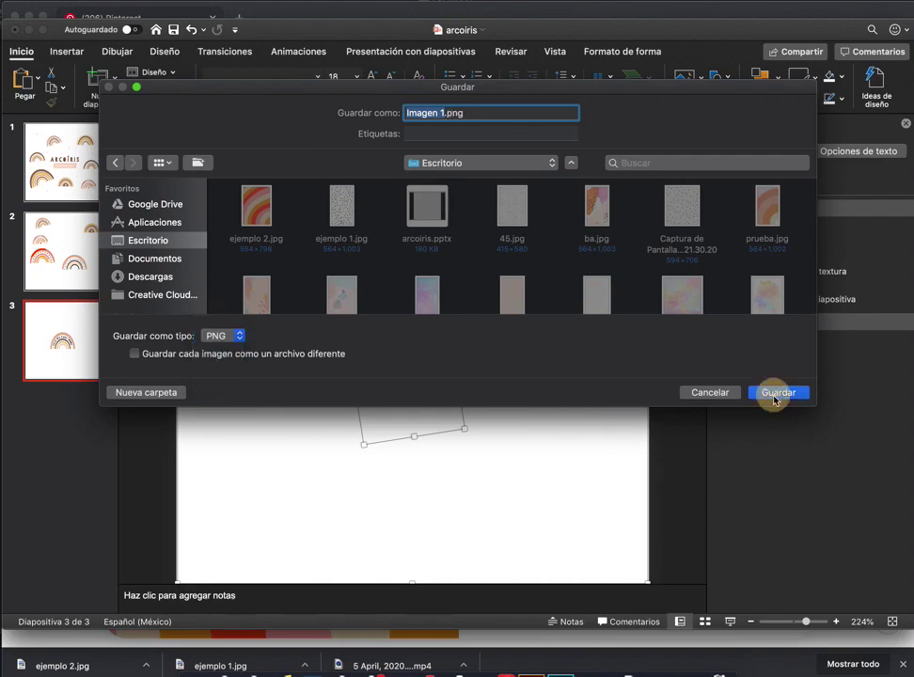
click(777, 392)
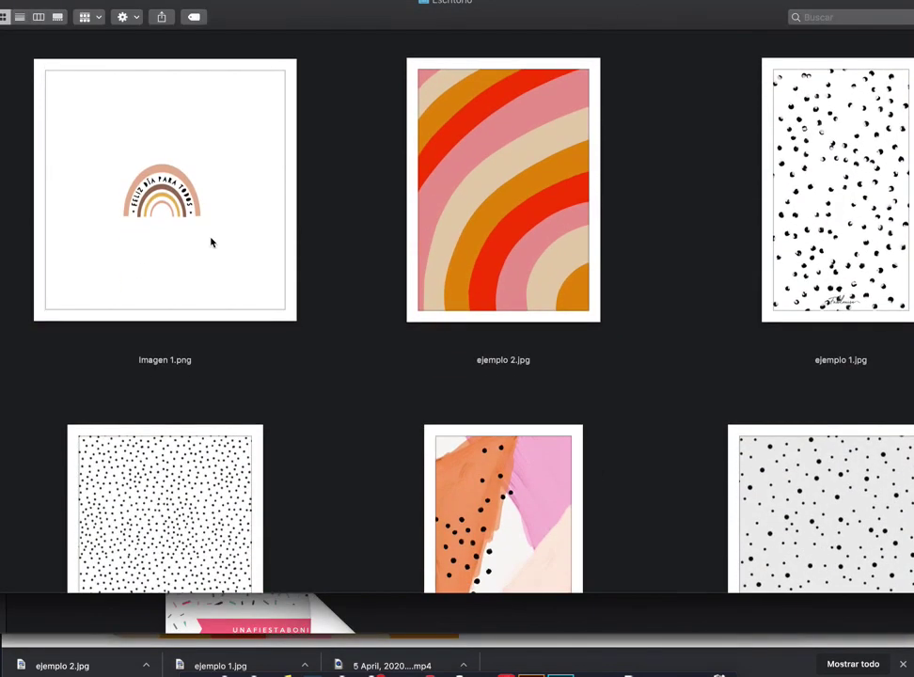
Check Imagen 1.png in Preview, then close it and return to PowerPoint
double_click(211, 243)
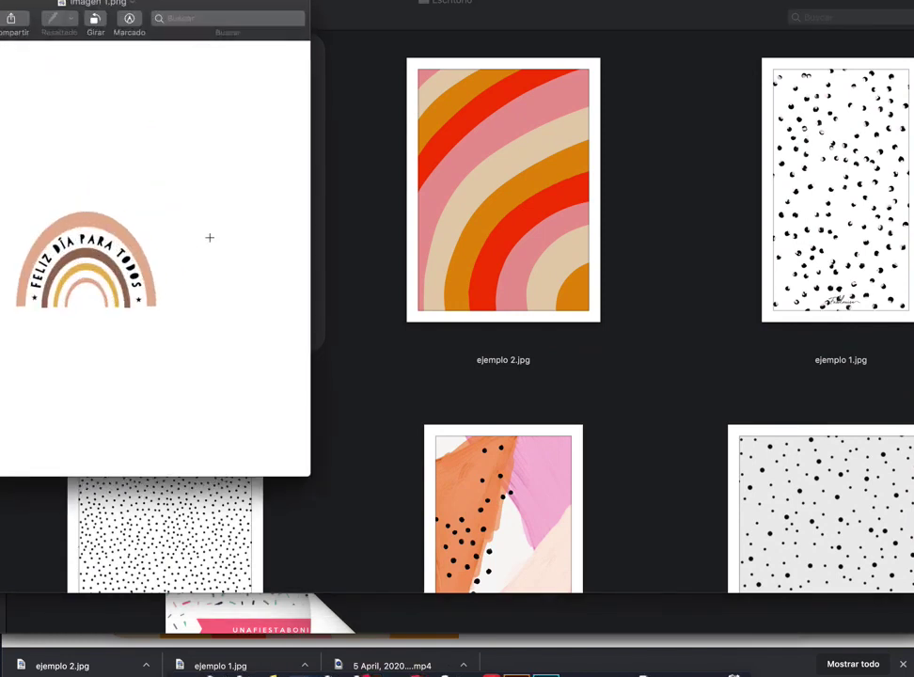
drag(188, 10, 507, 117)
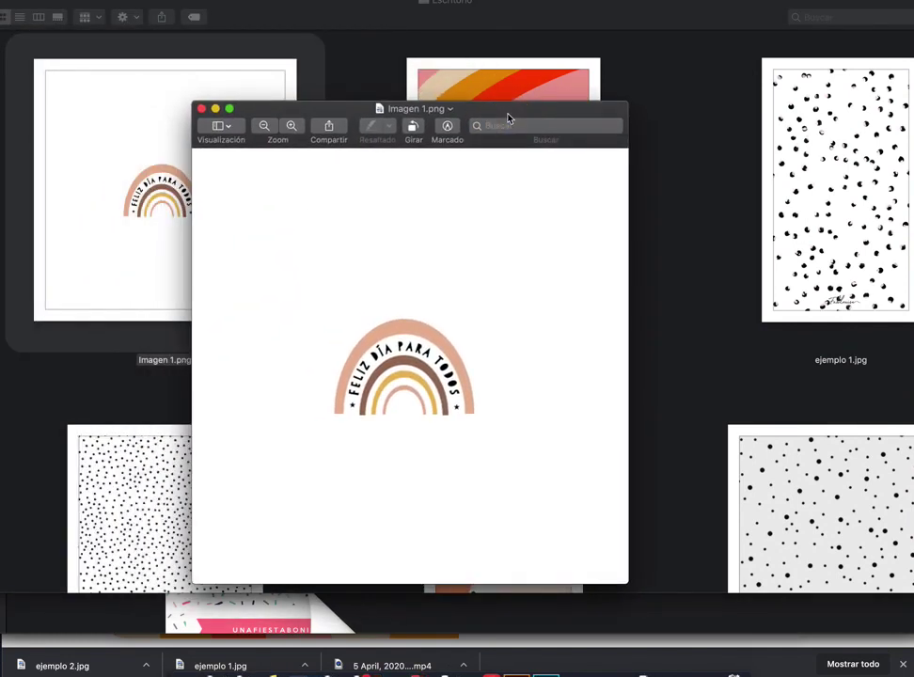
key(super+w)
click(561, 673)
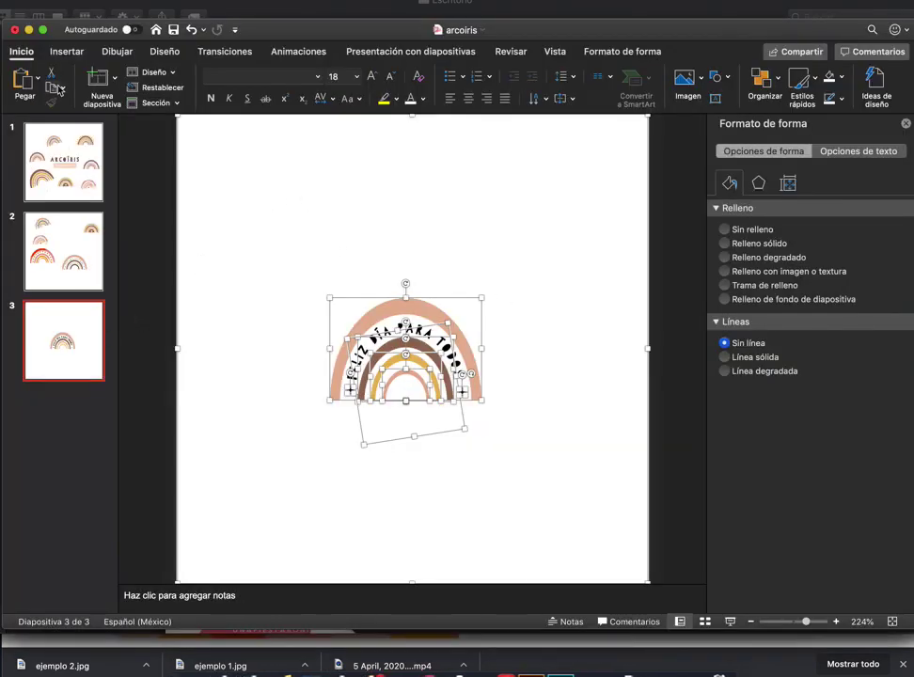
Set the slide size to A4 (210 x 297 mm) in Page Setup, scaling content up, and fit the view
click(164, 52)
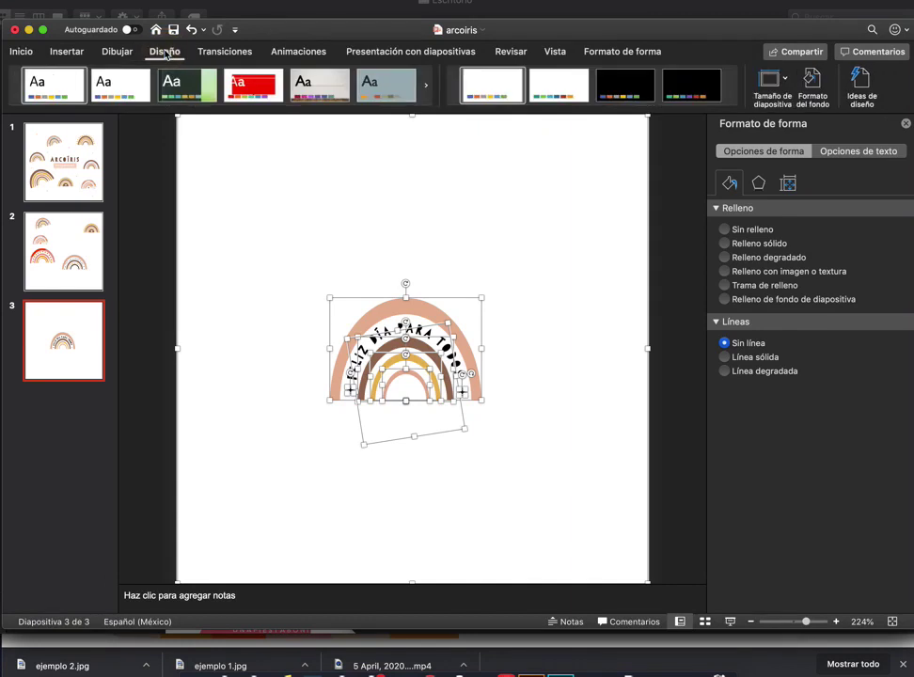
click(773, 80)
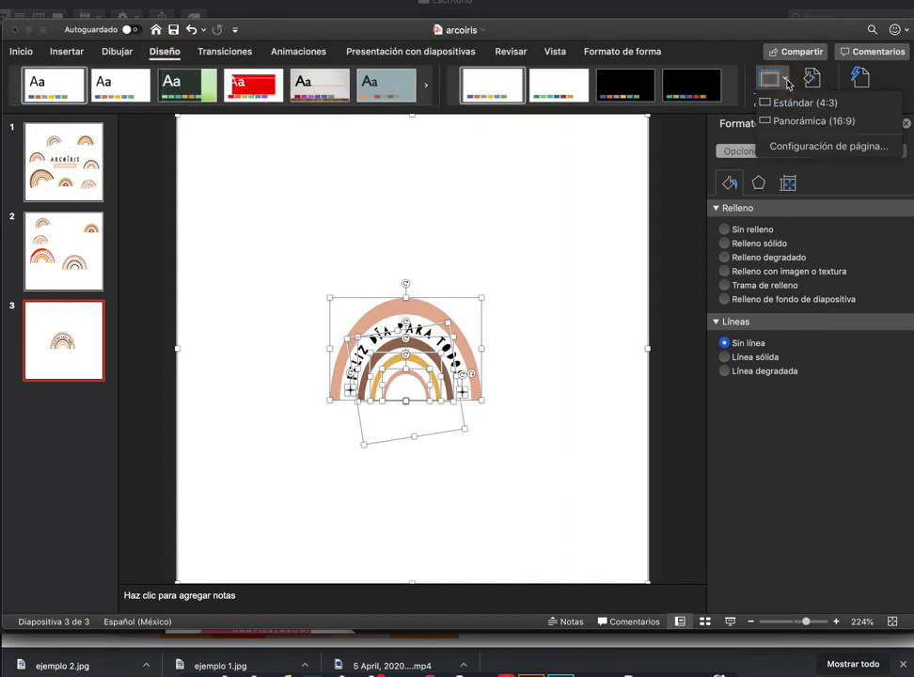
click(805, 147)
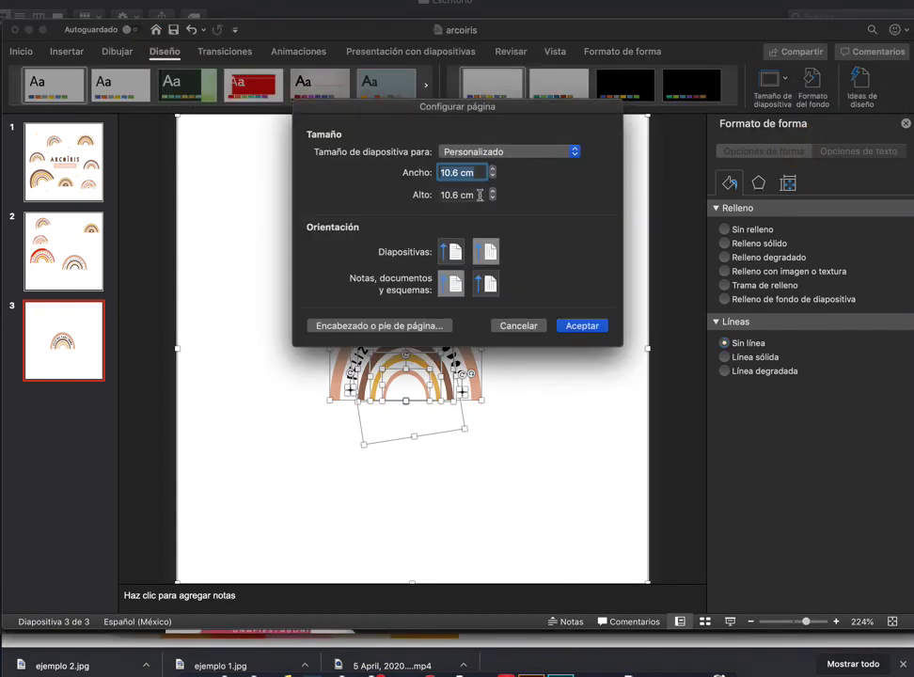
click(538, 154)
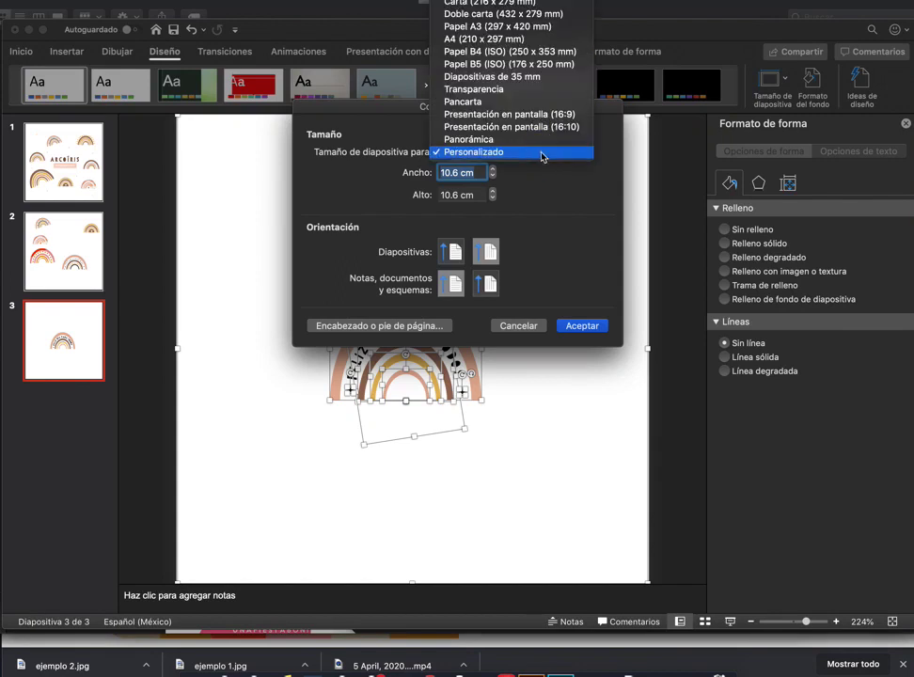
click(484, 39)
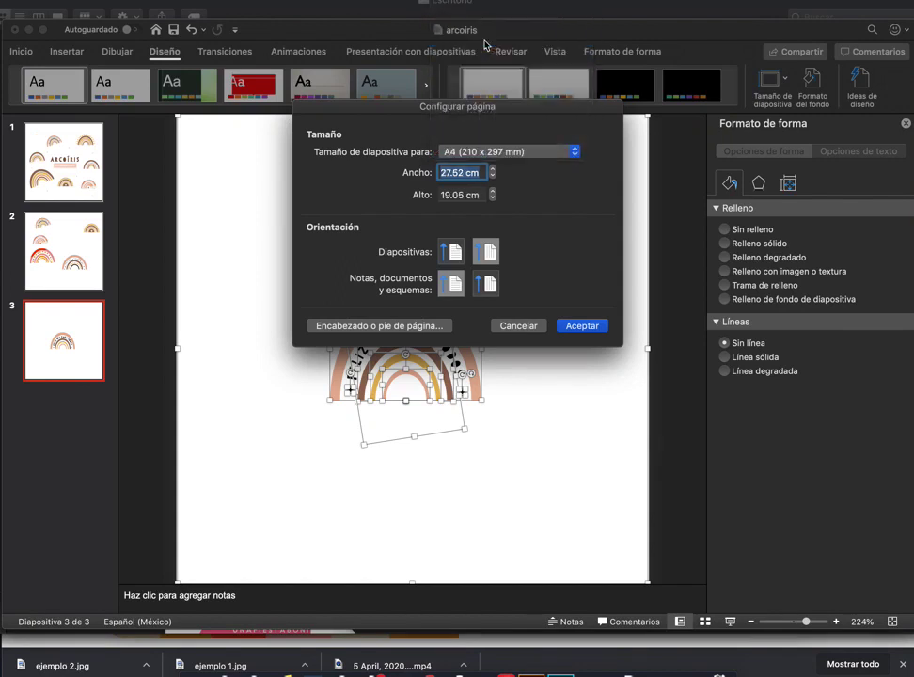
click(590, 329)
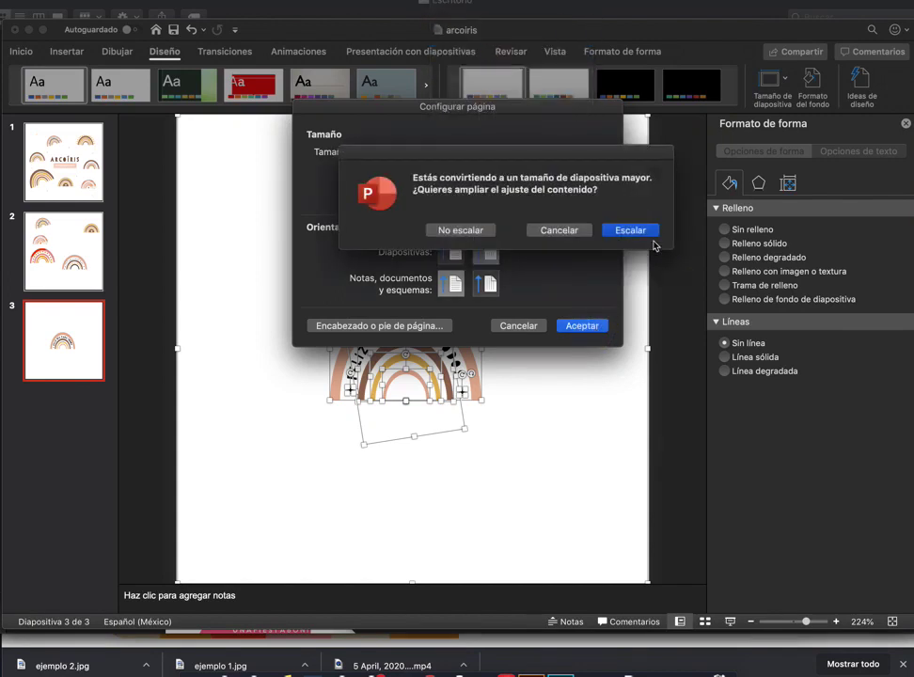
click(637, 230)
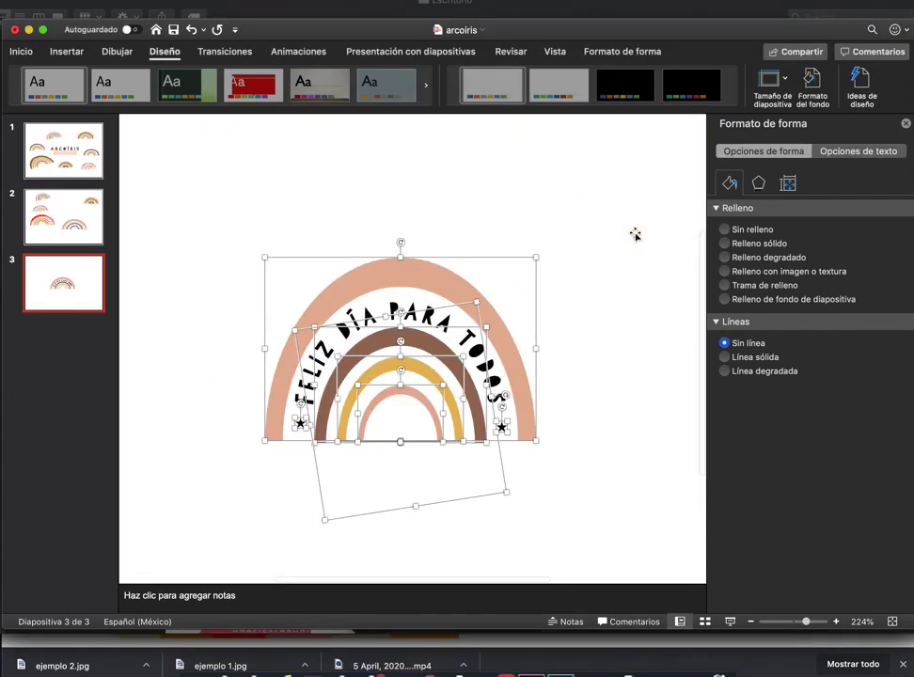
click(785, 623)
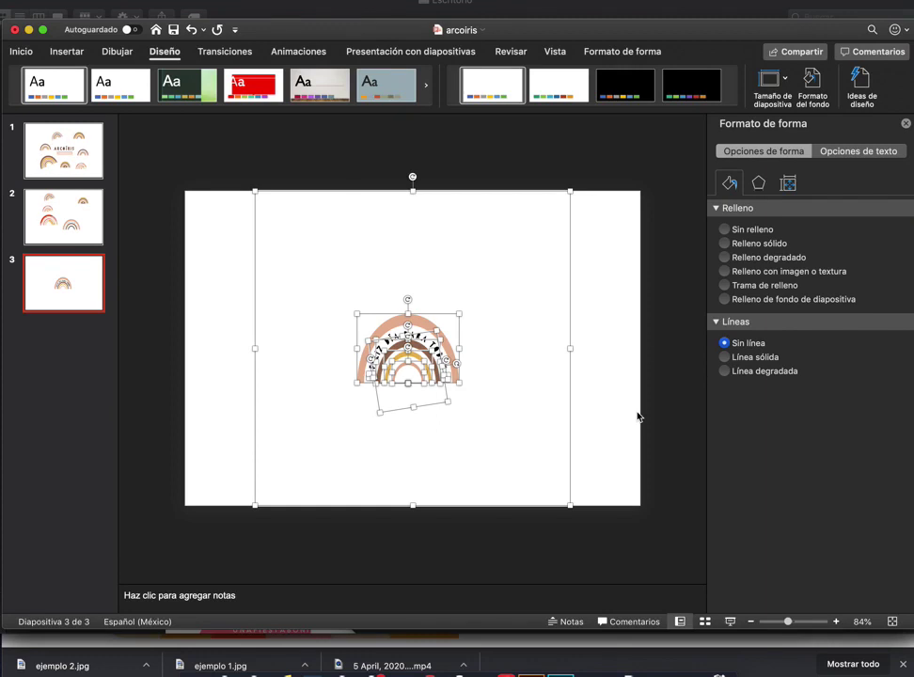
Turn the A4 slides to portrait, shrinking content to fit, then view slide 1 zoomed in
click(773, 84)
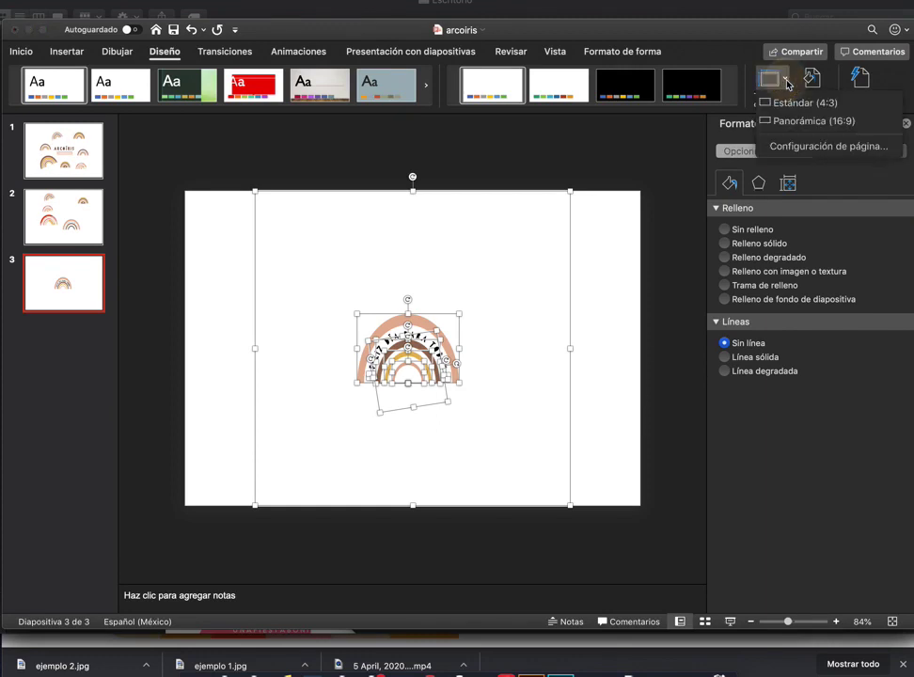
click(814, 147)
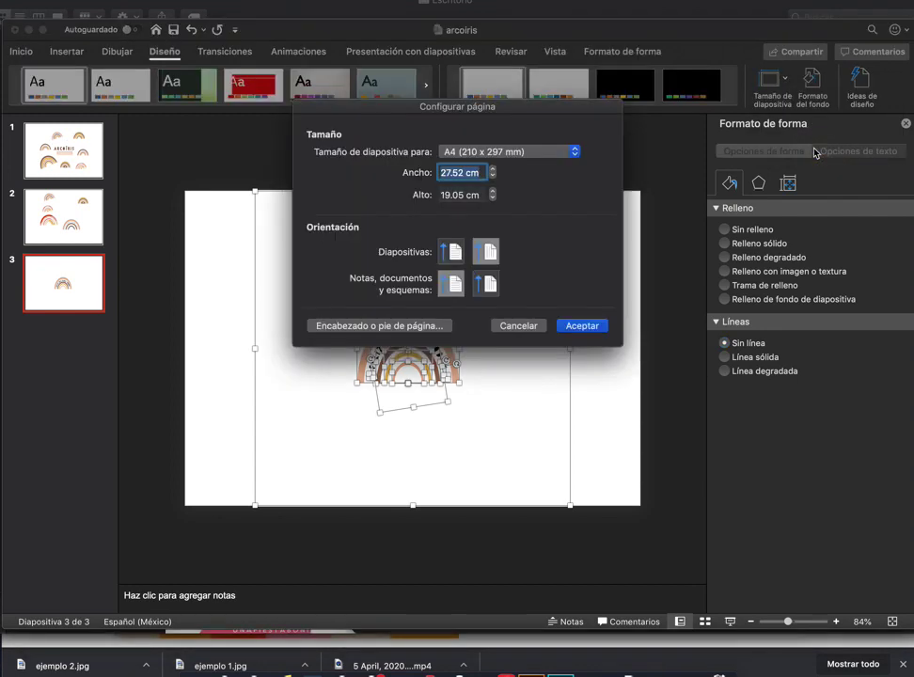
click(453, 254)
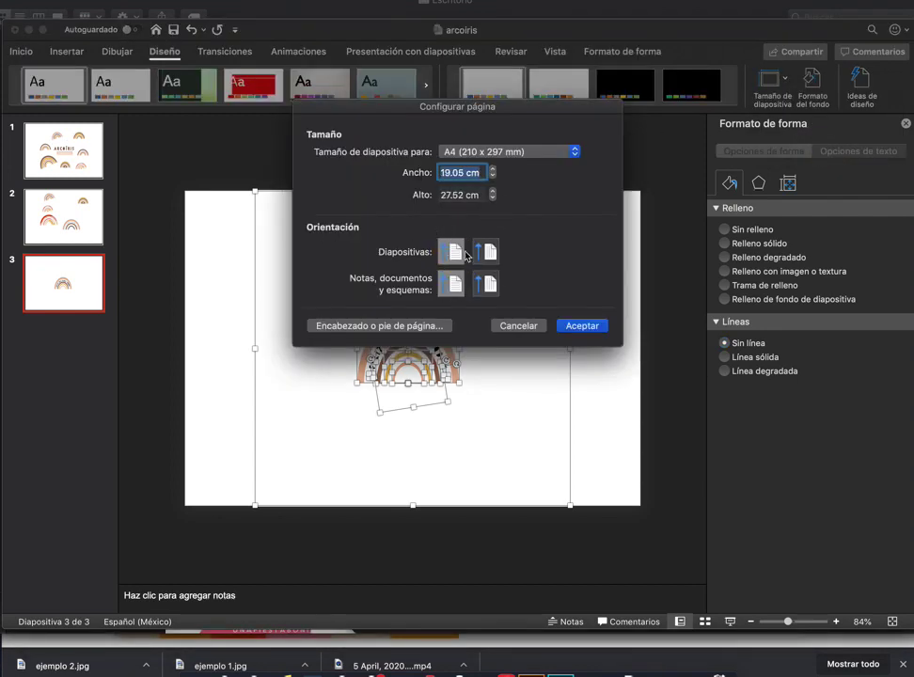
click(580, 325)
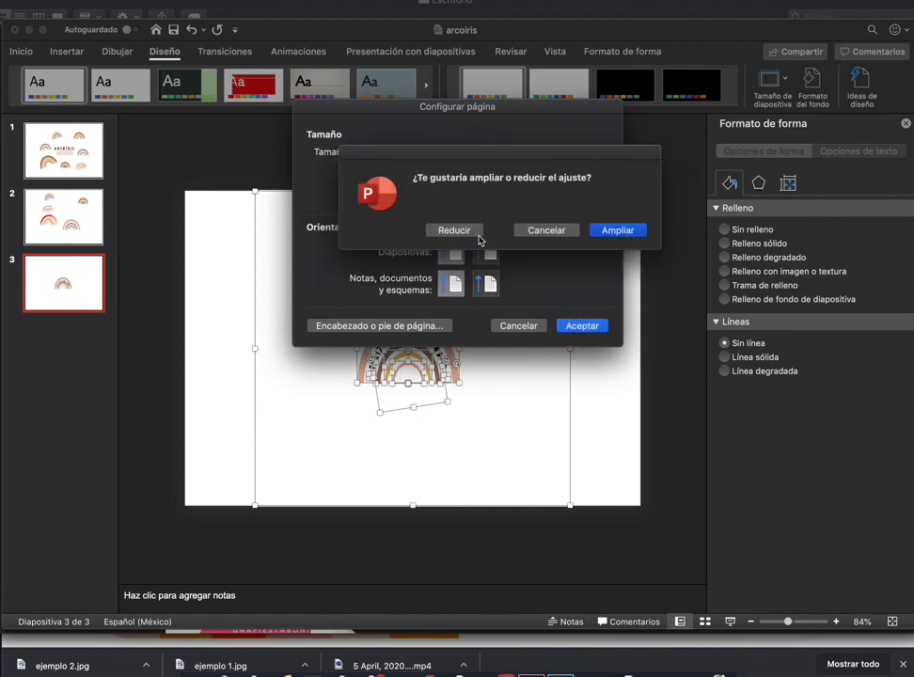
click(474, 233)
click(612, 298)
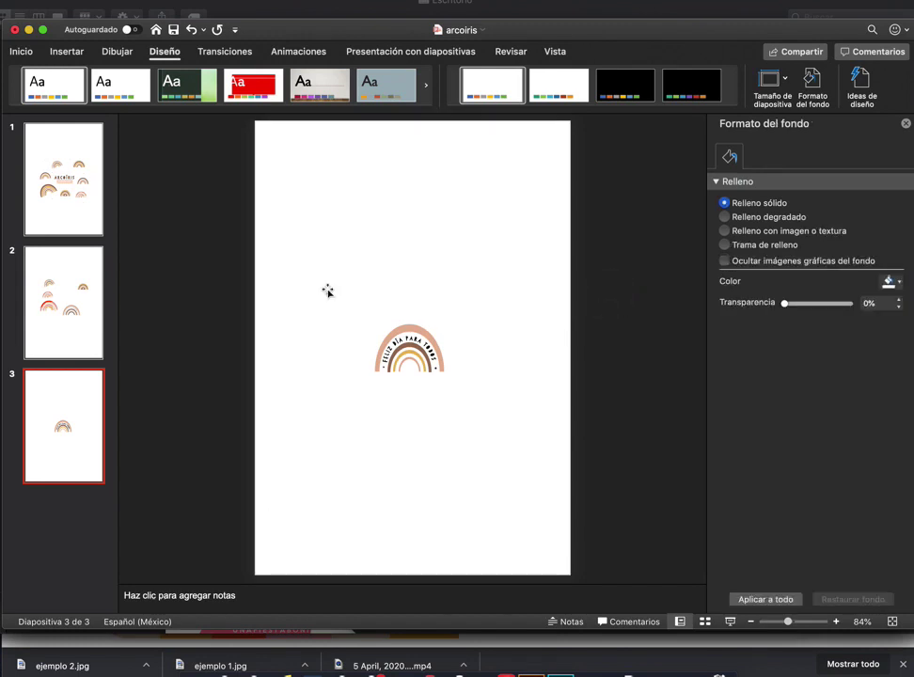
click(49, 152)
drag(787, 621, 807, 626)
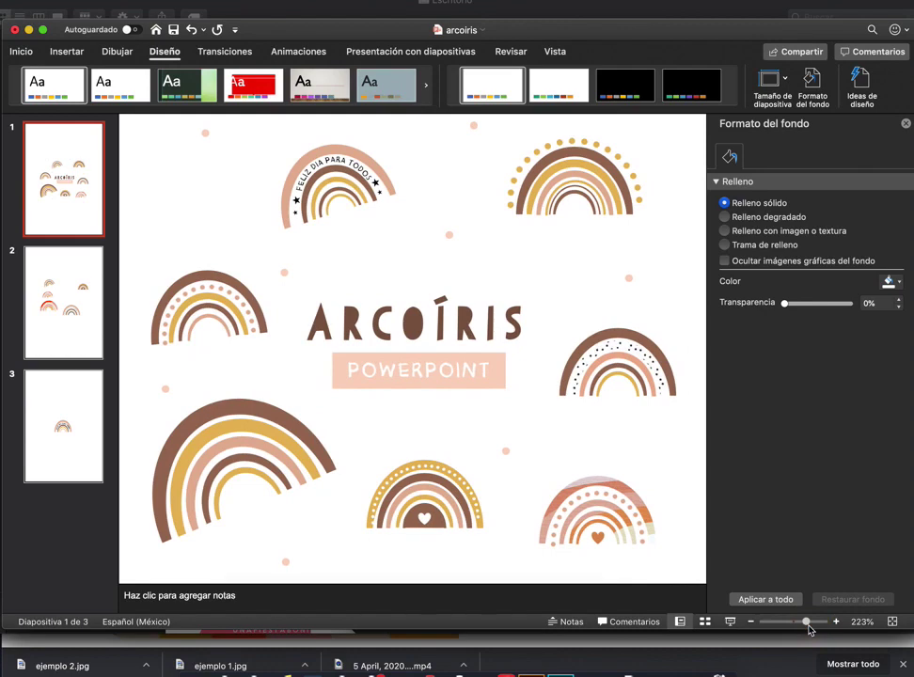